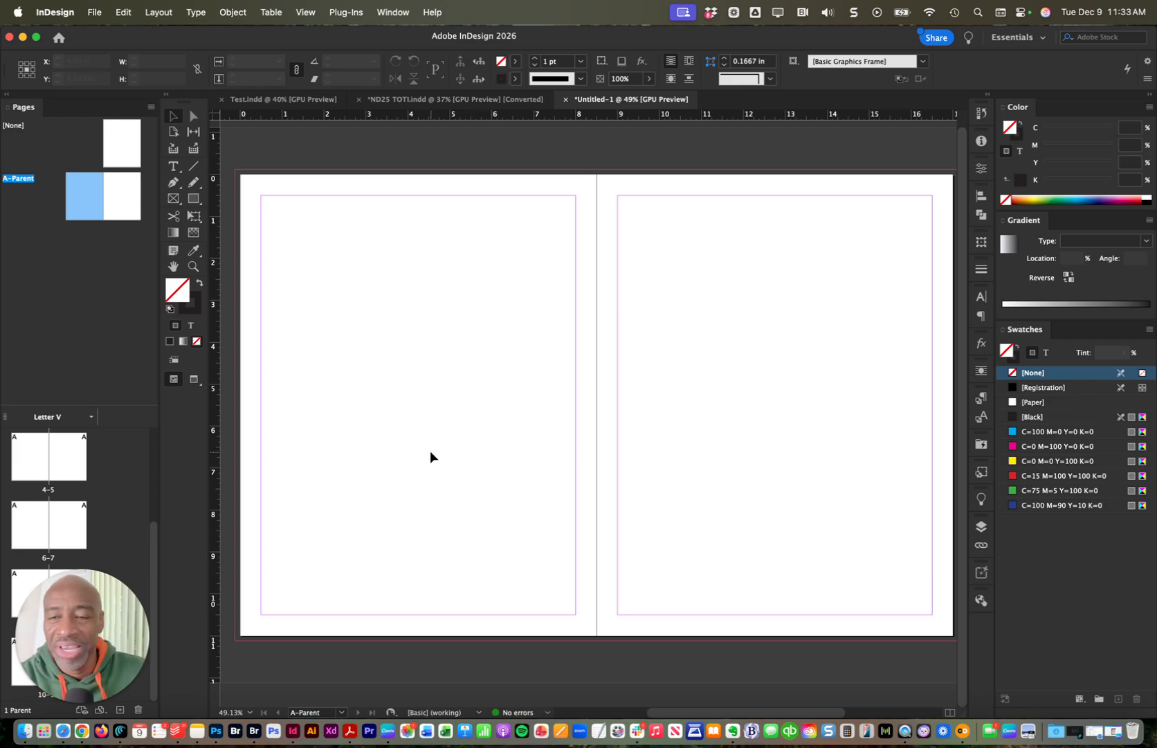
# - Draw a black-filled rectangle without stroke, about 4.77 by 4.02 in, in the upper area of the left A-Parent page
pyautogui.click(195, 200)
pyautogui.moveTo(266, 205); pyautogui.dragTo(468, 373)
pyautogui.hotkey('shift', 'x')
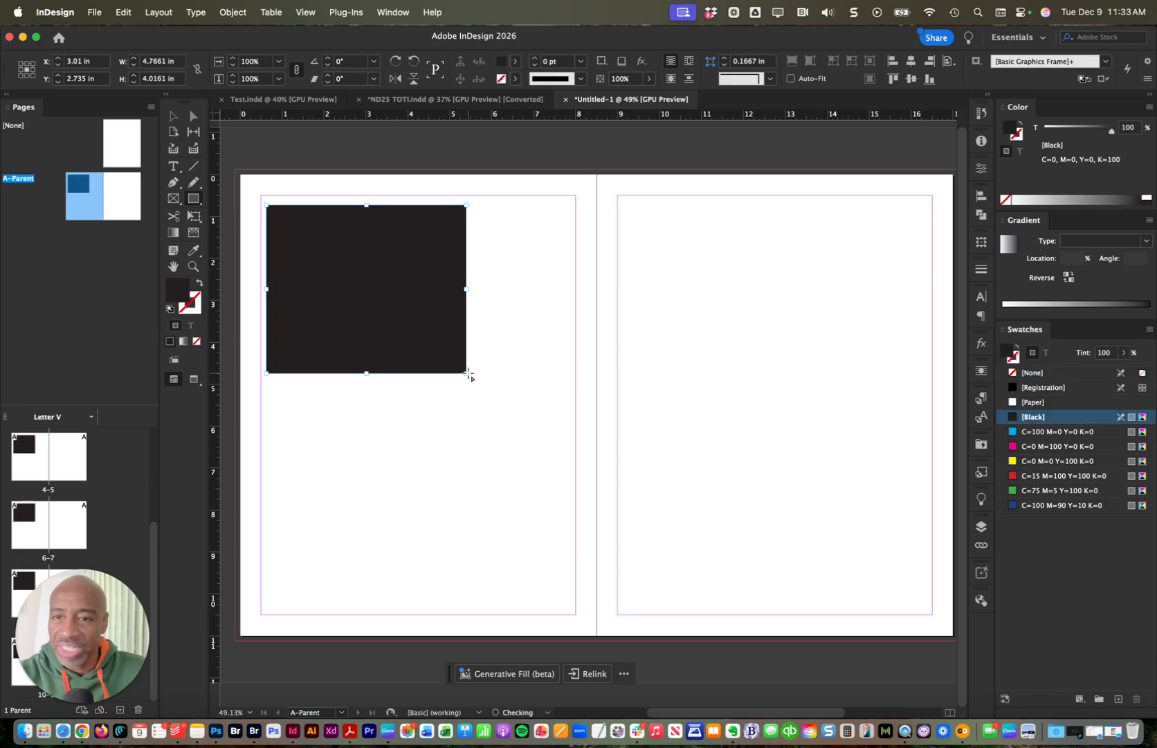
pyautogui.press('v')
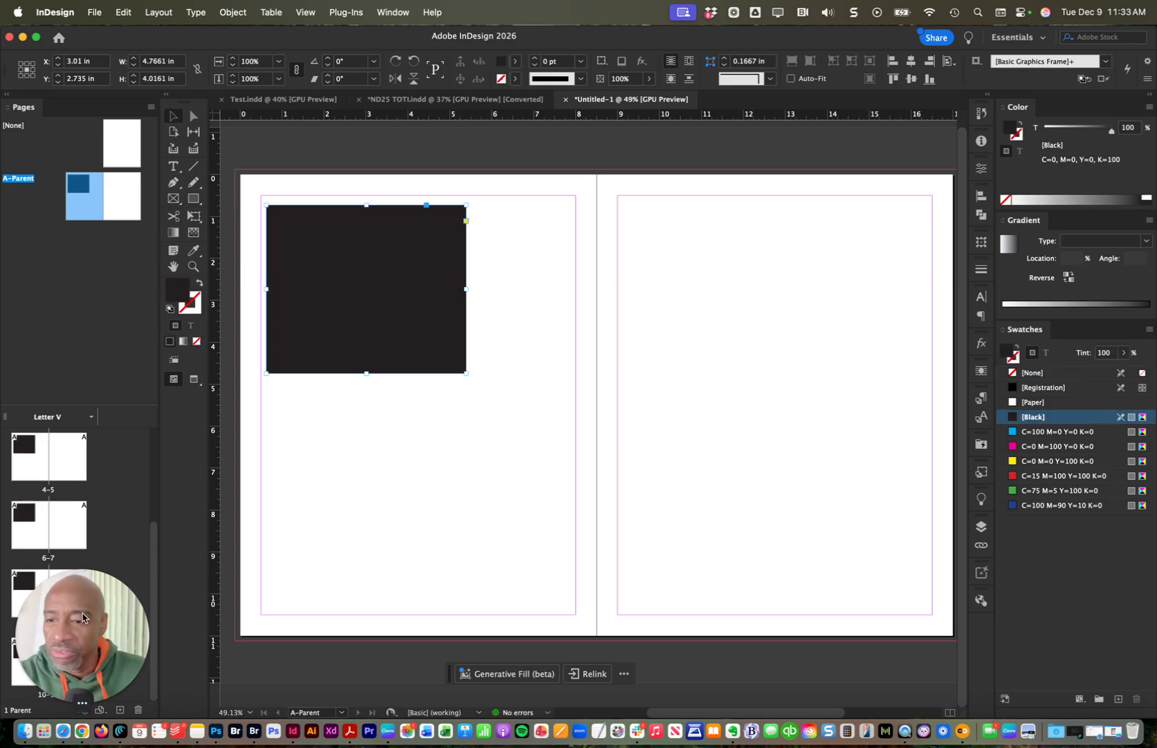
pyautogui.moveTo(83, 616); pyautogui.dragTo(202, 613)
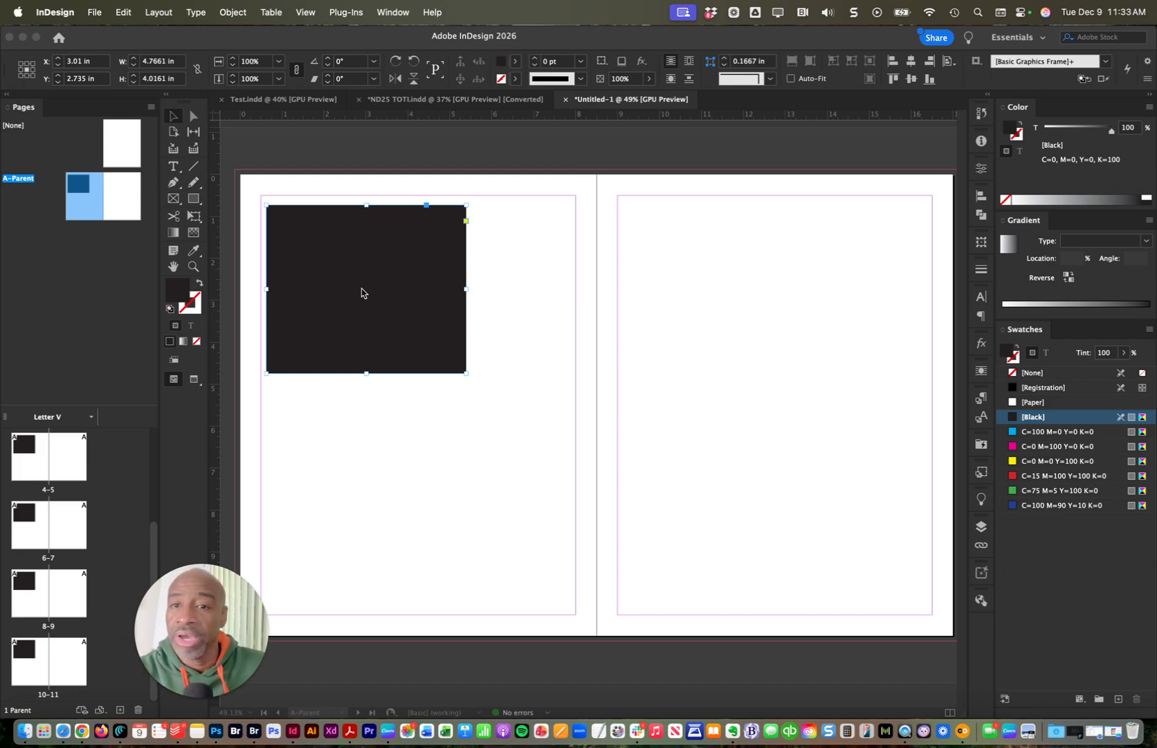
# - Move the black rectangle straight across to the right A-Parent page, and delete it from there
pyautogui.moveTo(339, 278); pyautogui.dragTo(736, 313)
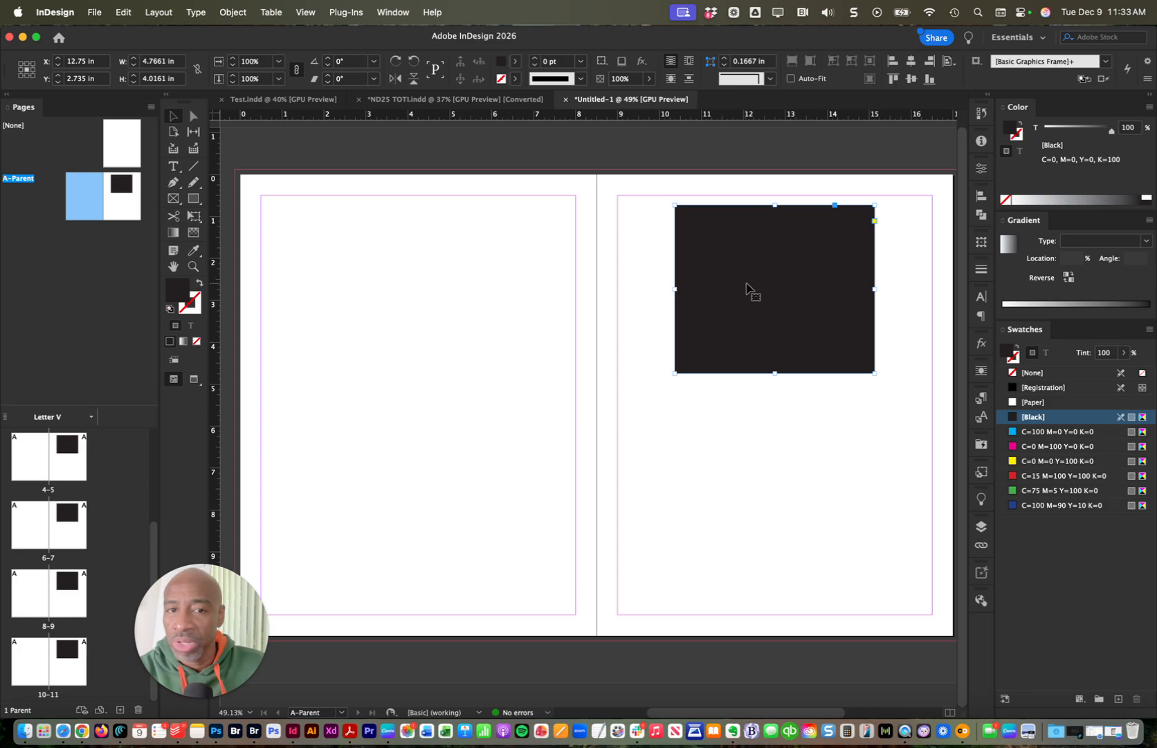
pyautogui.click(725, 277)
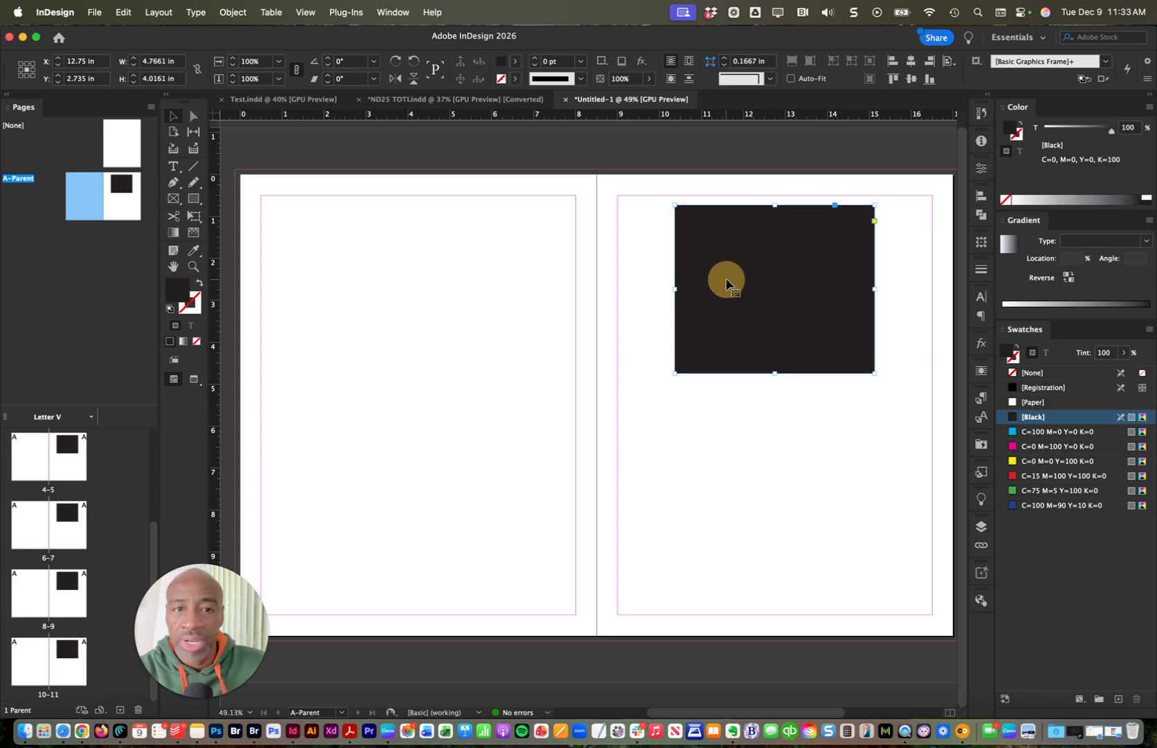
pyautogui.press('Delete')
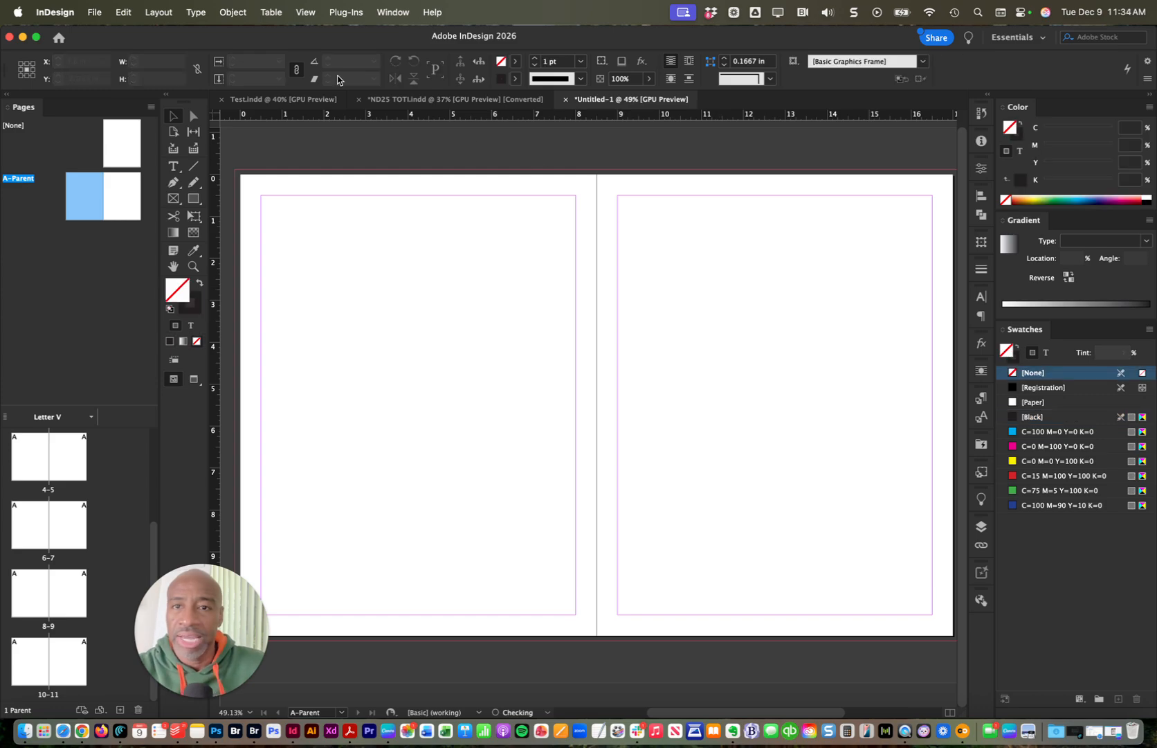
# - Switch to the Test.indd document and show the lower-left corner of page 2 in Normal screen mode
pyautogui.click(266, 101)
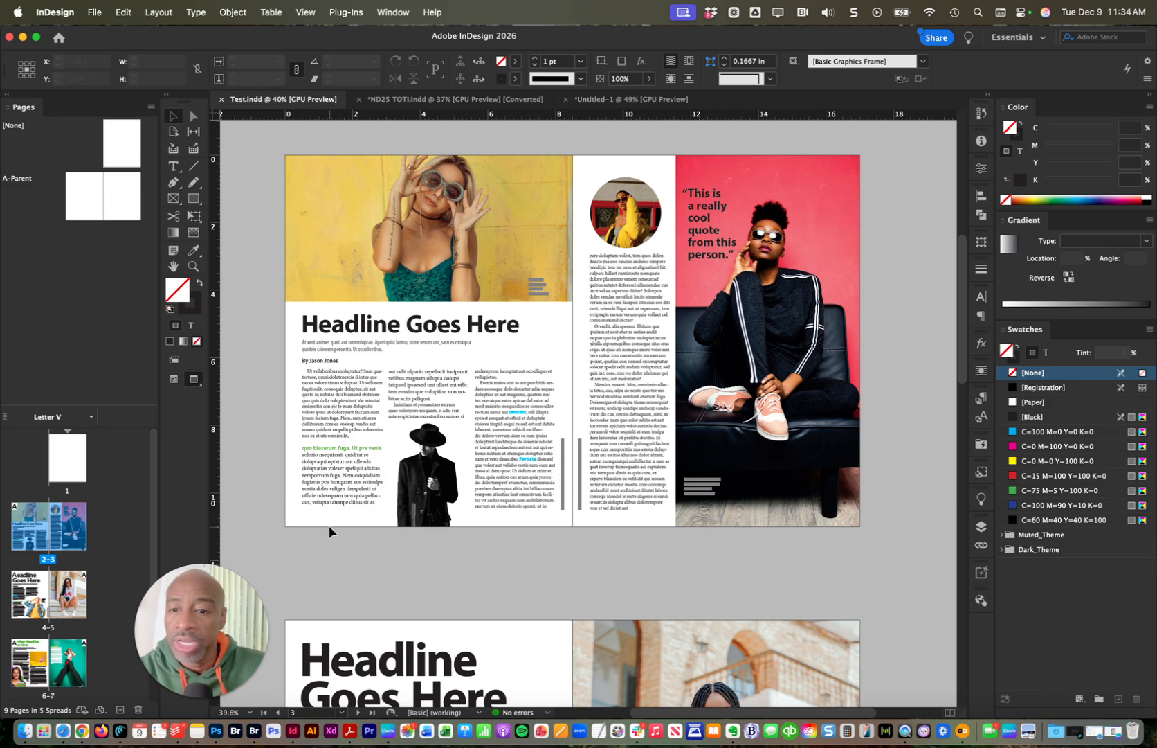
pyautogui.press('super+space')
pyautogui.moveTo(301, 519); pyautogui.dragTo(434, 531)
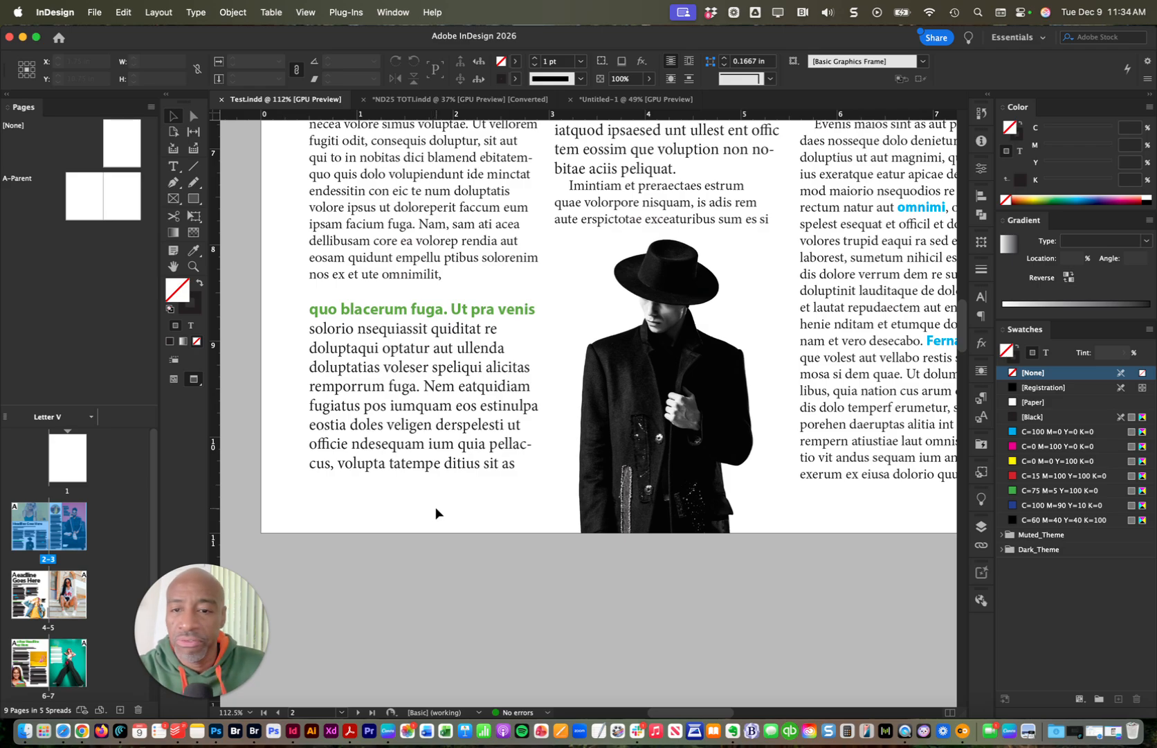
pyautogui.scroll(-5, 441, 526)
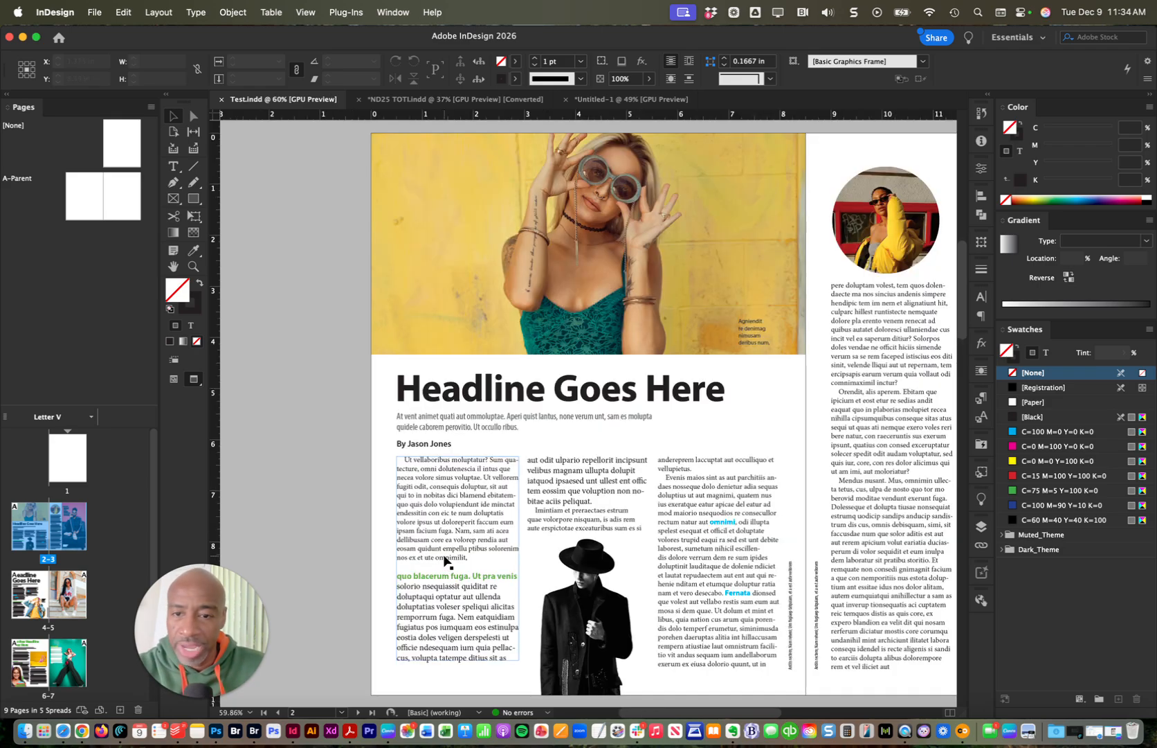
pyautogui.scroll(-10, 444, 555)
pyautogui.scroll(-8, 442, 560)
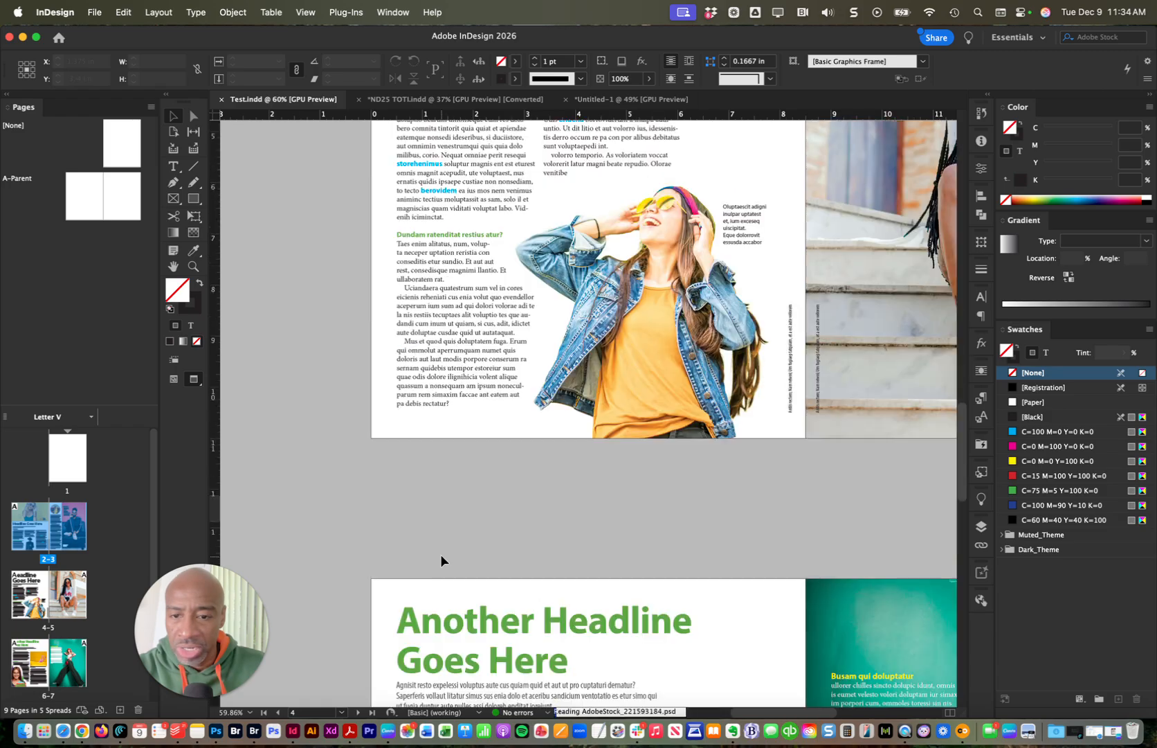
pyautogui.scroll(14, 442, 559)
pyautogui.scroll(6, 443, 559)
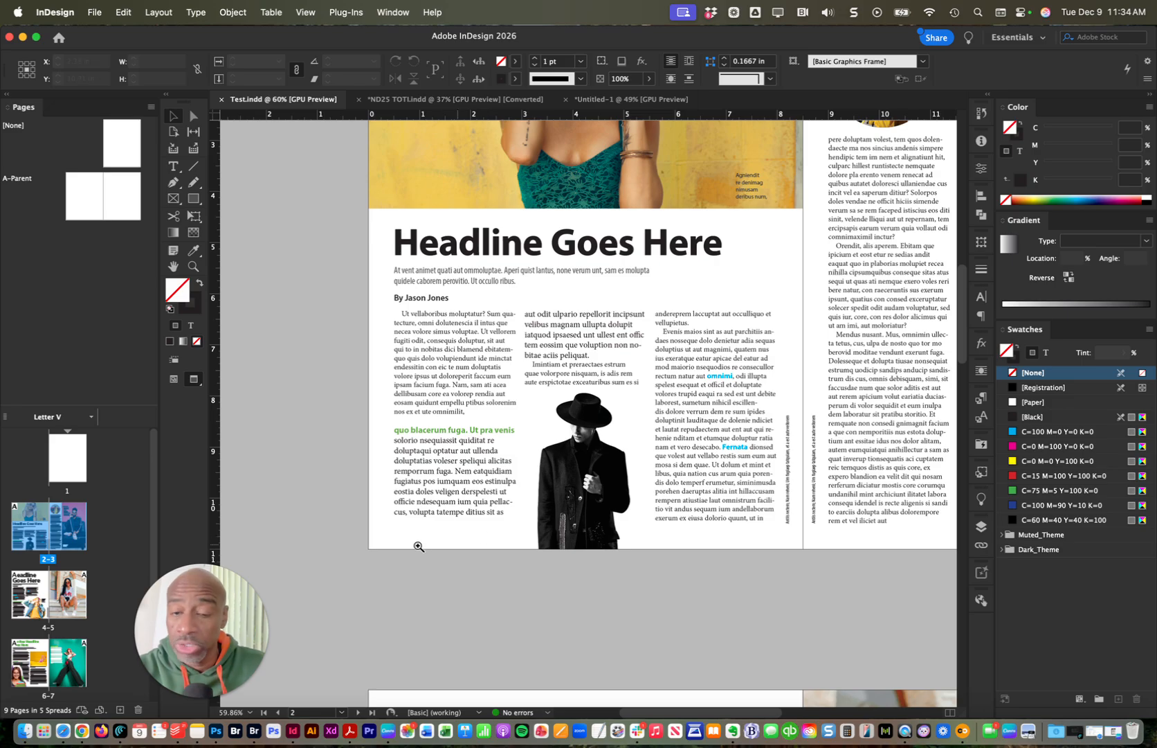
pyautogui.moveTo(435, 547); pyautogui.dragTo(547, 539)
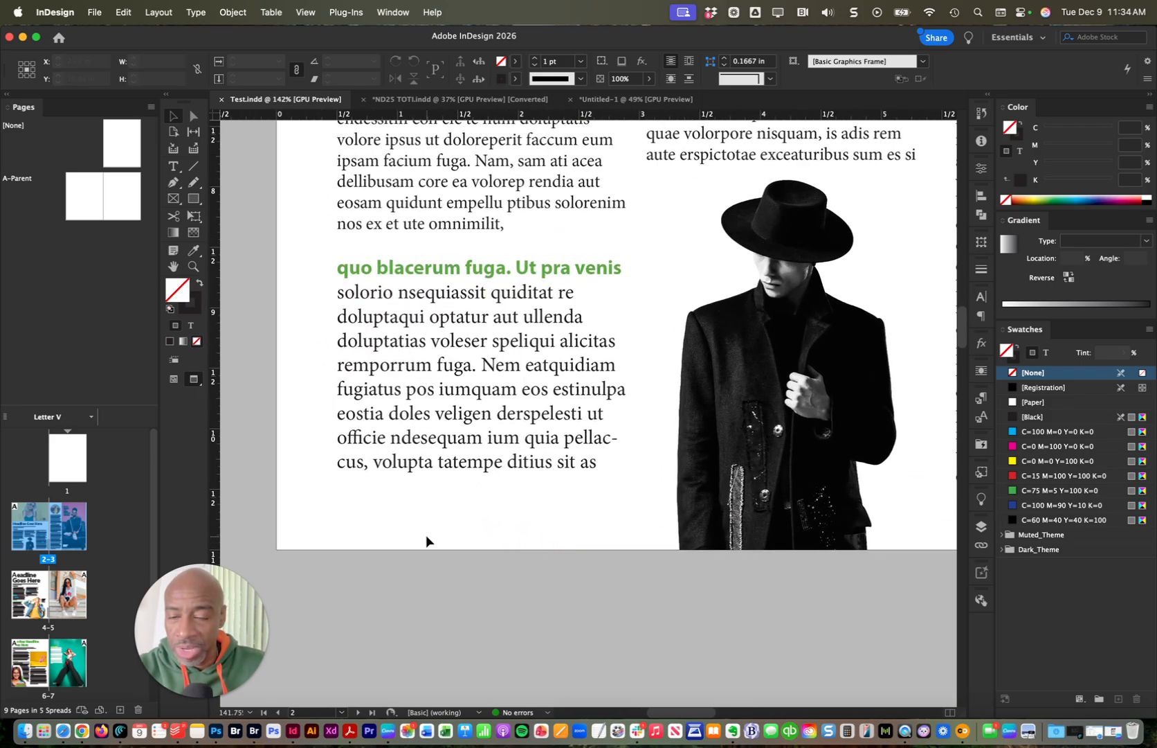
pyautogui.press('w')
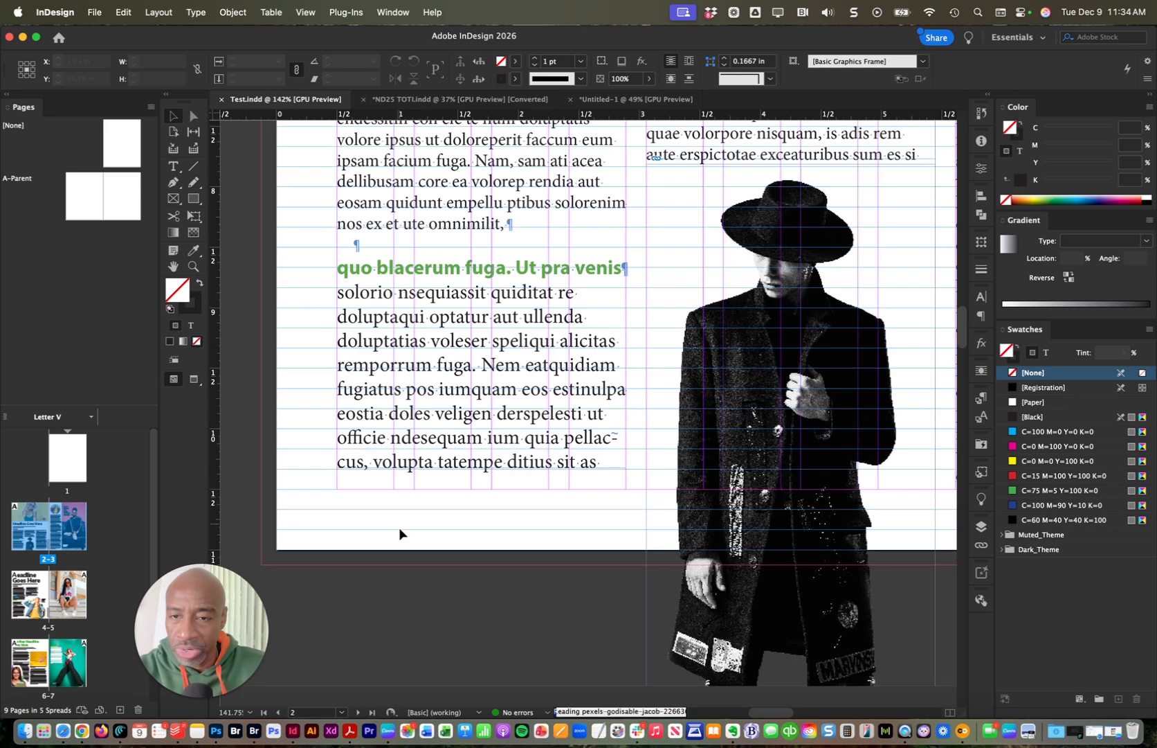
# - Set the document's display performance to Typical Display
pyautogui.click(392, 12)
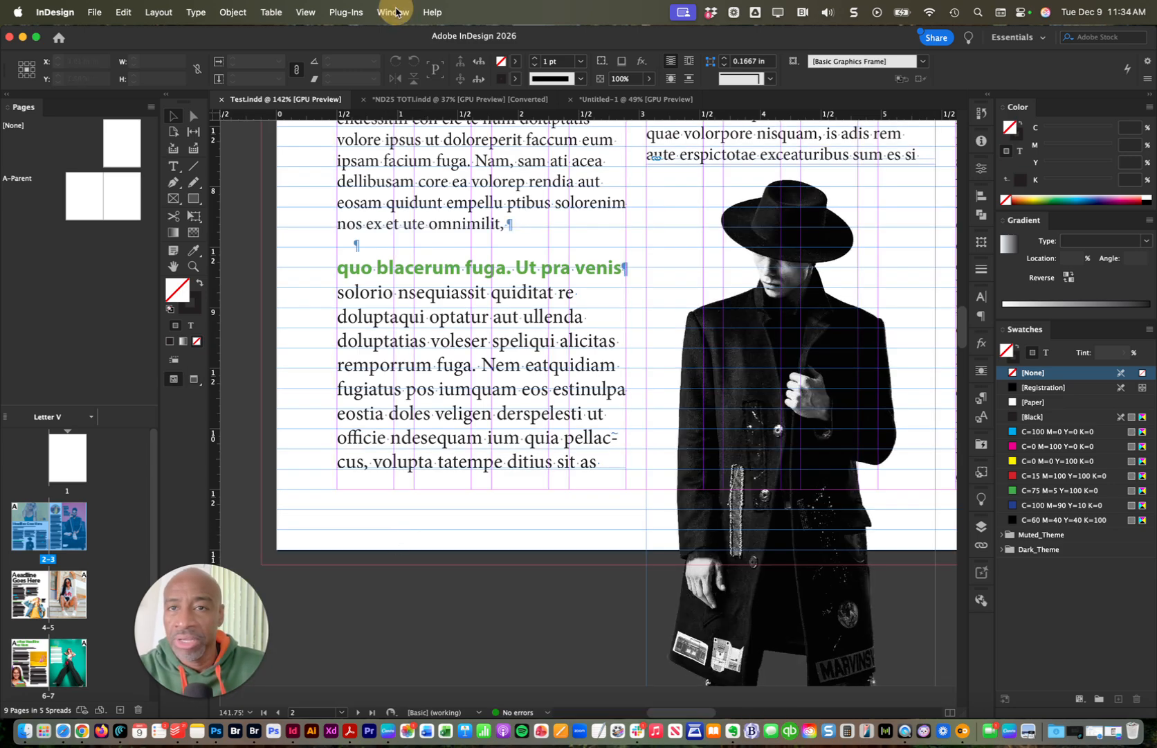
pyautogui.moveTo(305, 11)
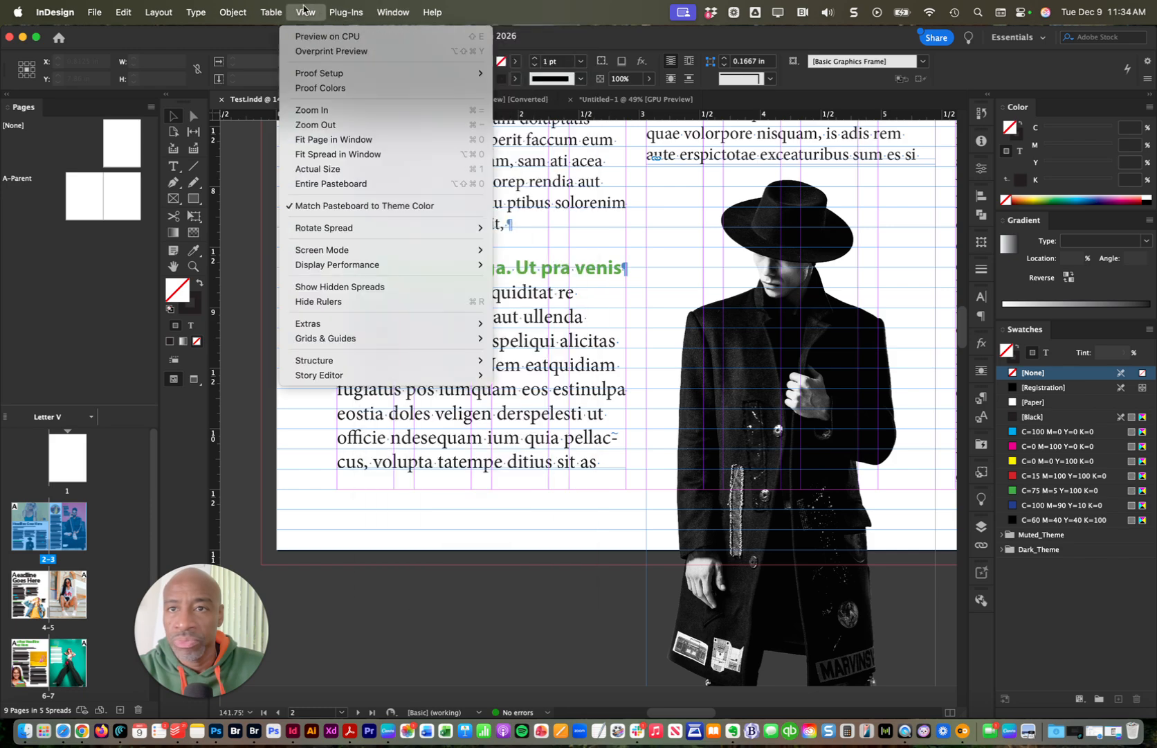
pyautogui.moveTo(373, 268)
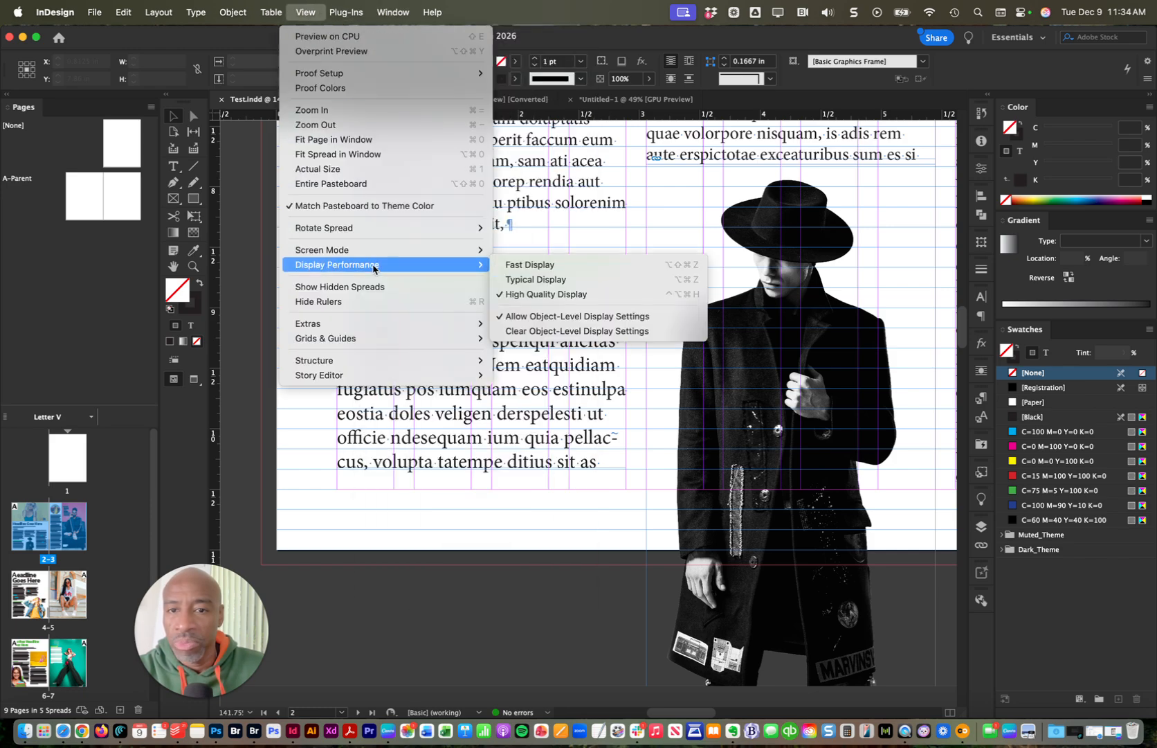
pyautogui.click(571, 280)
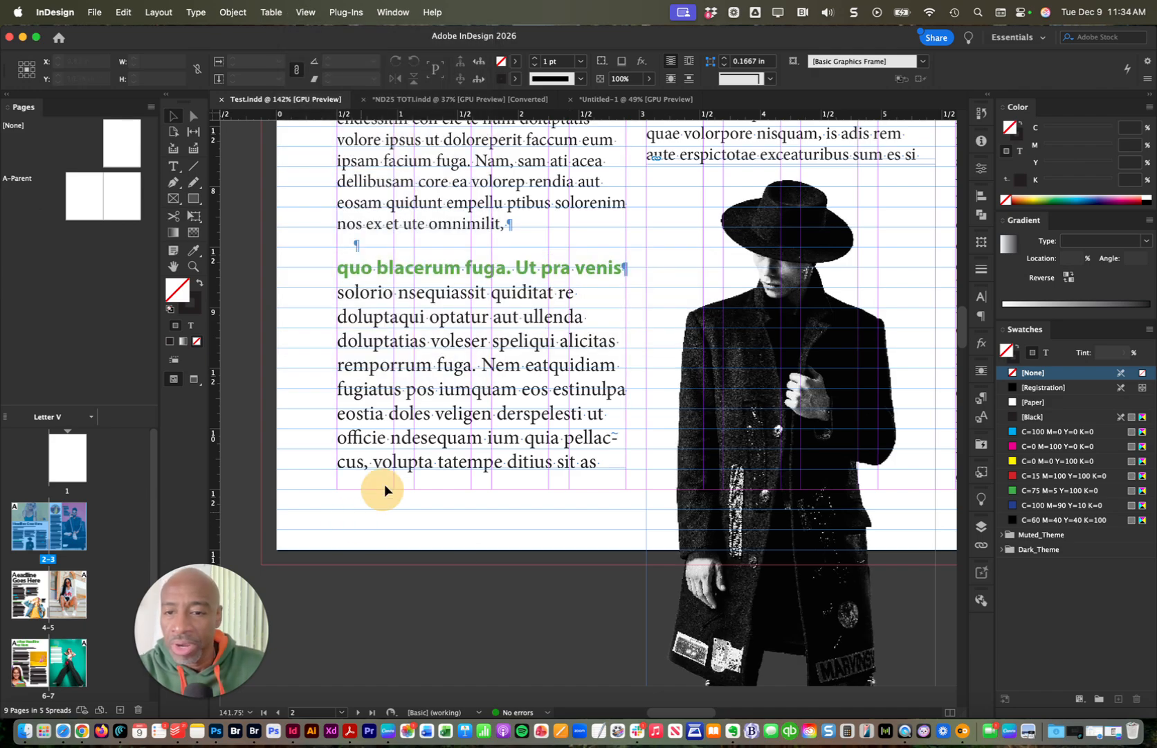
# - Add a text frame about 2.34 by 0.23 in below page 2's first text column, containing "2 Name of Magazine"
pyautogui.click(338, 506)
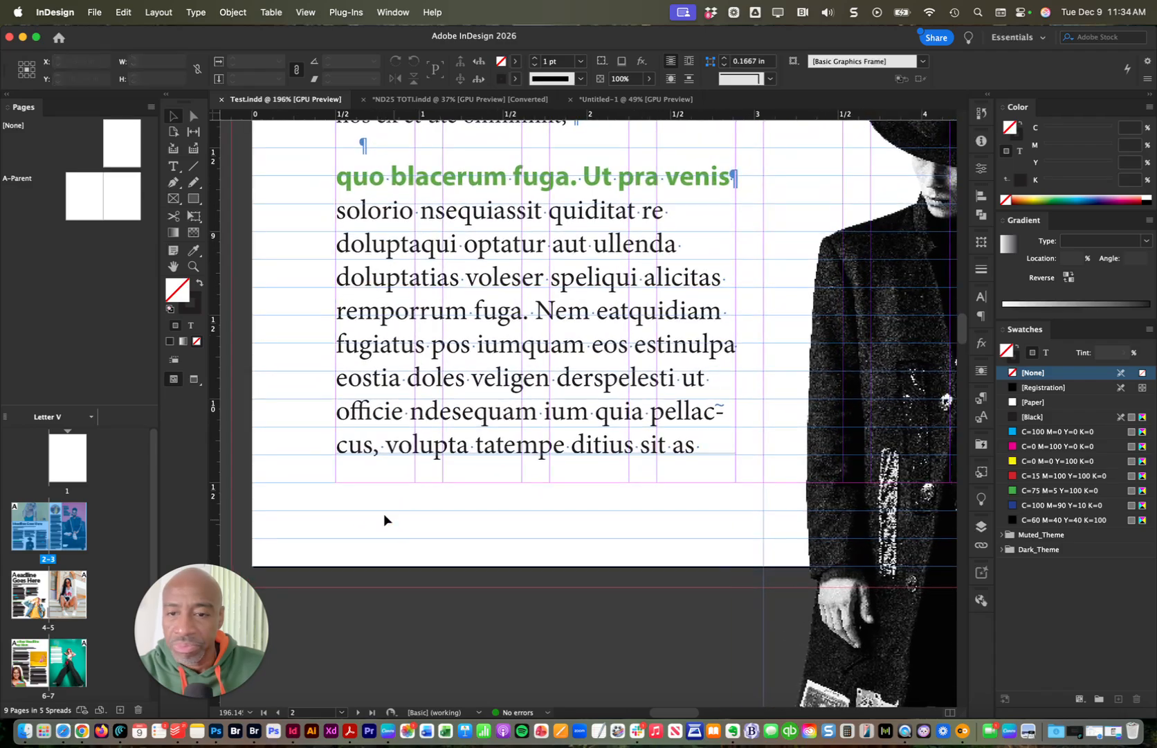
pyautogui.press('t')
pyautogui.moveTo(337, 484); pyautogui.dragTo(726, 519)
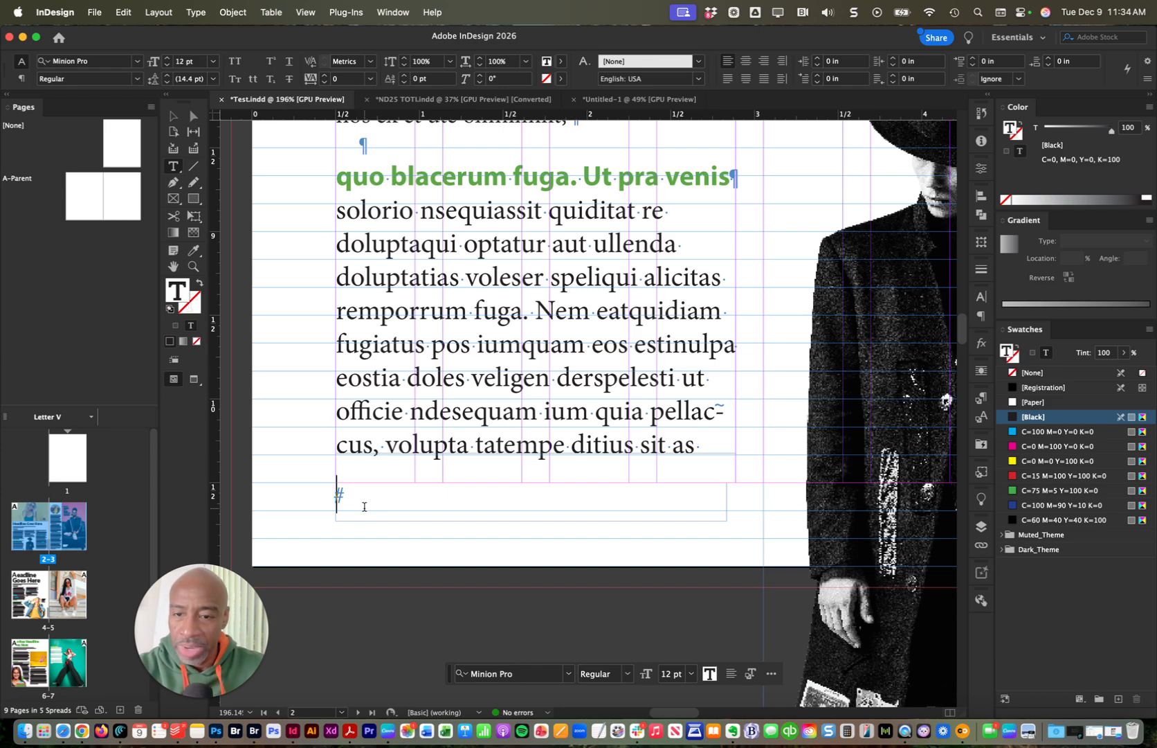
pyautogui.write('2')
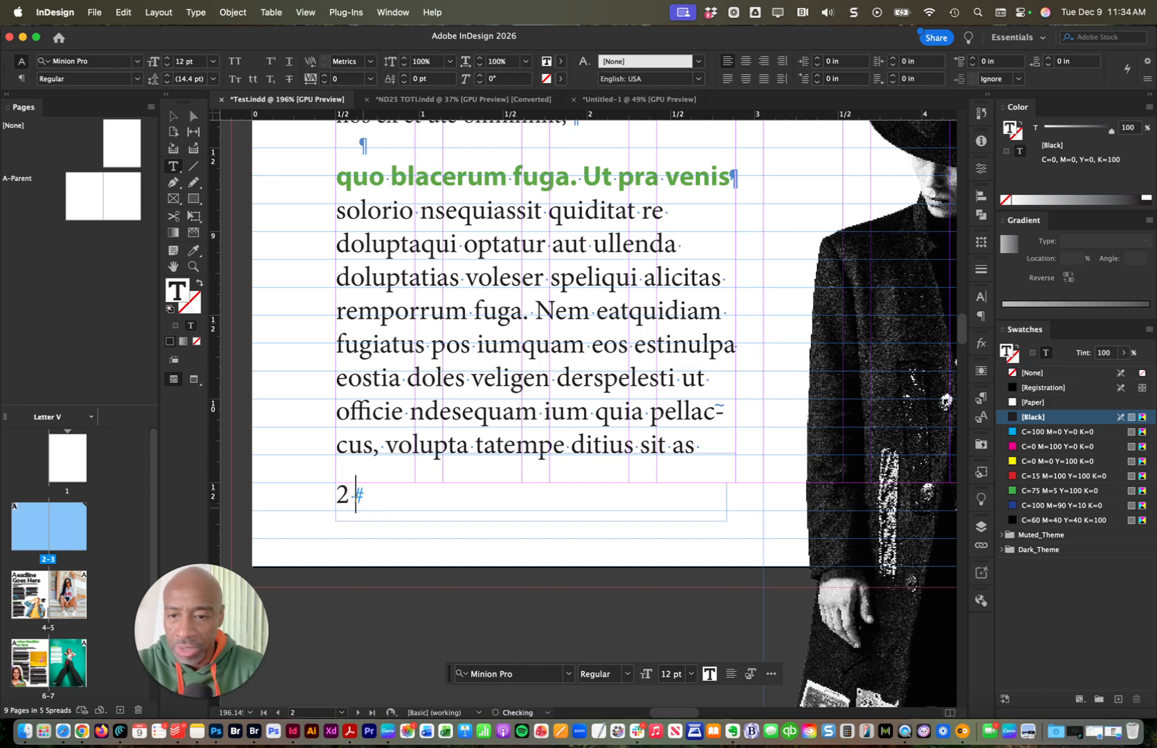
pyautogui.write(' Name o')
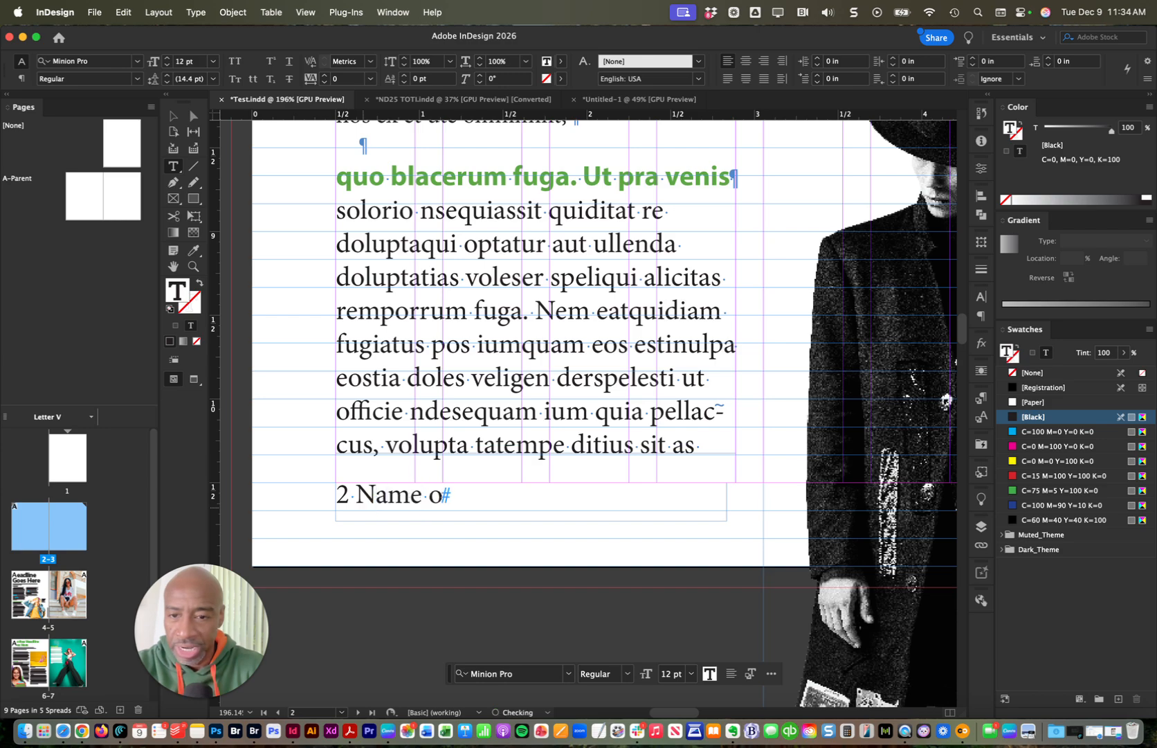
pyautogui.write('f Magazine')
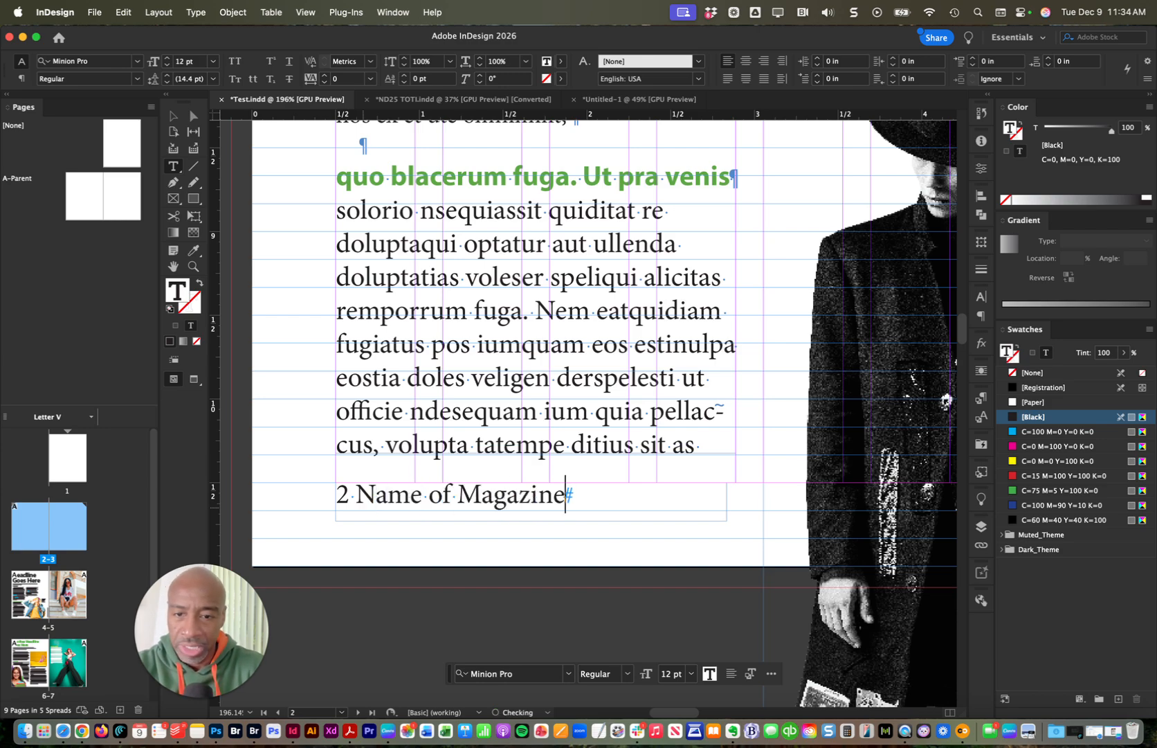
# - Set the whole "2 Name of Magazine" footer text in Myriad Pro Regular
pyautogui.press('super+a')
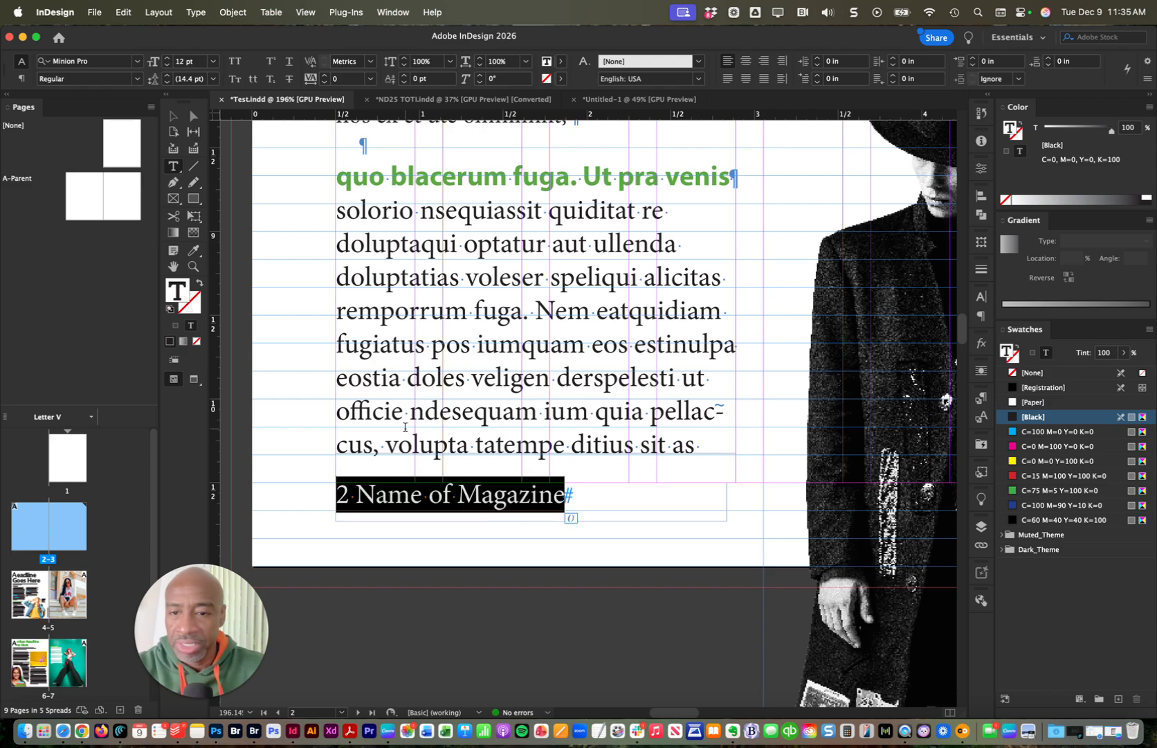
pyautogui.click(88, 62)
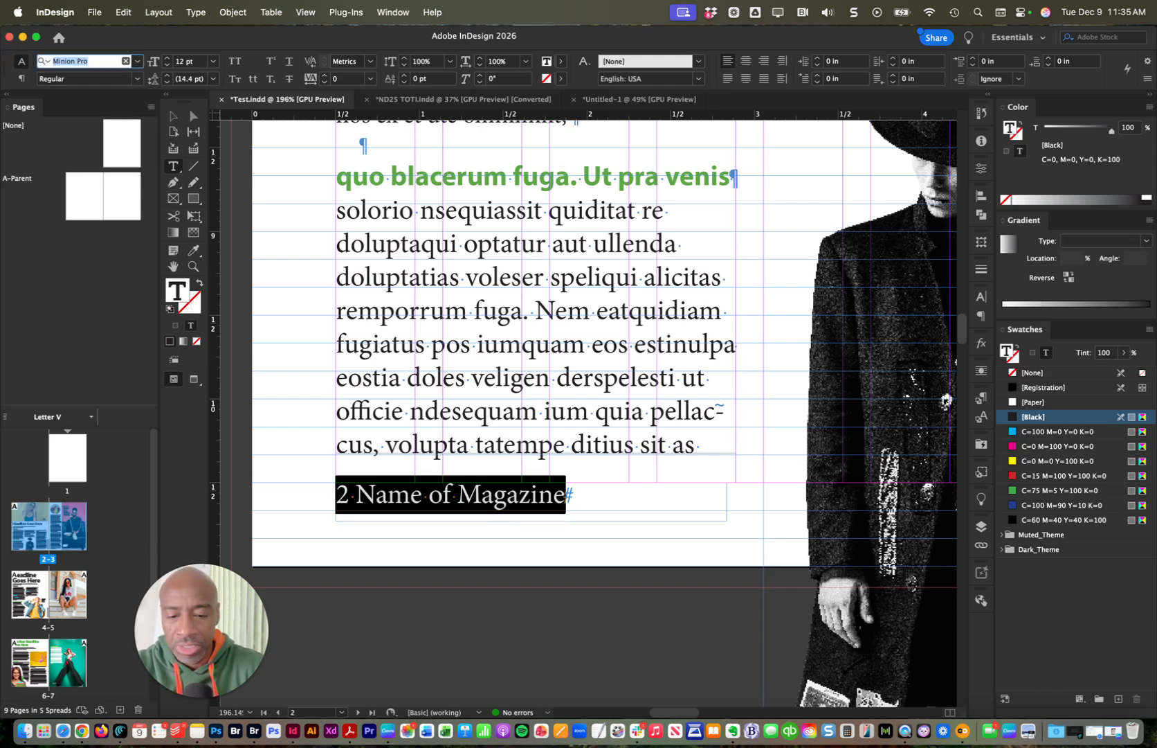
pyautogui.write('myr')
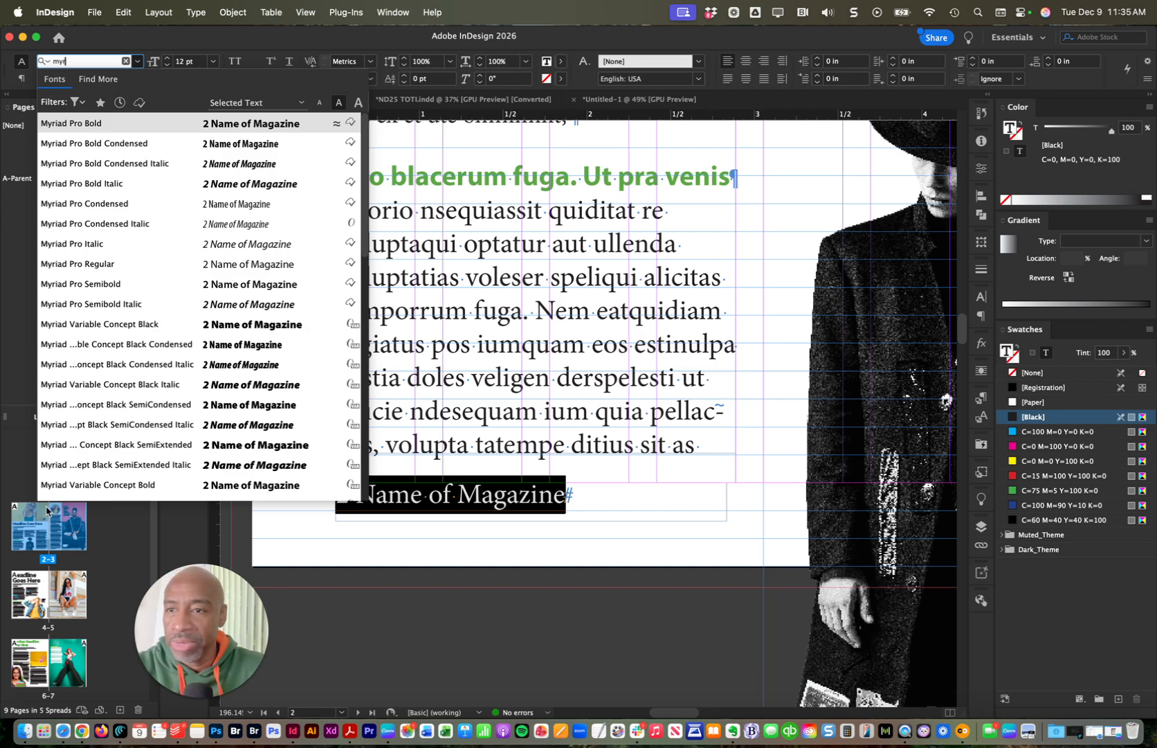
pyautogui.click(181, 264)
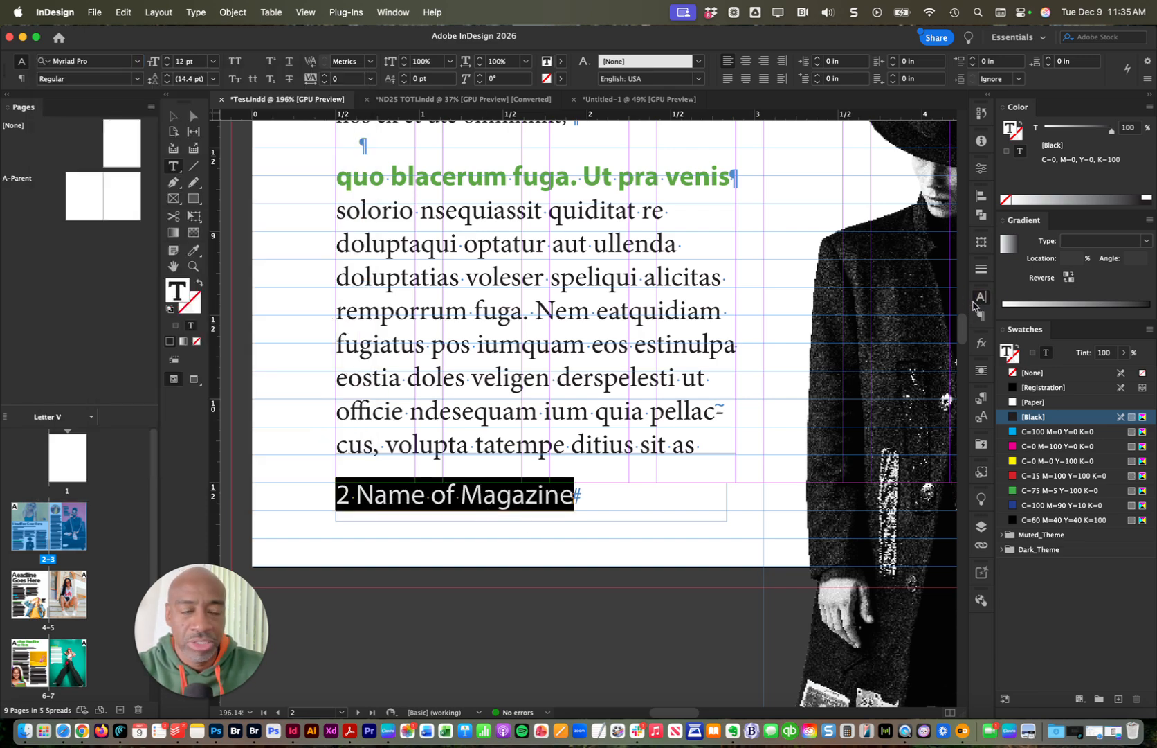
# - Reduce the selected footer text's font size to 8 pt
pyautogui.click(982, 298)
pyautogui.click(959, 329)
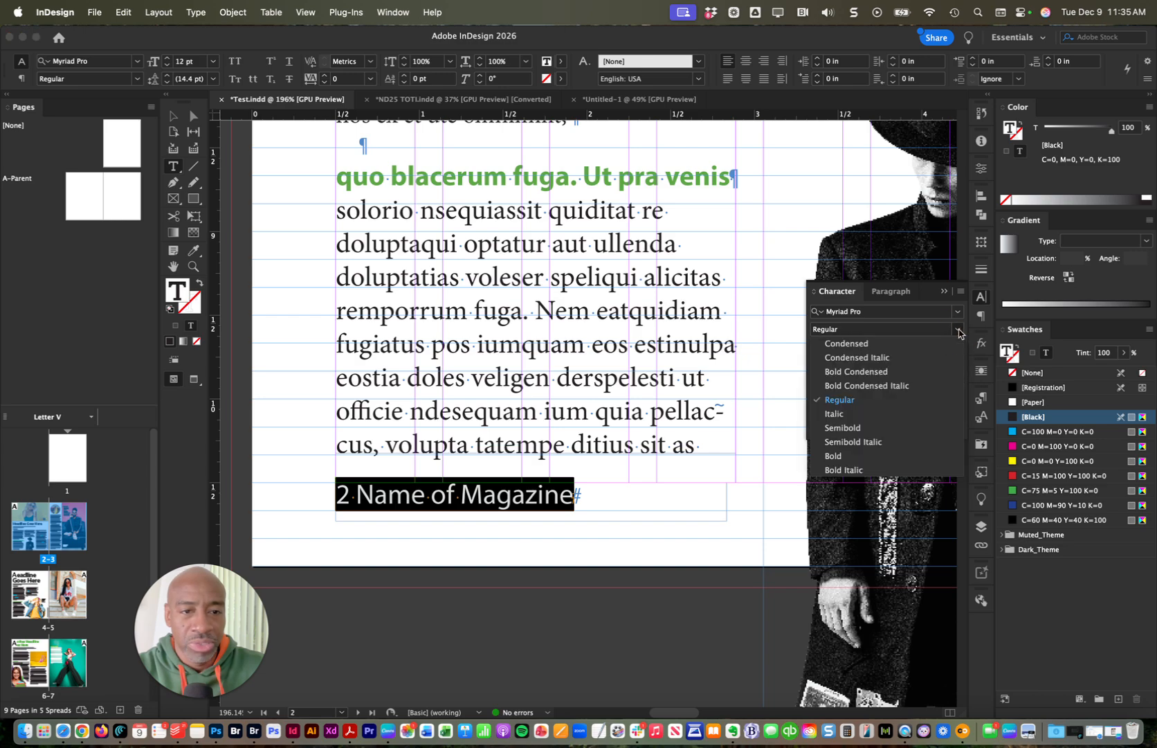
pyautogui.click(920, 321)
pyautogui.click(879, 356)
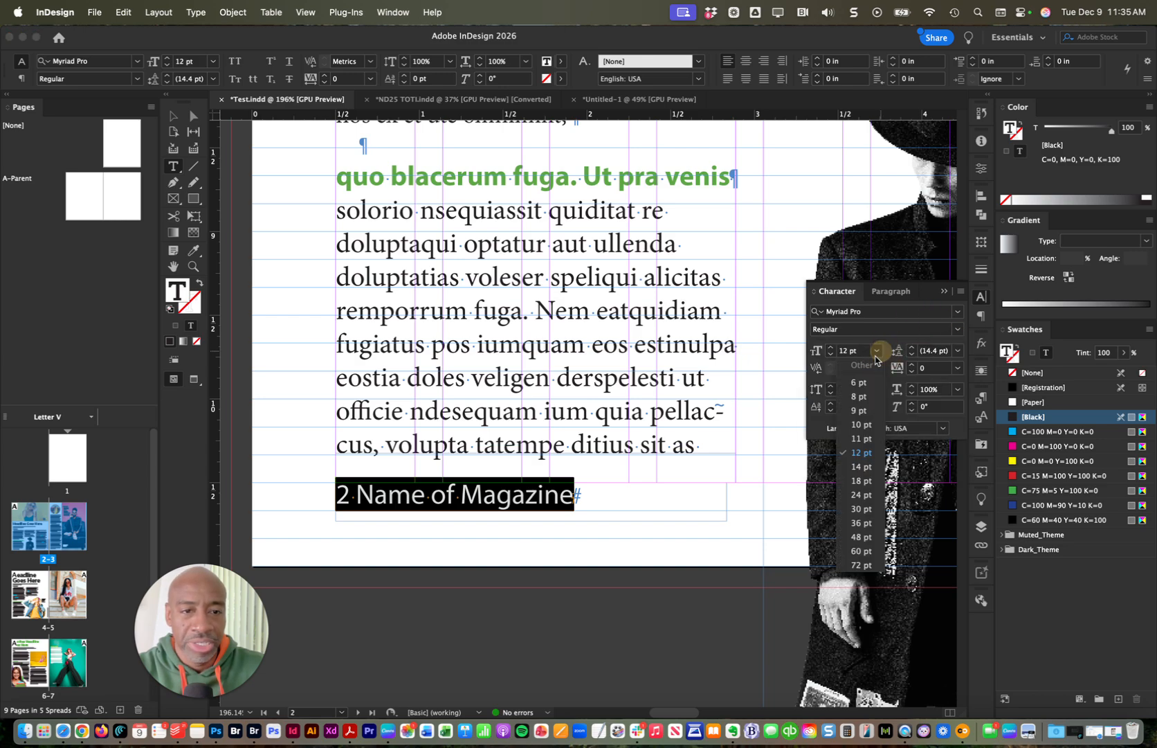
pyautogui.click(857, 396)
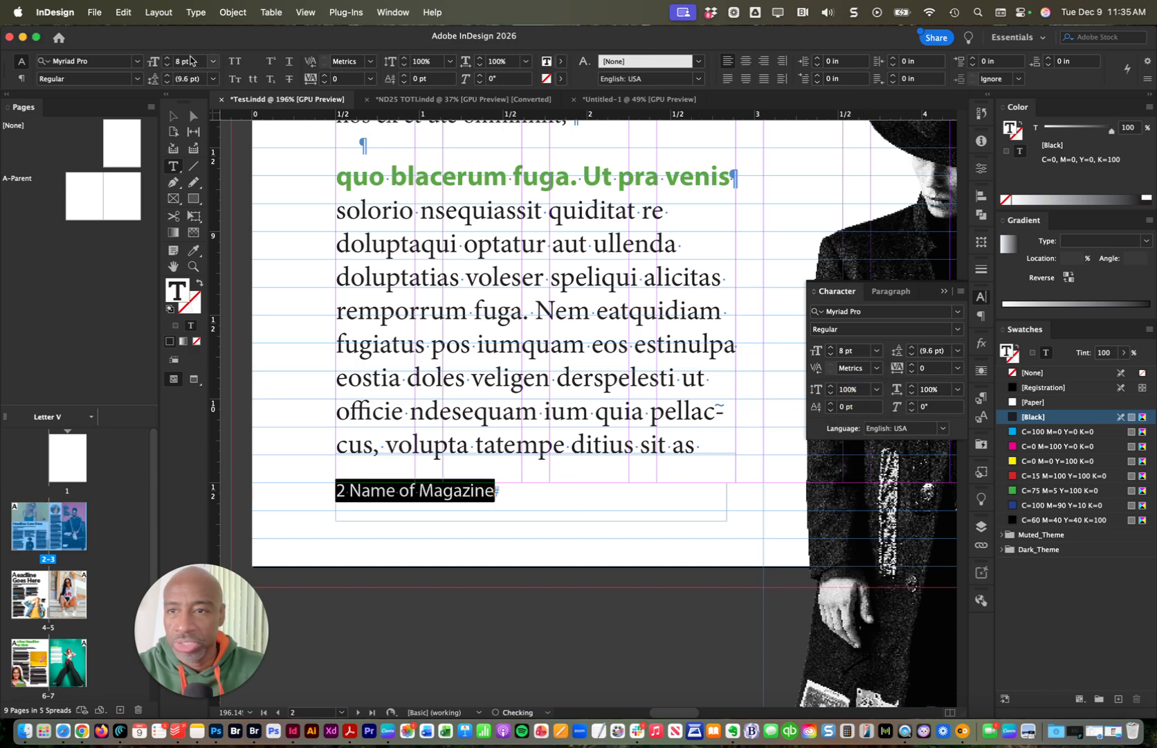
# - Nudge the footer frame slightly down below the margin and shorten it from its lower edge to about 0.15 in high
pyautogui.press('Escape')
pyautogui.moveTo(394, 497); pyautogui.dragTo(395, 501)
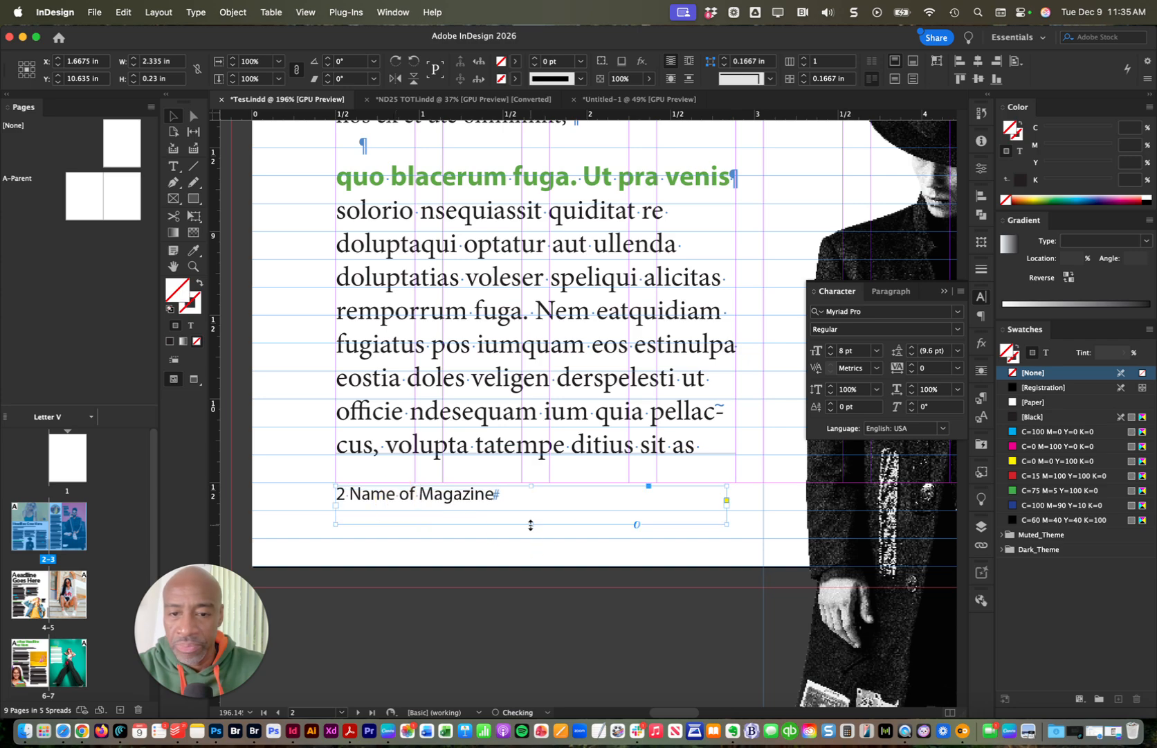
pyautogui.moveTo(531, 525); pyautogui.dragTo(531, 510)
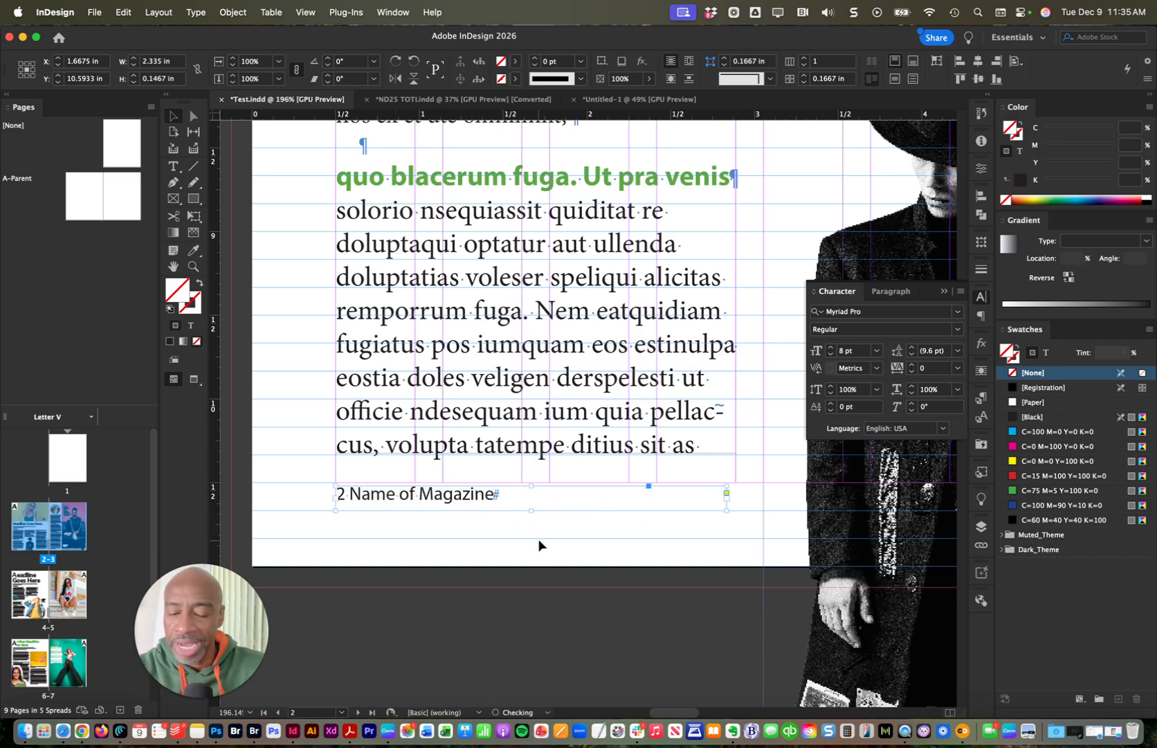
# - Preview the spread without guides and examine the page 2 footer and the lower-right corner of page 3
pyautogui.press('w')
pyautogui.click(516, 579)
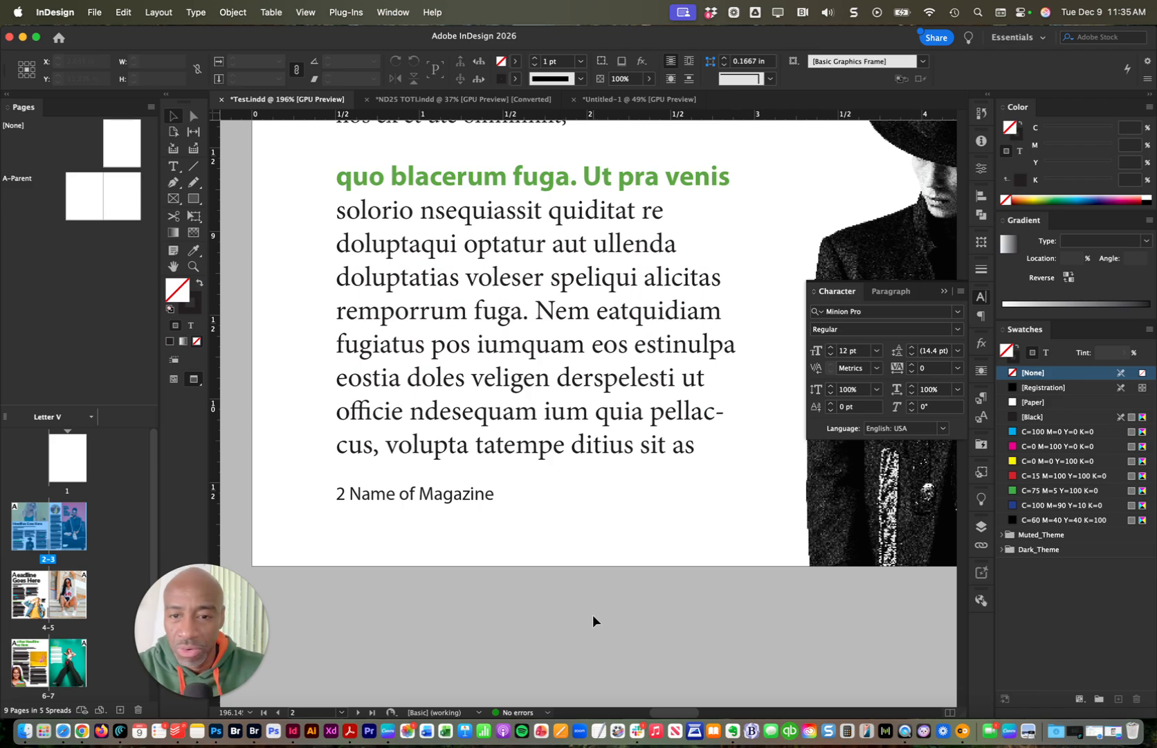
pyautogui.keyDown('alt'); pyautogui.keyDown('super'); pyautogui.click(498, 513); pyautogui.keyUp('super'); pyautogui.keyUp('alt')
pyautogui.moveTo(498, 514); pyautogui.dragTo(403, 537)
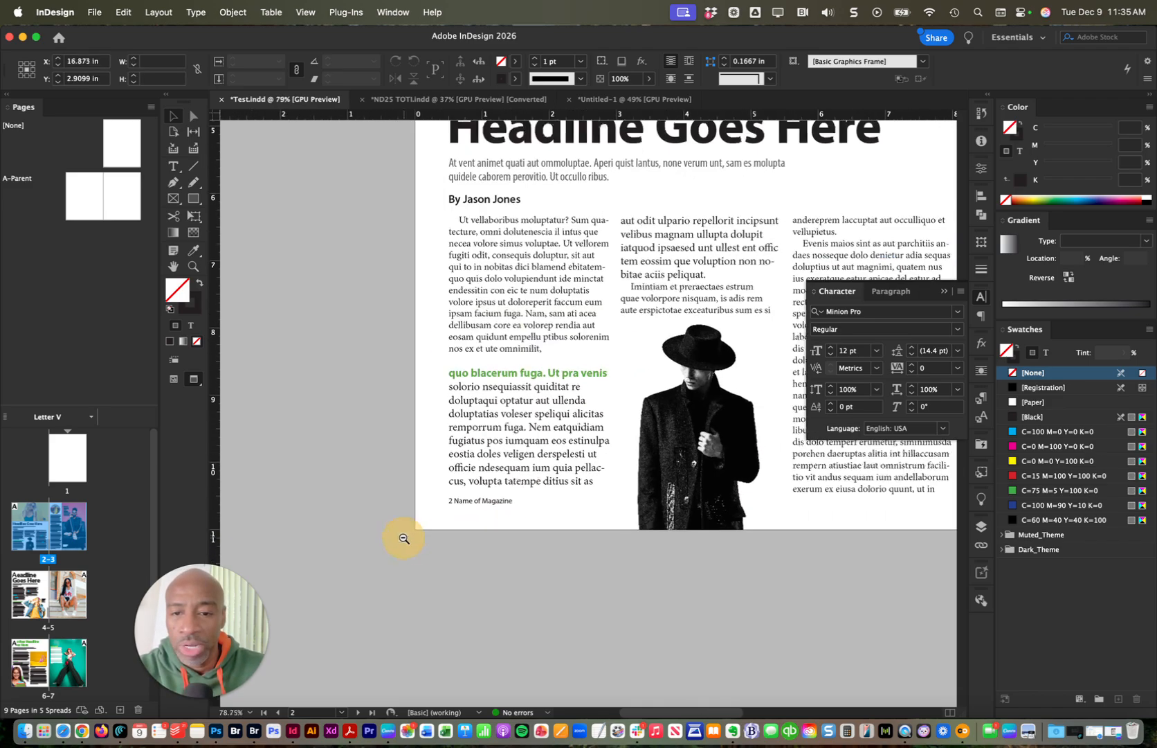
pyautogui.moveTo(555, 534); pyautogui.dragTo(424, 361)
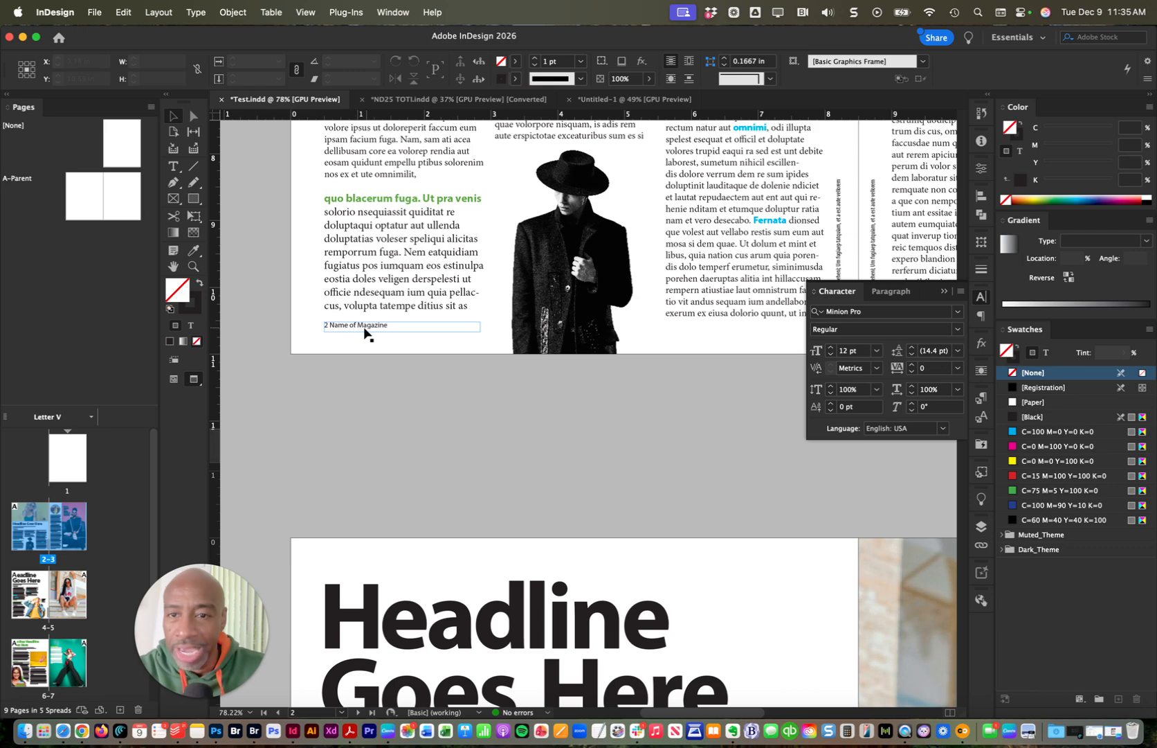
pyautogui.hscroll(15, 470, 350)
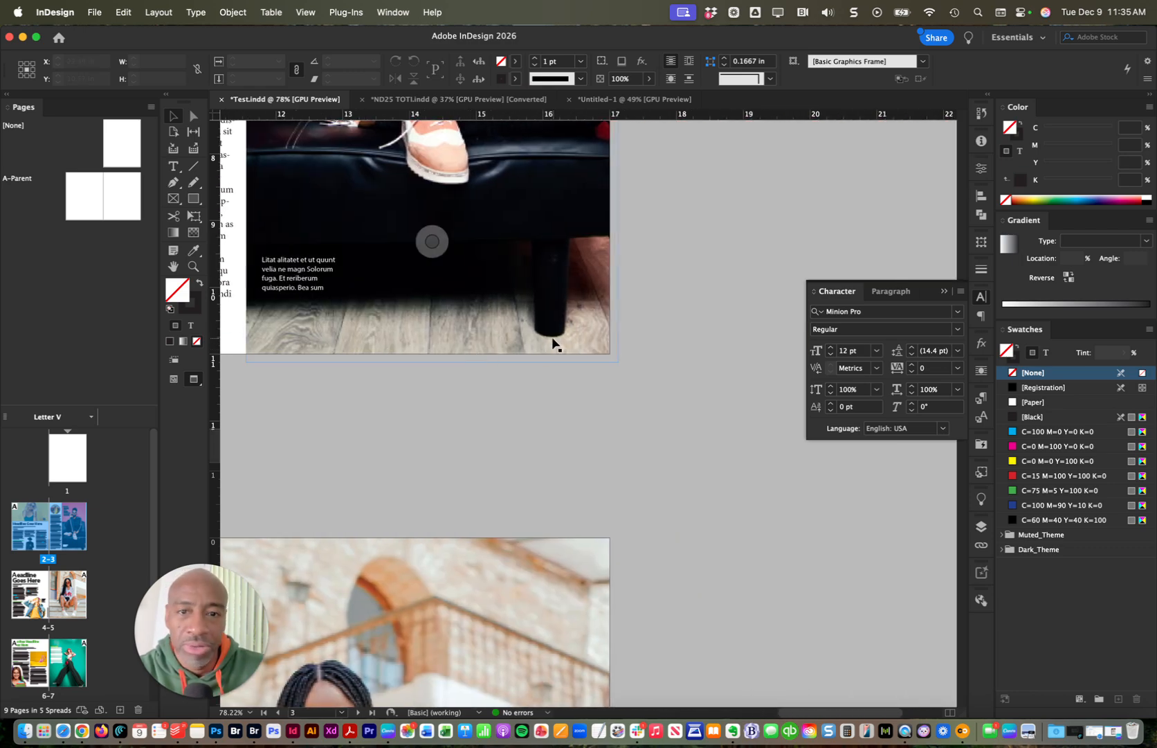
# - Delete the manually made "2 Name of Magazine" footer frame from page 2
pyautogui.scroll(-7, 520, 452)
pyautogui.hscroll(-8, 519, 452)
pyautogui.scroll(-8, 520, 451)
pyautogui.hscroll(-3, 520, 452)
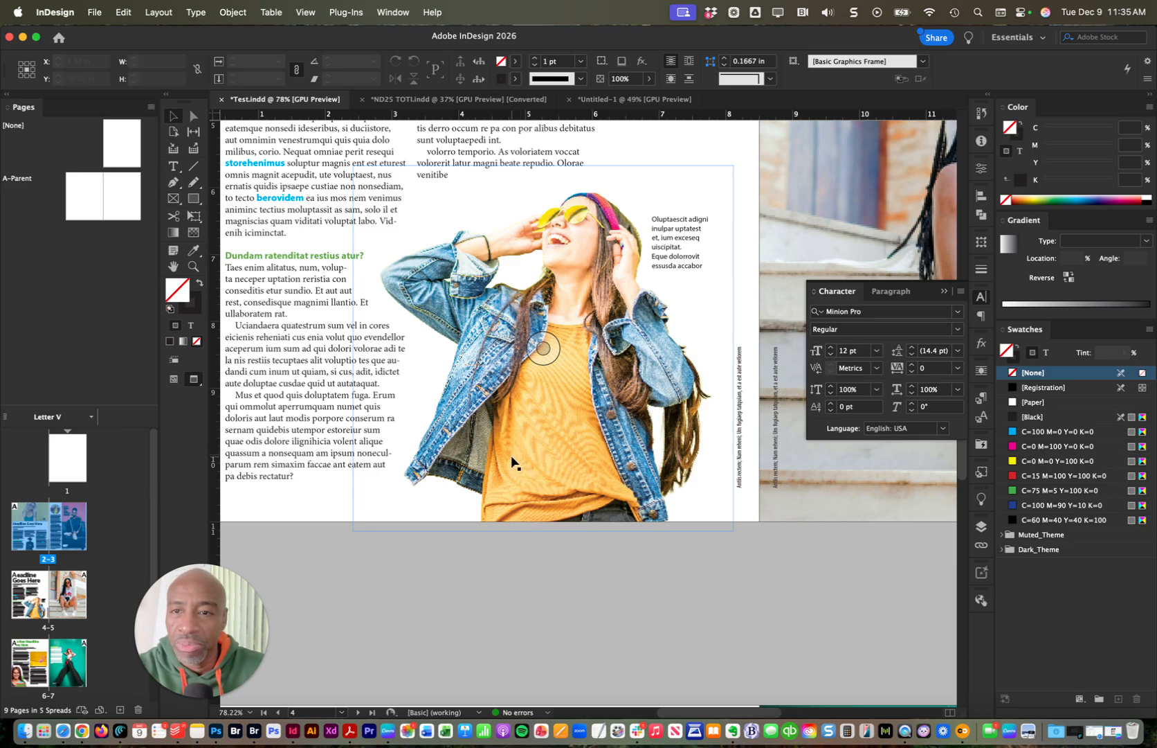
pyautogui.scroll(20, 513, 462)
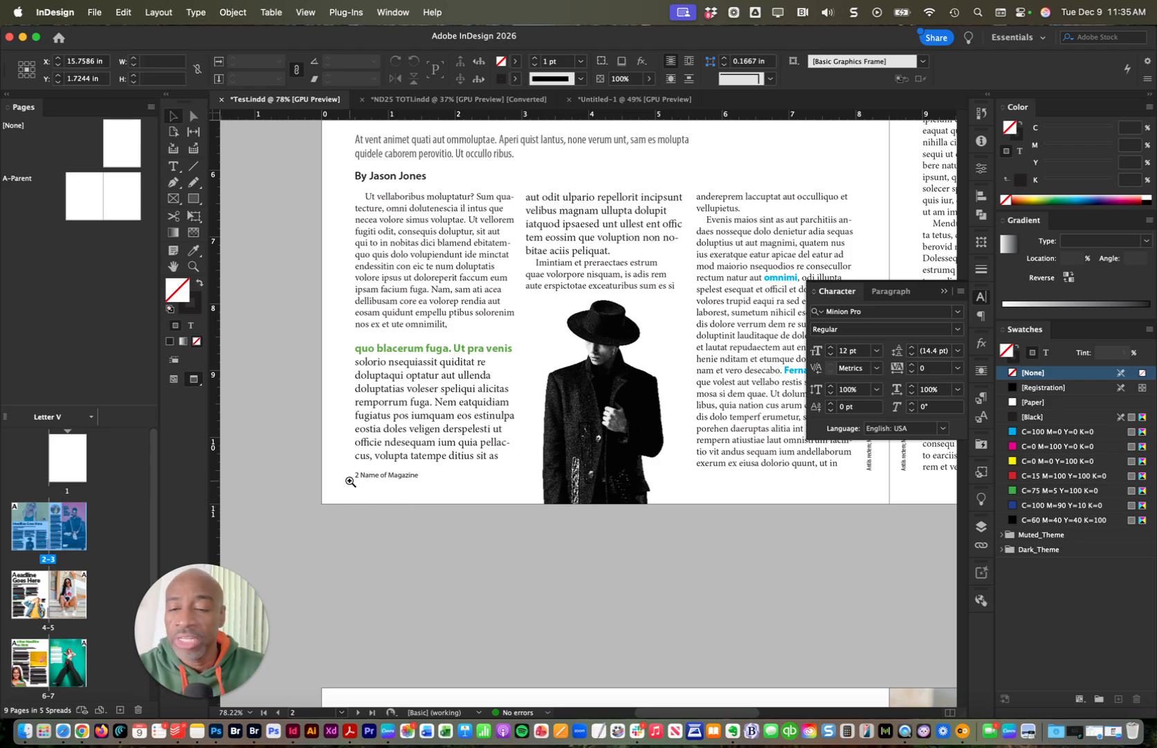
pyautogui.moveTo(350, 481); pyautogui.dragTo(493, 482)
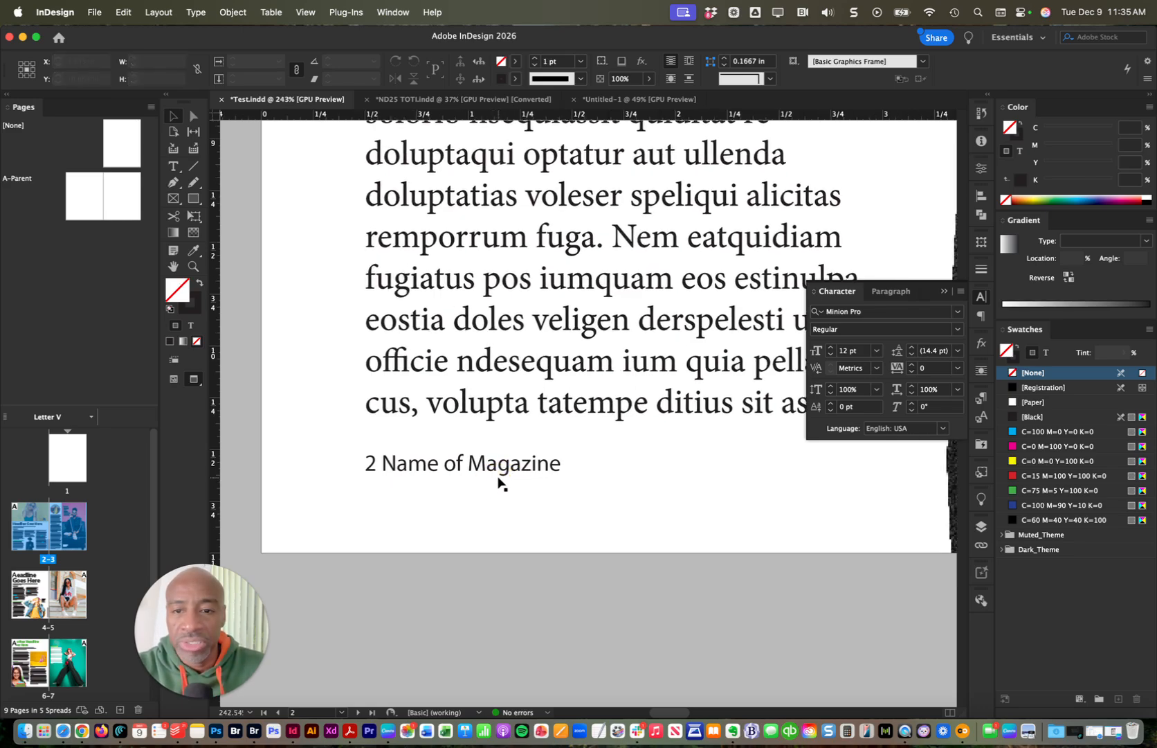
pyautogui.click(489, 469)
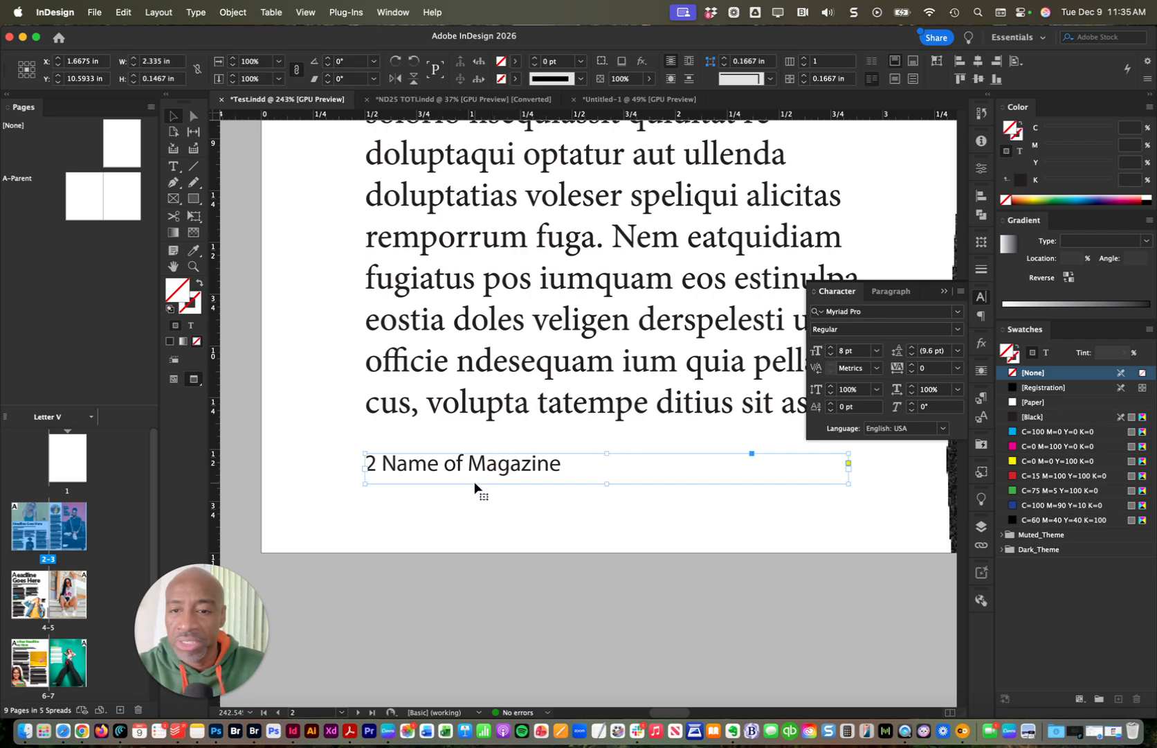
pyautogui.press('Delete')
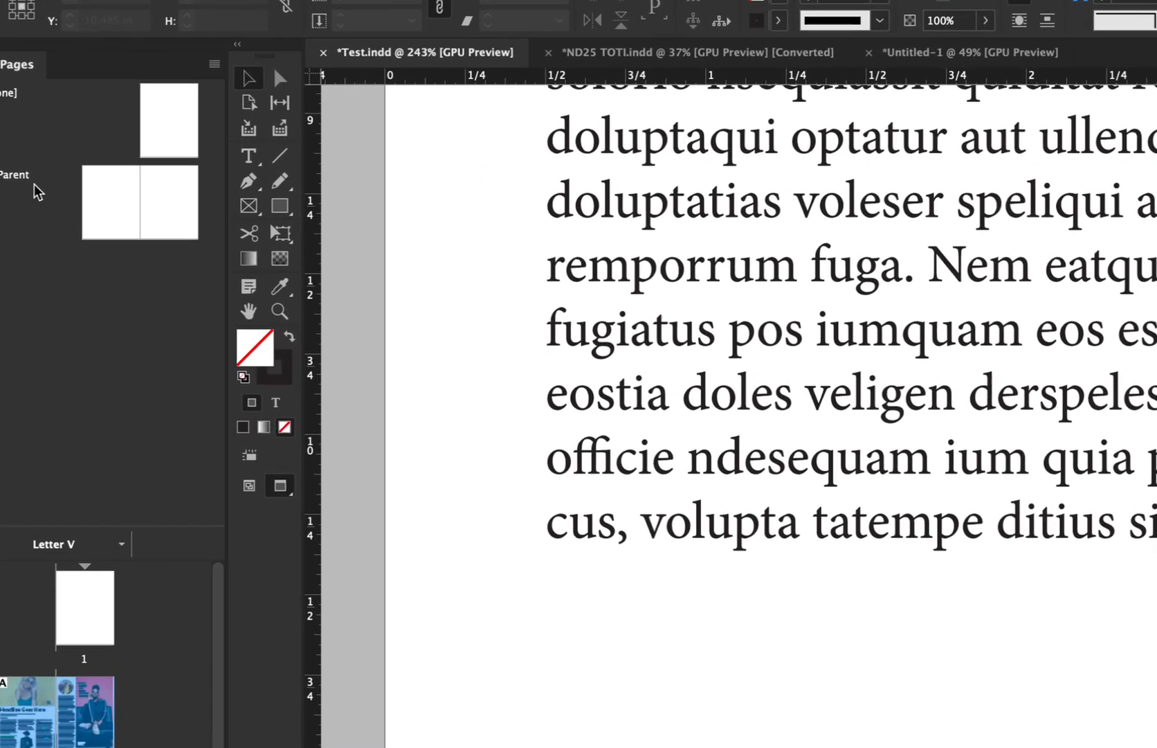
# - Open the A-Parent spread for editing and show both of its pages with guides and baseline grid
pyautogui.doubleClick(121, 198)
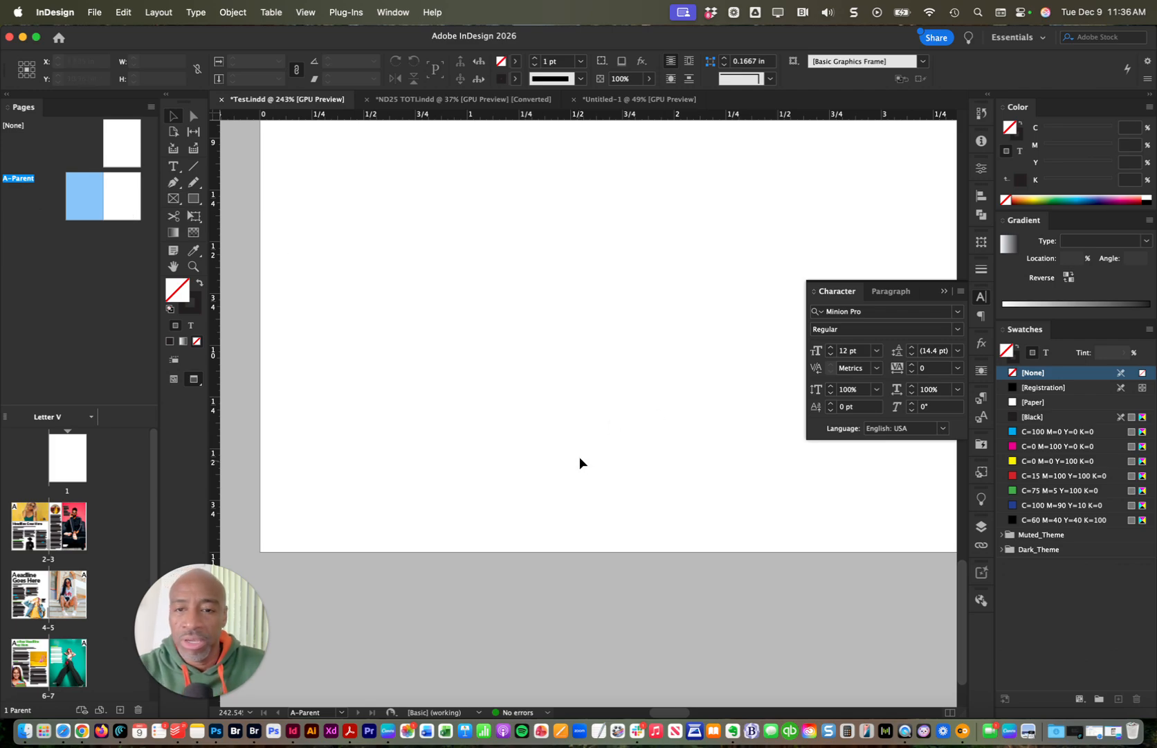
pyautogui.click(943, 292)
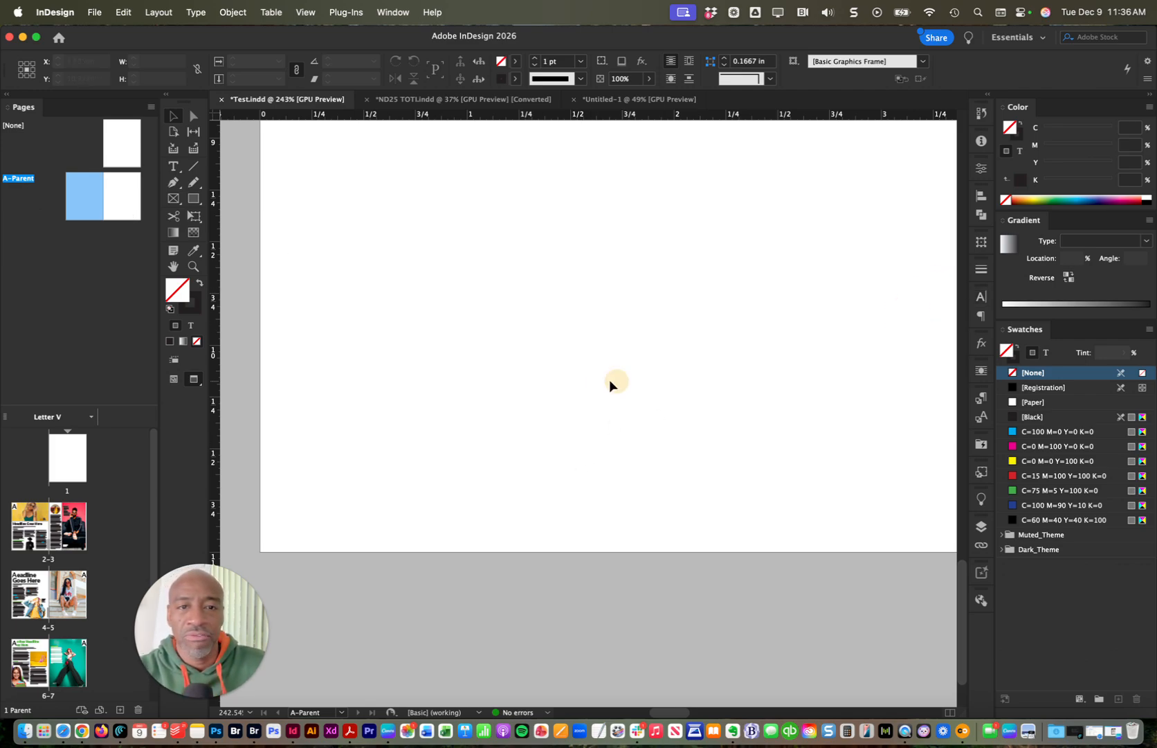
pyautogui.moveTo(621, 365); pyautogui.dragTo(563, 383)
pyautogui.moveTo(681, 336); pyautogui.dragTo(544, 489)
pyautogui.moveTo(590, 330); pyautogui.dragTo(620, 372)
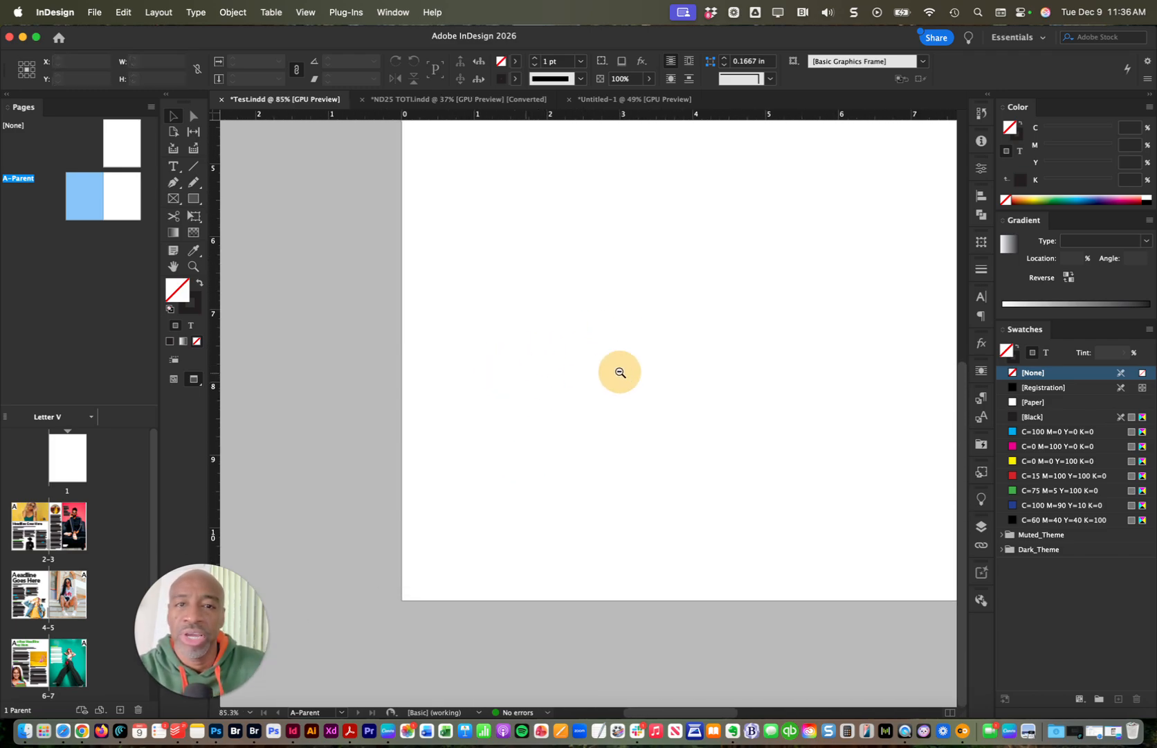
pyautogui.moveTo(689, 344); pyautogui.dragTo(539, 335)
pyautogui.moveTo(633, 398); pyautogui.dragTo(531, 396)
pyautogui.press('w')
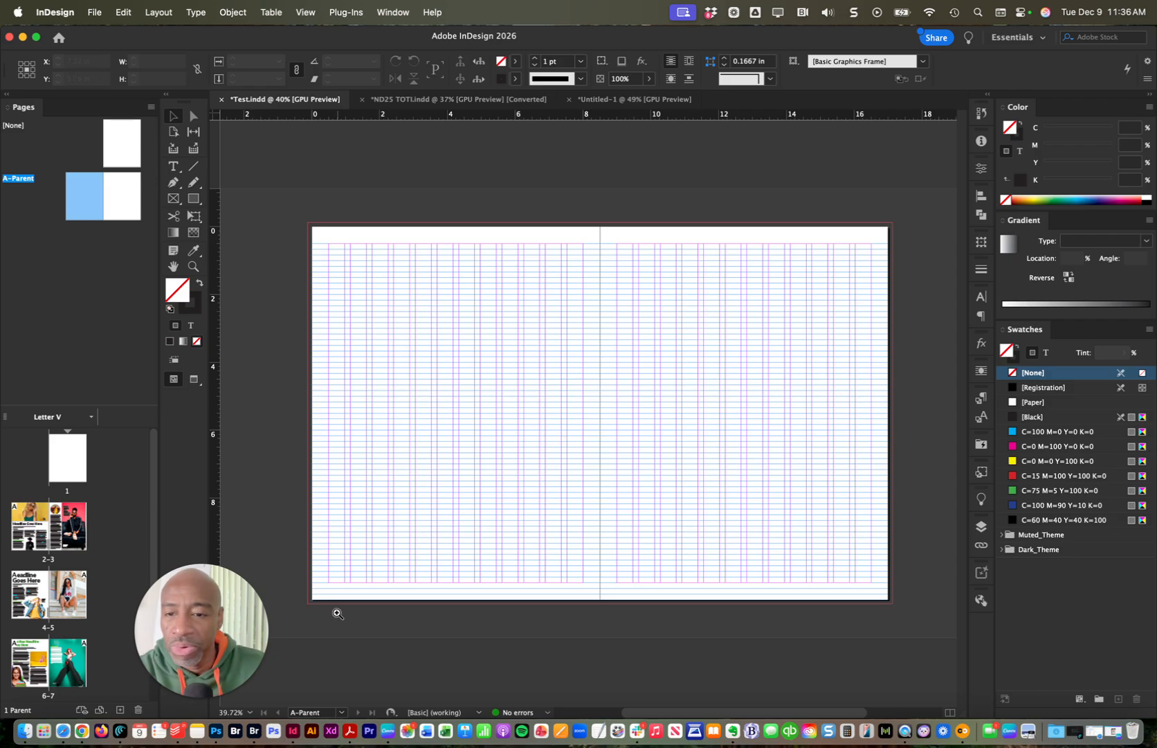
# - Draw a text frame about 2 in wide just below the bottom margin of the left parent page, starting at its left margin
pyautogui.moveTo(330, 600); pyautogui.dragTo(518, 559)
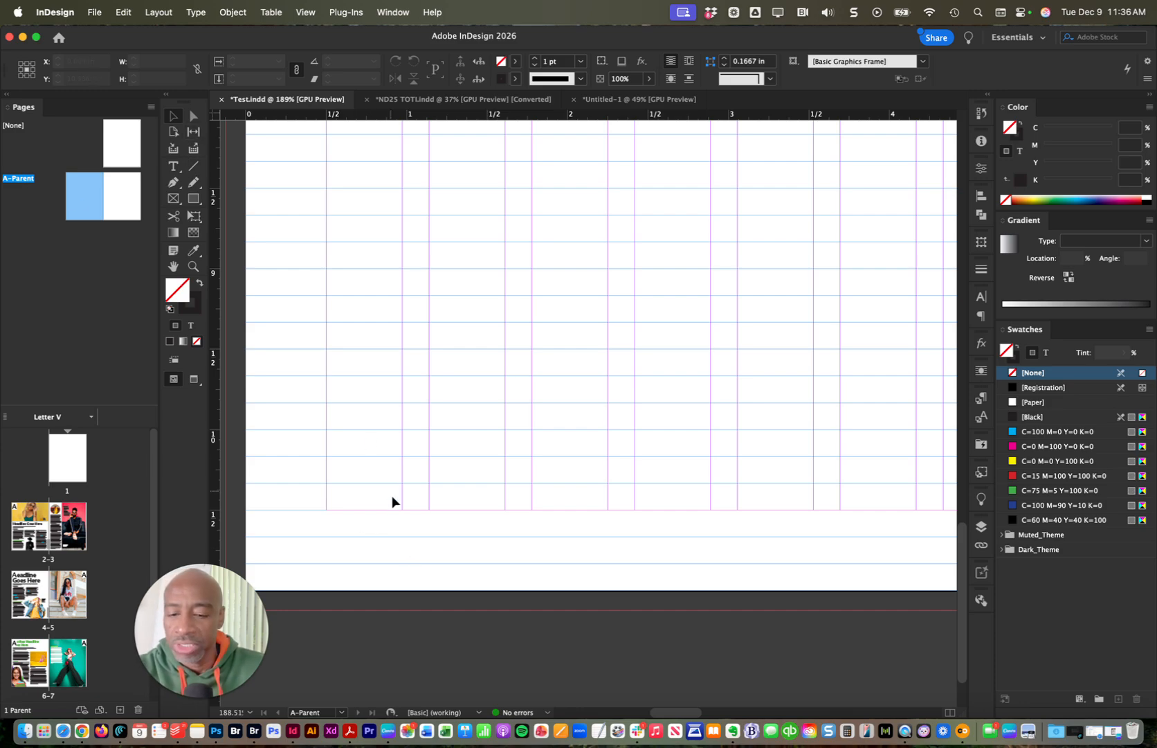
pyautogui.press('t')
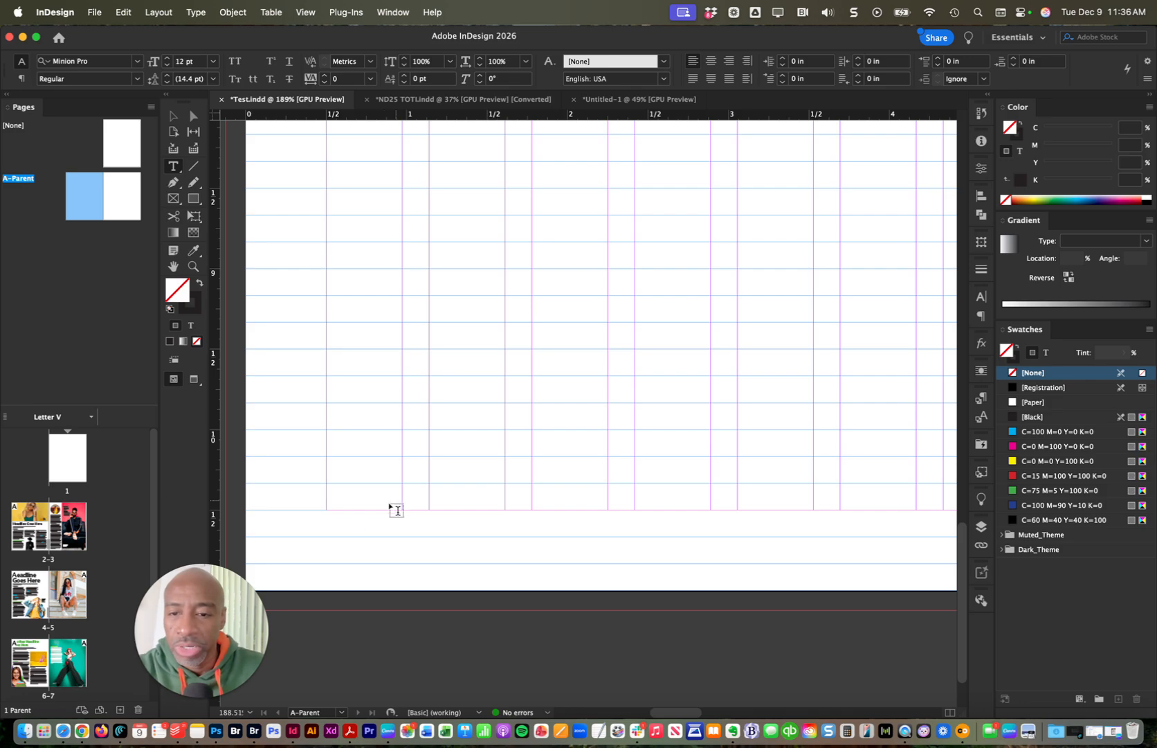
pyautogui.moveTo(334, 519); pyautogui.dragTo(655, 538)
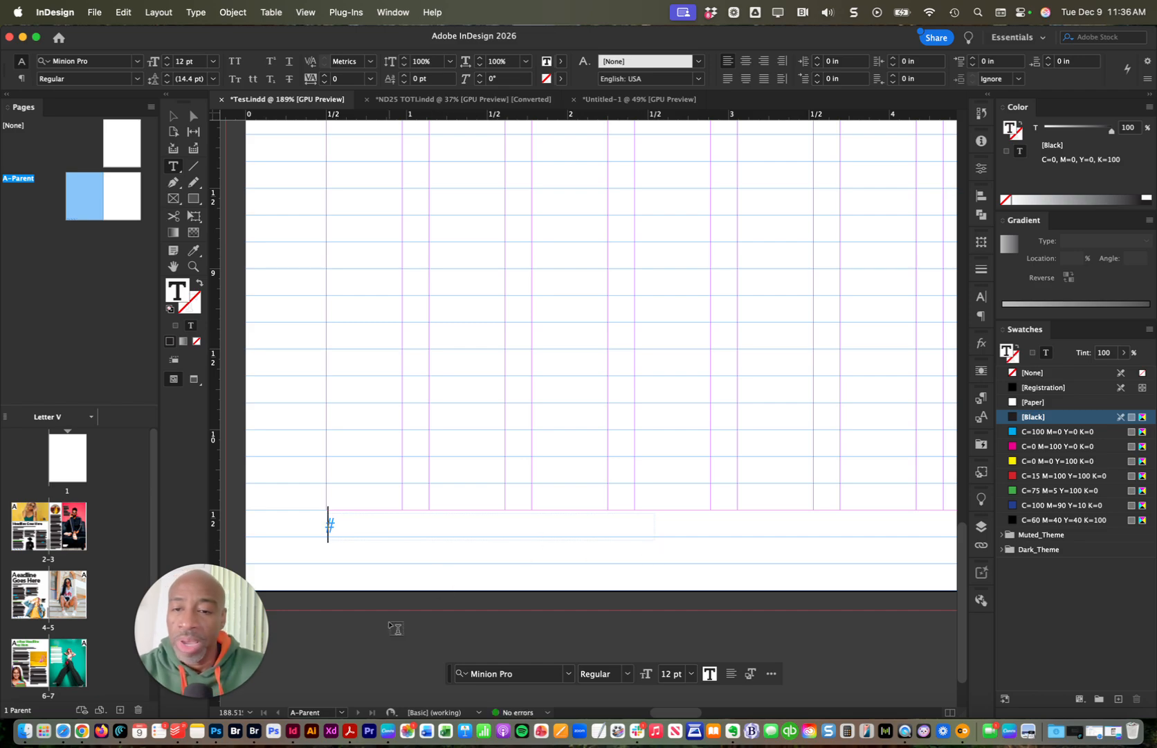
pyautogui.moveTo(23, 523); pyautogui.dragTo(23, 524)
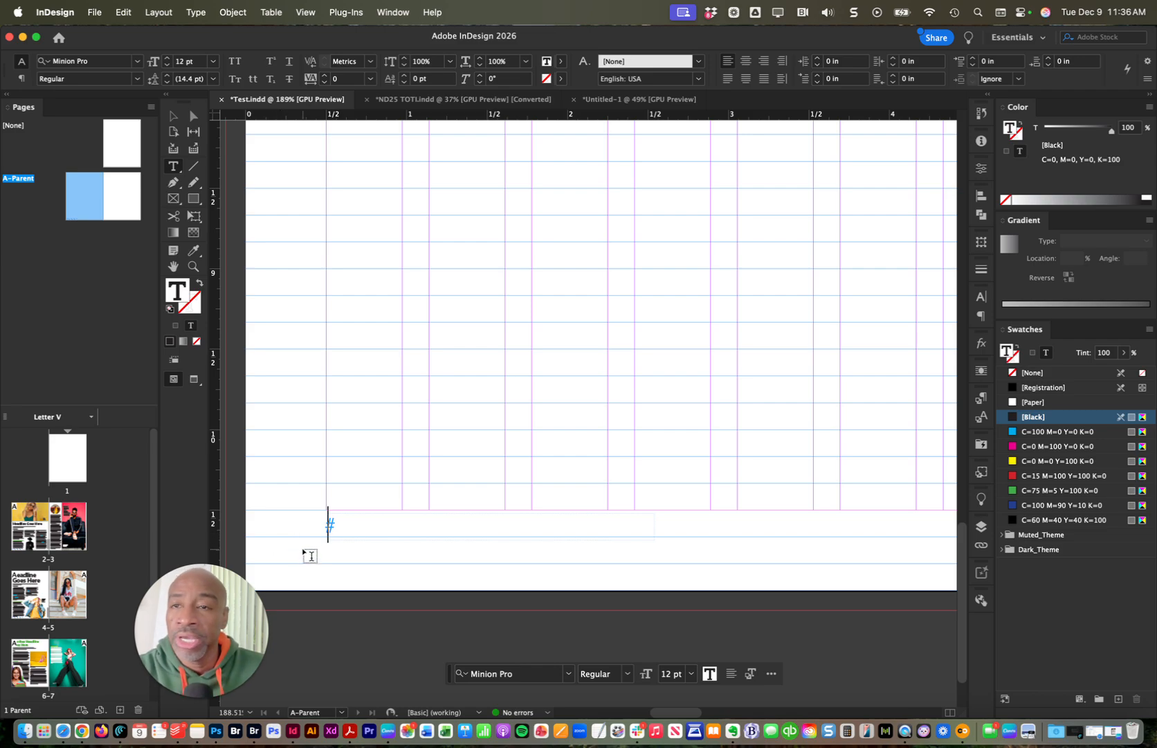
# - Insert a Current Page Number marker in the new footer frame
pyautogui.click(196, 12)
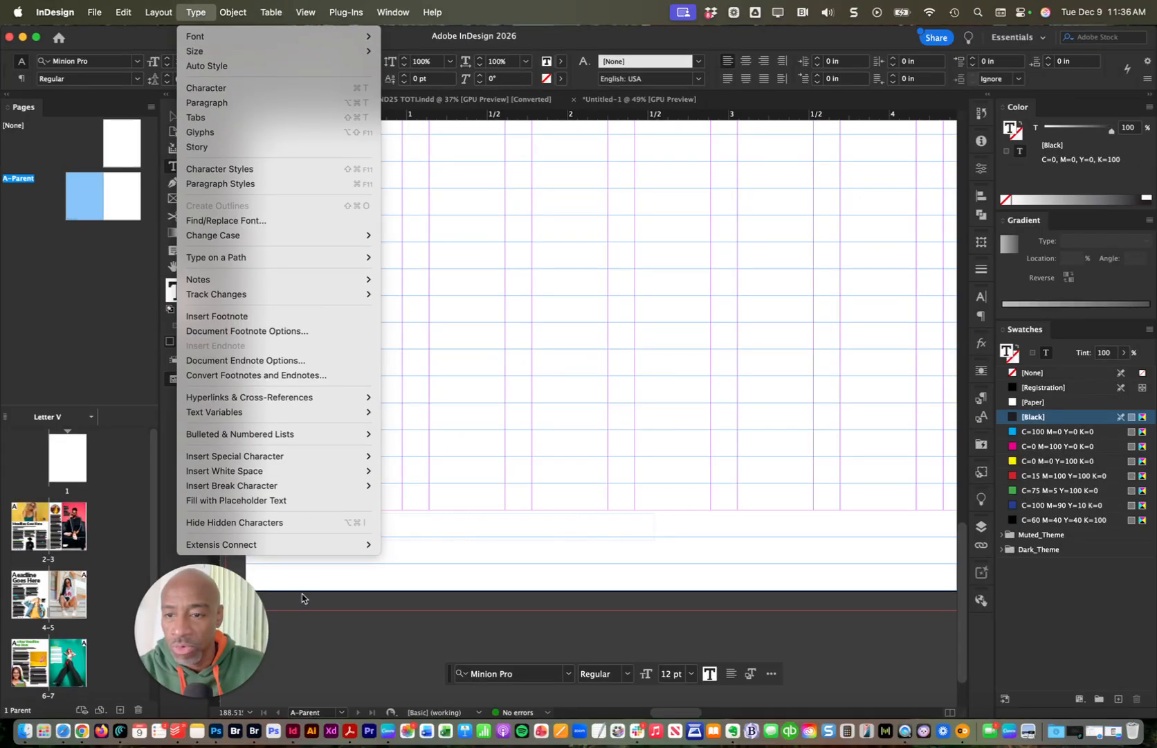
pyautogui.moveTo(302, 484)
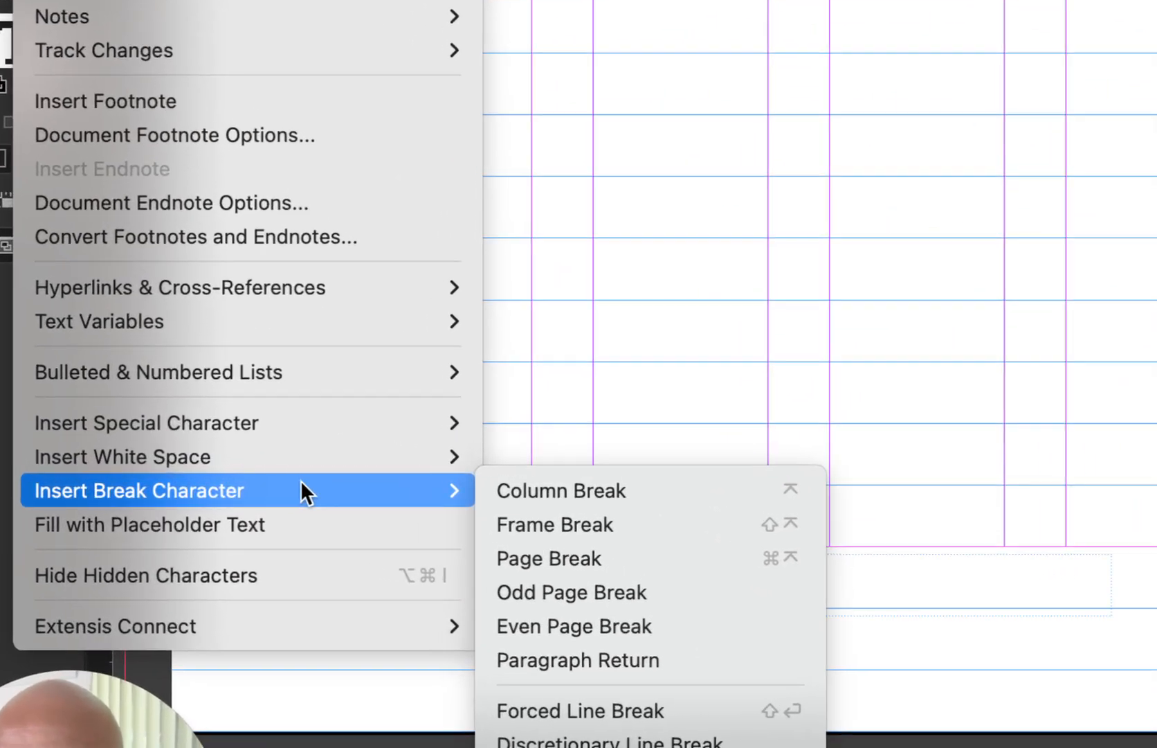
pyautogui.moveTo(358, 427)
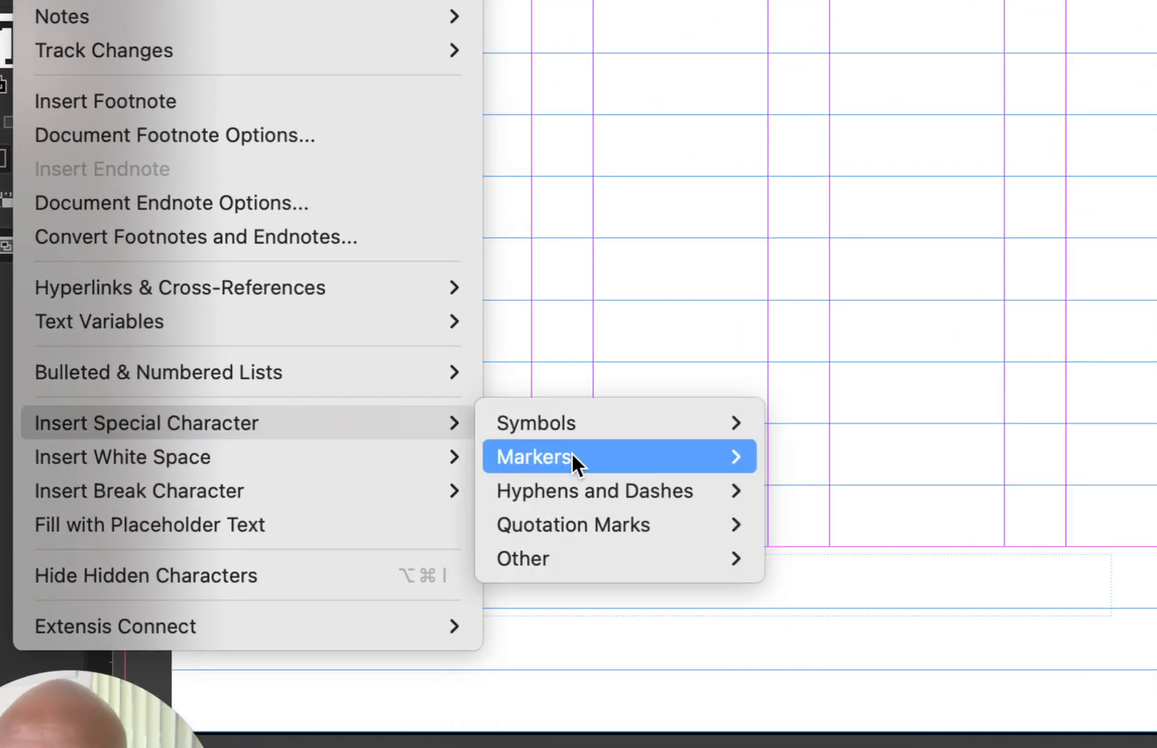
pyautogui.moveTo(573, 459)
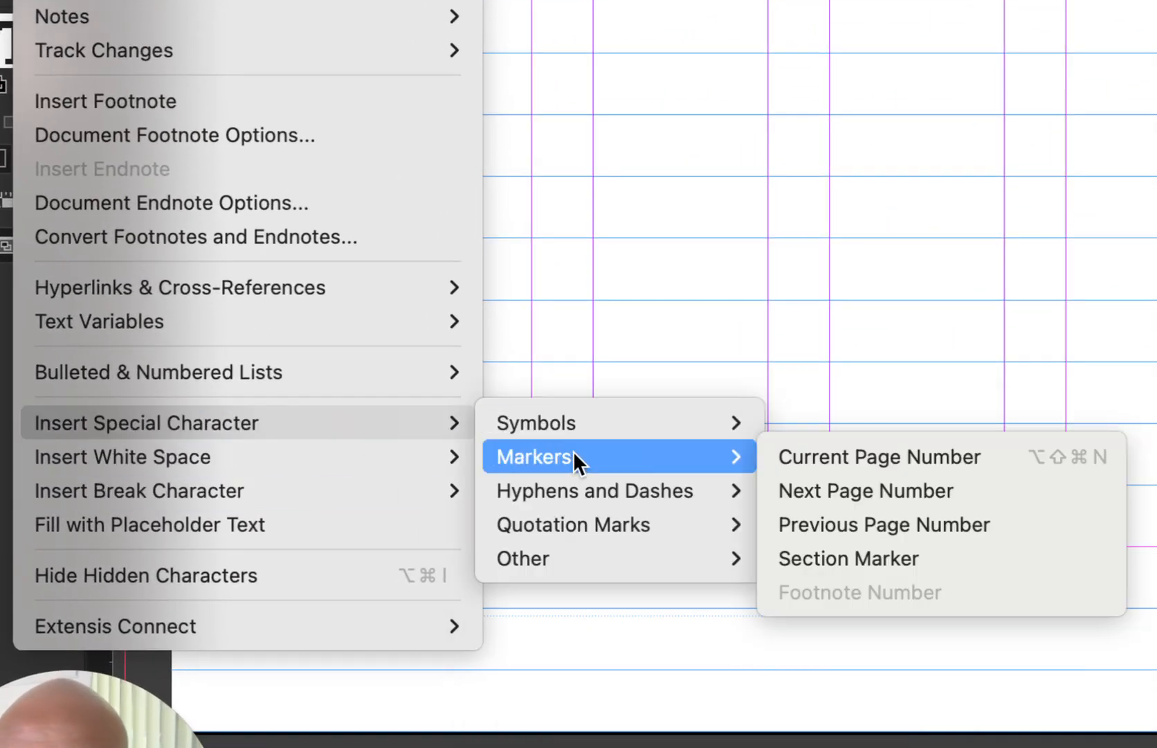
pyautogui.click(900, 458)
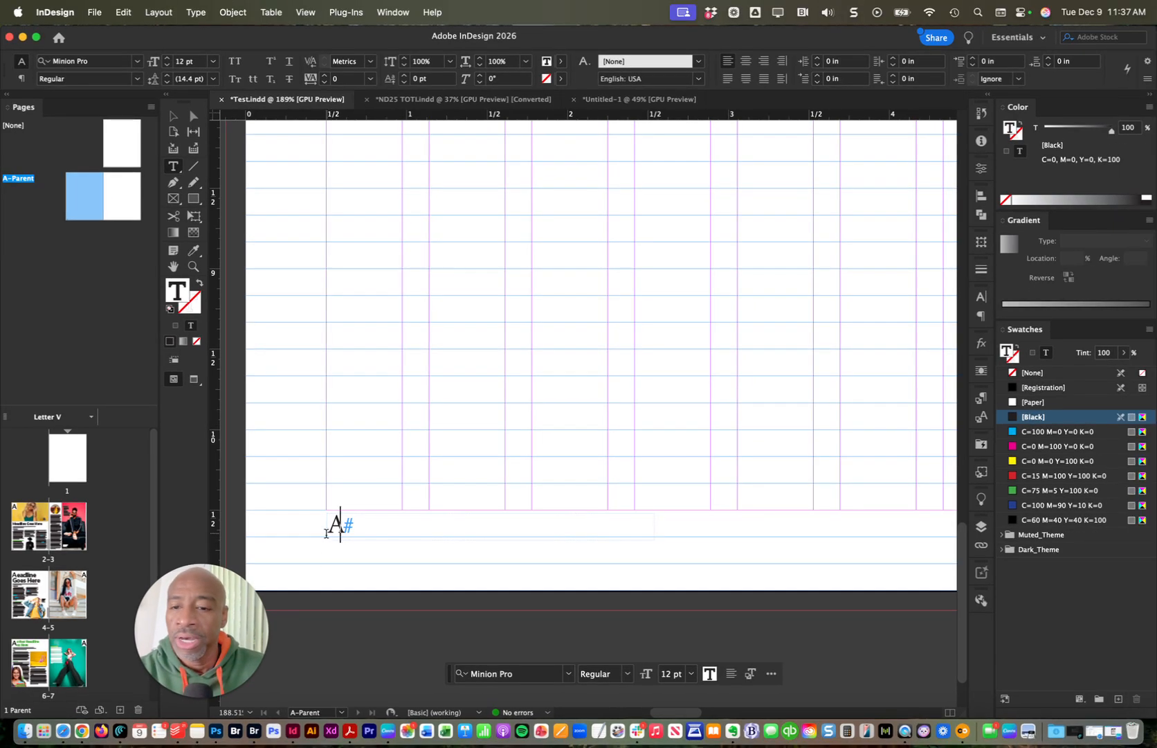
# - Insert an Em Space after the page number marker
pyautogui.click(196, 13)
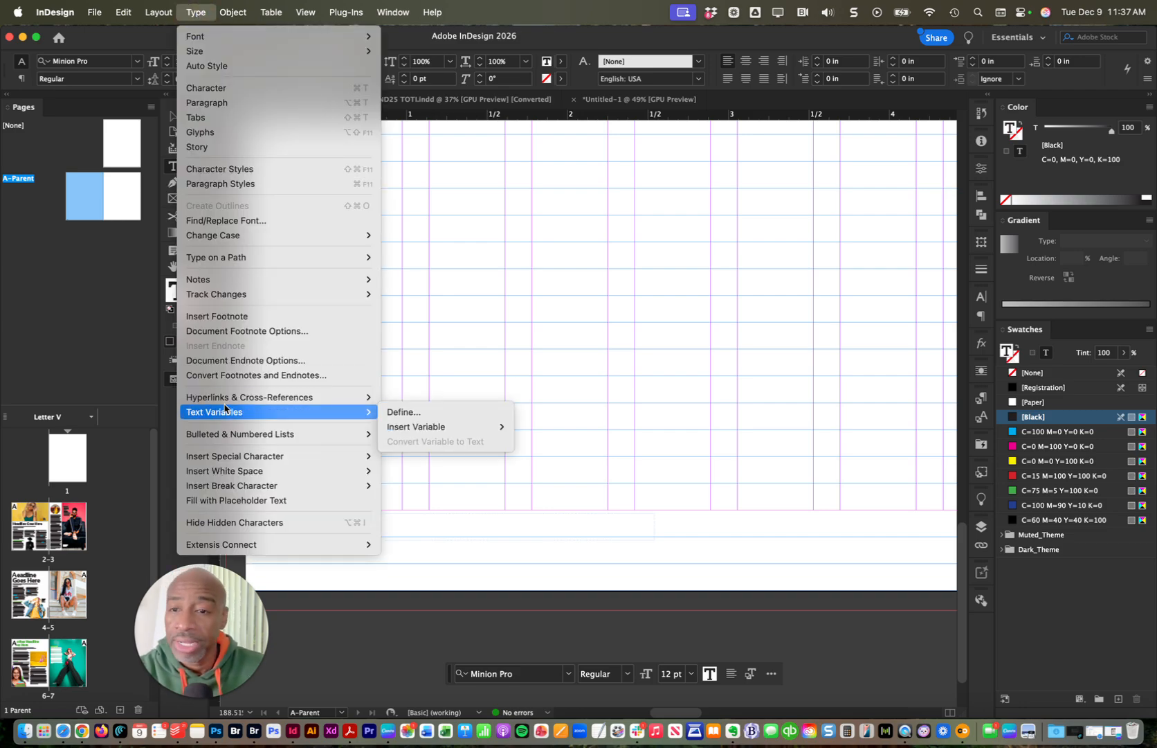
pyautogui.moveTo(244, 471)
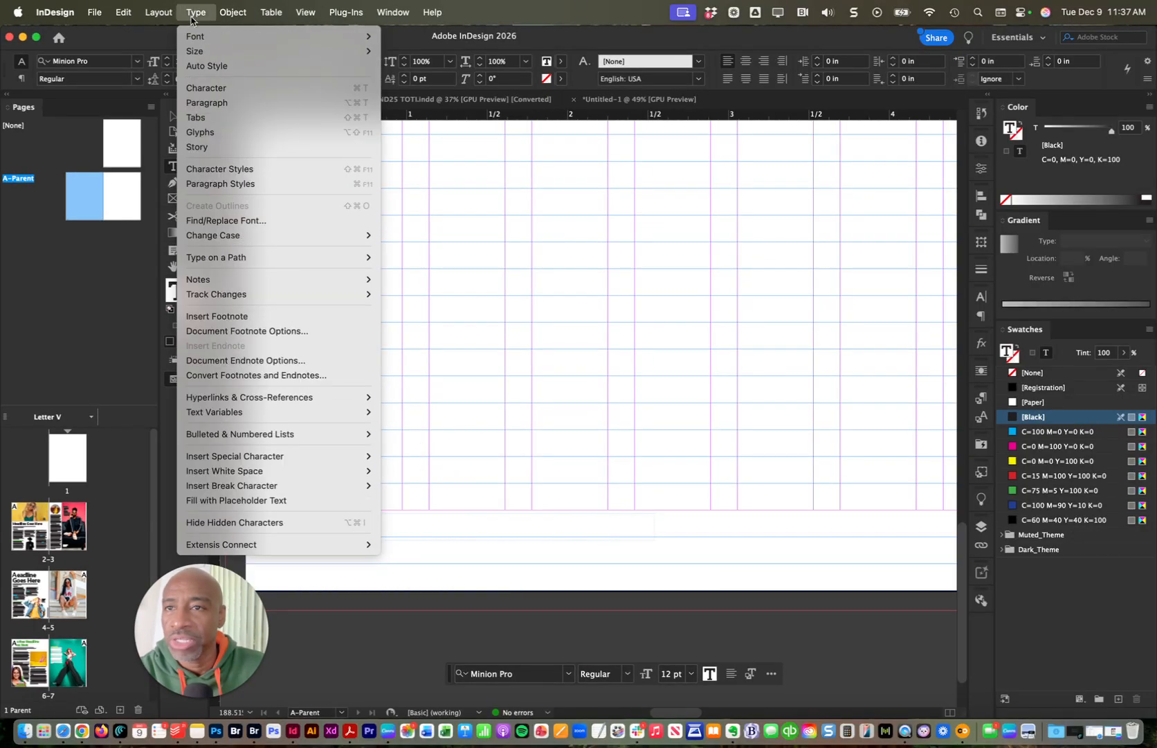
pyautogui.moveTo(277, 470)
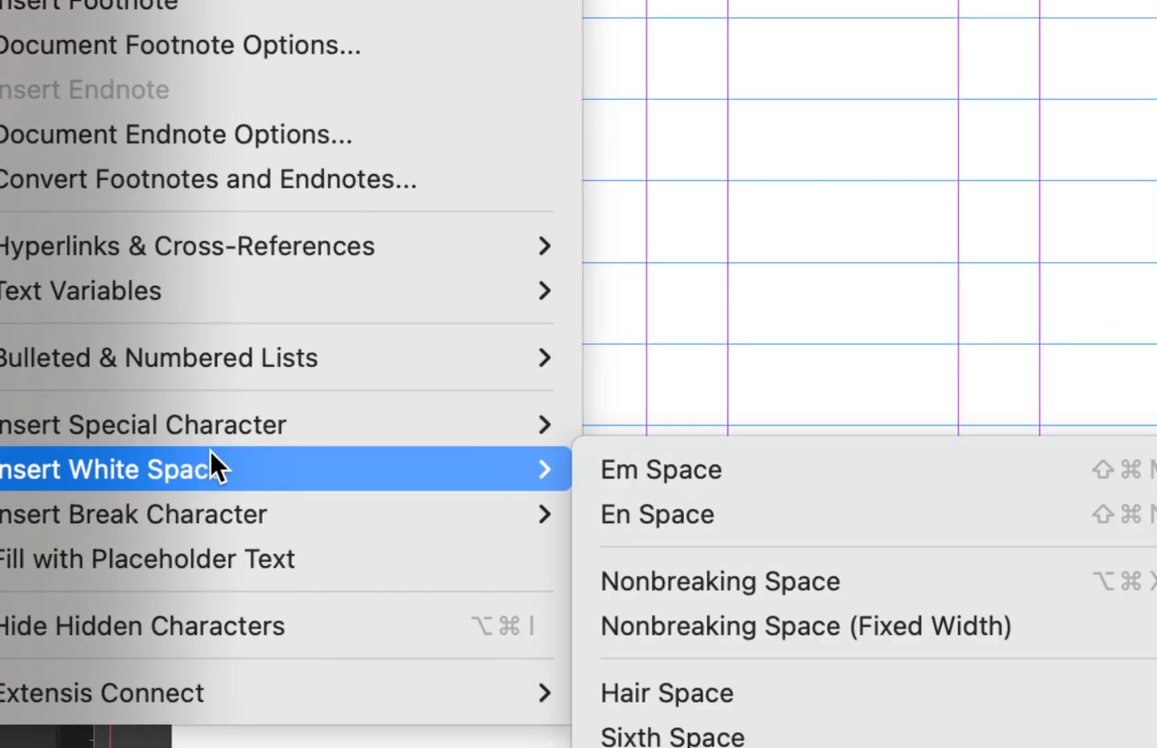
pyautogui.moveTo(208, 438)
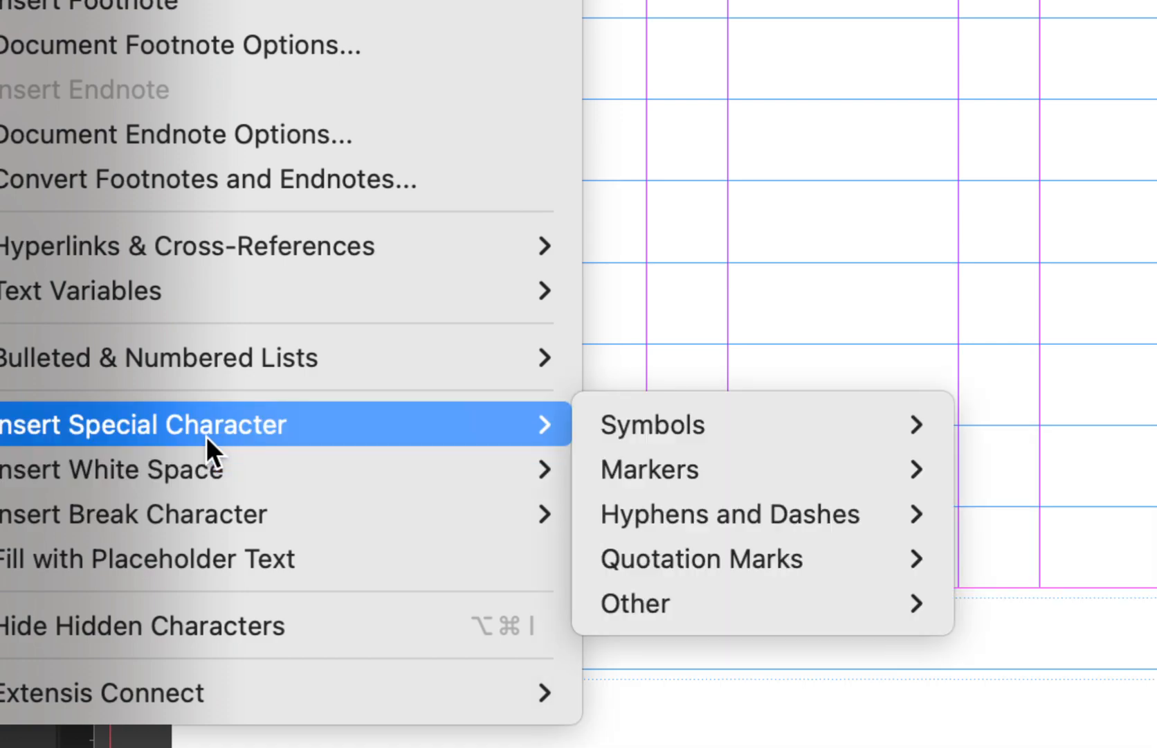
pyautogui.moveTo(200, 460)
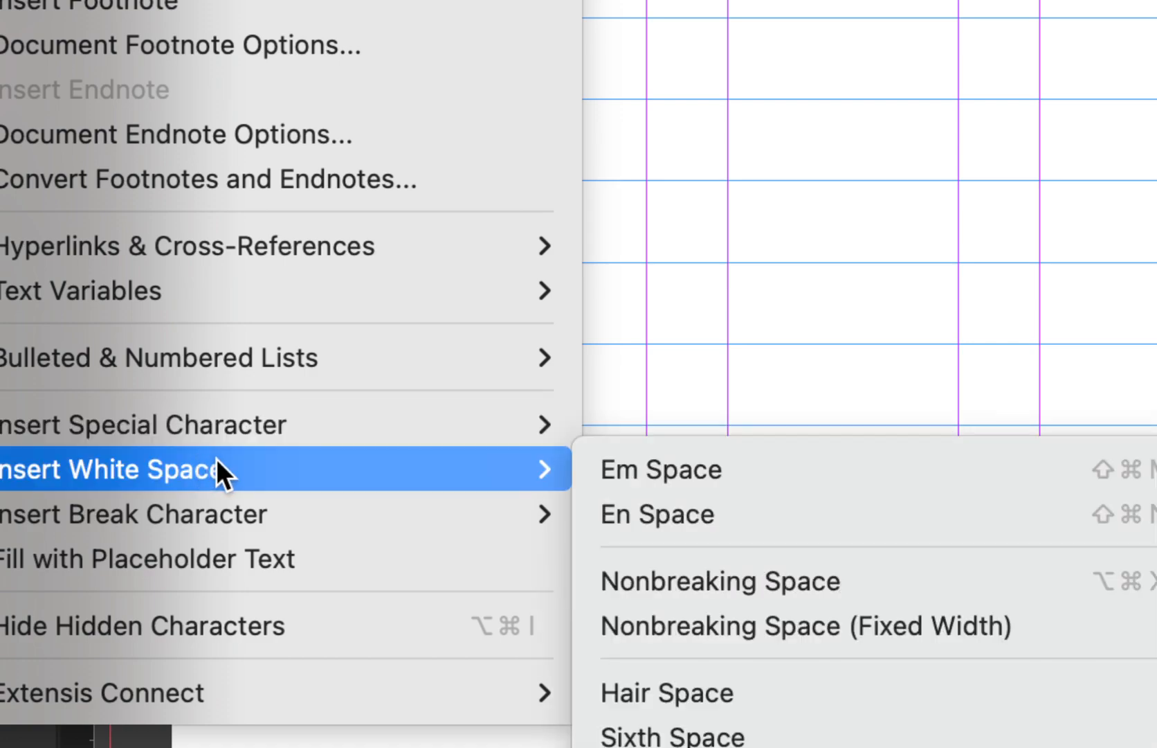
pyautogui.click(662, 473)
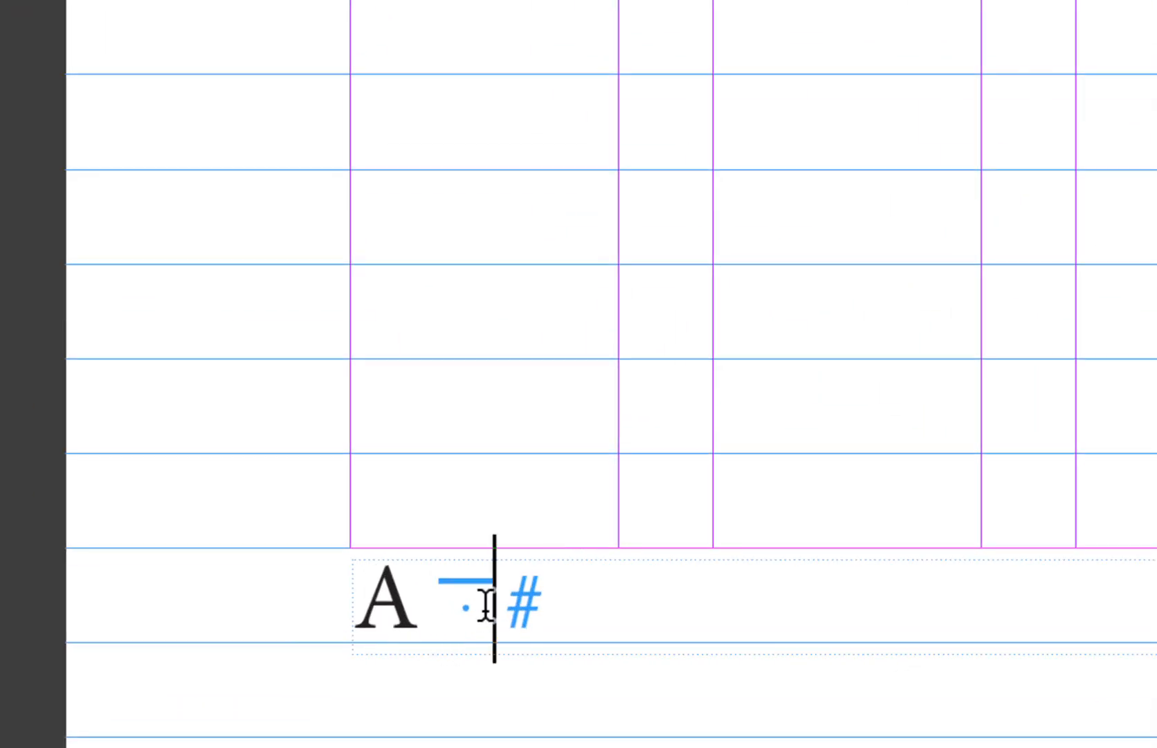
# - Examine the em space in the footer by highlighting it and switching the hidden characters off and back on
pyautogui.moveTo(468, 593); pyautogui.dragTo(445, 592)
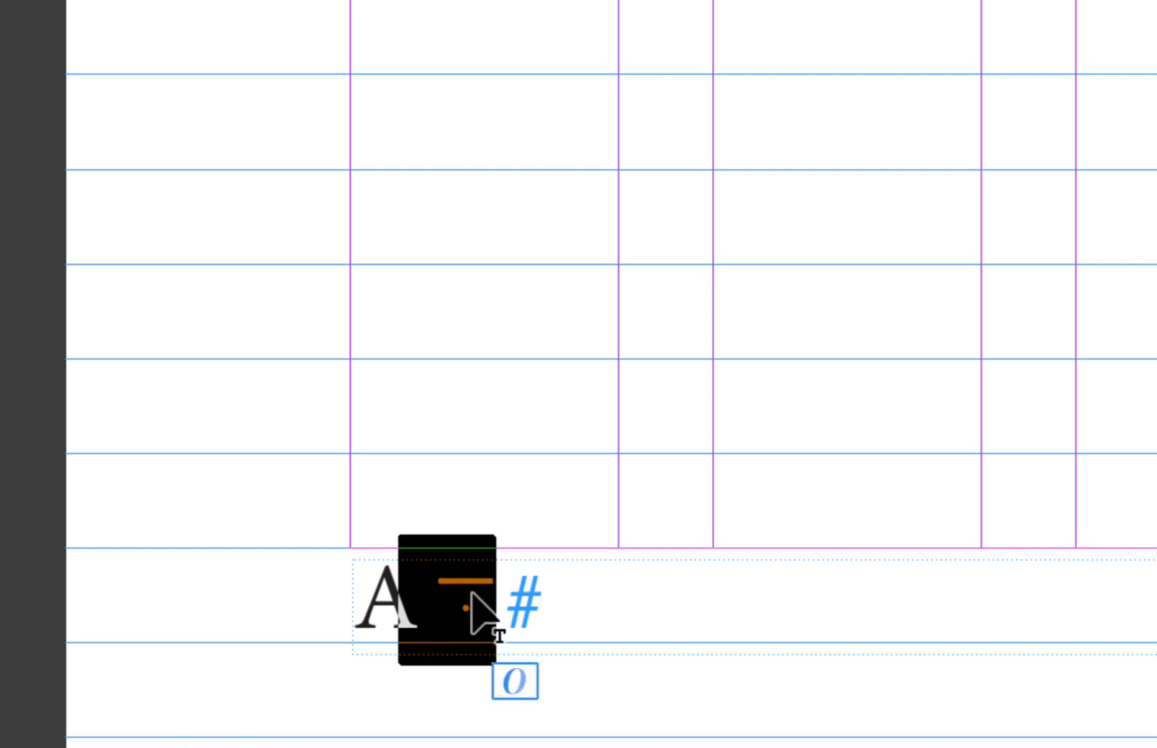
pyautogui.click(514, 607)
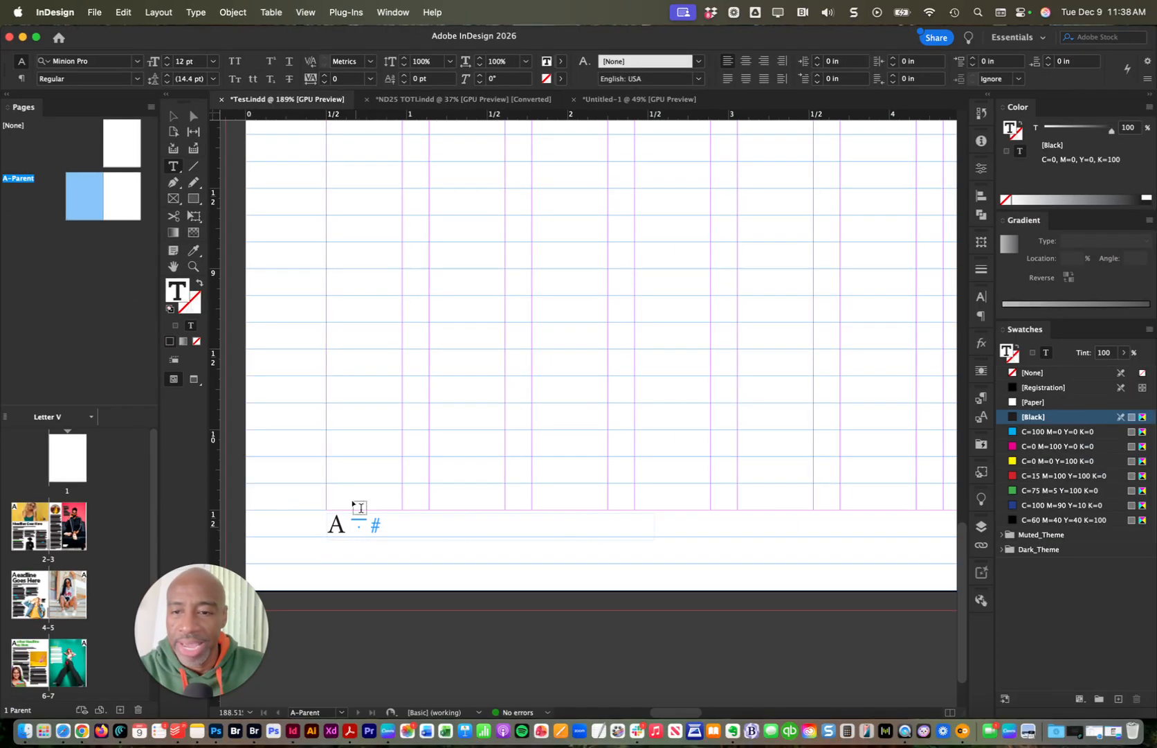
pyautogui.click(197, 12)
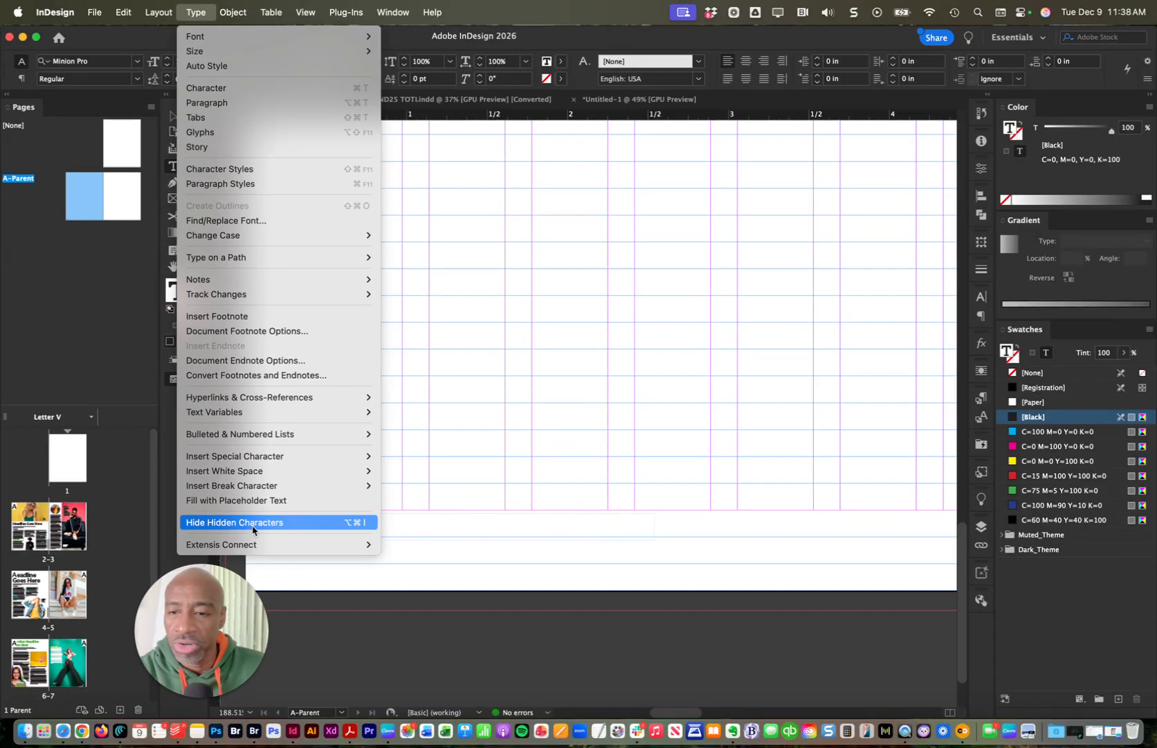
pyautogui.click(253, 529)
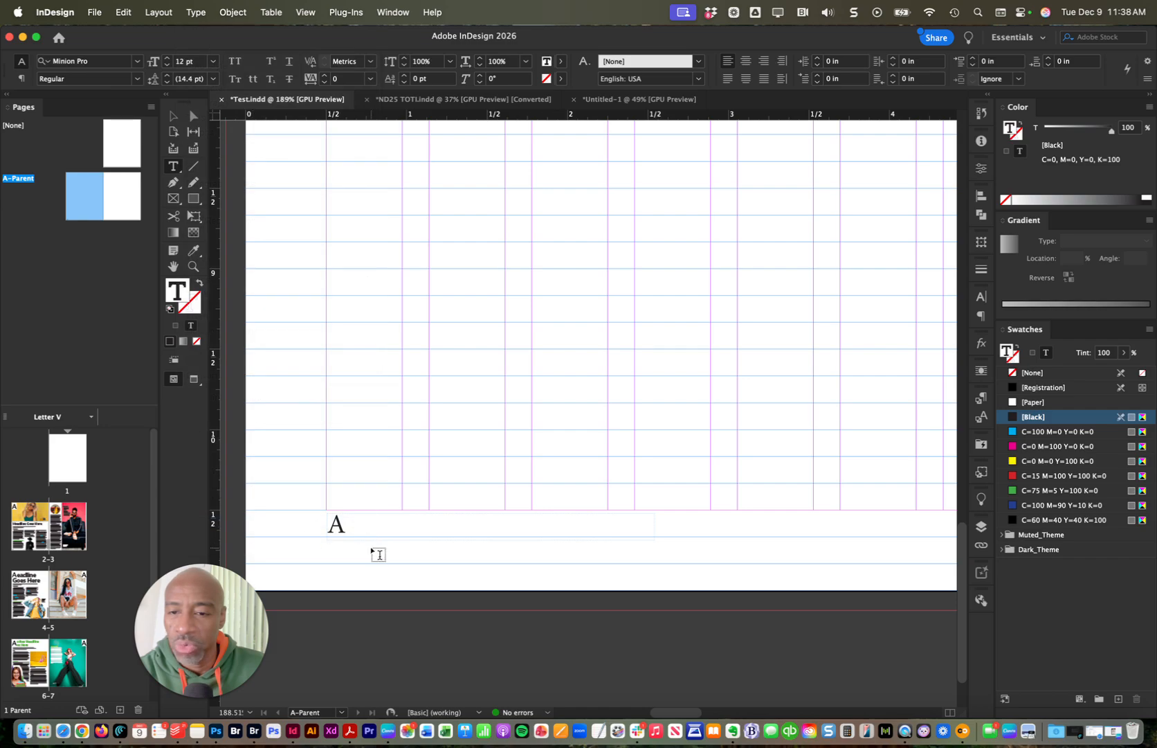
pyautogui.click(197, 11)
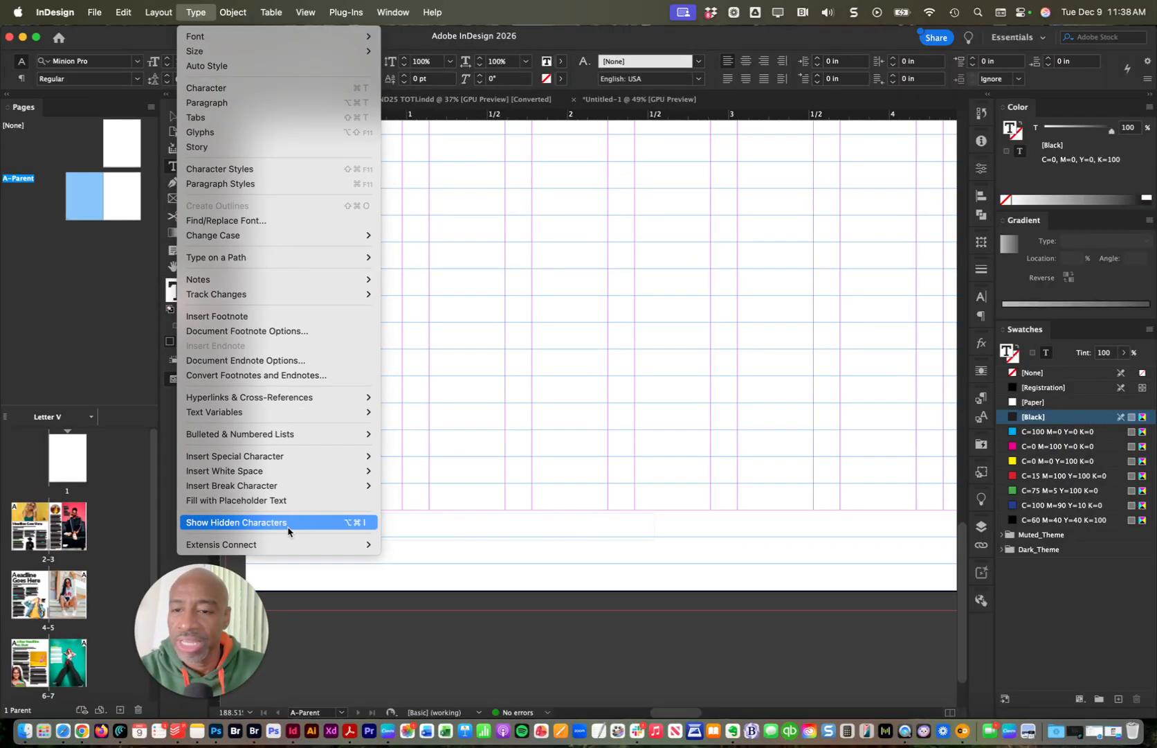
pyautogui.click(288, 530)
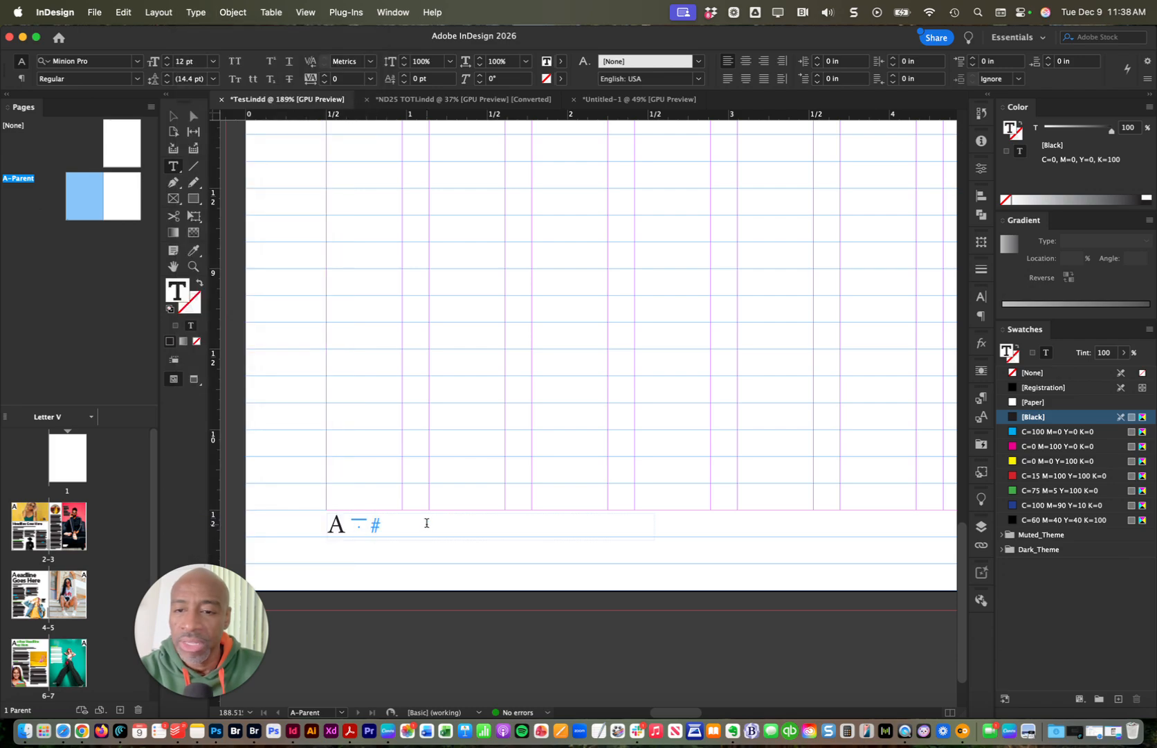
# - Add the text "Name of the Magazine" after the em space in the footer
pyautogui.click(374, 524)
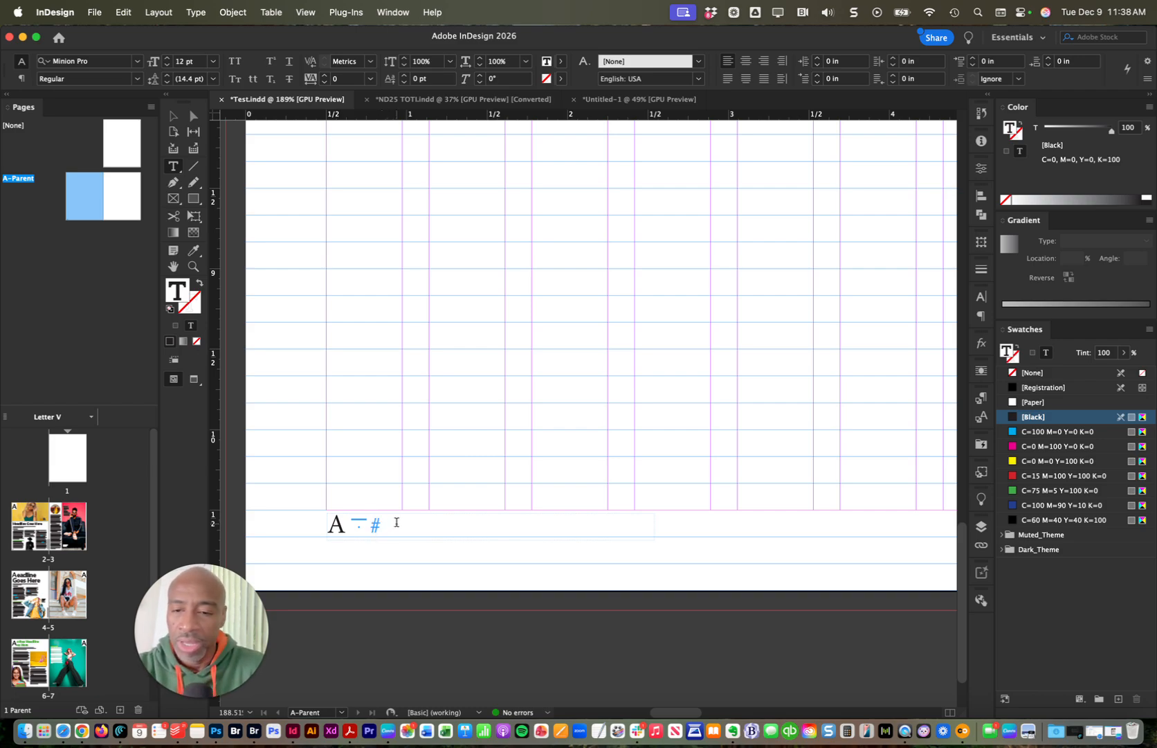
pyautogui.write('Name of')
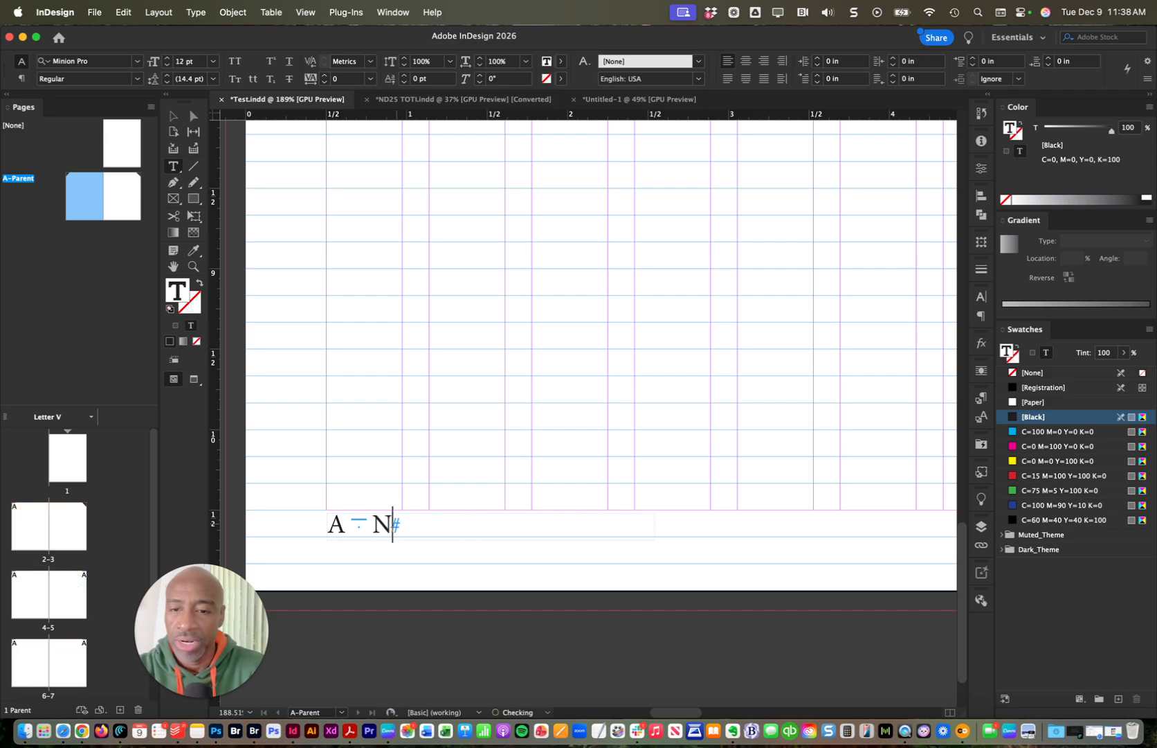
pyautogui.write(' the Magzine')
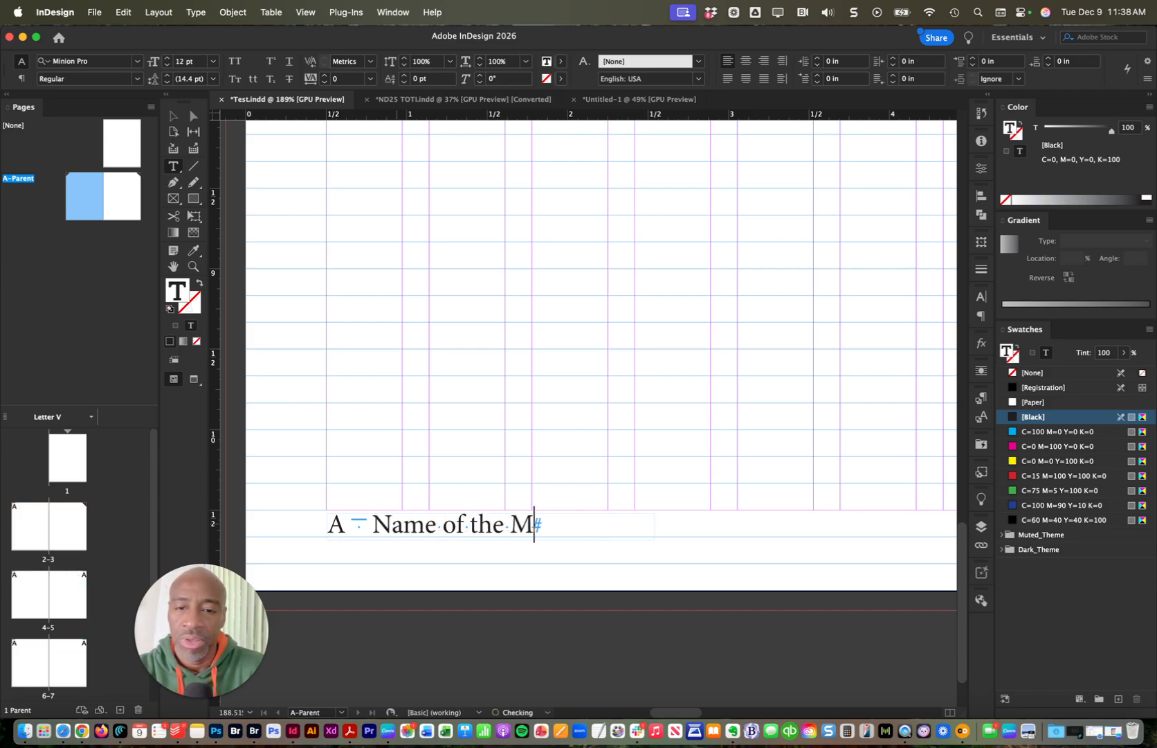
pyautogui.press('BackSpace')
pyautogui.press('BackSpace')
pyautogui.press('BackSpace')
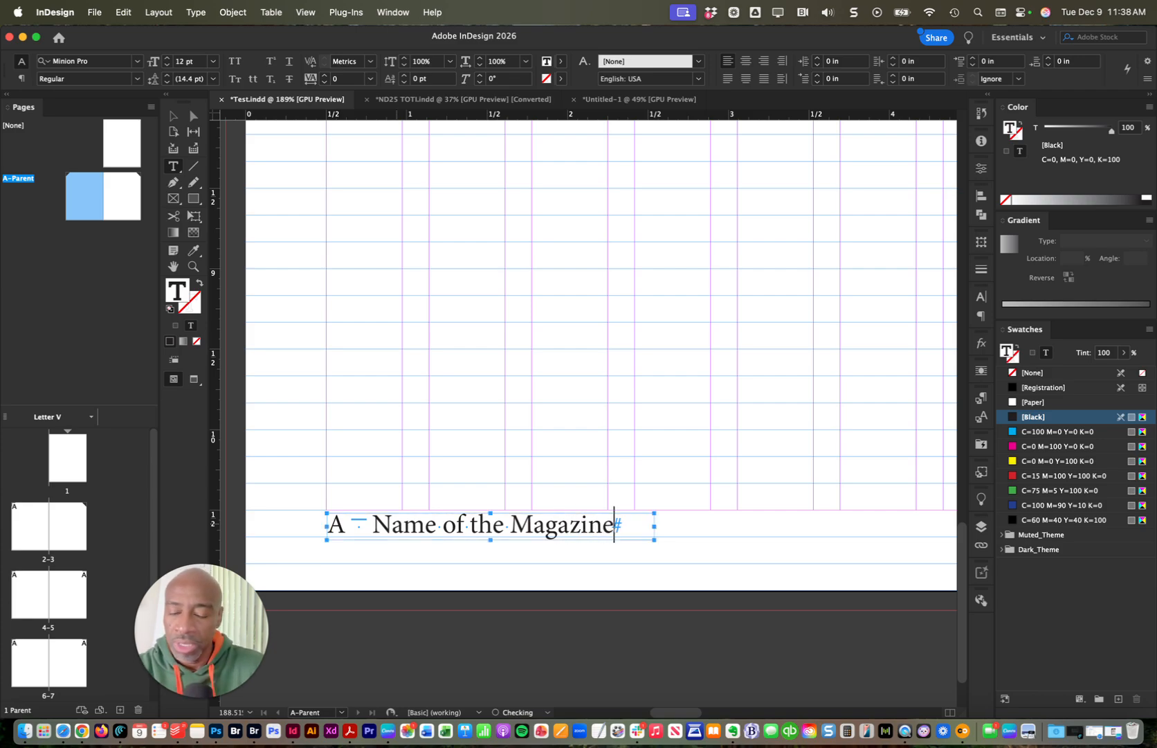
# - Set all of the footer text on A-Parent to Myriad Pro Regular at 10 pt
pyautogui.press('super+a')
pyautogui.click(41, 61)
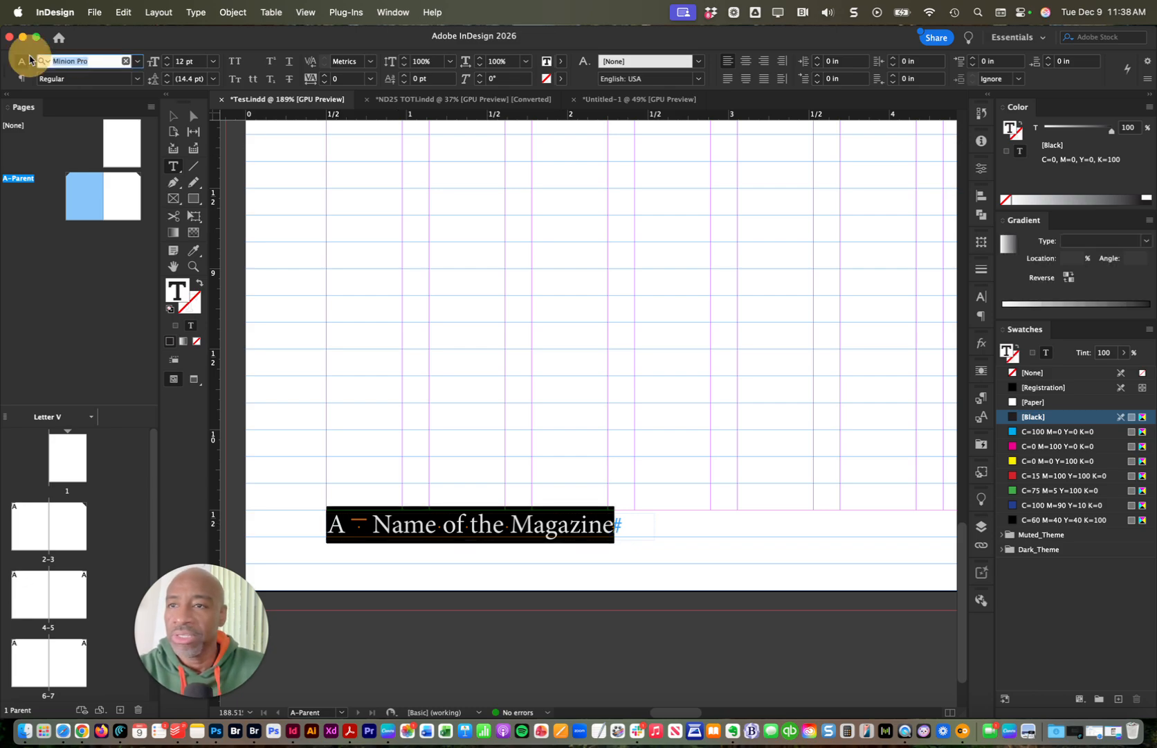
pyautogui.write('myr')
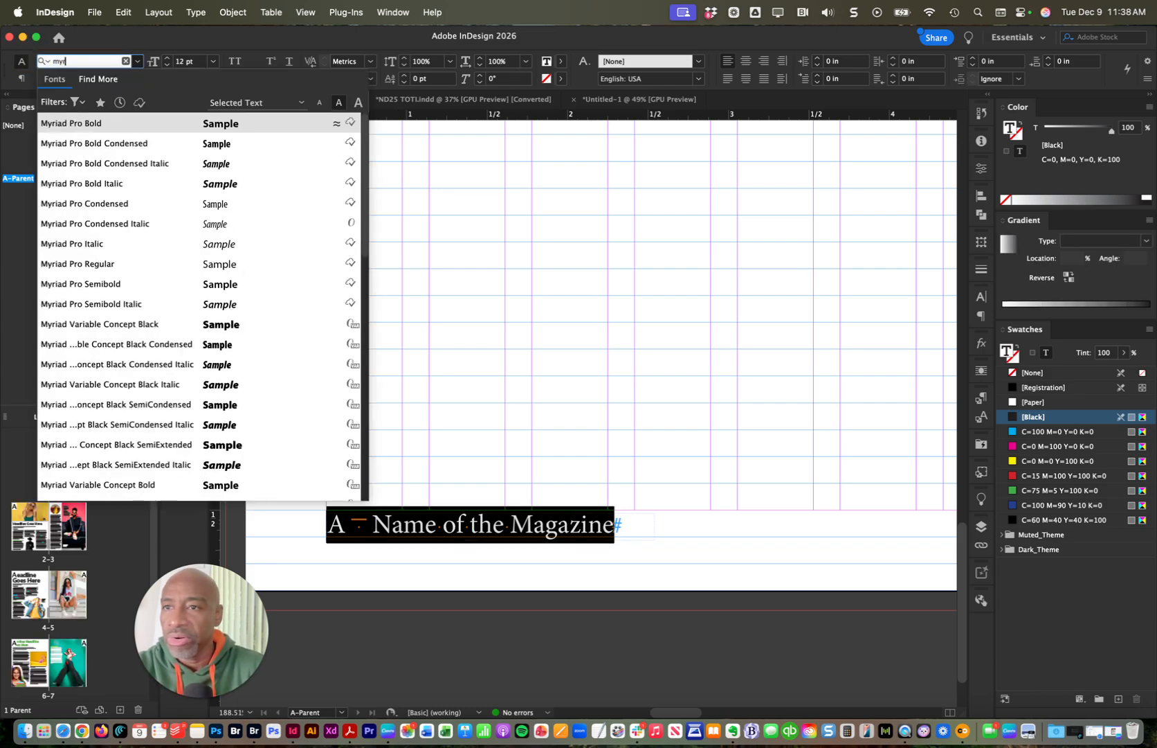
pyautogui.click(112, 264)
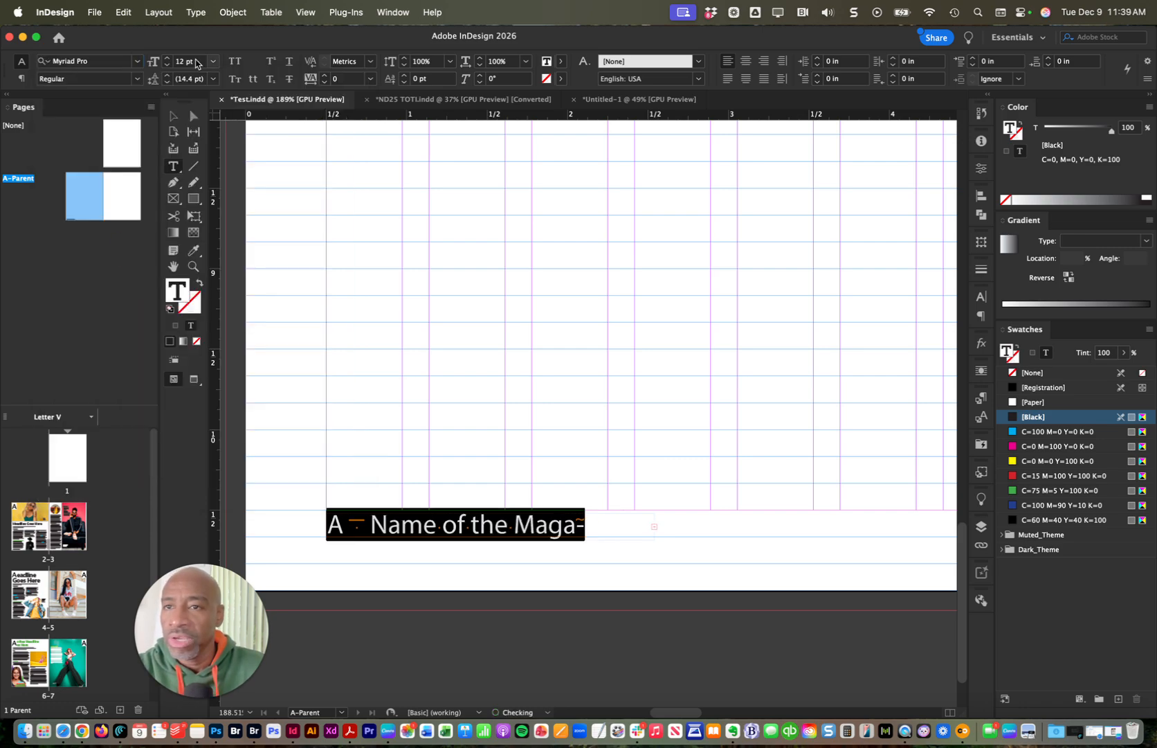
pyautogui.click(214, 63)
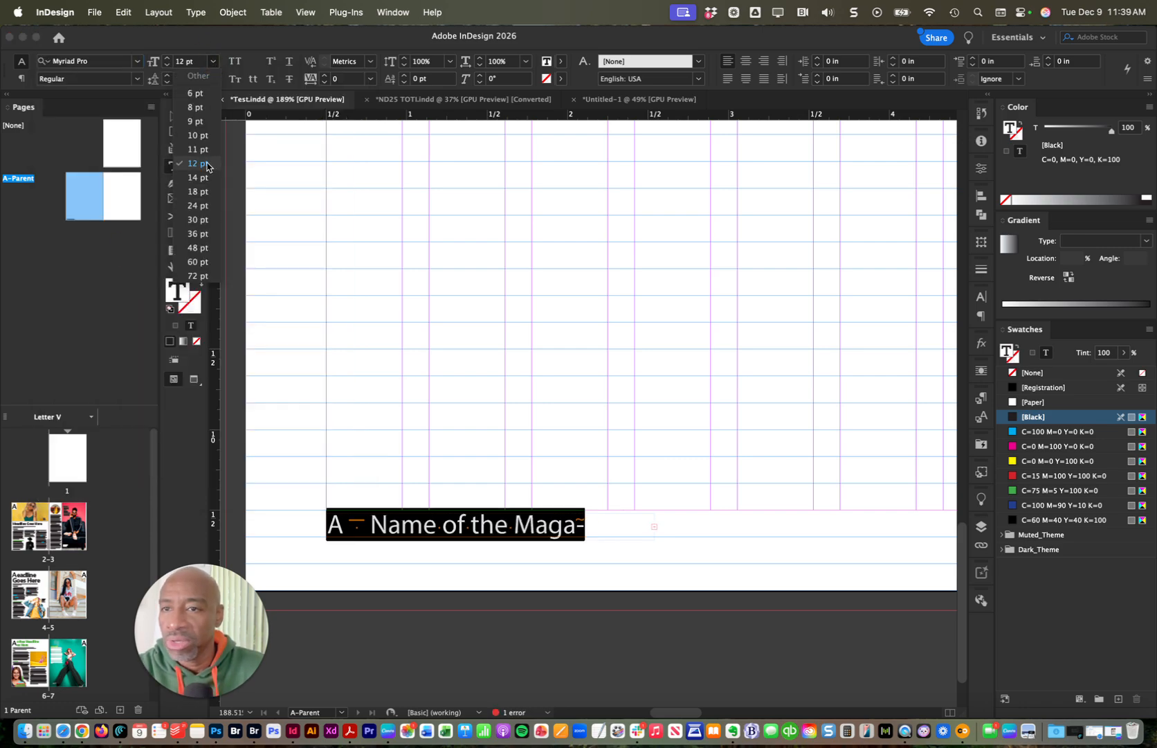
pyautogui.click(205, 138)
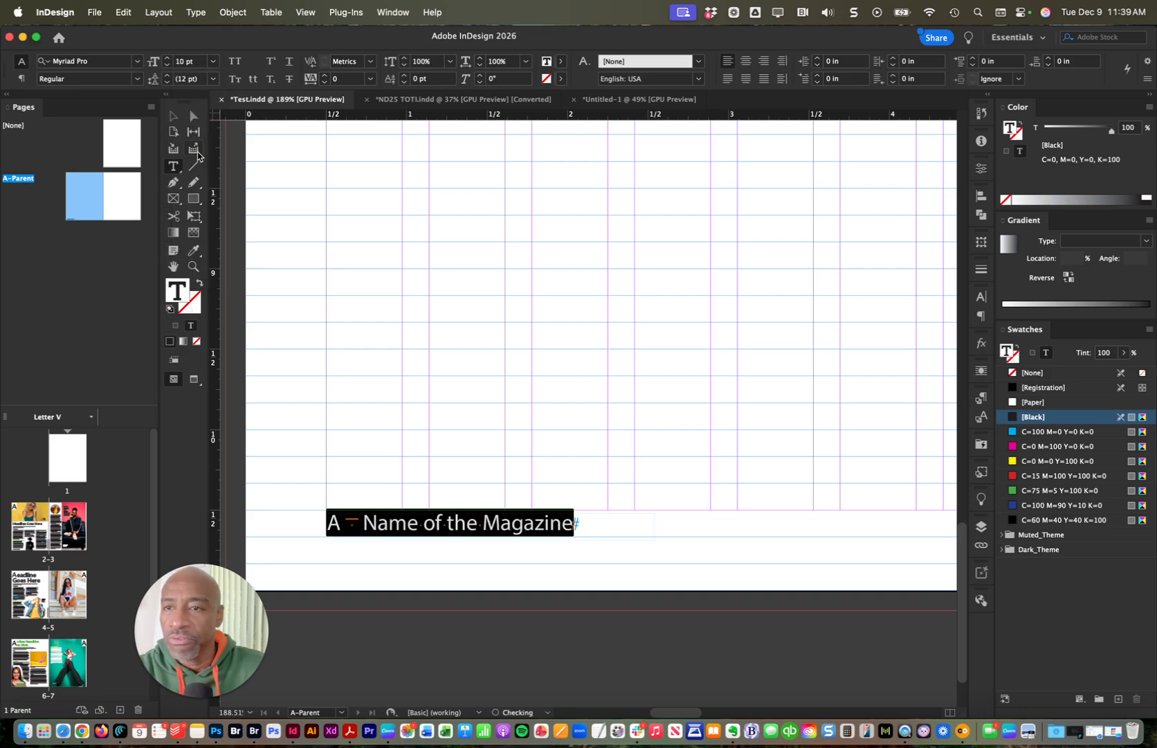
pyautogui.click(173, 120)
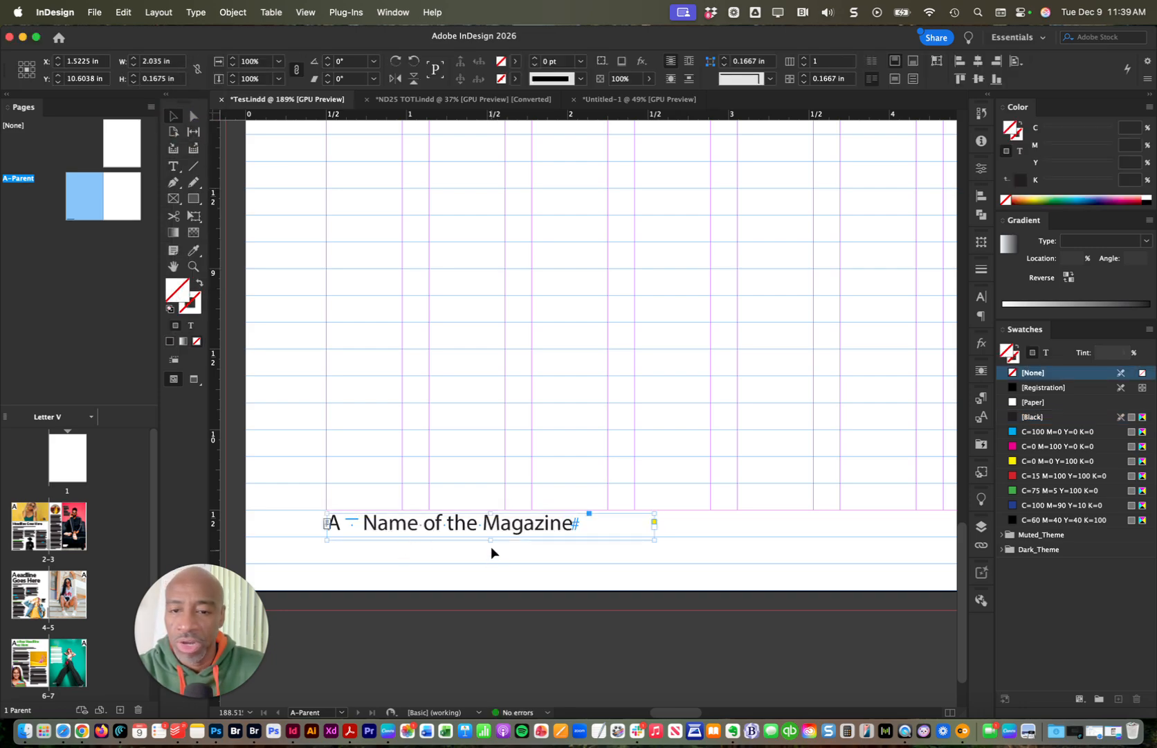
# - Make the page number marker in the footer Bold and colour it magenta with the C=0 M=100 Y=0 K=0 swatch
pyautogui.scroll(4, 323, 520)
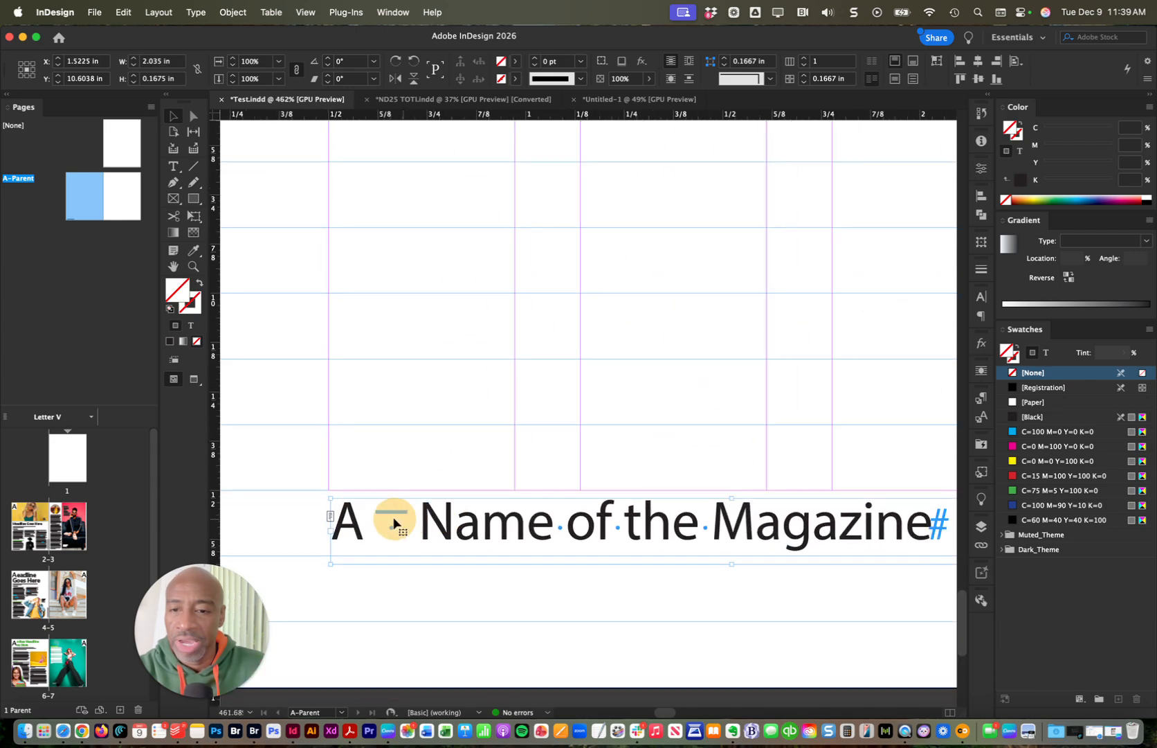
pyautogui.doubleClick(356, 519)
pyautogui.doubleClick(340, 519)
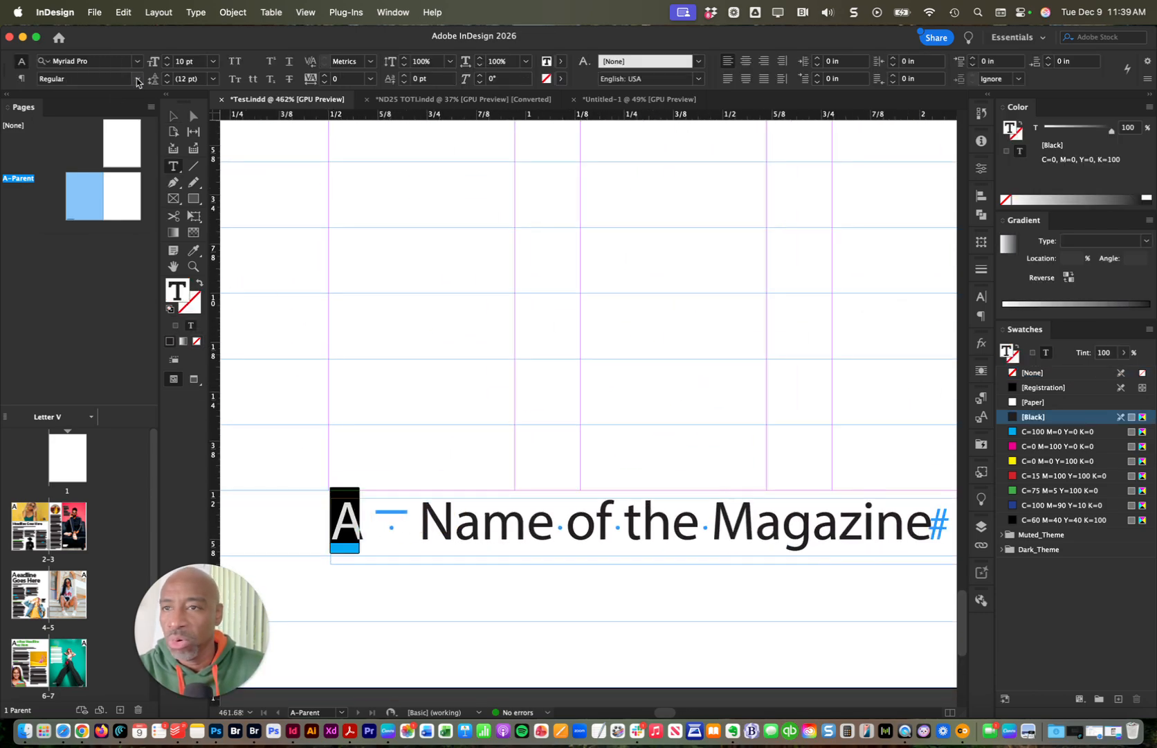
pyautogui.click(137, 82)
pyautogui.click(104, 203)
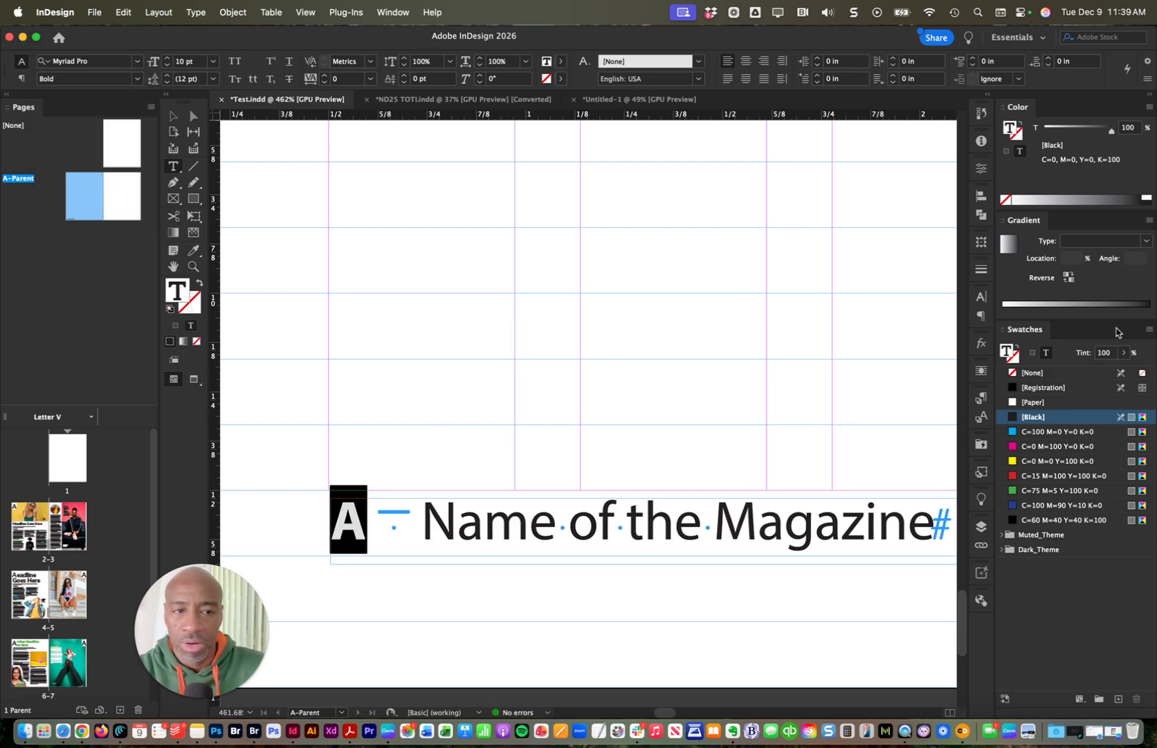
pyautogui.click(1039, 446)
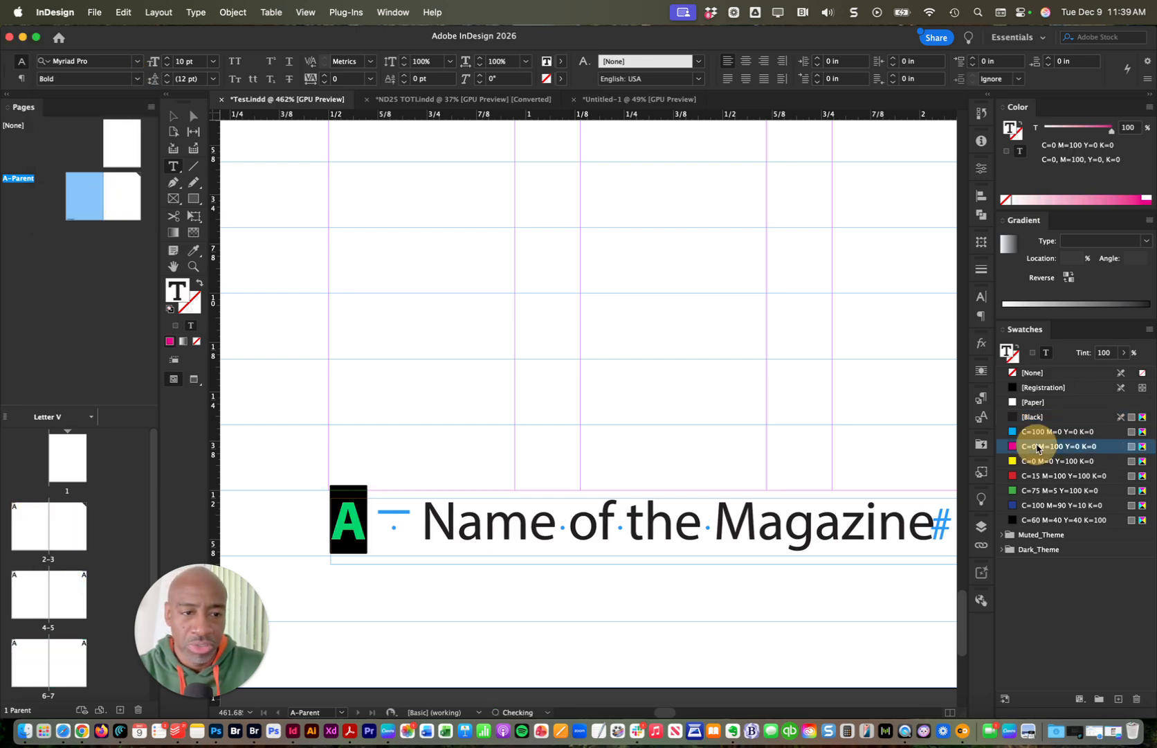
pyautogui.click(176, 117)
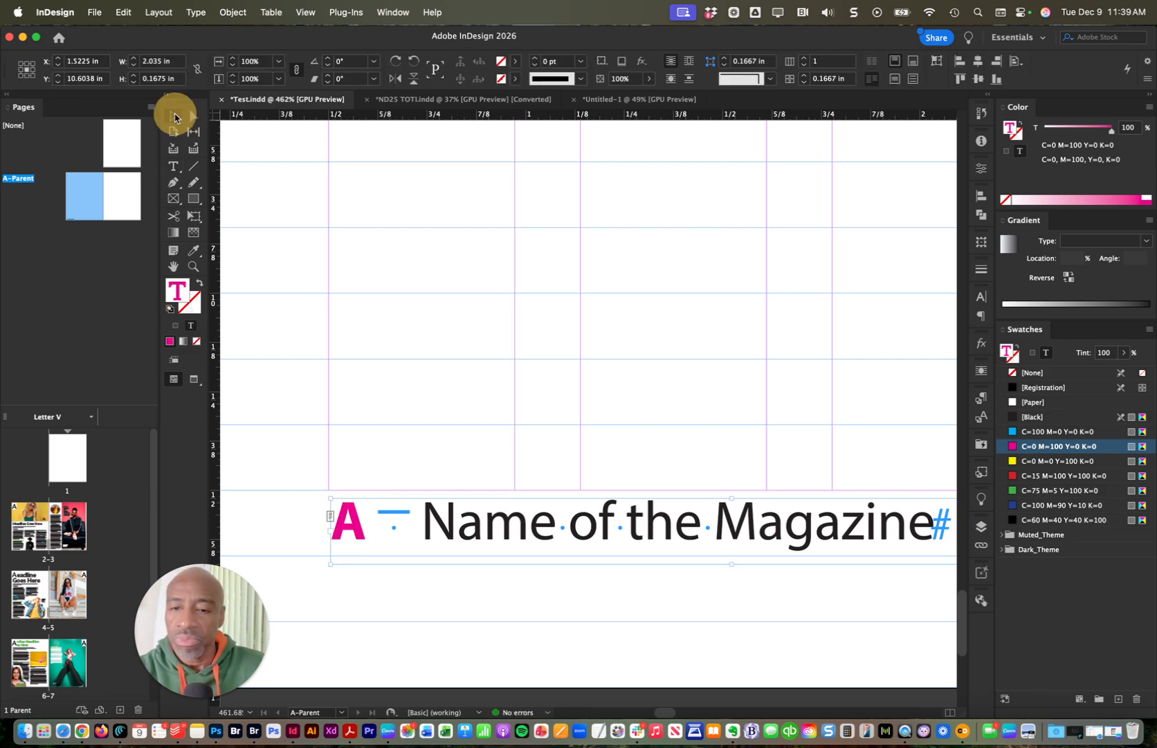
# - Shorten the footer text frame from its lower edge to a height of about 0.147 in
pyautogui.moveTo(505, 486); pyautogui.dragTo(465, 500)
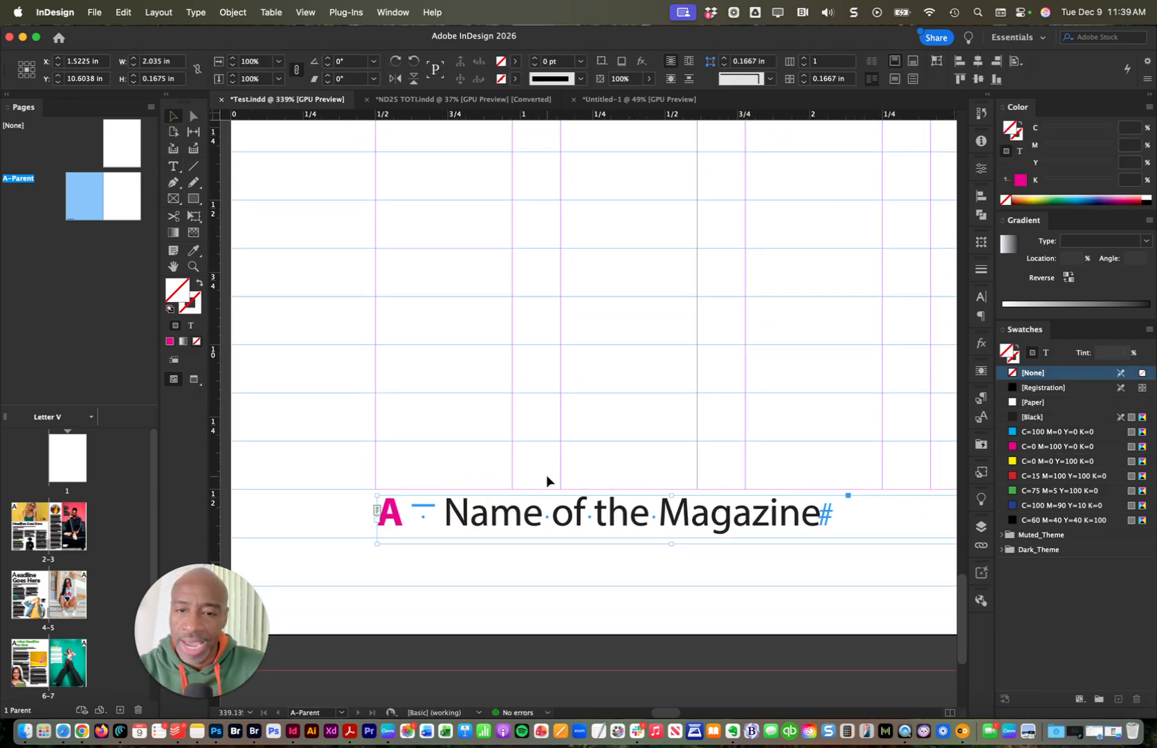
pyautogui.click(606, 504)
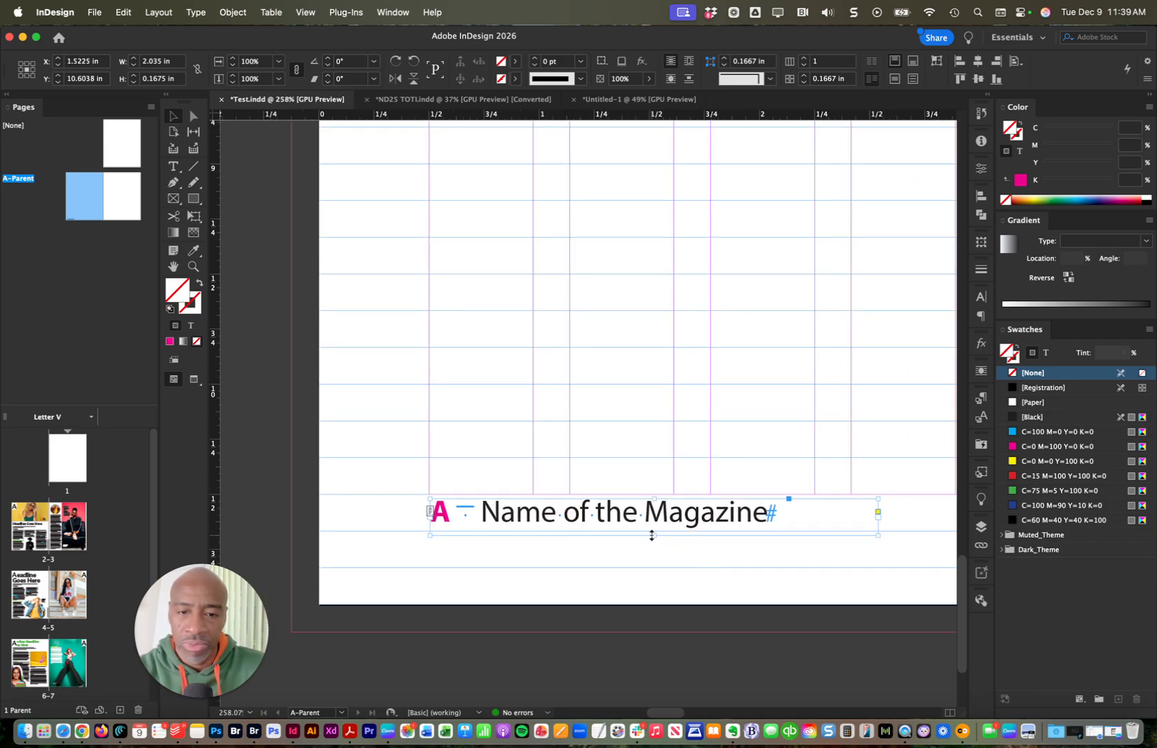
pyautogui.moveTo(651, 534); pyautogui.dragTo(664, 531)
pyautogui.click(626, 504)
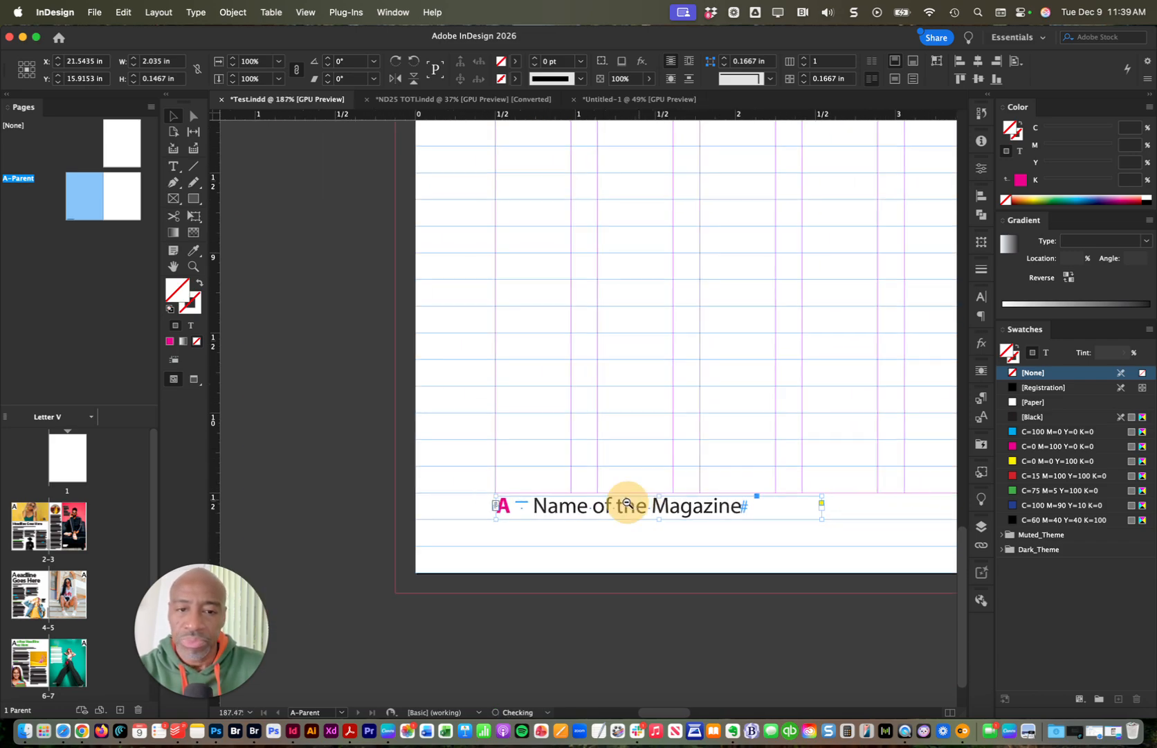
pyautogui.click(684, 478)
pyautogui.moveTo(698, 477); pyautogui.dragTo(501, 538)
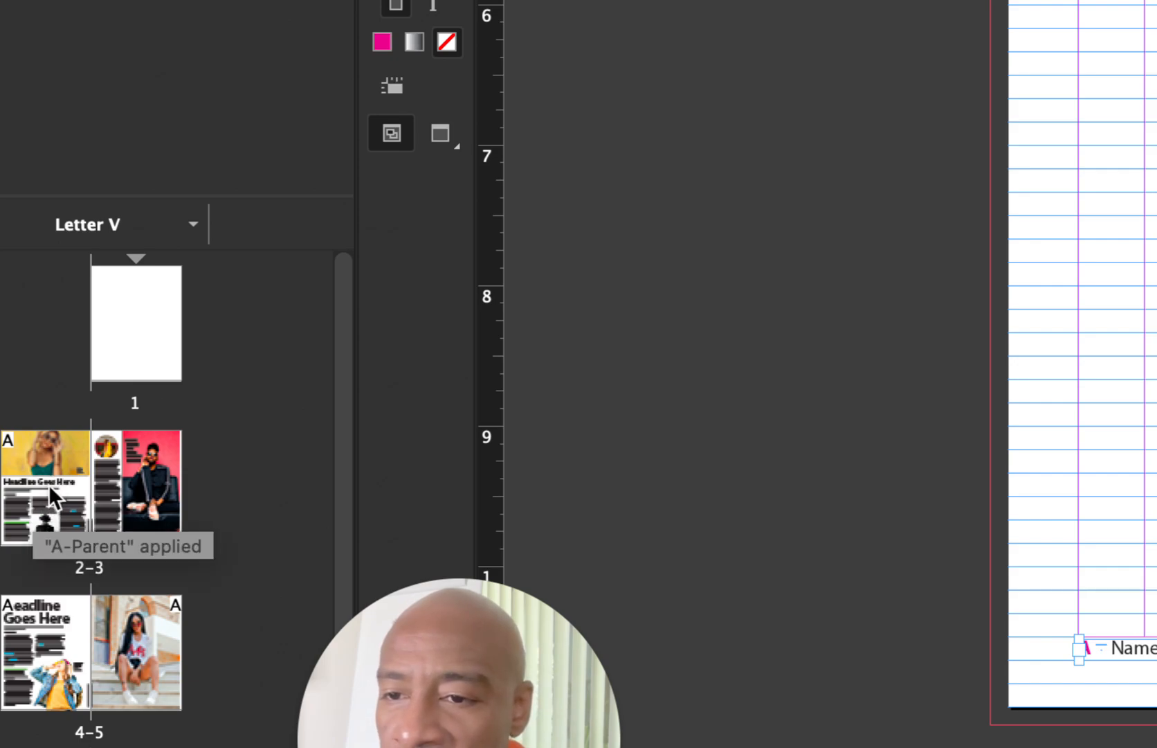
# - Open page 2 in Preview mode and examine the parent footer there and at the foot of pages 4 and 6
pyautogui.doubleClick(50, 485)
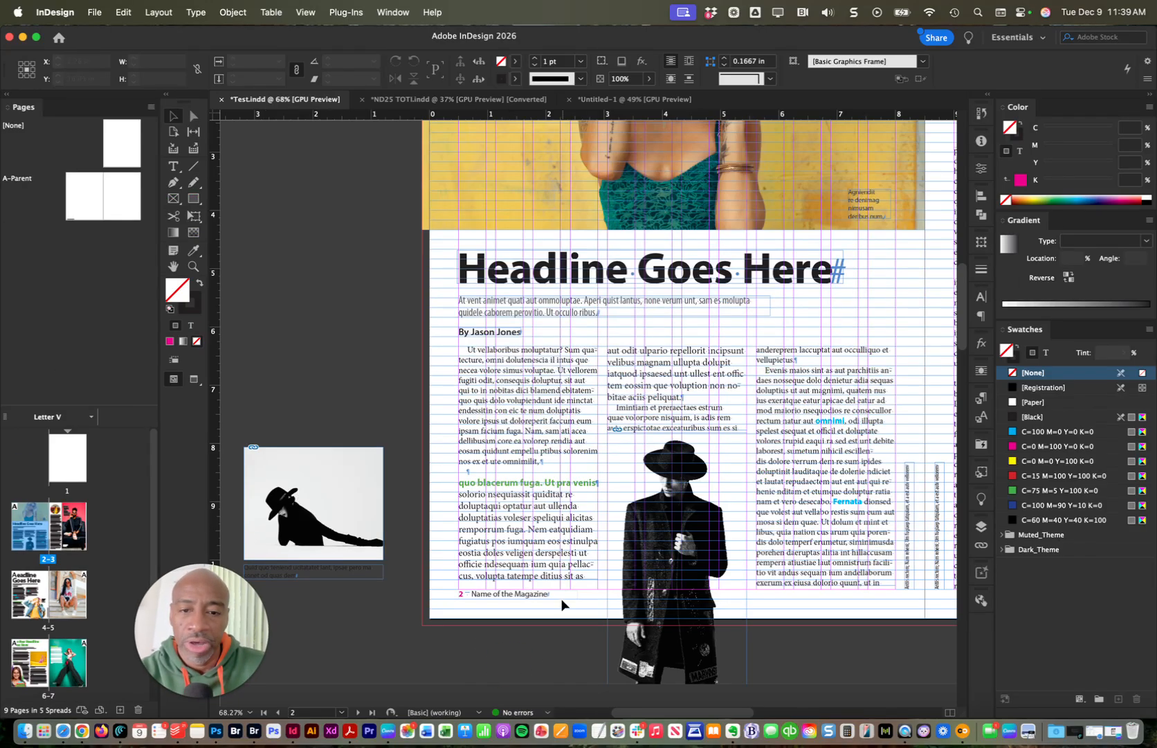
pyautogui.moveTo(526, 612); pyautogui.dragTo(703, 571)
pyautogui.press('w')
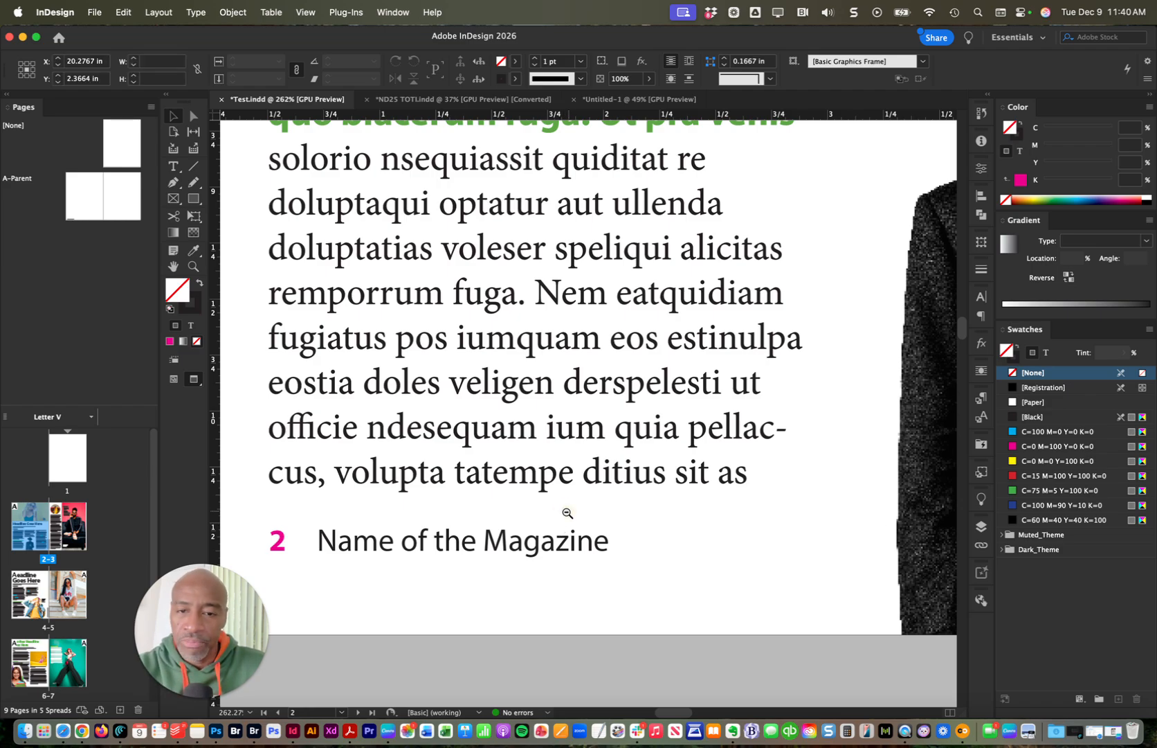
pyautogui.scroll(-5, 564, 519)
pyautogui.scroll(-20, 538, 527)
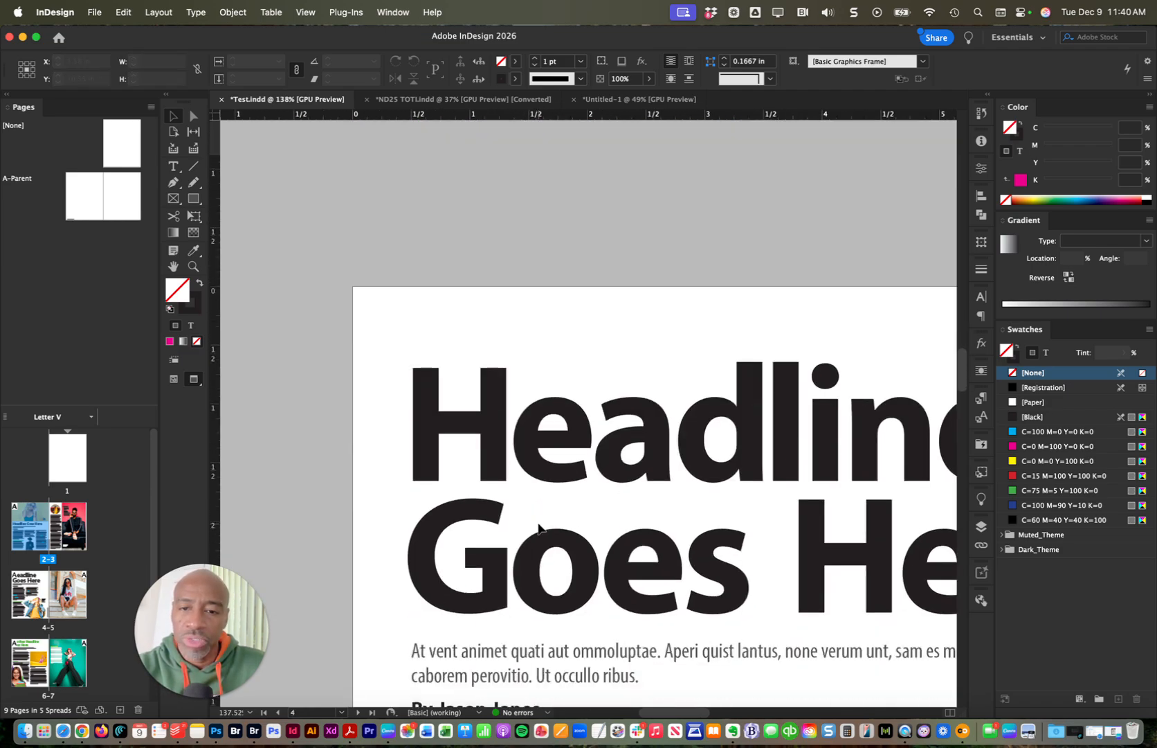
pyautogui.scroll(-3, 538, 527)
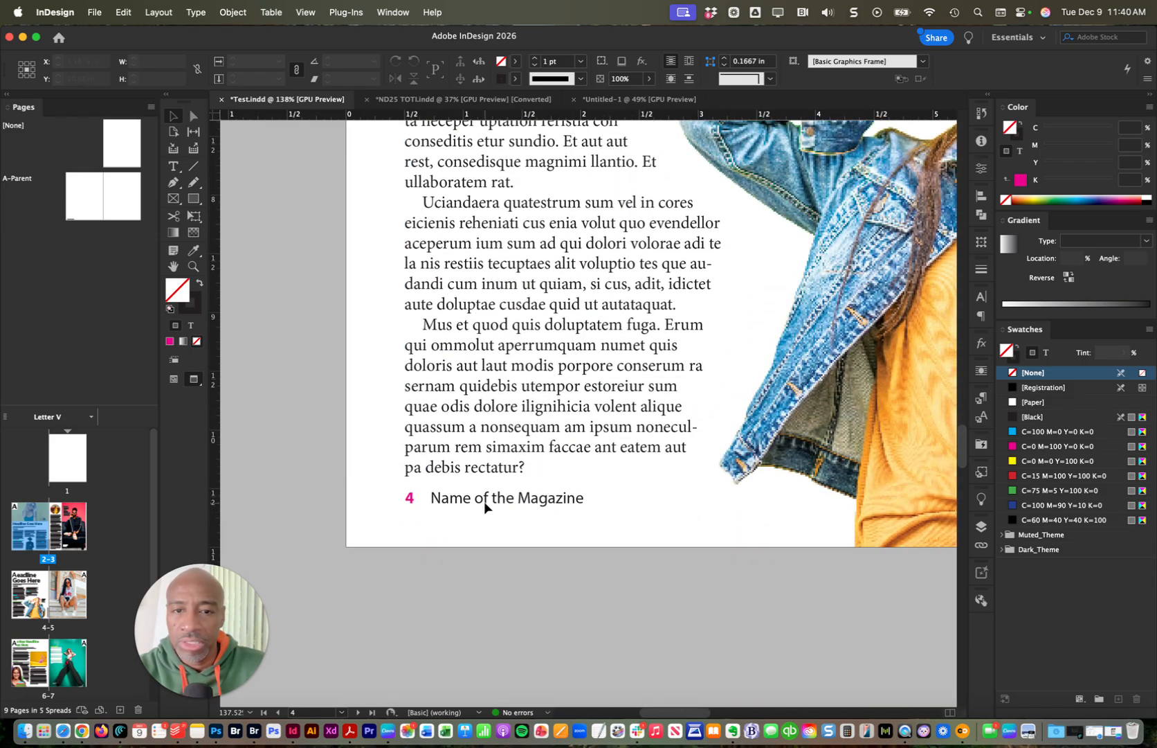
pyautogui.scroll(-20, 483, 502)
pyautogui.scroll(-12, 483, 509)
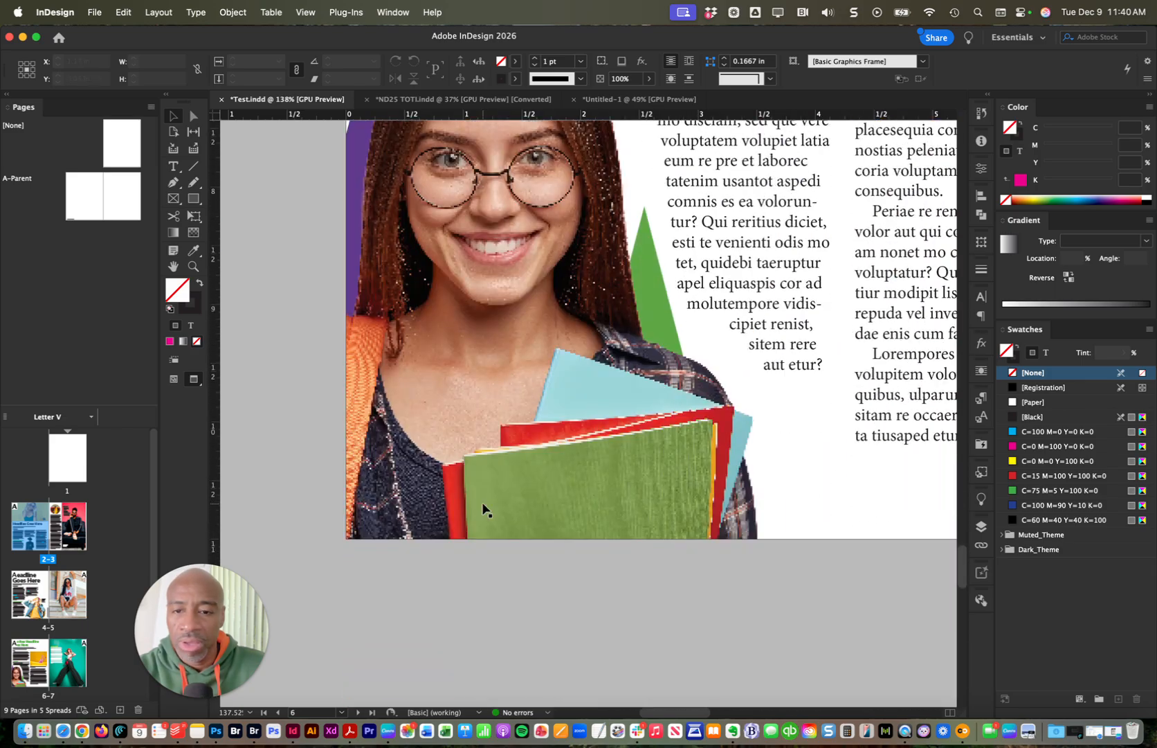
pyautogui.scroll(-4, 484, 510)
pyautogui.click(502, 252)
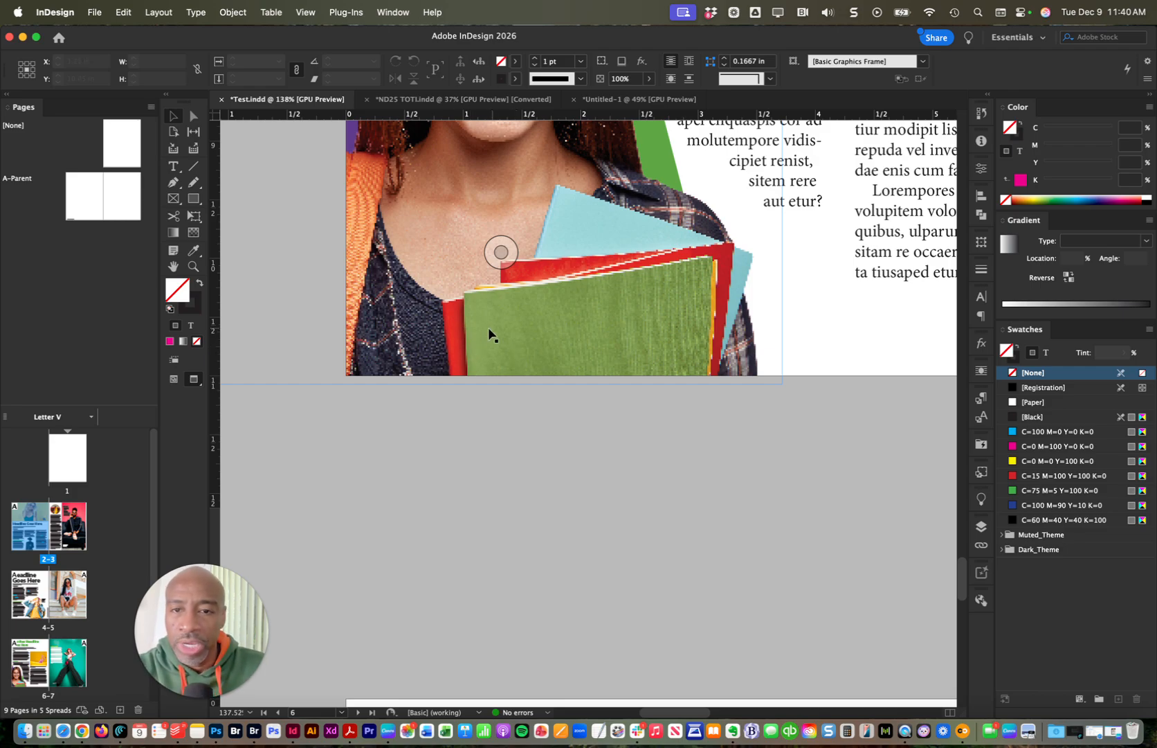
# - Move the woman's photo and its surrounding objects off page 6 to check the footer underneath, and undo the move
pyautogui.scroll(5, 545, 412)
pyautogui.scroll(1, 550, 388)
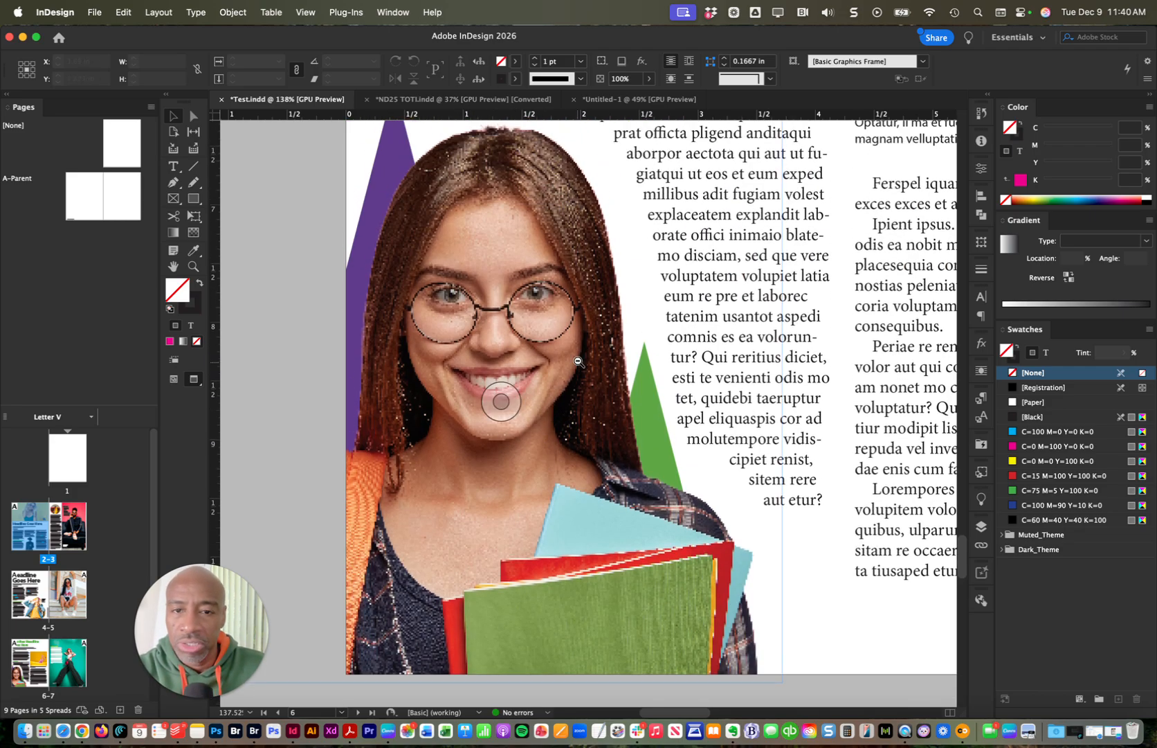
pyautogui.moveTo(578, 361); pyautogui.dragTo(495, 381)
pyautogui.click(350, 323)
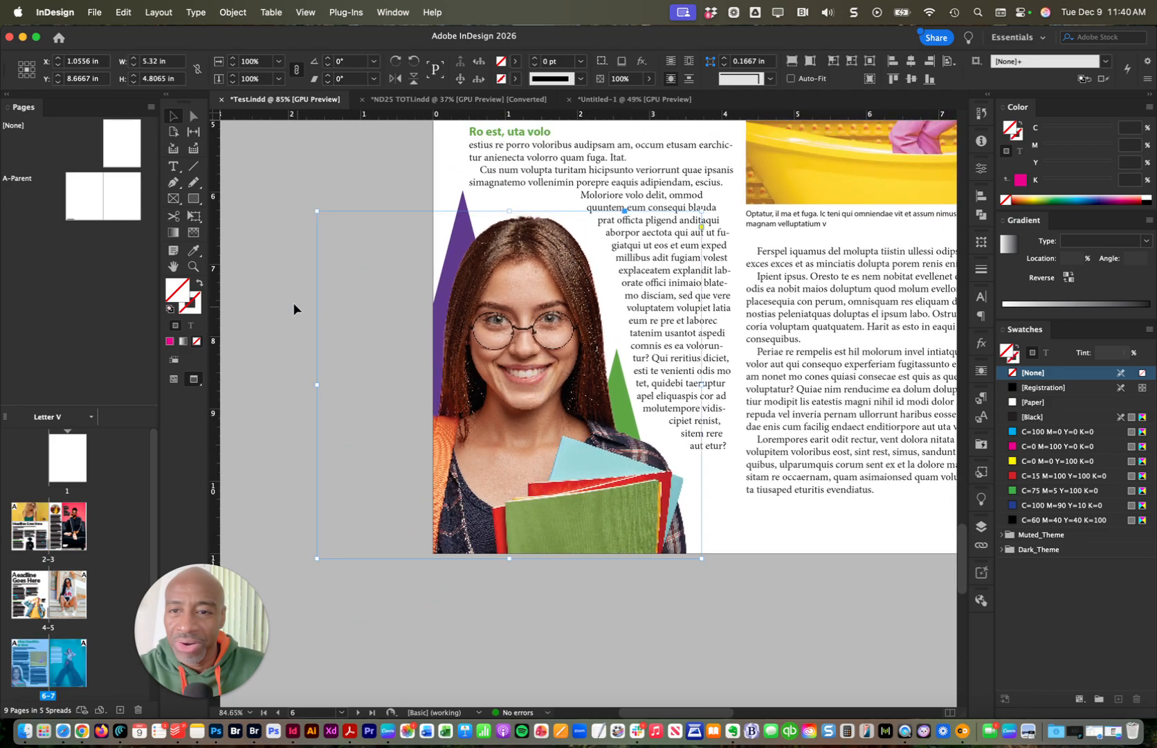
pyautogui.moveTo(288, 299); pyautogui.dragTo(617, 424)
pyautogui.moveTo(590, 337); pyautogui.dragTo(324, 342)
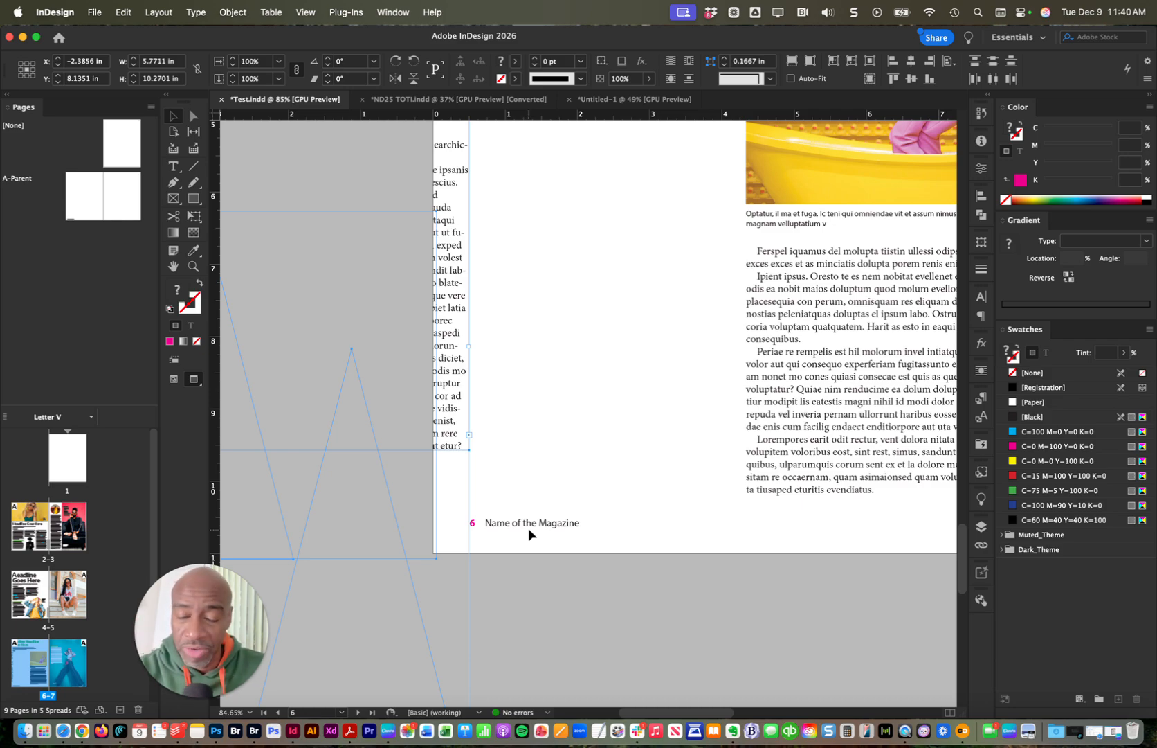
pyautogui.press('super+z')
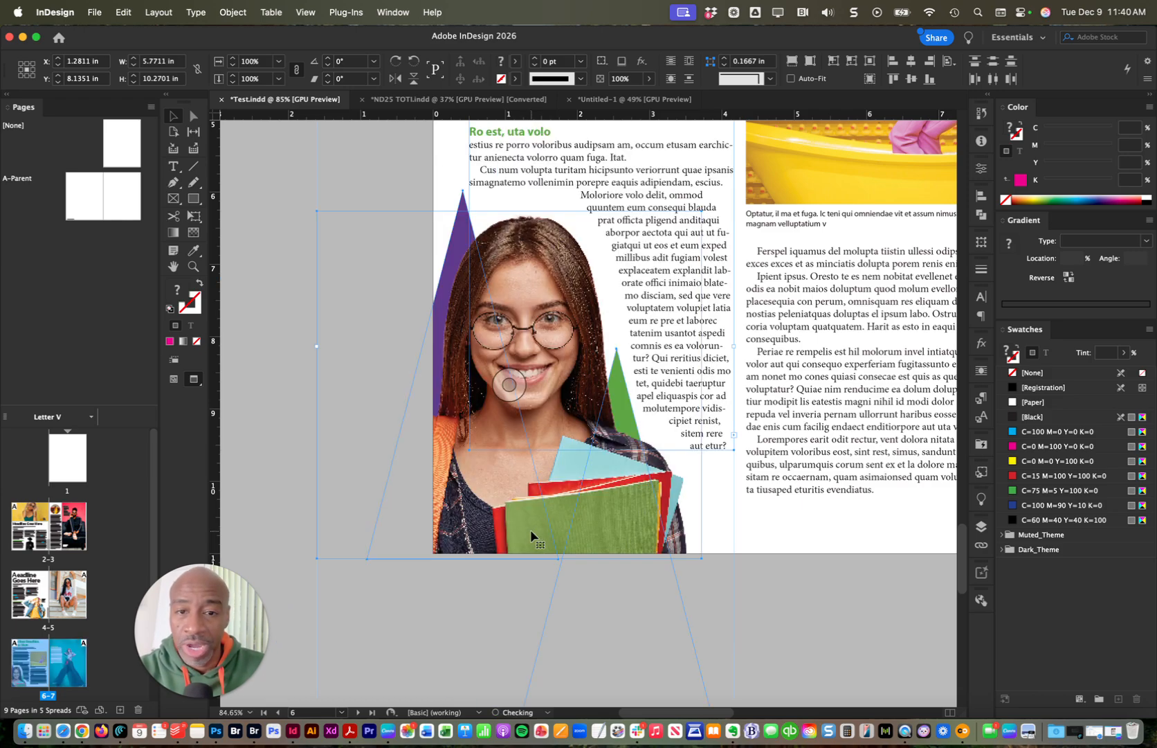
pyautogui.click(483, 572)
# - Examine the footer at the foot of the blank page 8
pyautogui.scroll(-4, 574, 536)
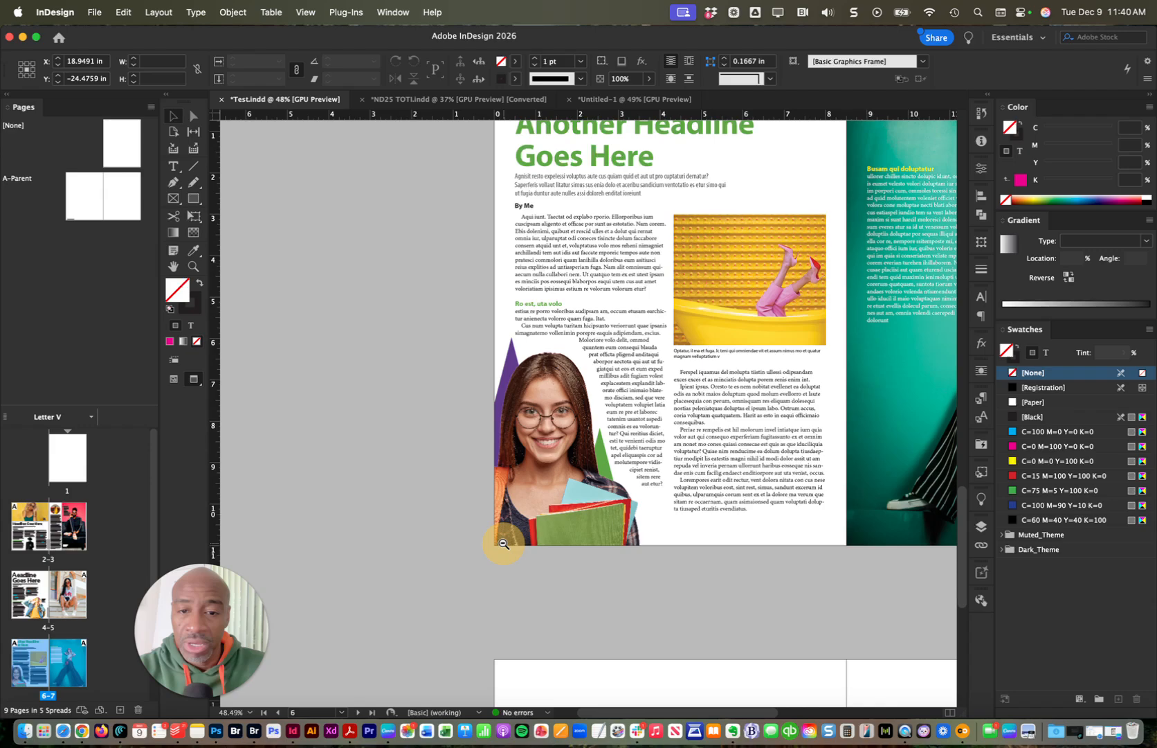
pyautogui.scroll(-7, 641, 553)
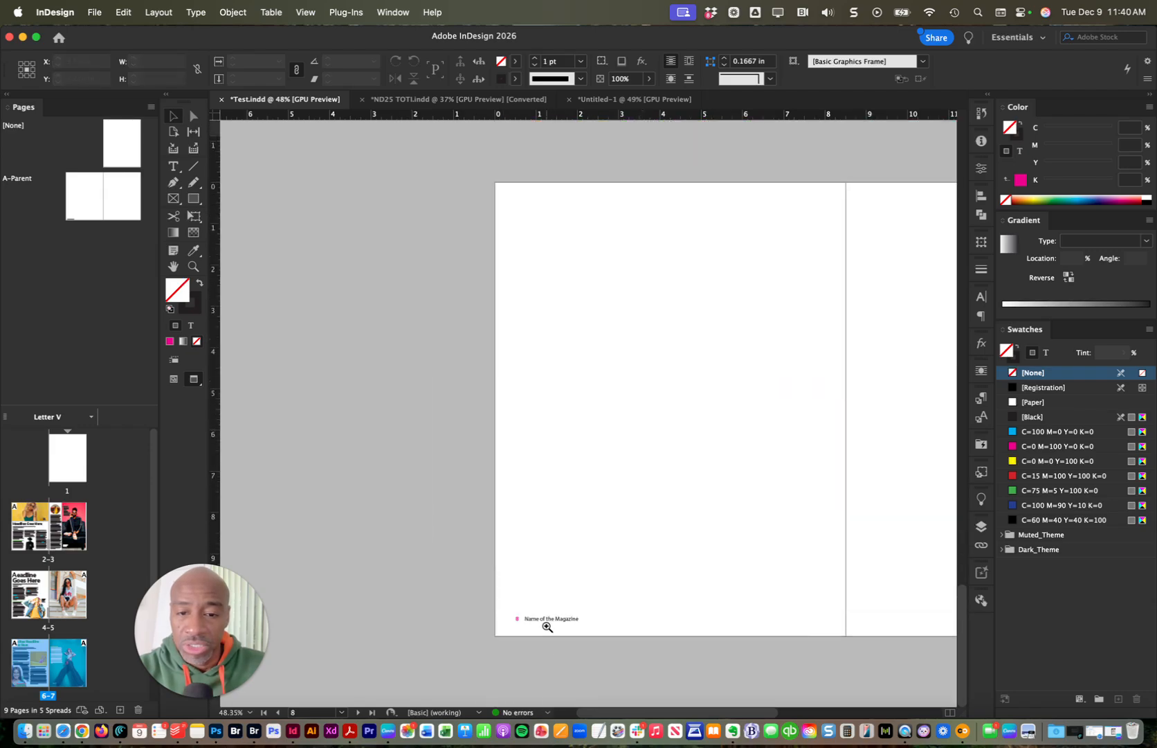
pyautogui.moveTo(546, 624); pyautogui.dragTo(571, 623)
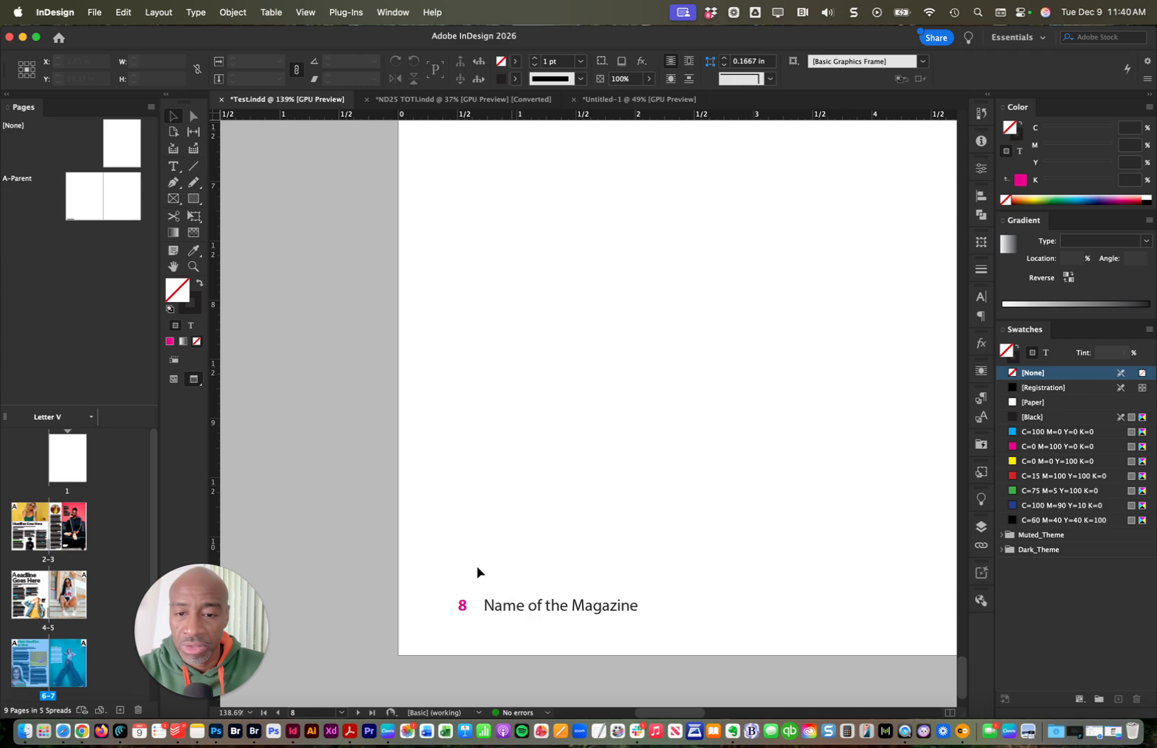
pyautogui.click(580, 635)
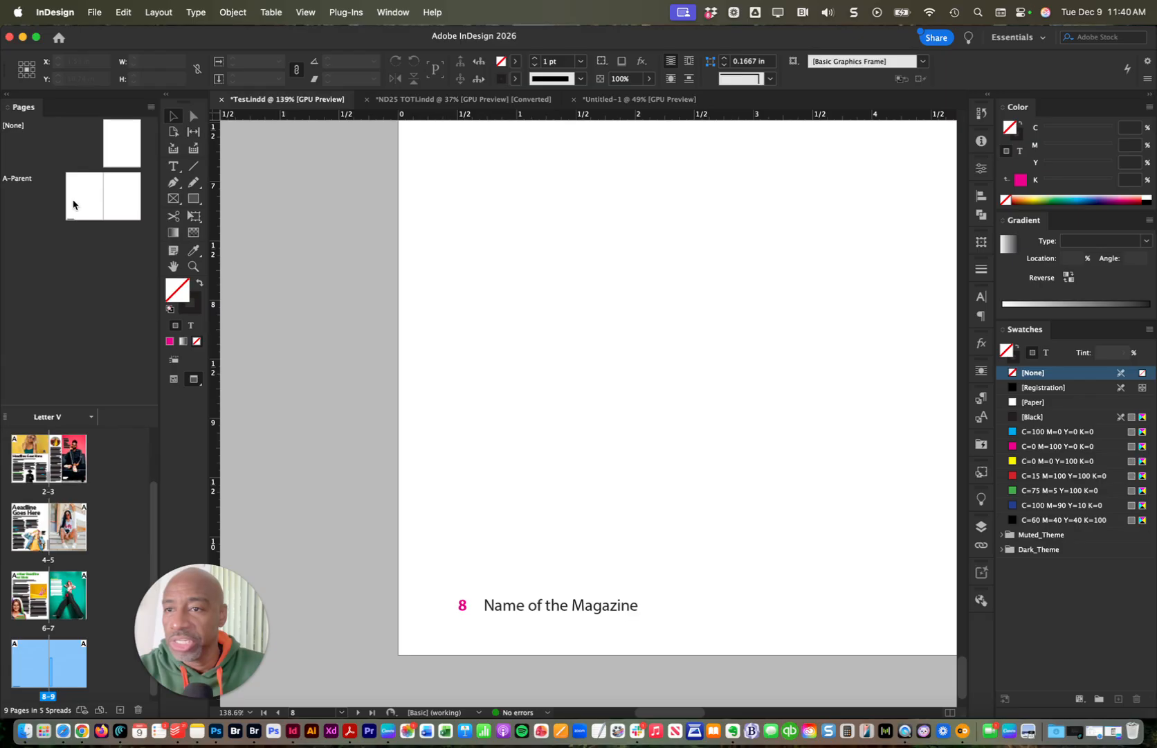
# - Duplicate the footer frame from A-Parent's left page onto its right page at the same height, and turn Preview mode off
pyautogui.doubleClick(89, 191)
pyautogui.keyDown('alt'); pyautogui.doubleClick(83, 198); pyautogui.keyUp('alt')
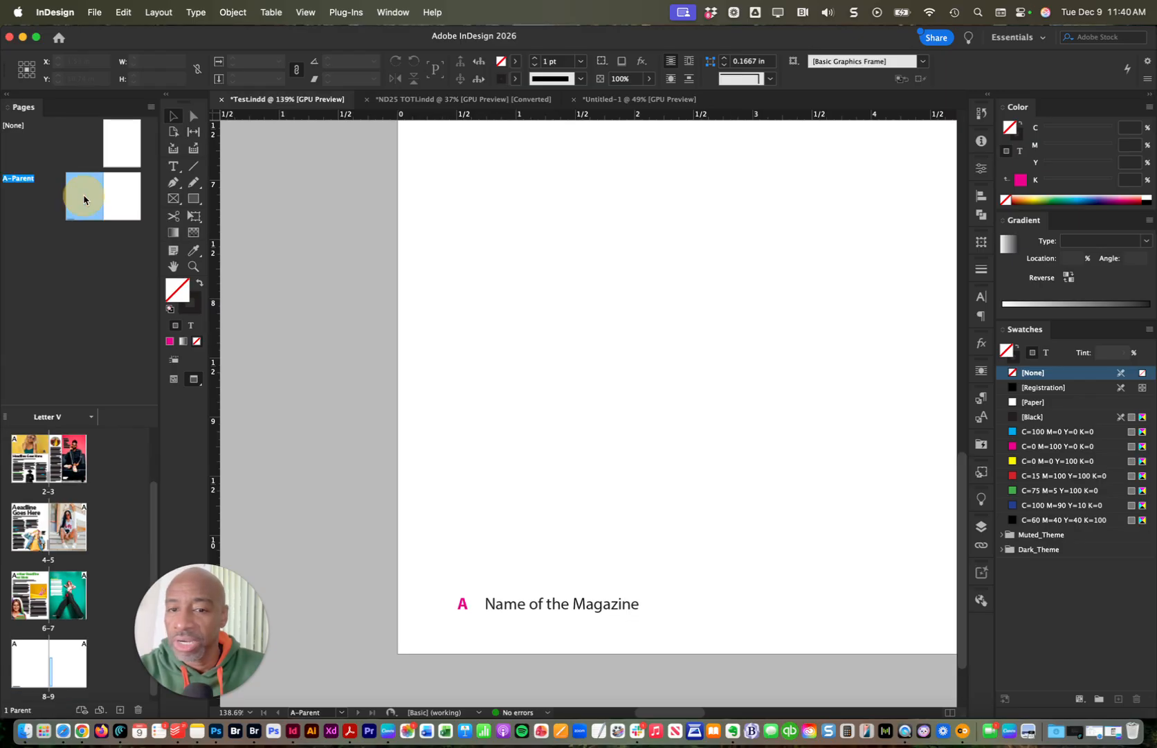
pyautogui.moveTo(659, 522); pyautogui.dragTo(562, 537)
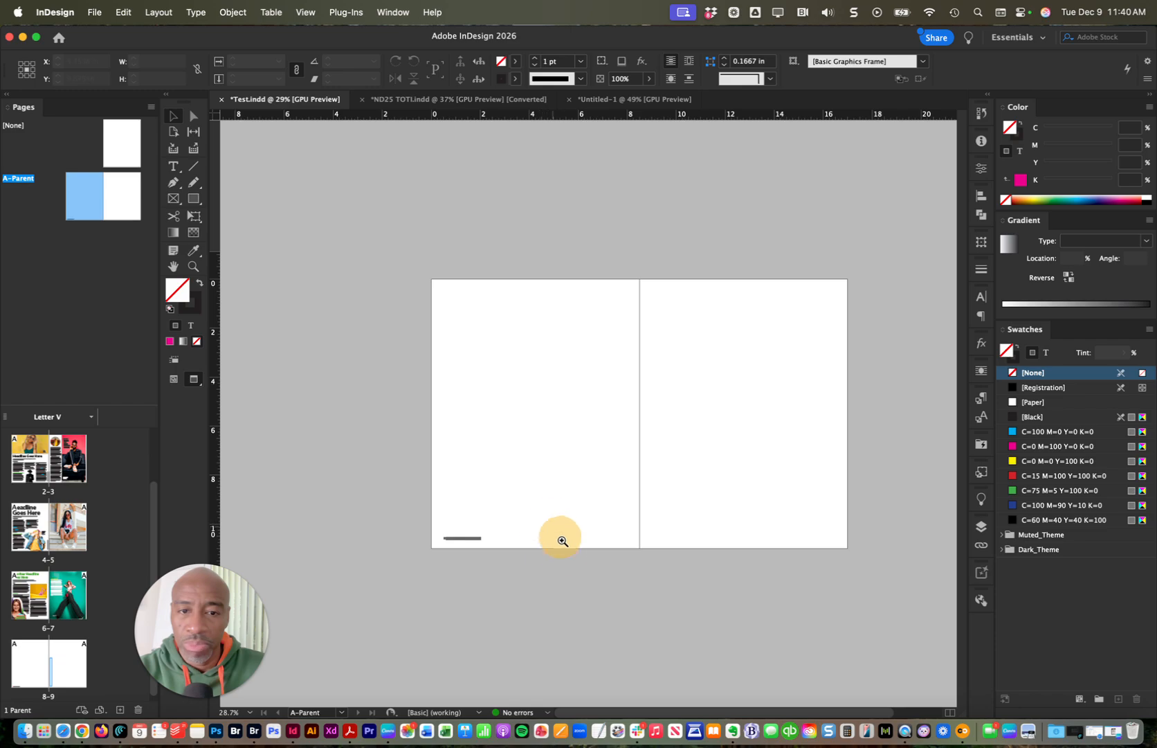
pyautogui.moveTo(450, 537); pyautogui.dragTo(675, 518)
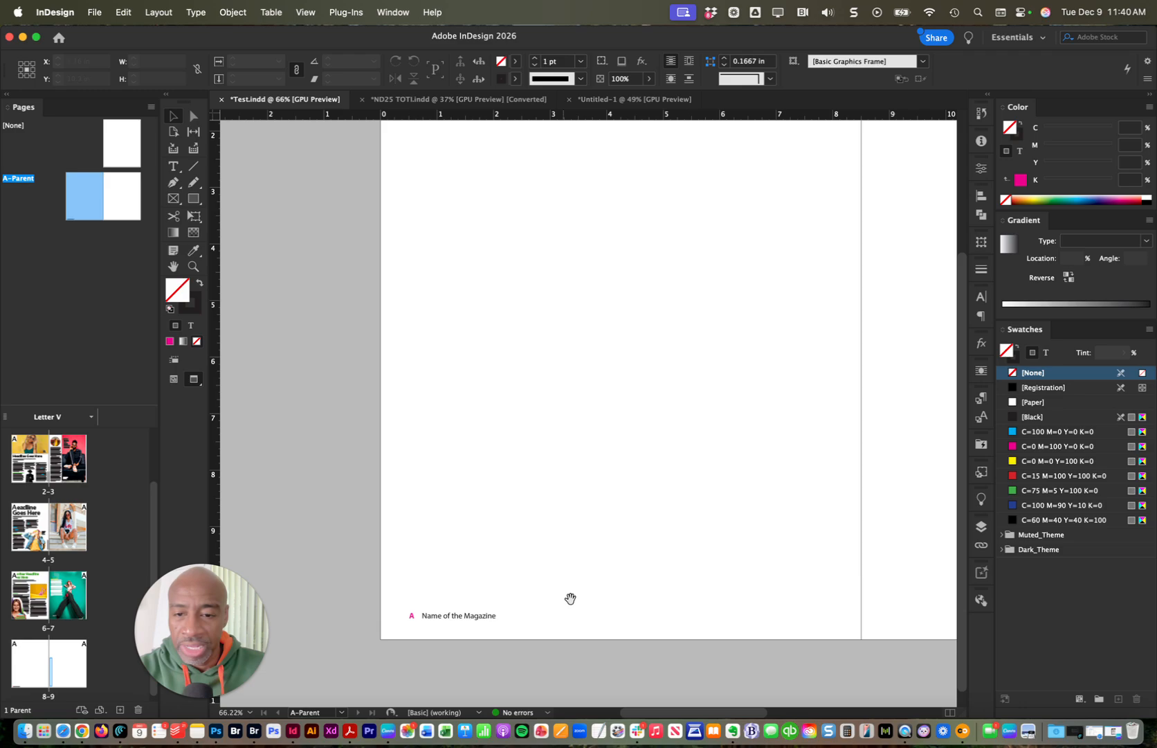
pyautogui.moveTo(570, 599); pyautogui.dragTo(444, 402)
pyautogui.moveTo(309, 587); pyautogui.dragTo(323, 599)
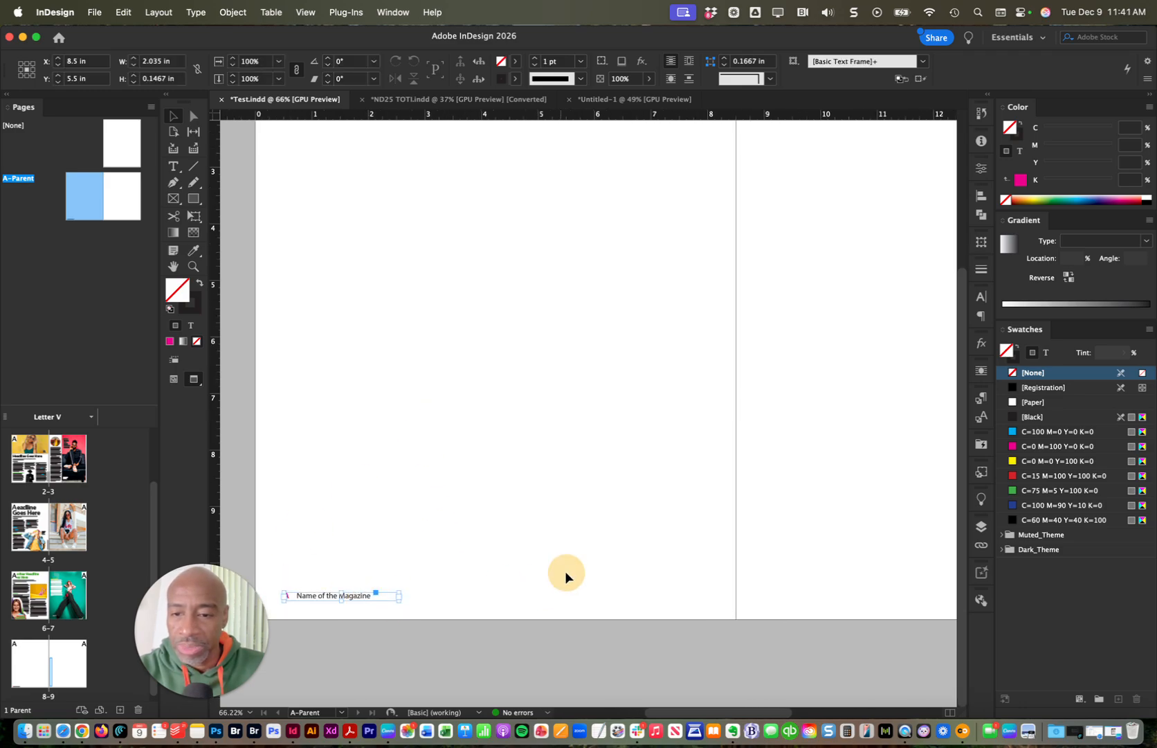
pyautogui.moveTo(565, 575); pyautogui.dragTo(523, 565)
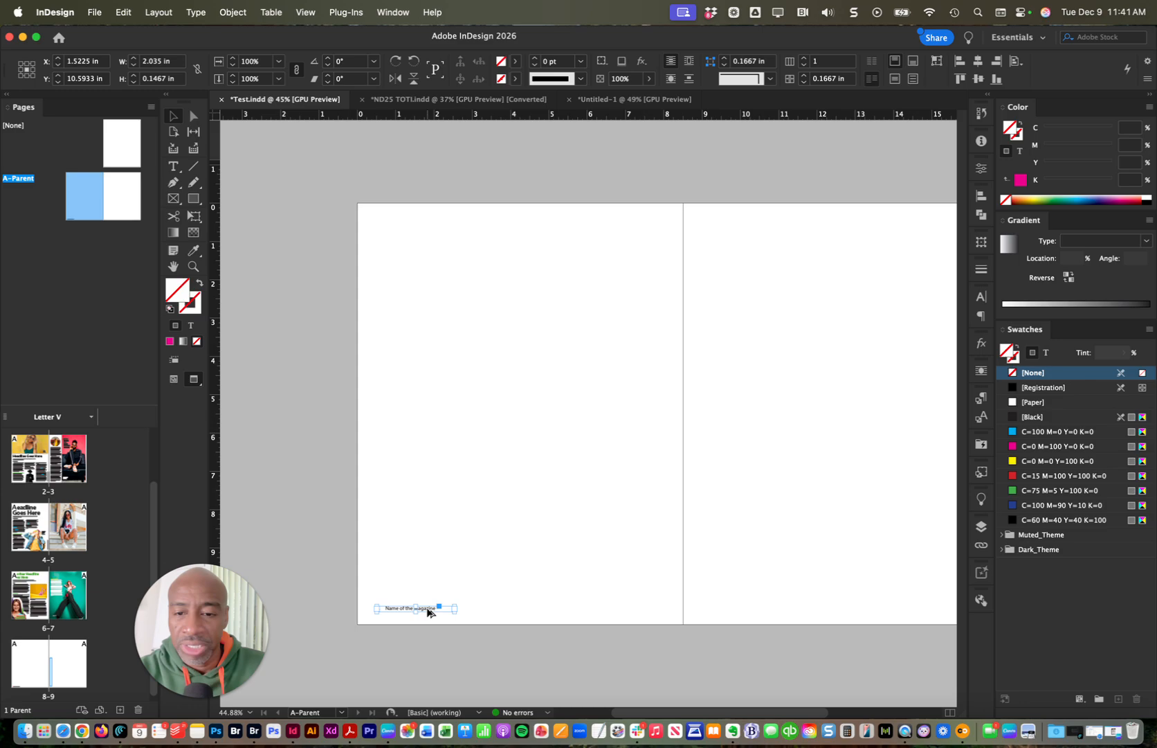
pyautogui.moveTo(431, 608); pyautogui.dragTo(518, 552)
pyautogui.moveTo(511, 611); pyautogui.dragTo(642, 611)
pyautogui.press('w')
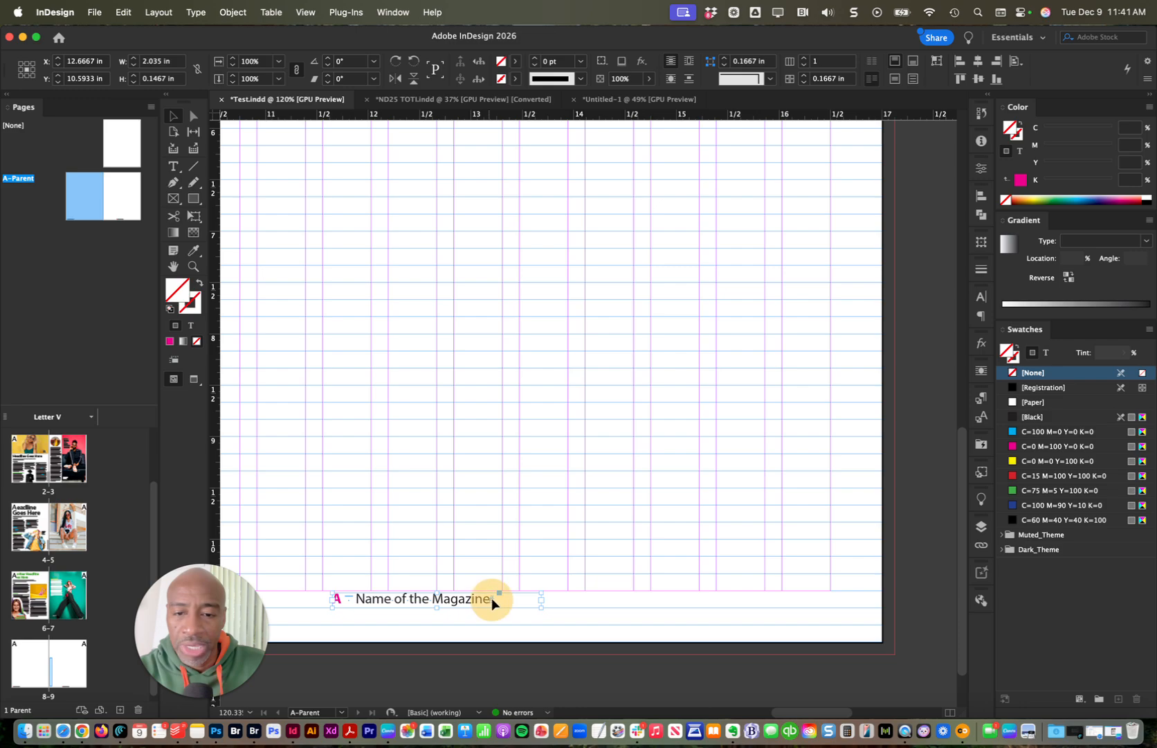
# - Move the duplicated footer frame to the outer margin of A-Parent's right page and right-align its text
pyautogui.moveTo(492, 597); pyautogui.dragTo(866, 607)
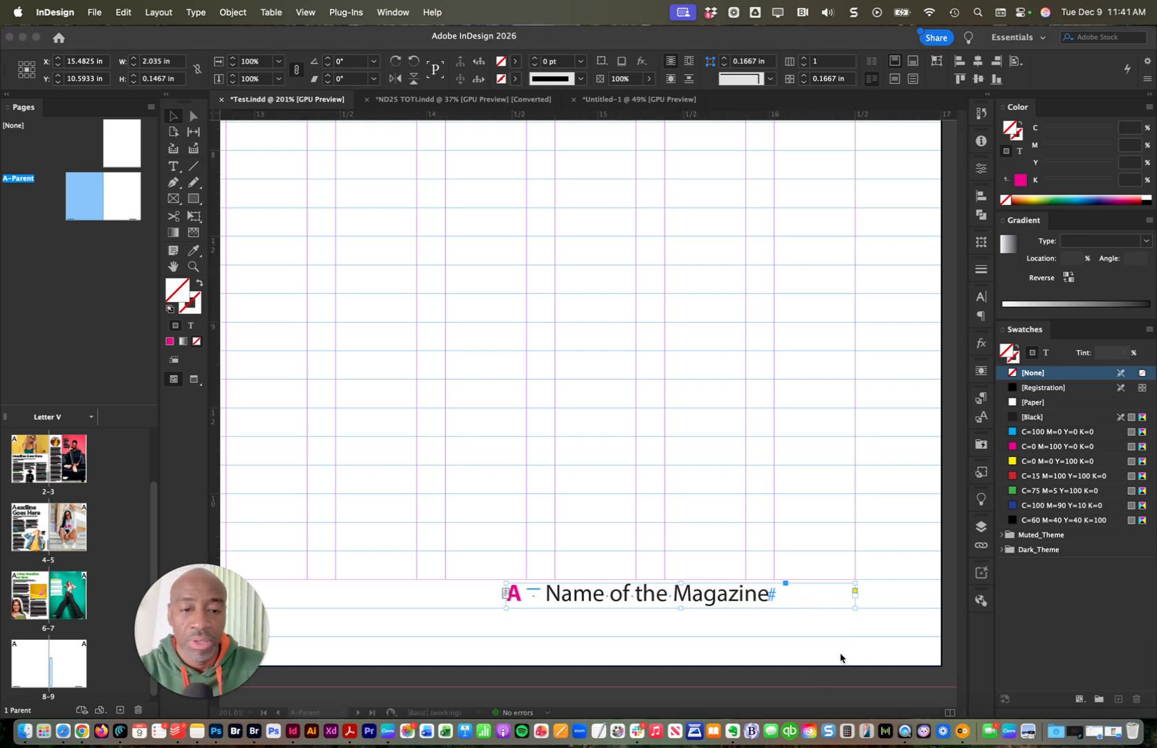
pyautogui.tripleClick(754, 594)
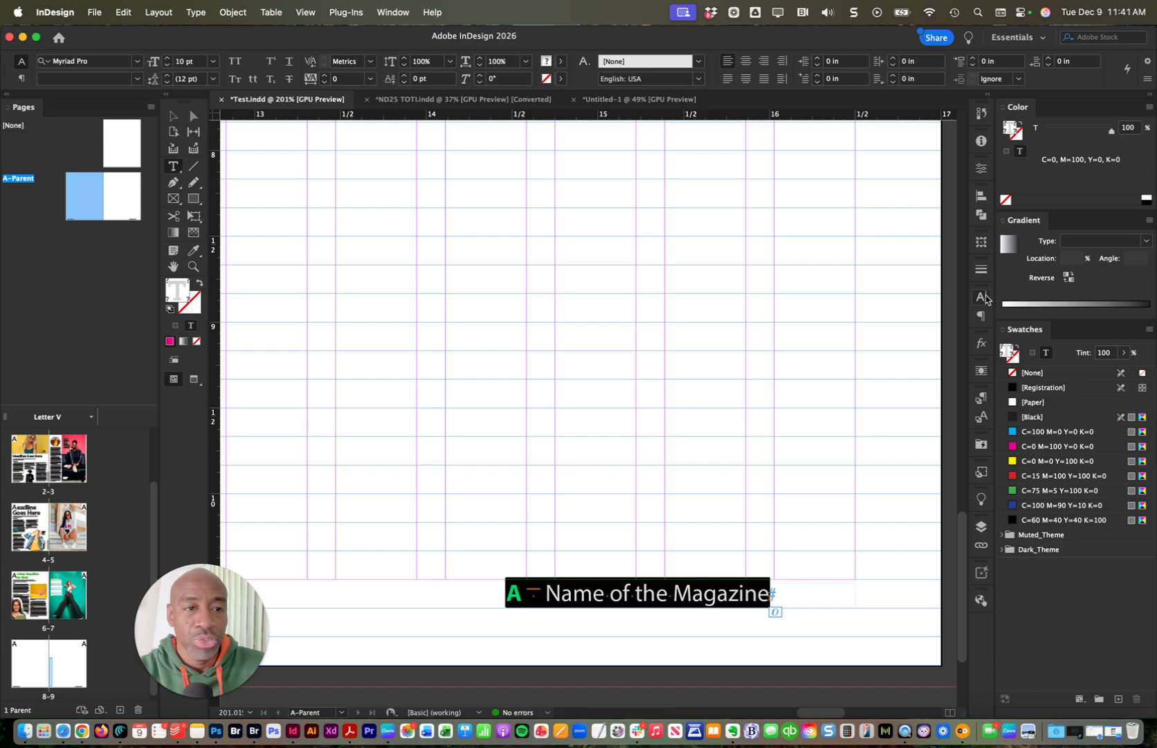
pyautogui.click(982, 314)
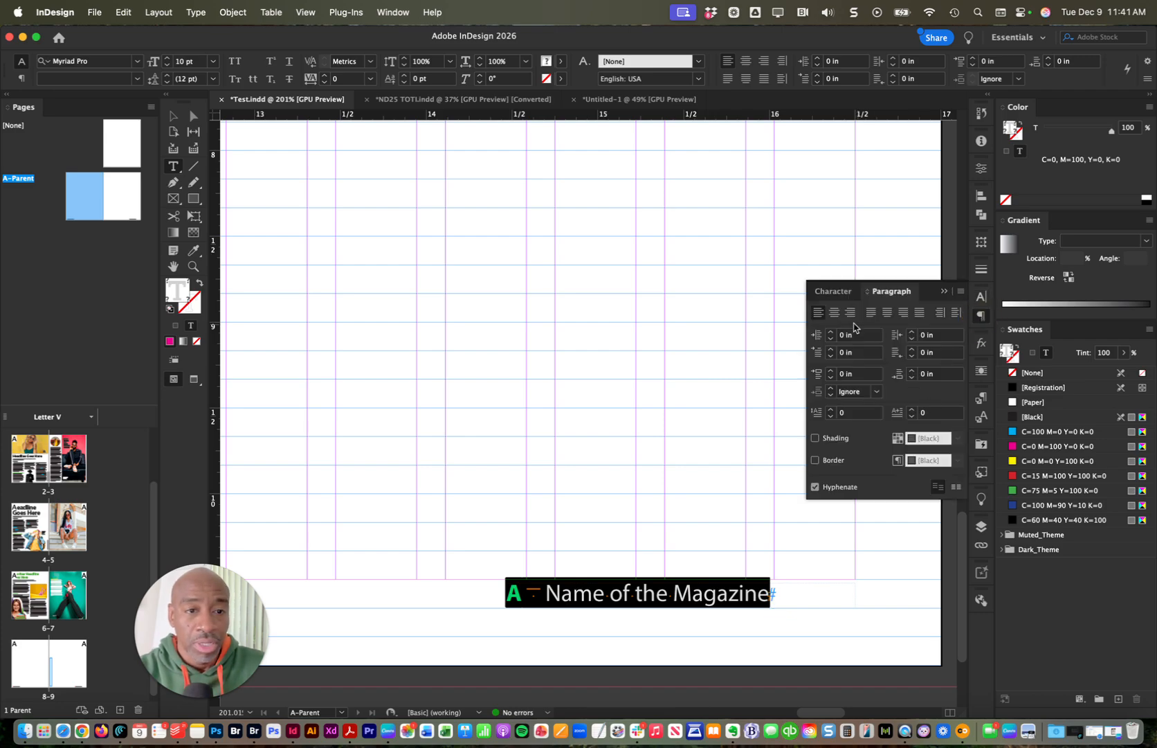
pyautogui.click(851, 313)
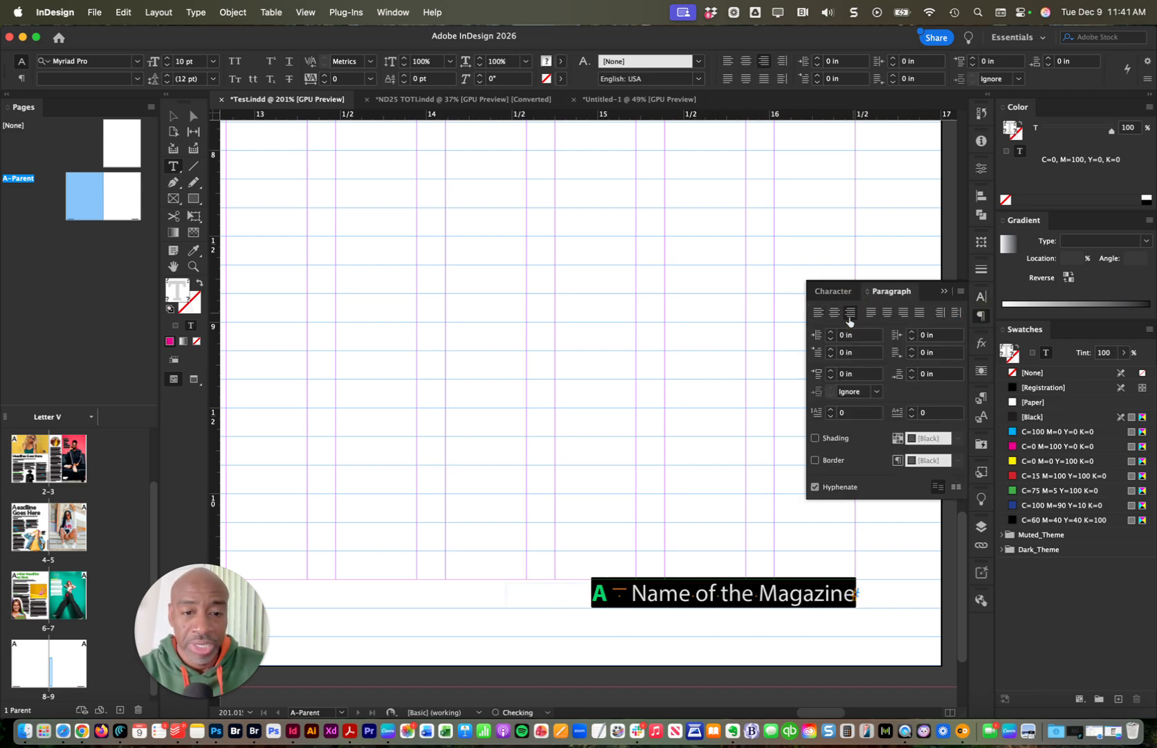
# - Delete the page number and space before the magazine name, and insert an em space and a Current Page Number marker after it
pyautogui.click(647, 599)
pyautogui.moveTo(631, 597); pyautogui.dragTo(588, 596)
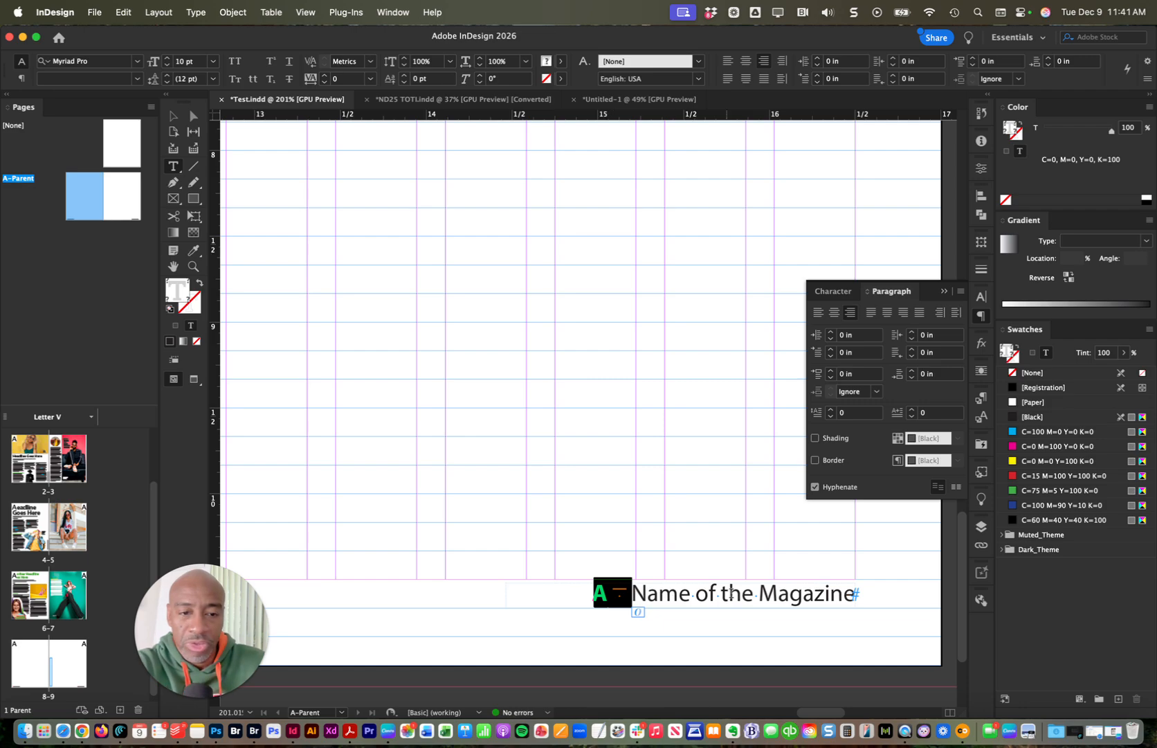
pyautogui.press('BackSpace')
pyautogui.click(853, 593)
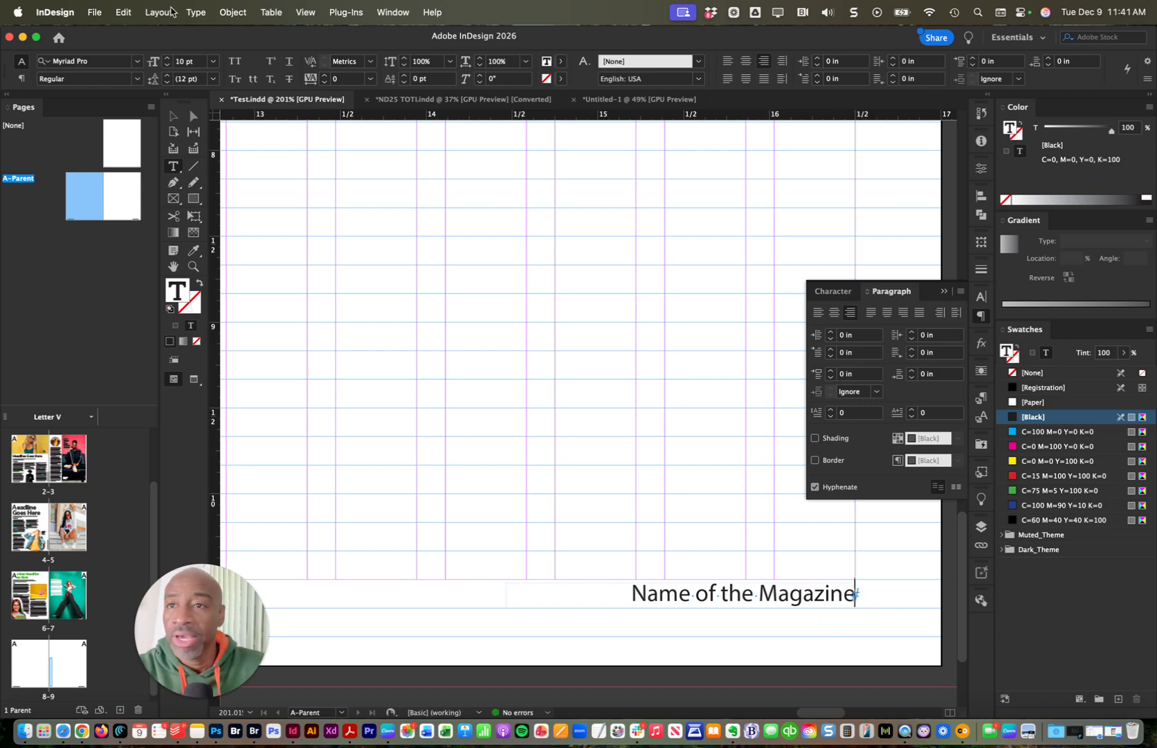
pyautogui.click(195, 12)
pyautogui.moveTo(324, 471)
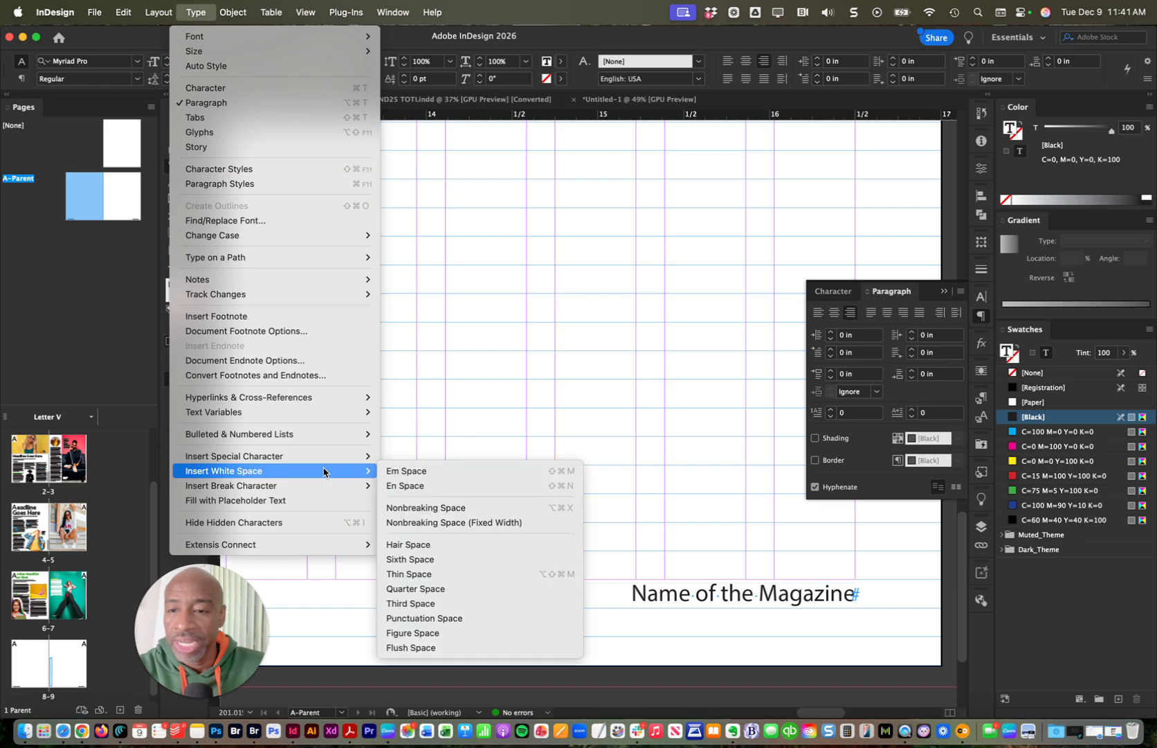
pyautogui.click(517, 476)
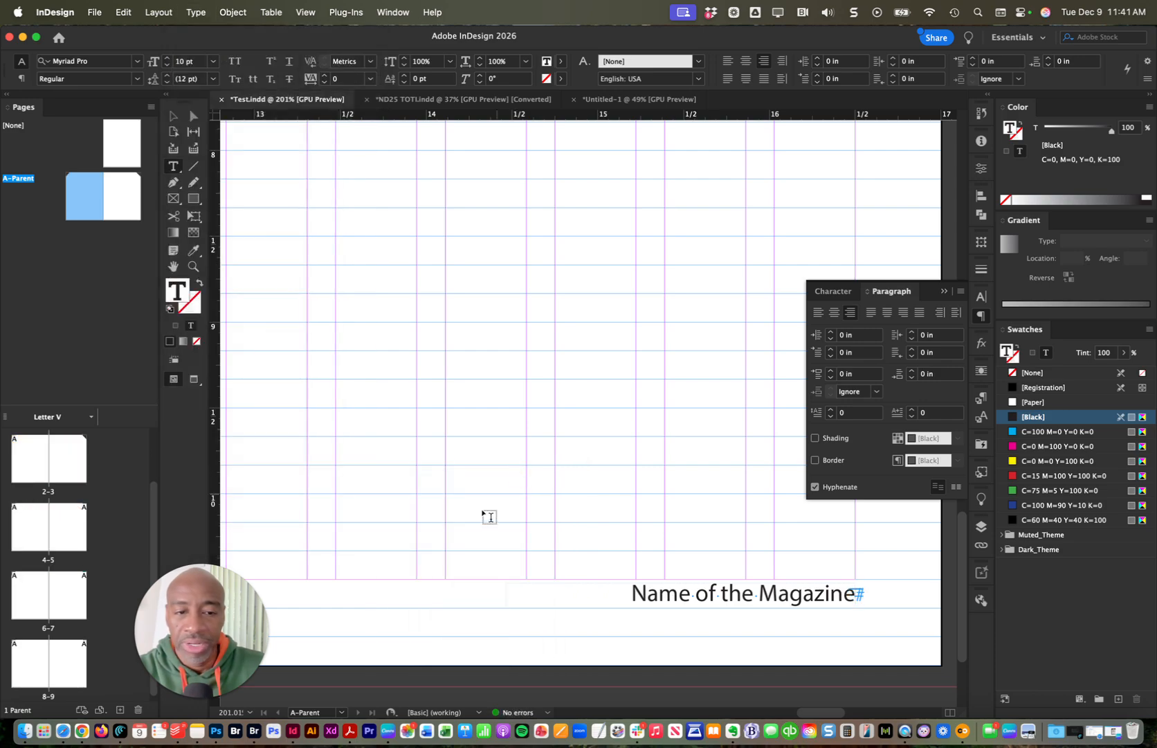
pyautogui.click(199, 14)
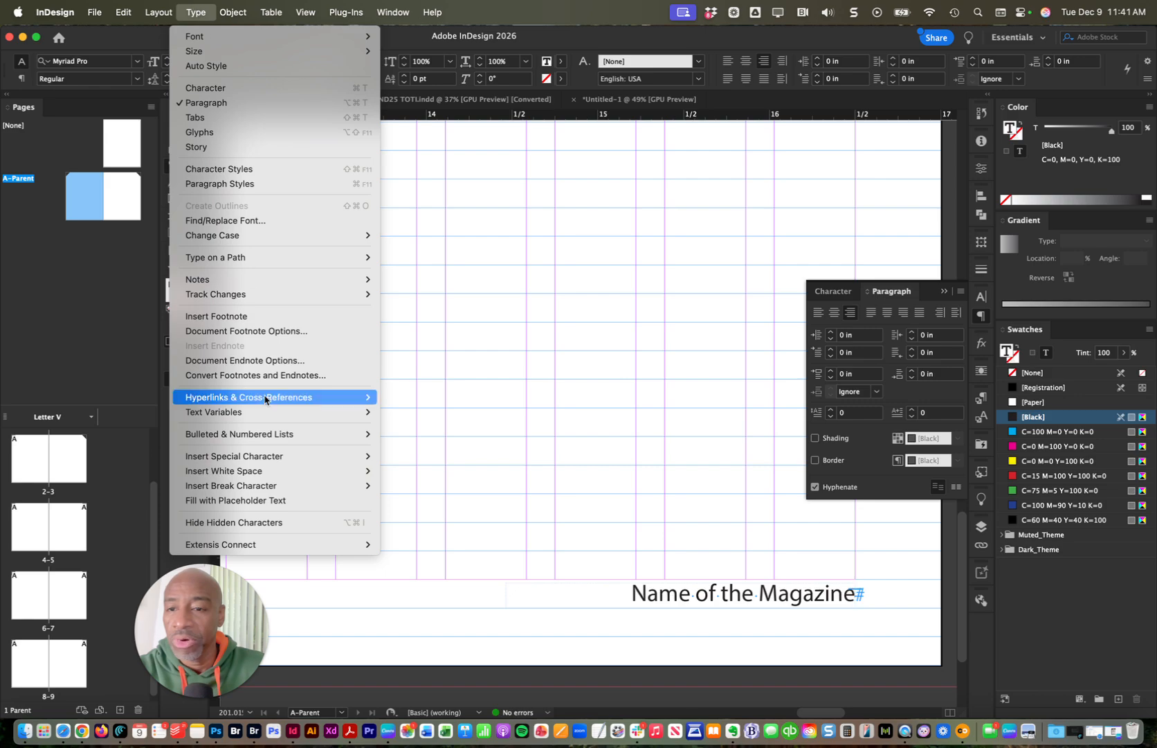
pyautogui.moveTo(309, 459)
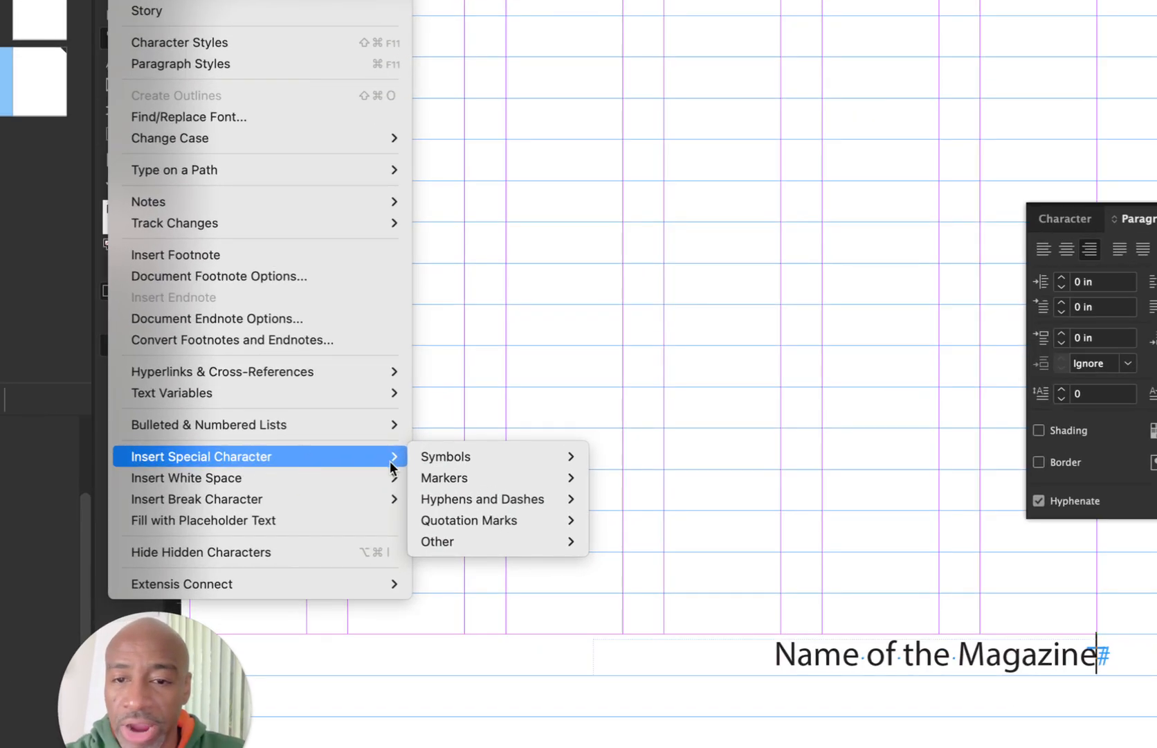
pyautogui.moveTo(416, 468)
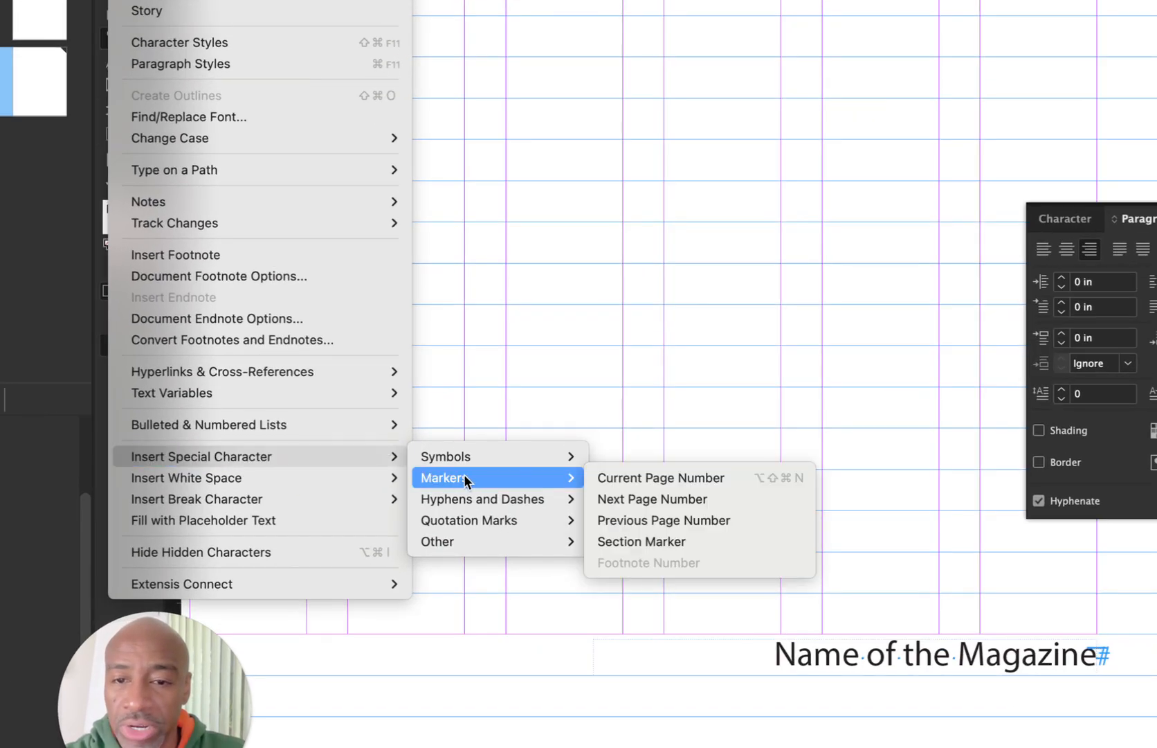
pyautogui.click(632, 483)
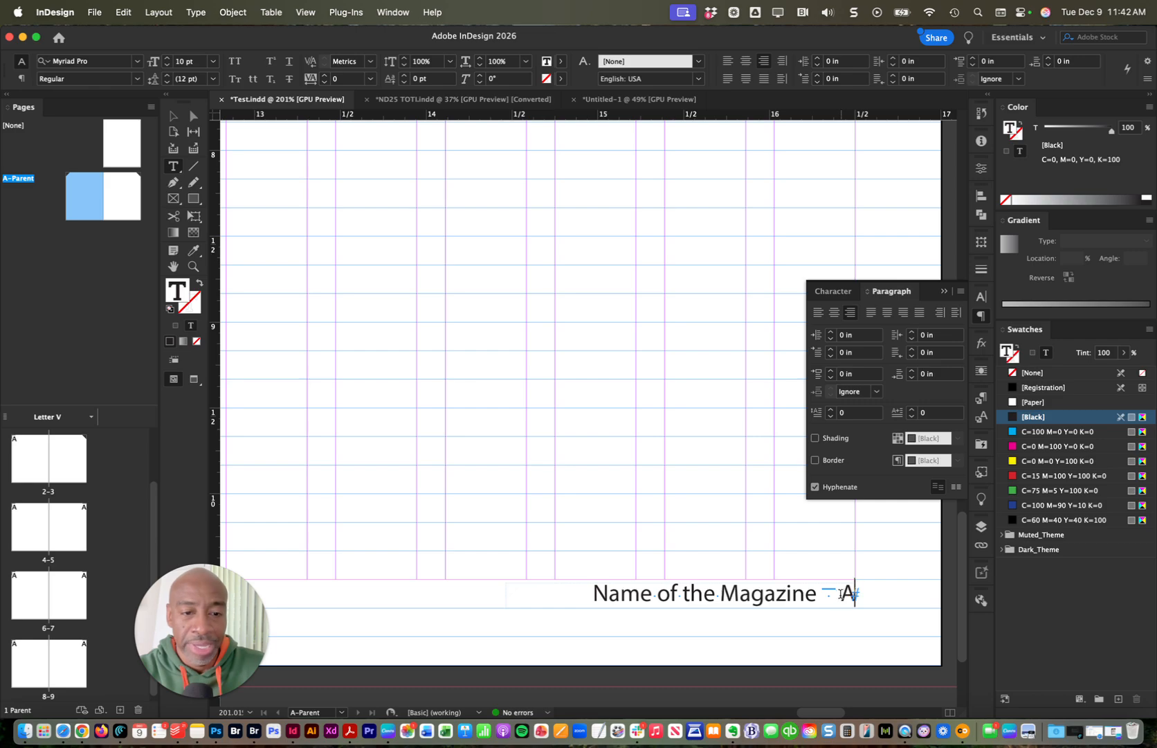
# - Color the right footer's page number marker C=0 M=100 Y=0 K=0 and set it in Myriad Pro Bold
pyautogui.doubleClick(845, 593)
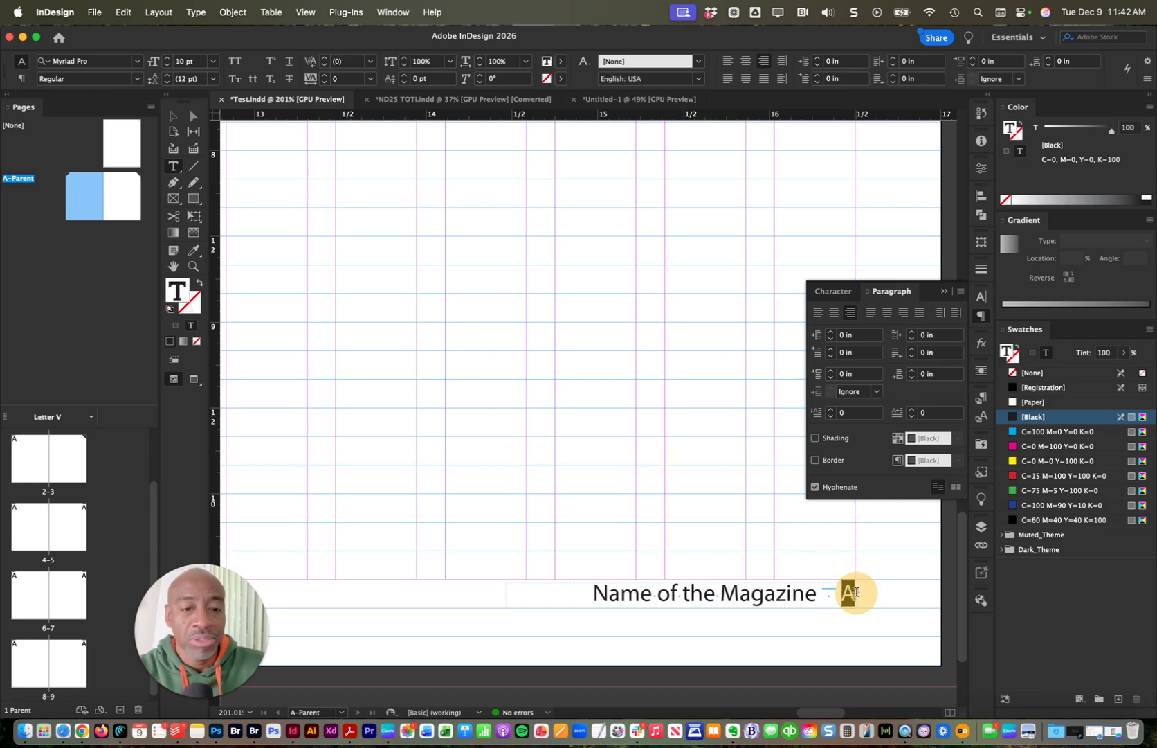
pyautogui.click(1030, 447)
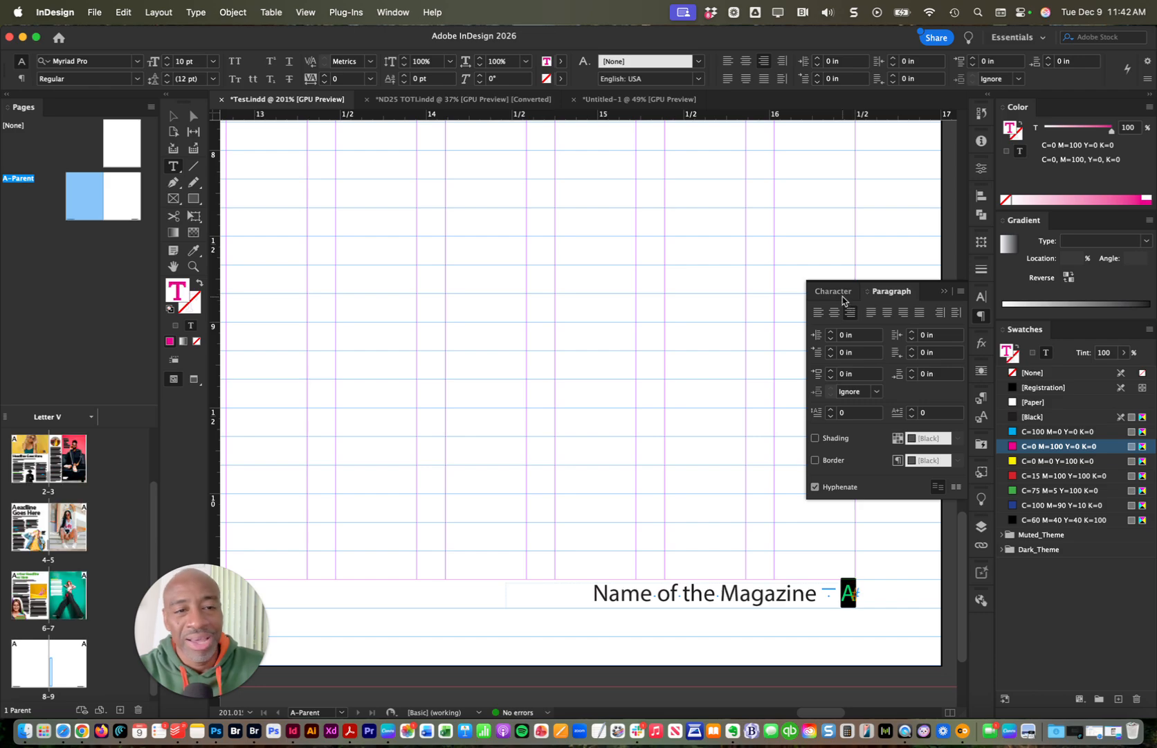
pyautogui.click(840, 295)
pyautogui.click(956, 330)
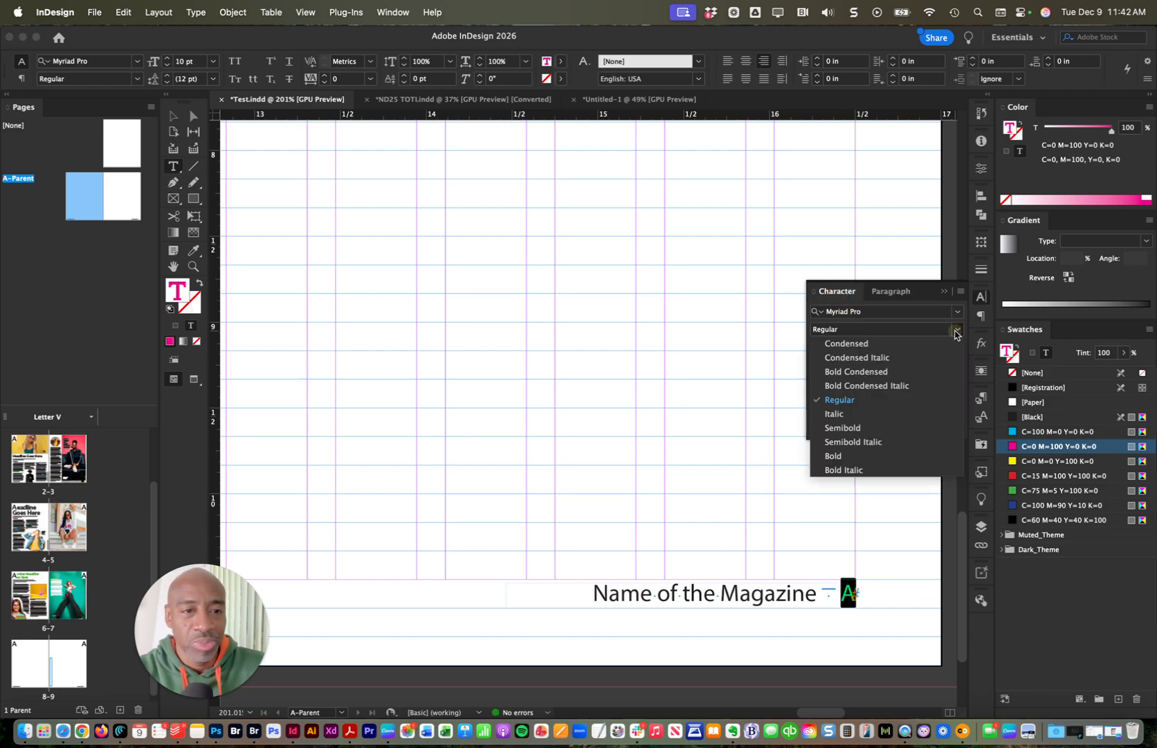
pyautogui.click(834, 456)
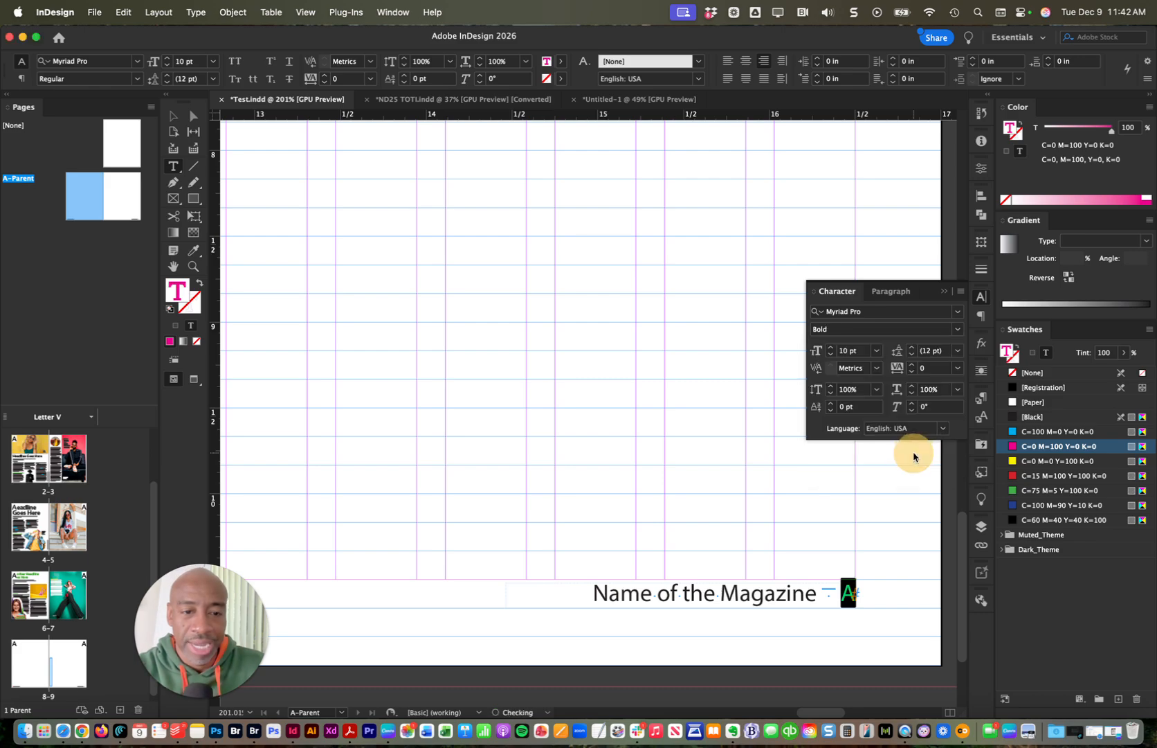
# - Turn on Preview mode and move both A-Parent footer frames from the Content layer to the Folios layer
pyautogui.click(174, 121)
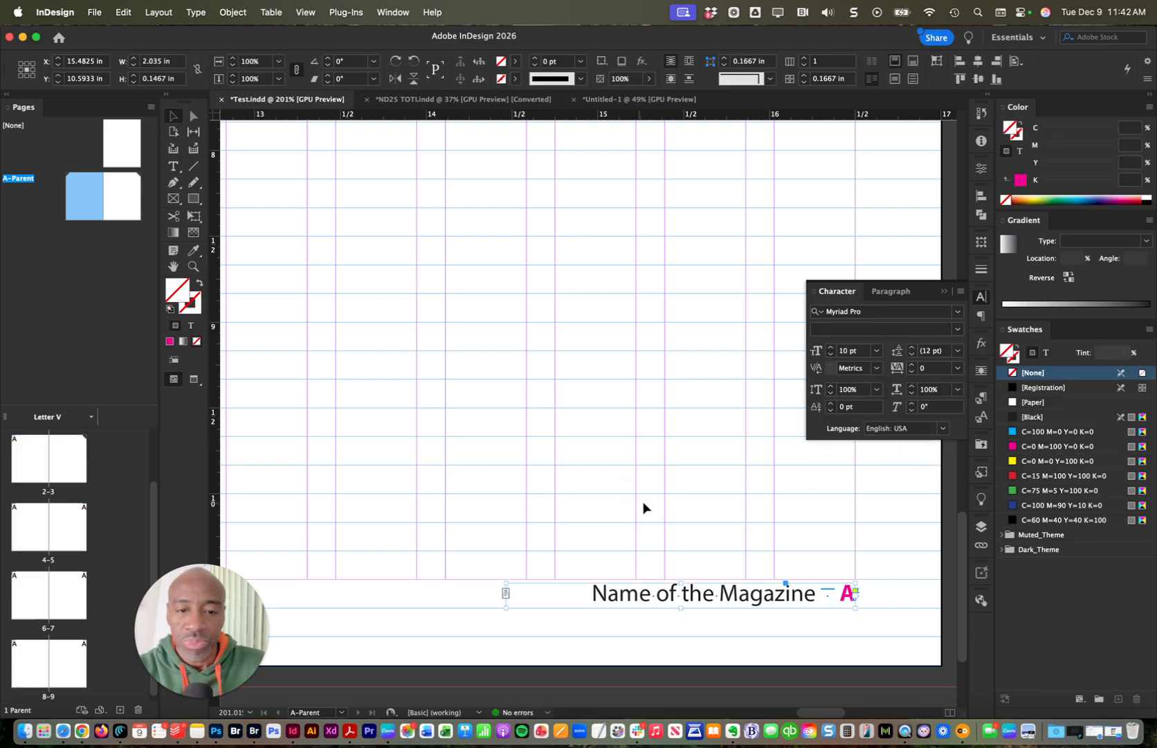
pyautogui.click(731, 617)
pyautogui.press('w')
pyautogui.moveTo(757, 592); pyautogui.dragTo(749, 541)
pyautogui.moveTo(295, 557); pyautogui.dragTo(929, 633)
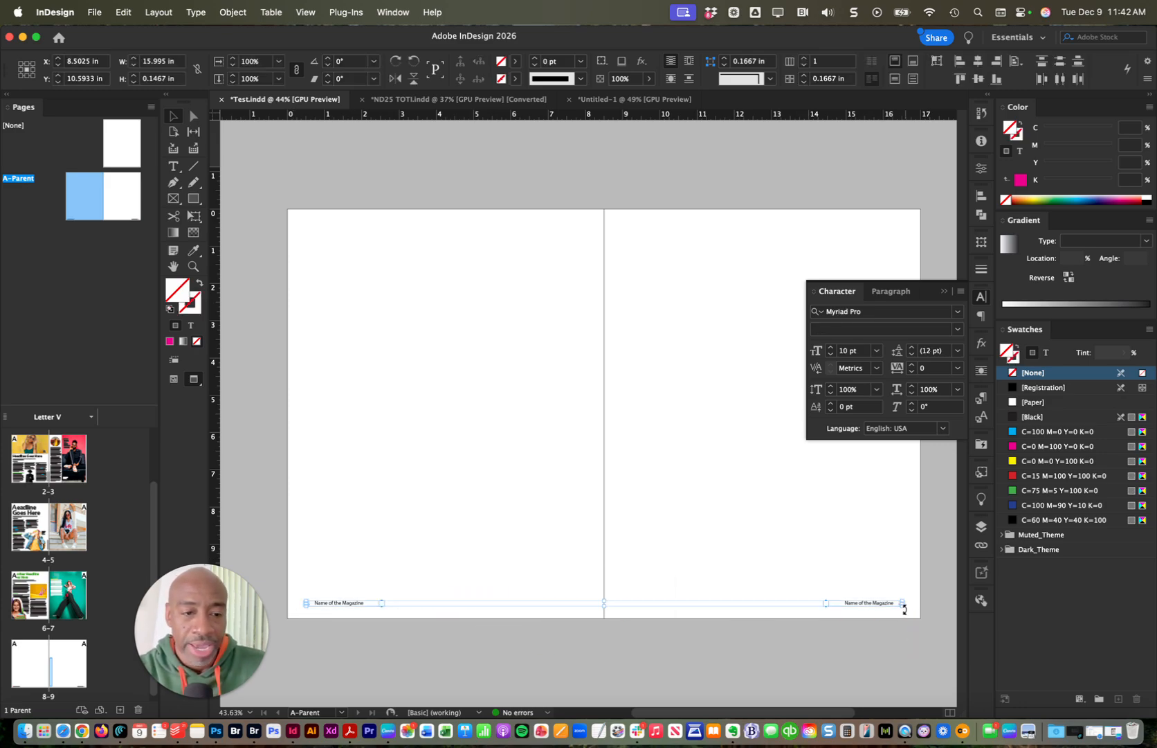
pyautogui.click(982, 528)
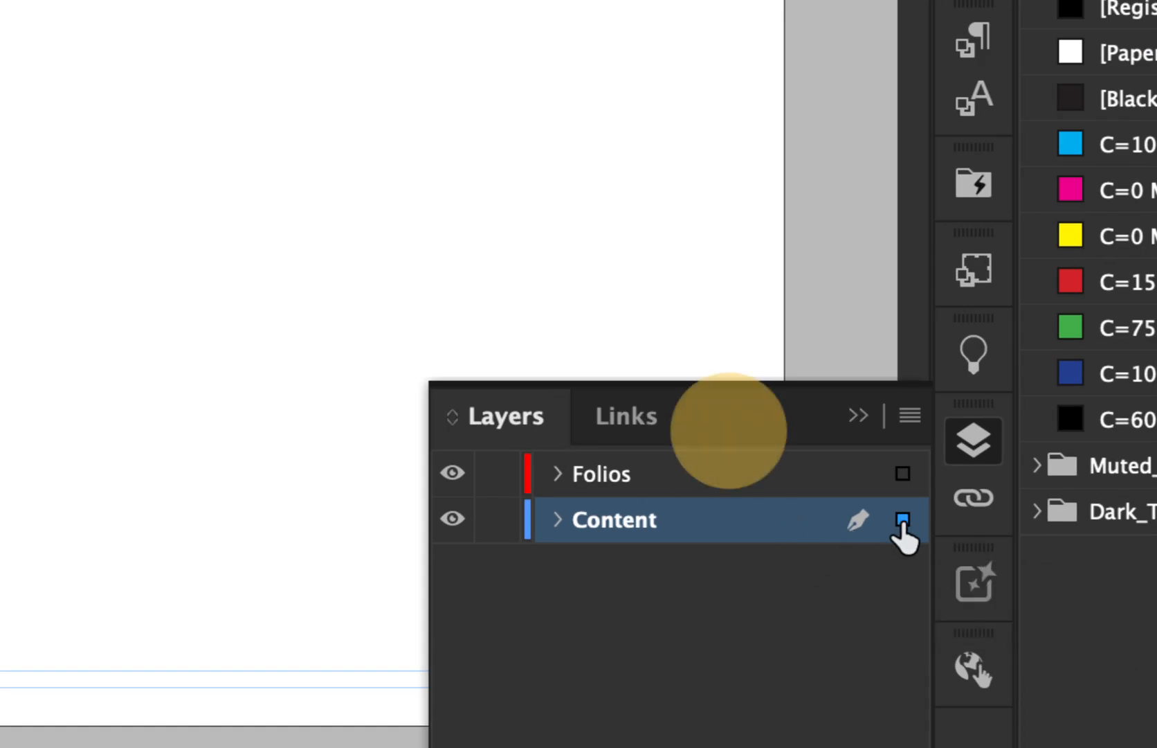
pyautogui.moveTo(904, 533); pyautogui.dragTo(901, 478)
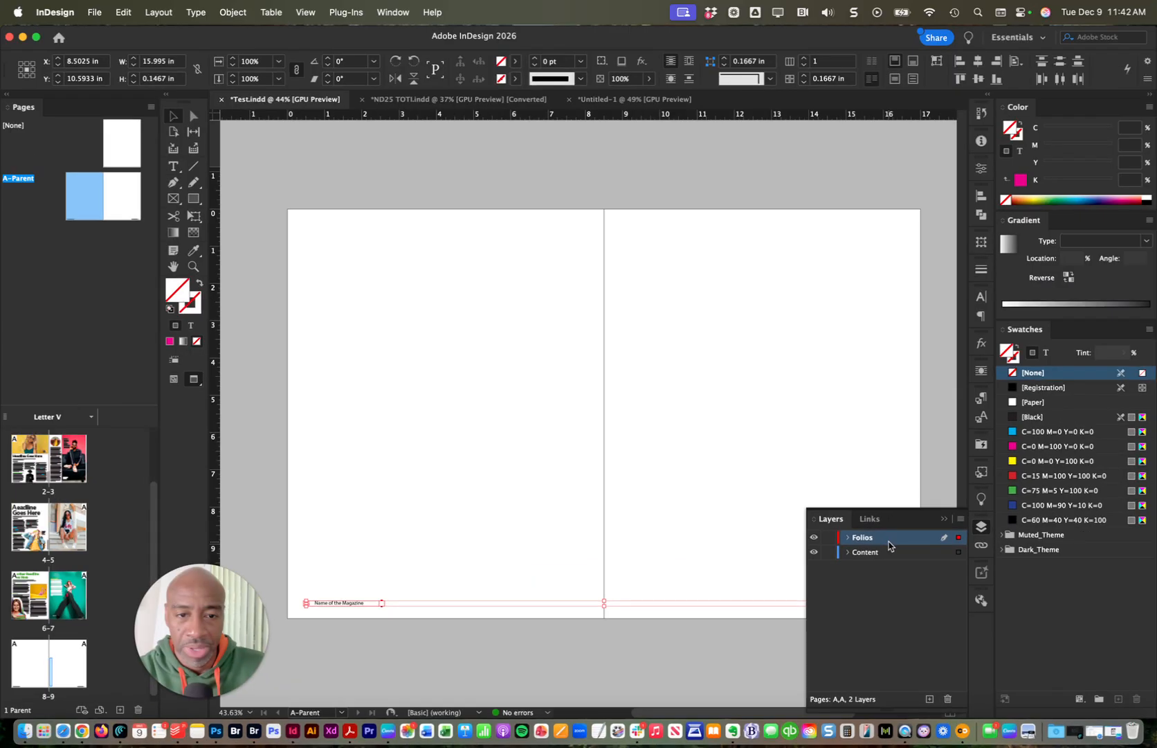
# - Examine the footers at the foot of spreads 6-7, 4-5 and 2-3
pyautogui.doubleClick(18, 607)
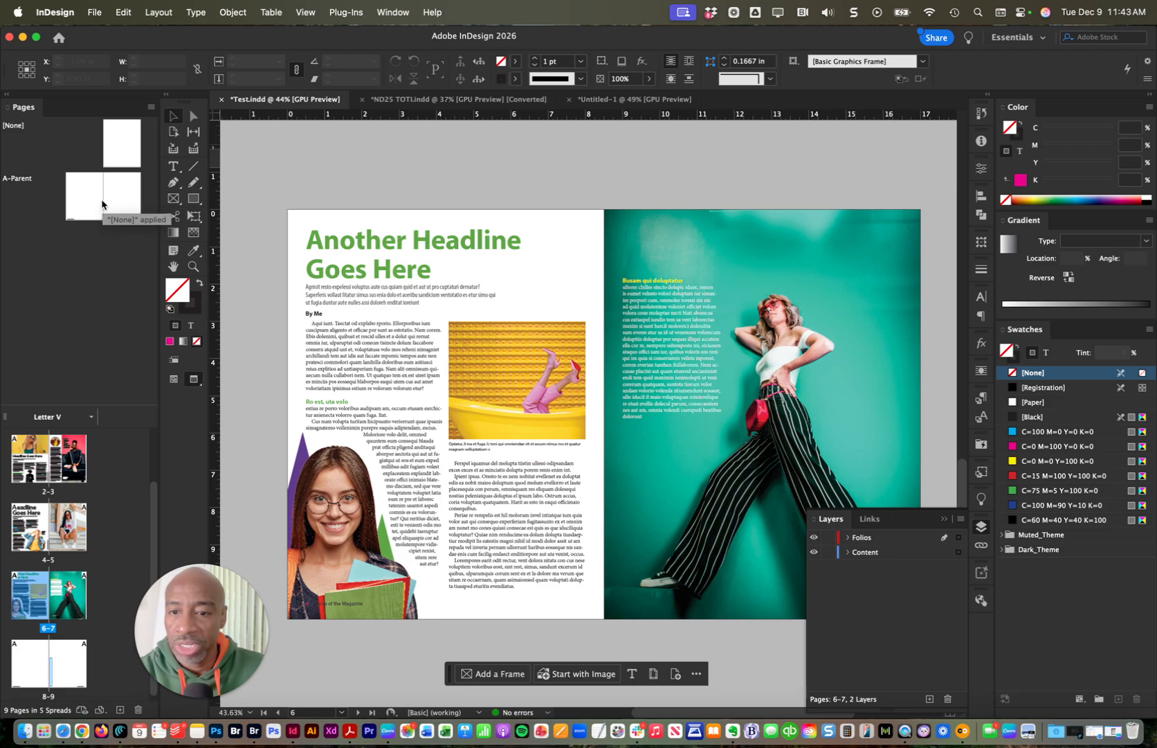
pyautogui.scroll(-4, 547, 566)
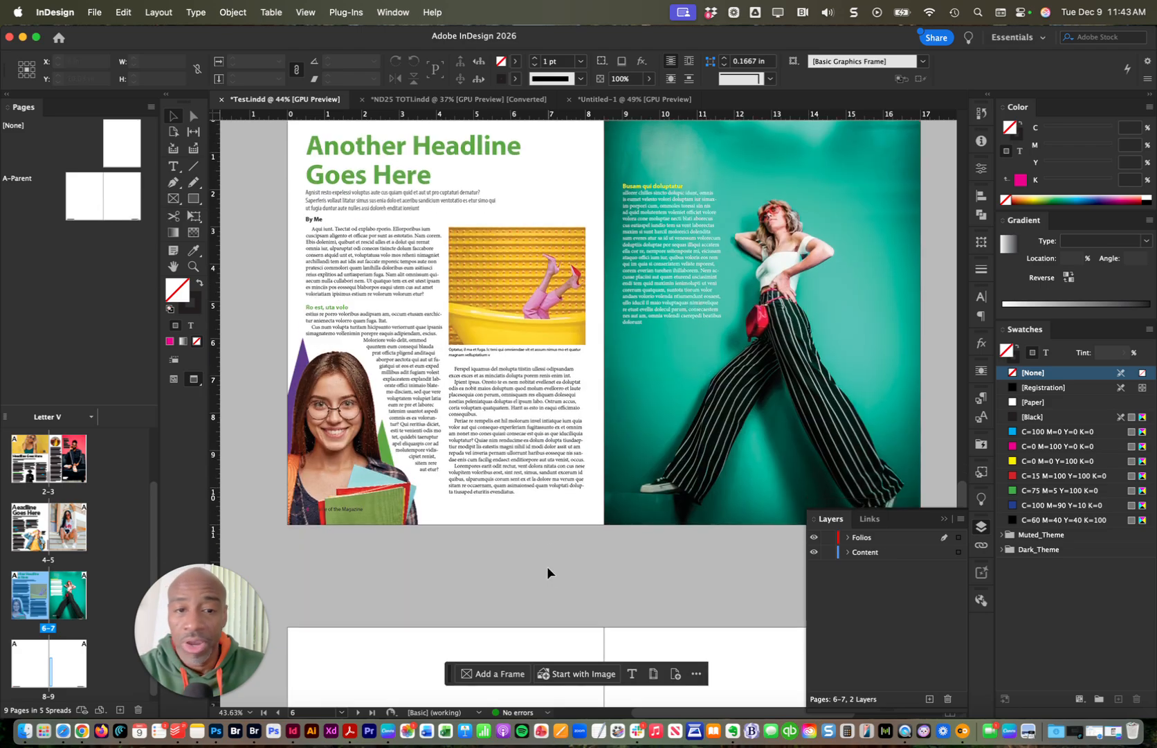
pyautogui.hscroll(4, 547, 566)
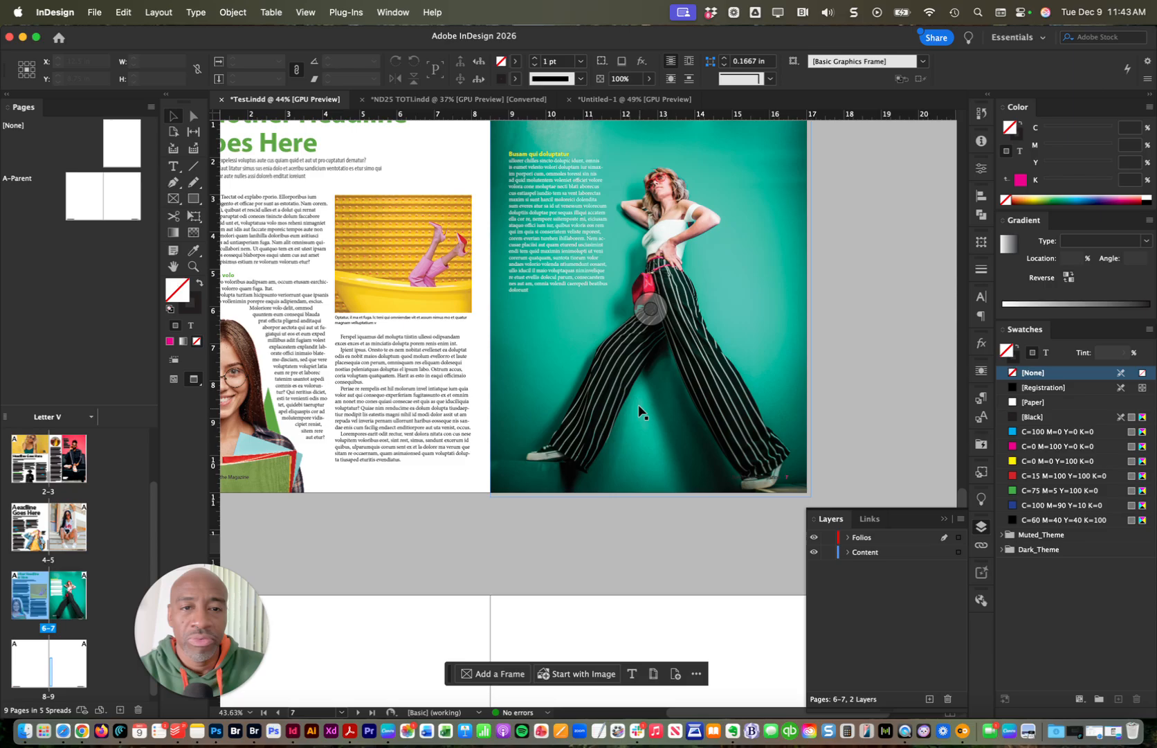
pyautogui.scroll(4, 644, 425)
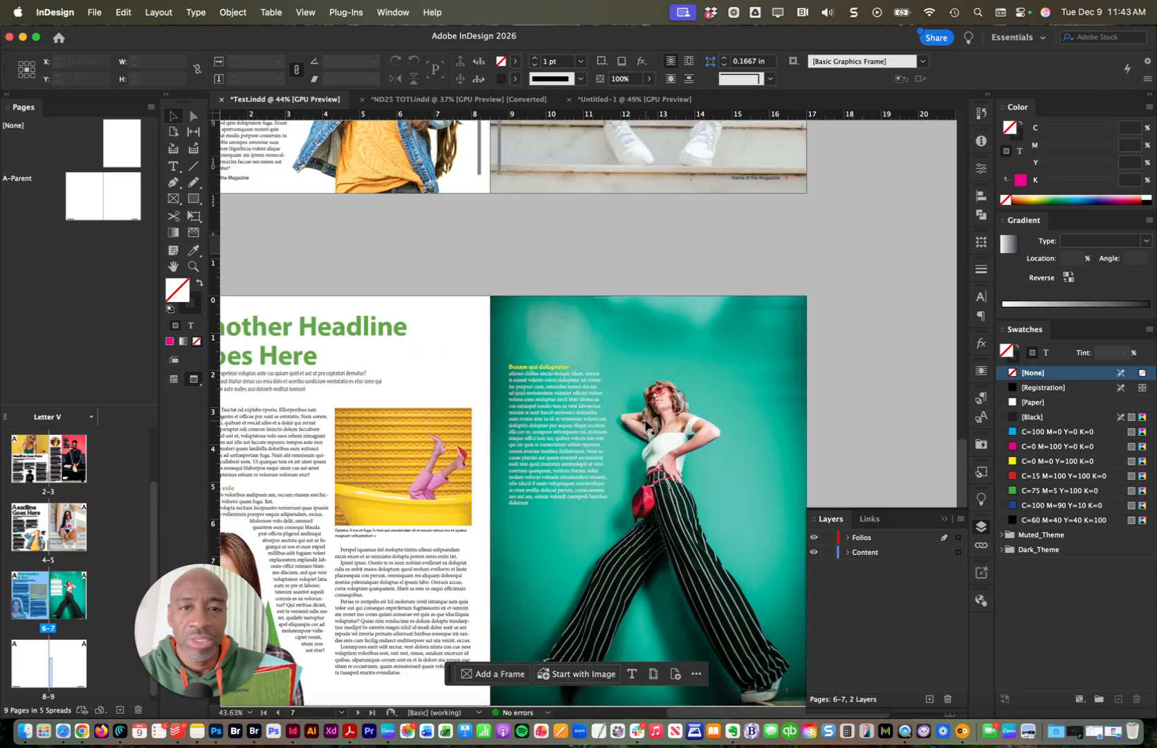
pyautogui.scroll(15, 644, 424)
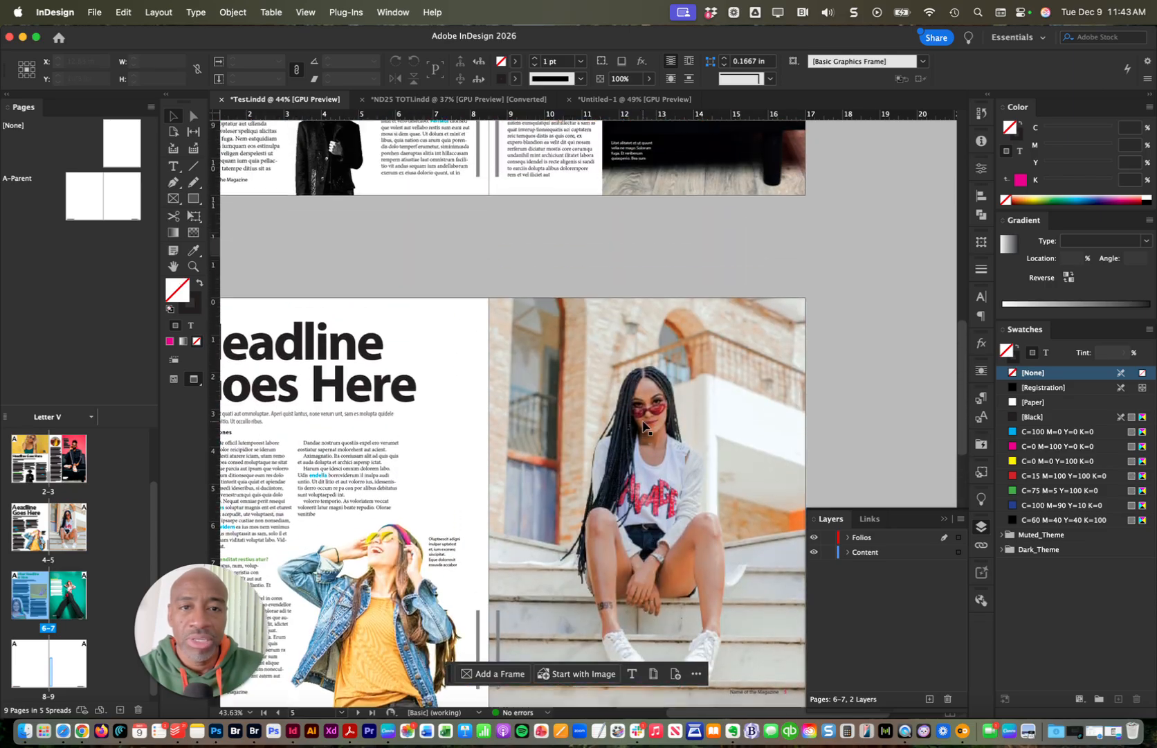
pyautogui.scroll(10, 644, 424)
pyautogui.scroll(-9, 644, 425)
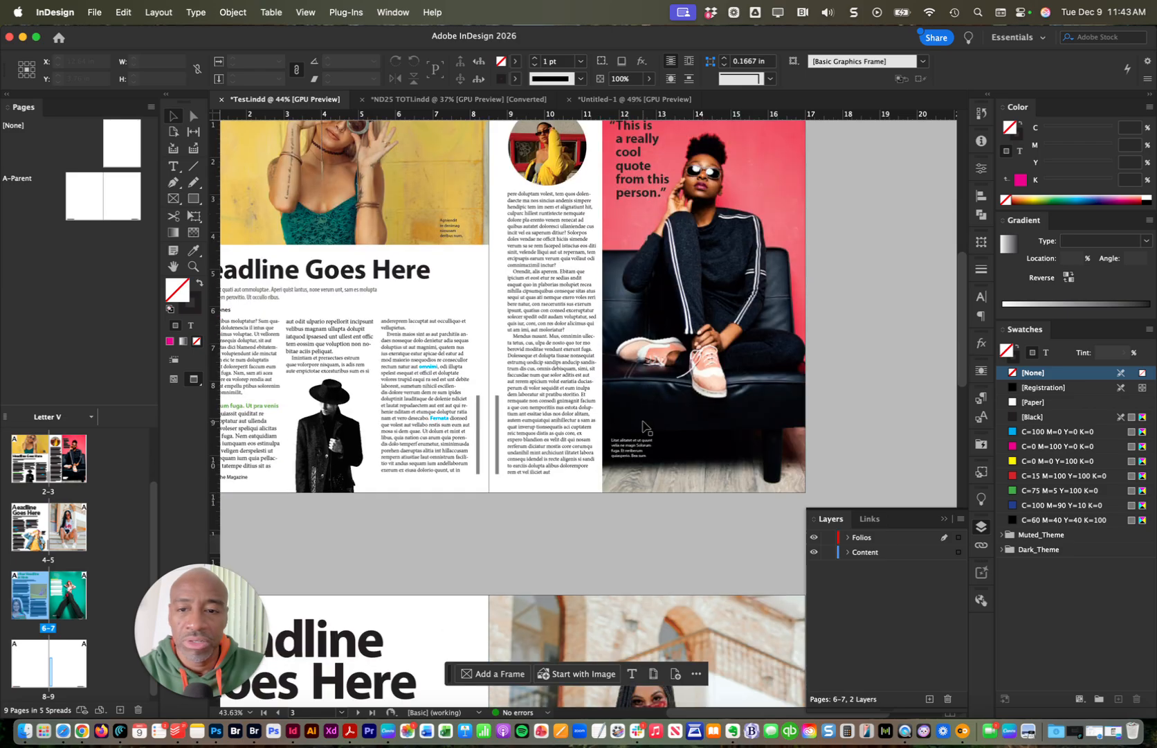
pyautogui.hscroll(3, 643, 425)
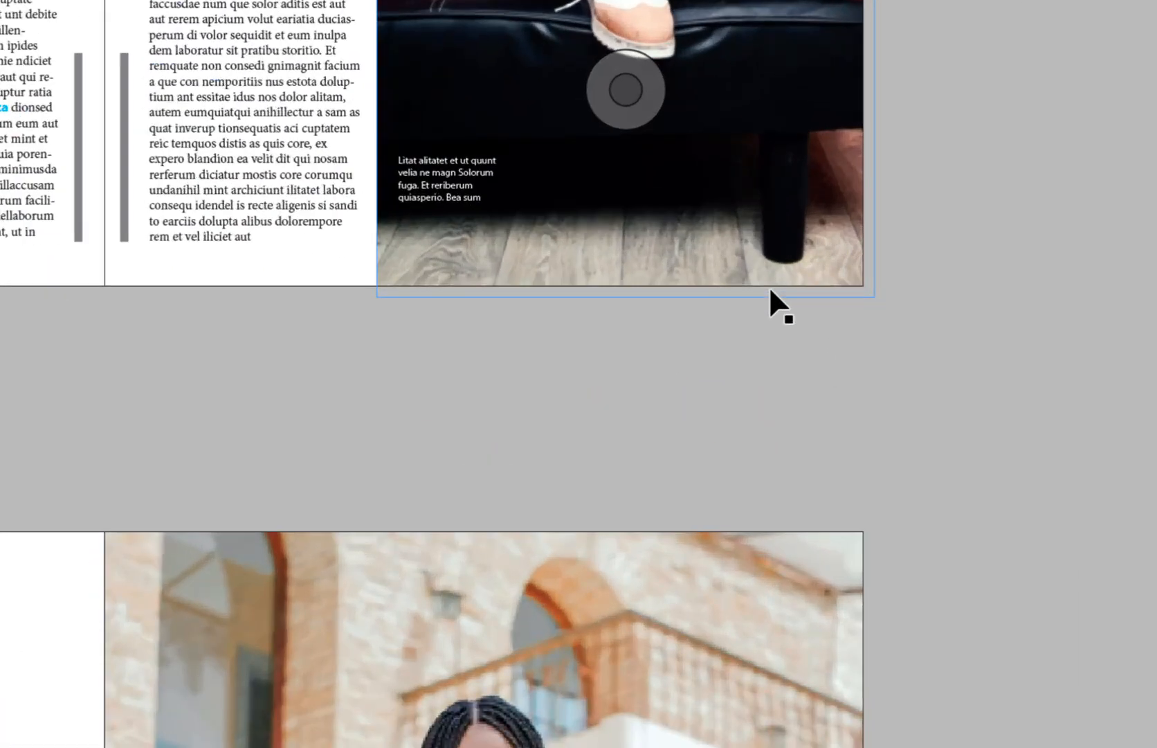
# - Move the seated person's photo aside on page 3 to check for a footer underneath, and undo the move
pyautogui.click(791, 247)
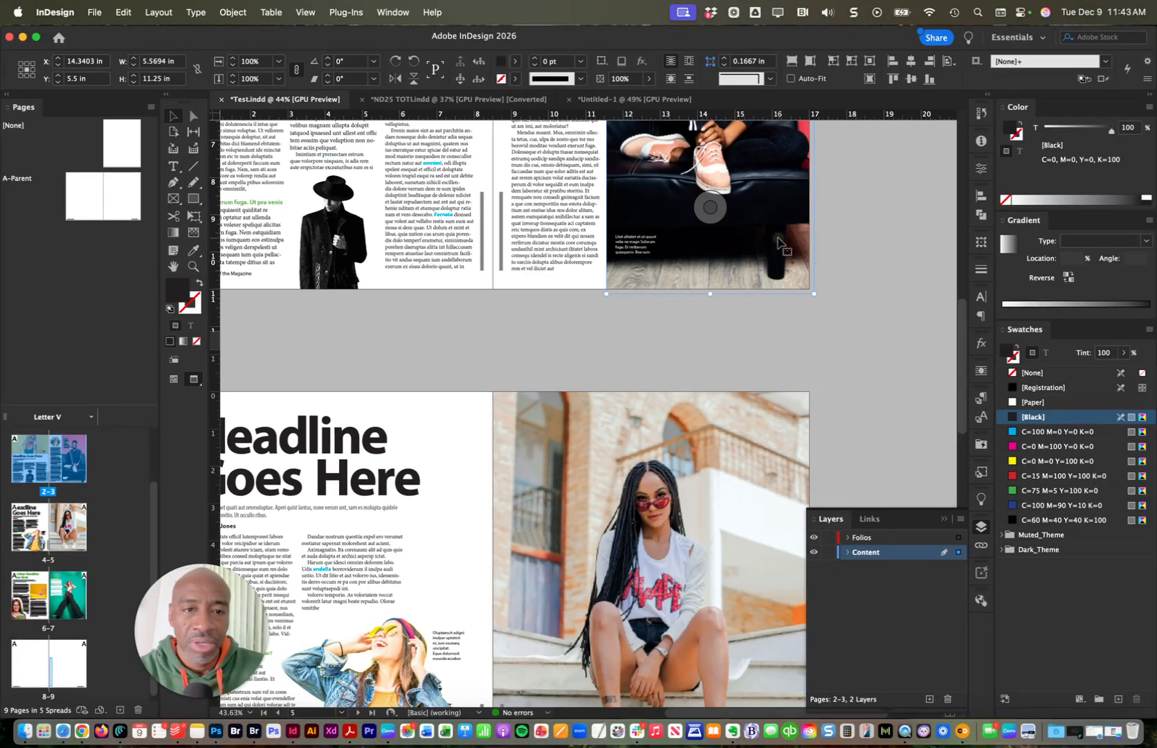
pyautogui.moveTo(807, 178); pyautogui.dragTo(649, 239)
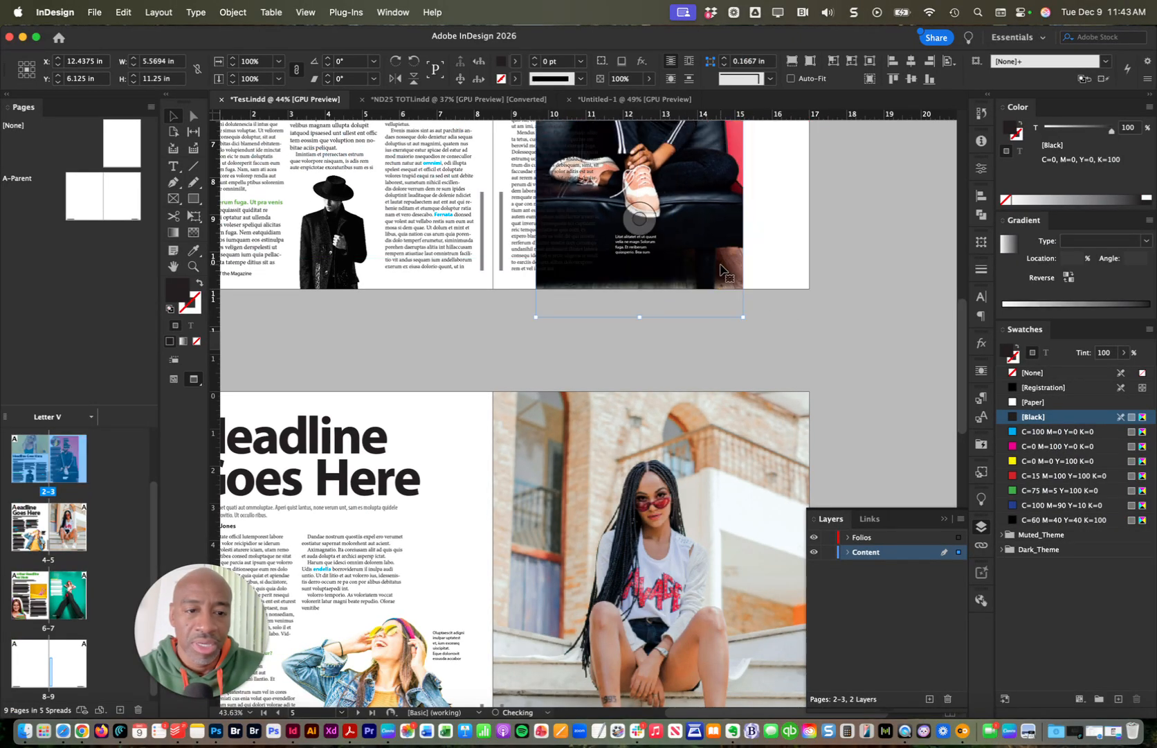
pyautogui.moveTo(732, 269); pyautogui.dragTo(737, 354)
pyautogui.scroll(3, 741, 393)
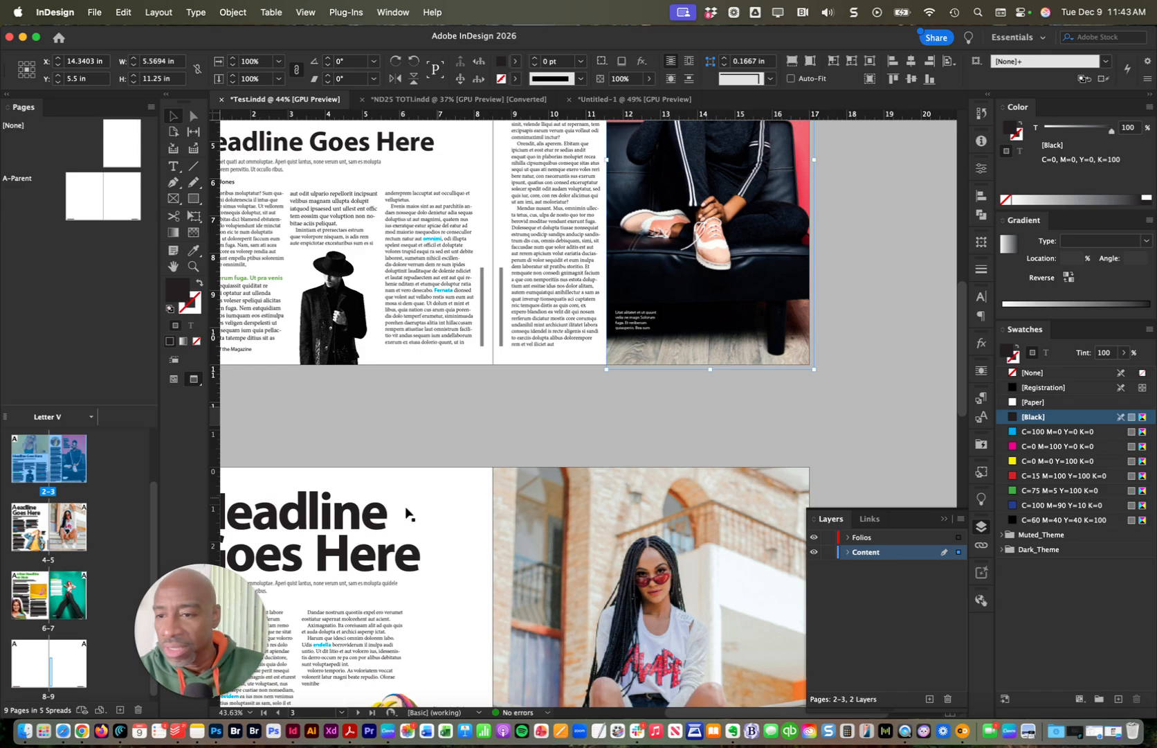
# - Apply the A-Parent page to page 3
pyautogui.scroll(2, 92, 524)
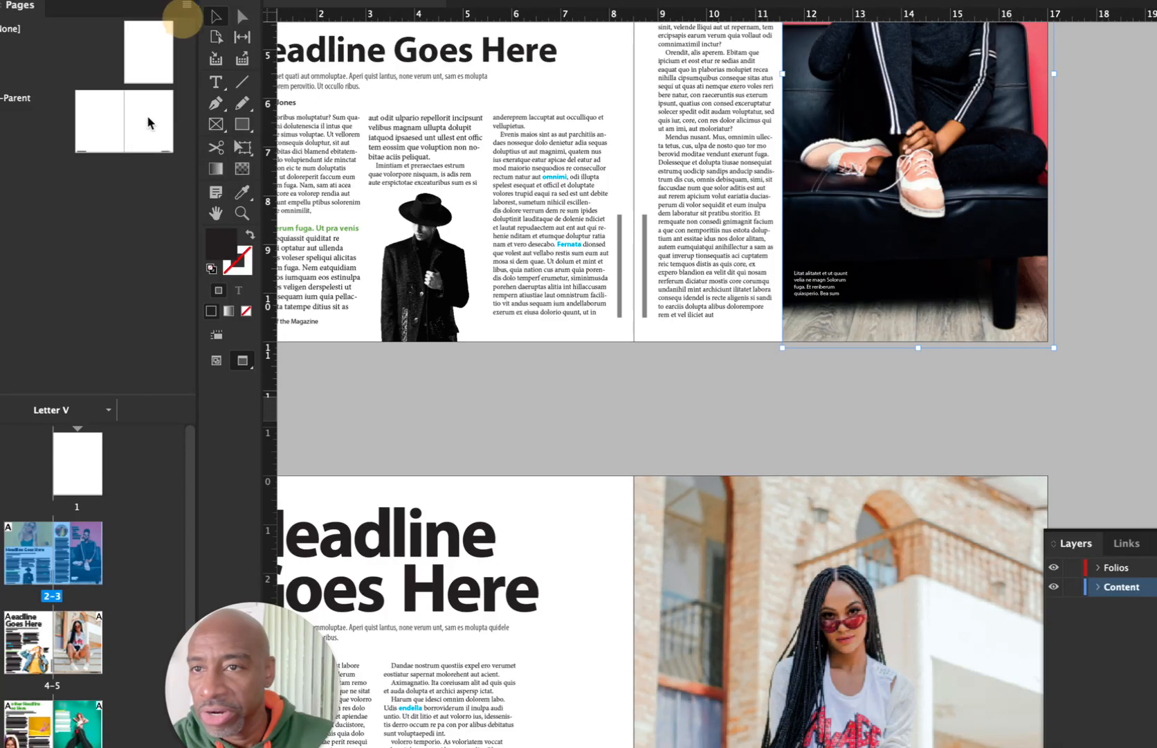
pyautogui.click(142, 124)
pyautogui.moveTo(142, 124); pyautogui.dragTo(97, 535)
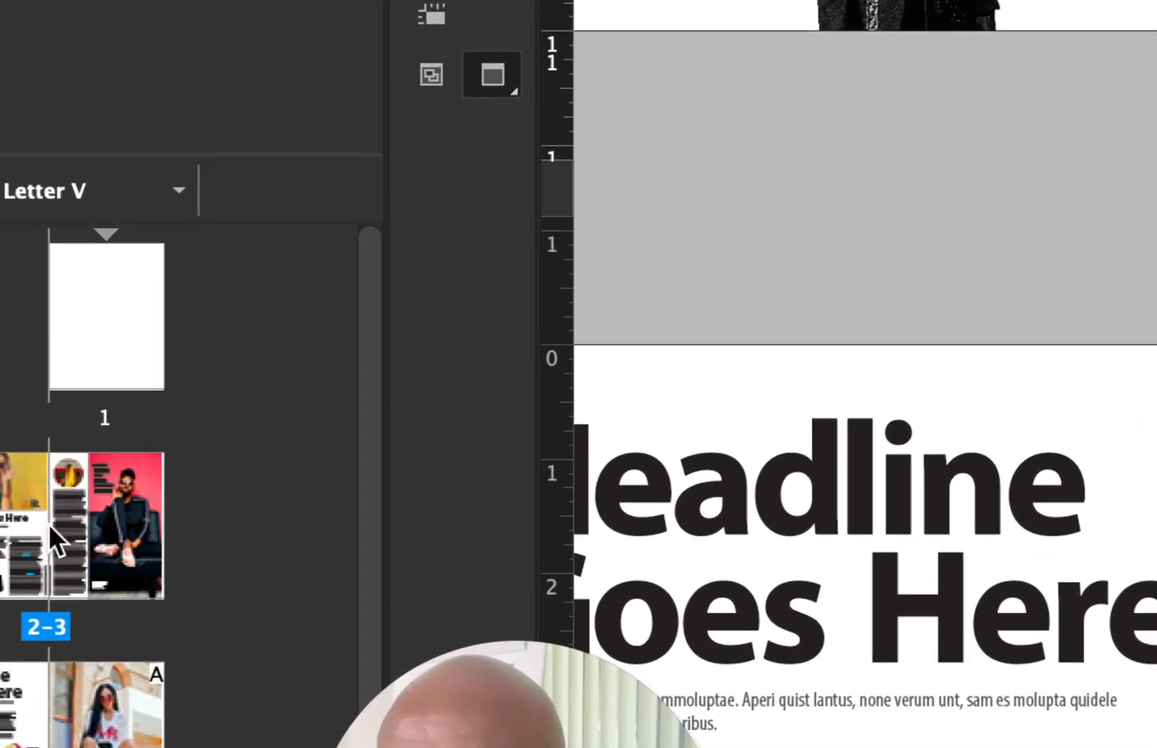
pyautogui.rightClick(115, 488)
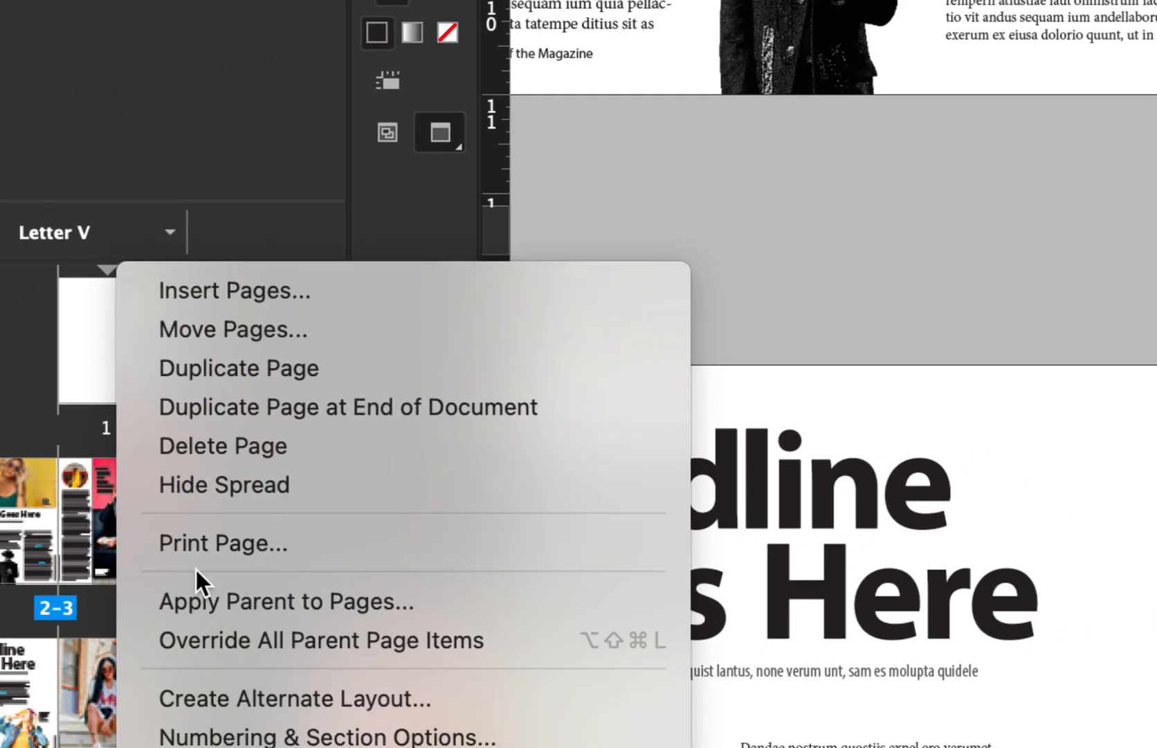
pyautogui.click(289, 601)
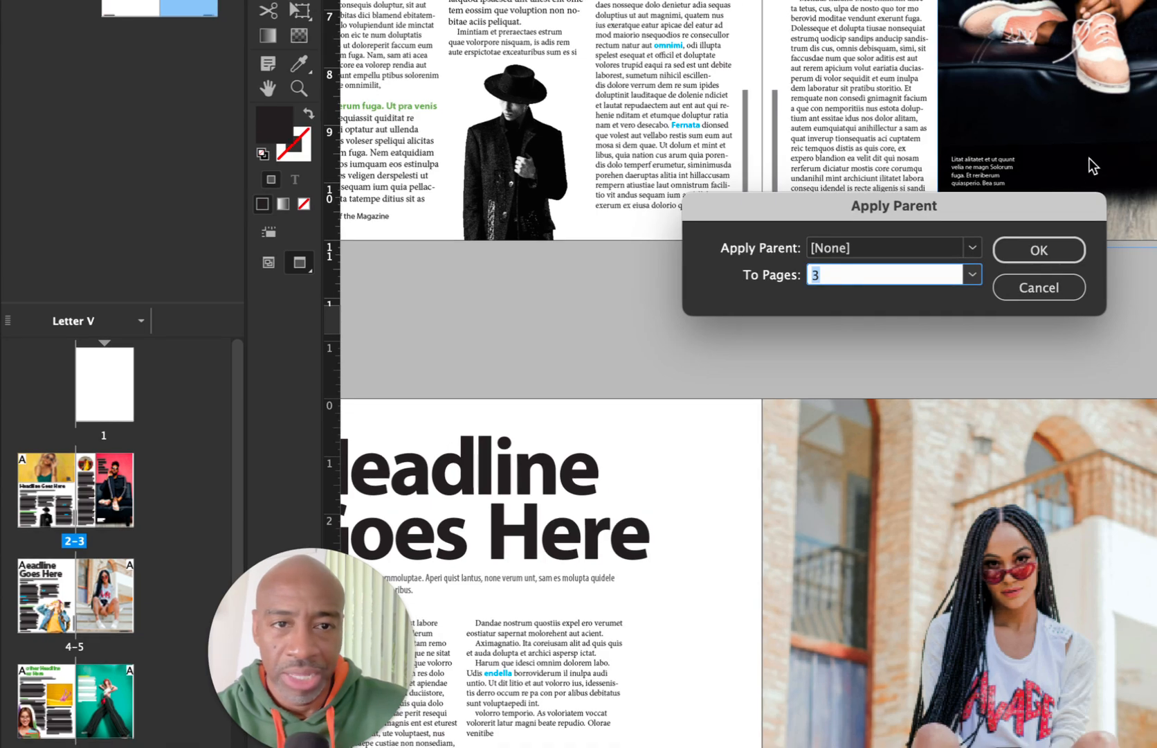
pyautogui.click(963, 250)
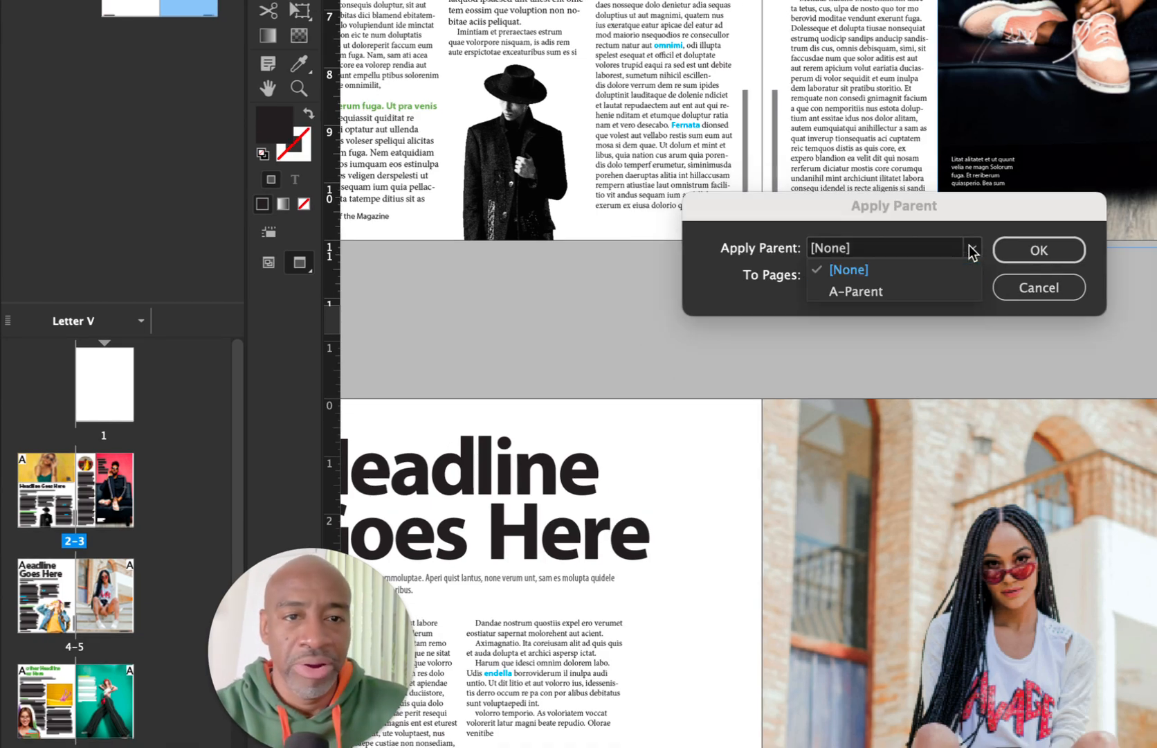
pyautogui.click(884, 292)
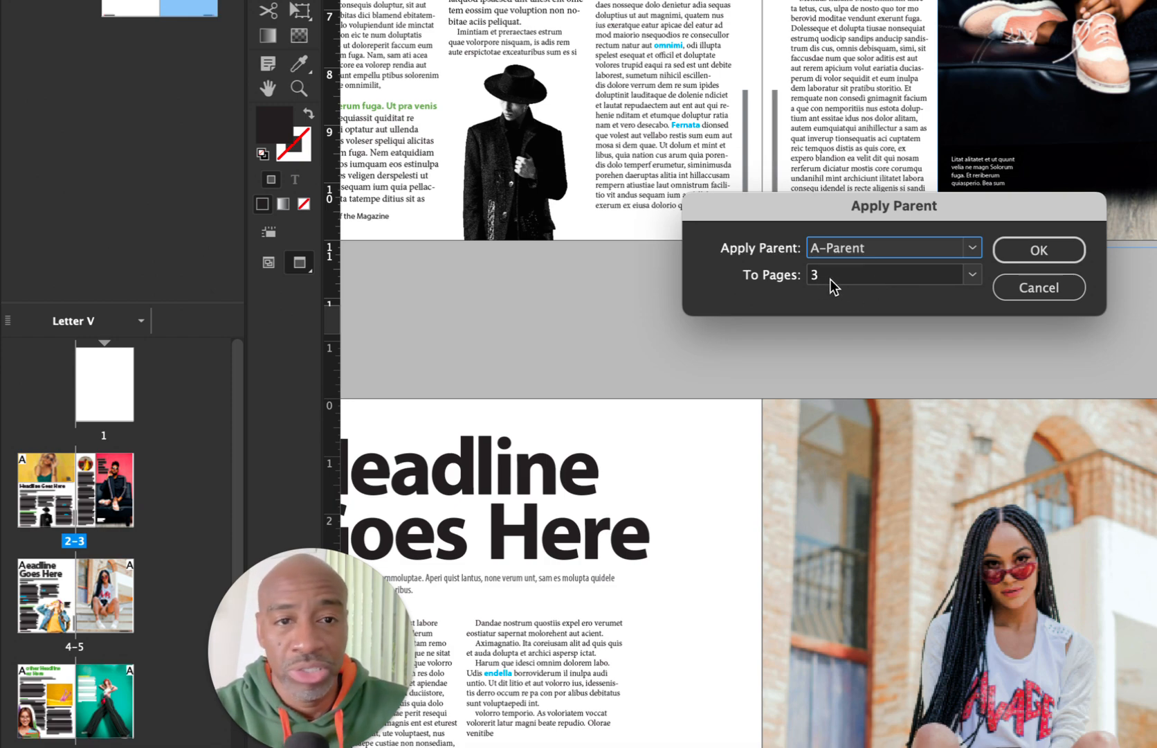
pyautogui.click(1034, 252)
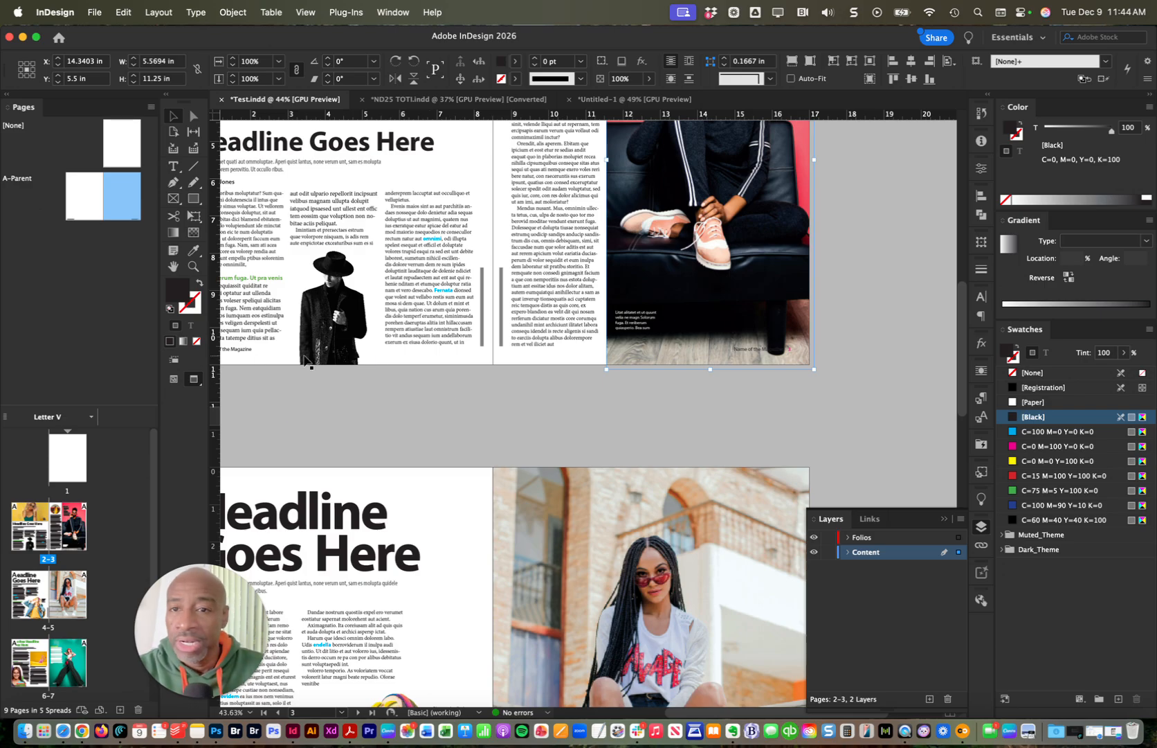
# - Check the footers down to spread 6-7, and open the A-Parent spread with both of its pages selected
pyautogui.hscroll(-2, 462, 400)
pyautogui.scroll(-6, 462, 408)
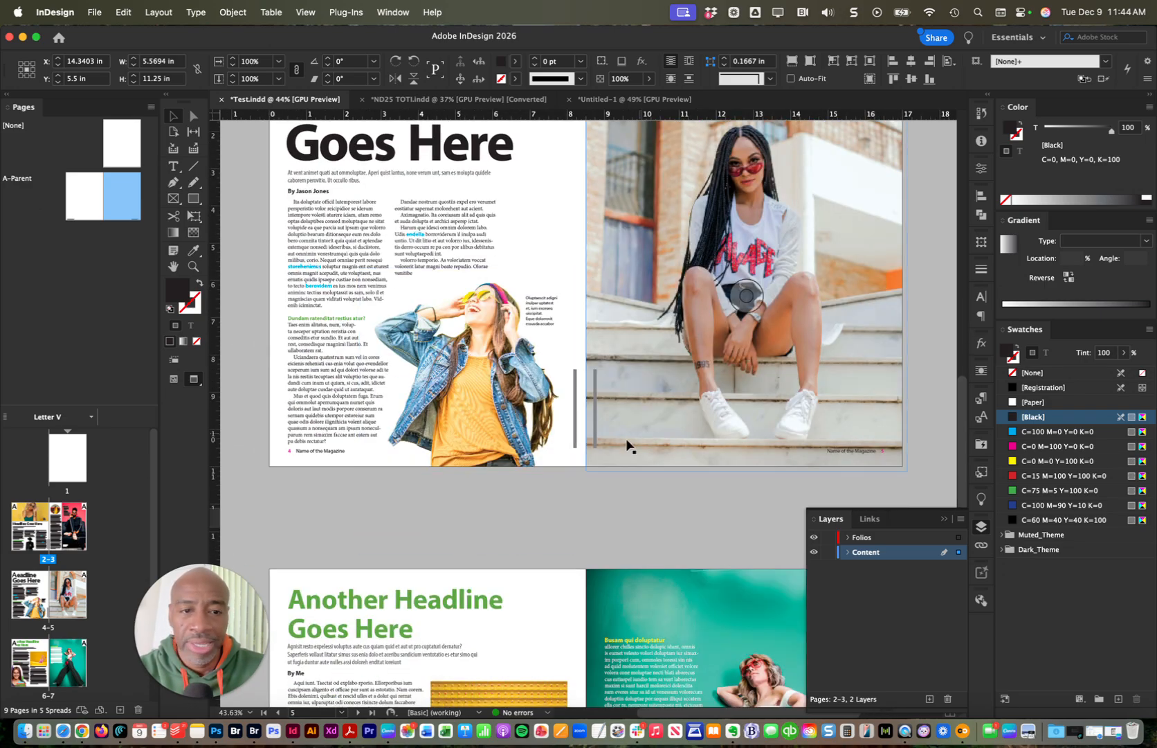
pyautogui.scroll(-8, 491, 480)
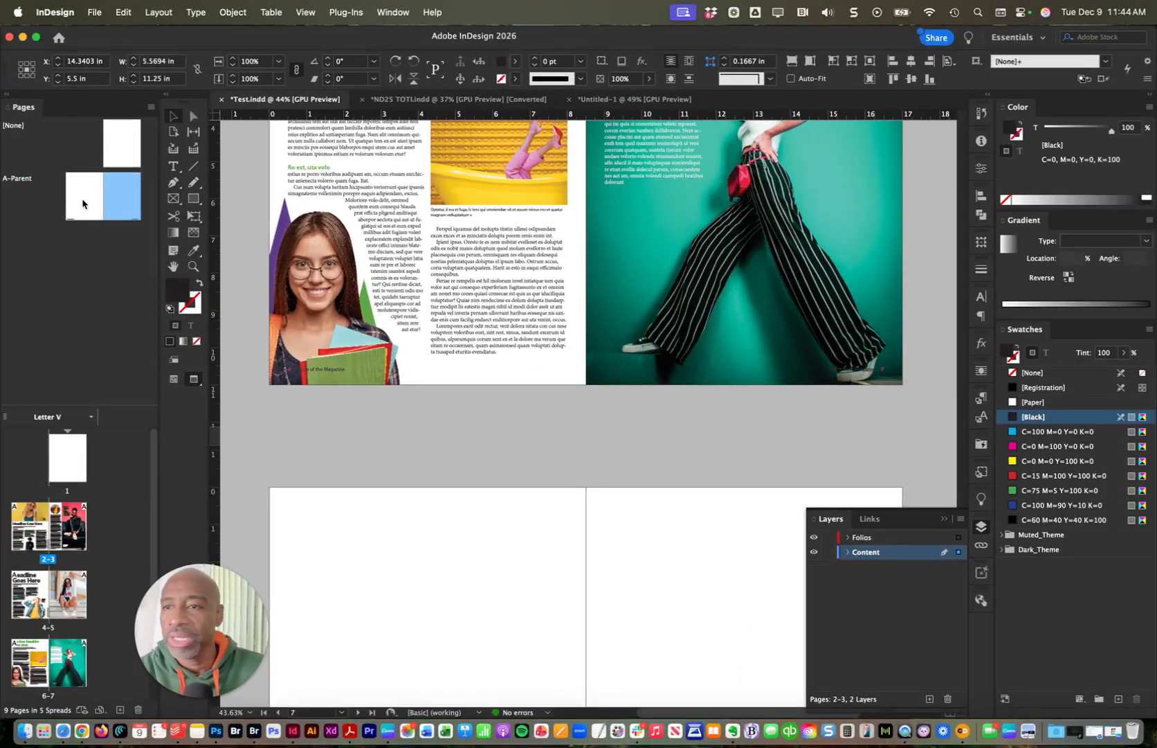
pyautogui.doubleClick(74, 199)
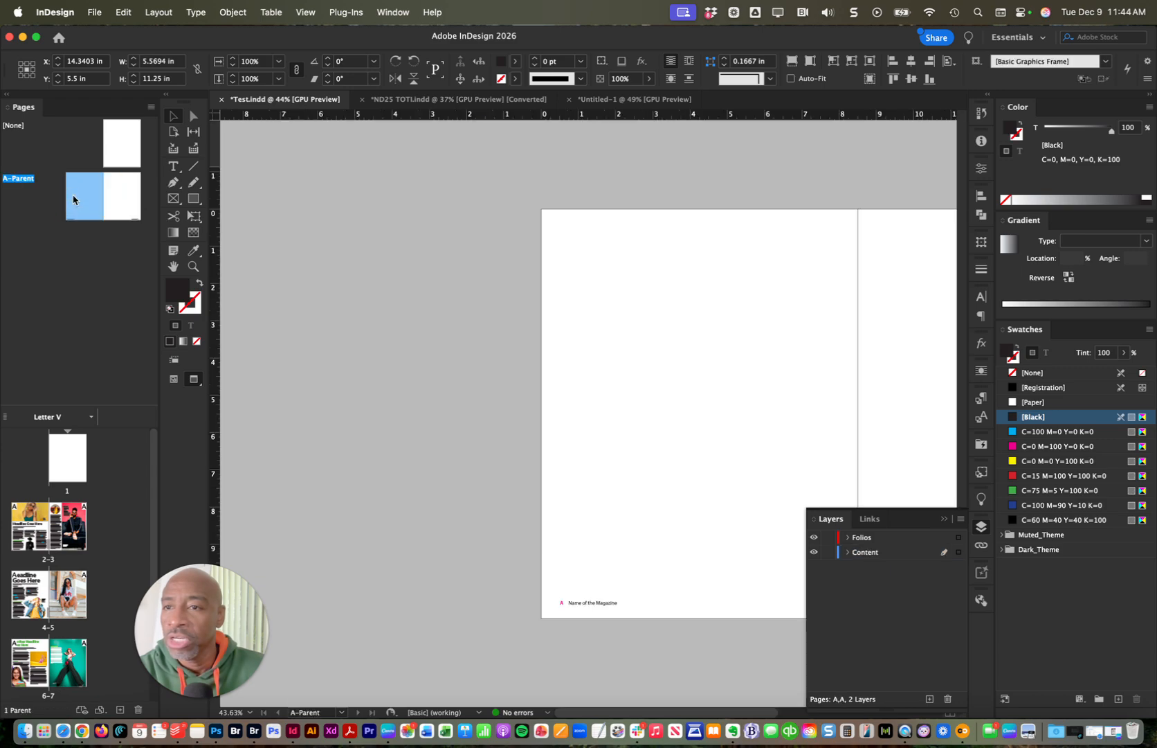
pyautogui.keyDown('shift'); pyautogui.click(108, 198); pyautogui.keyUp('shift')
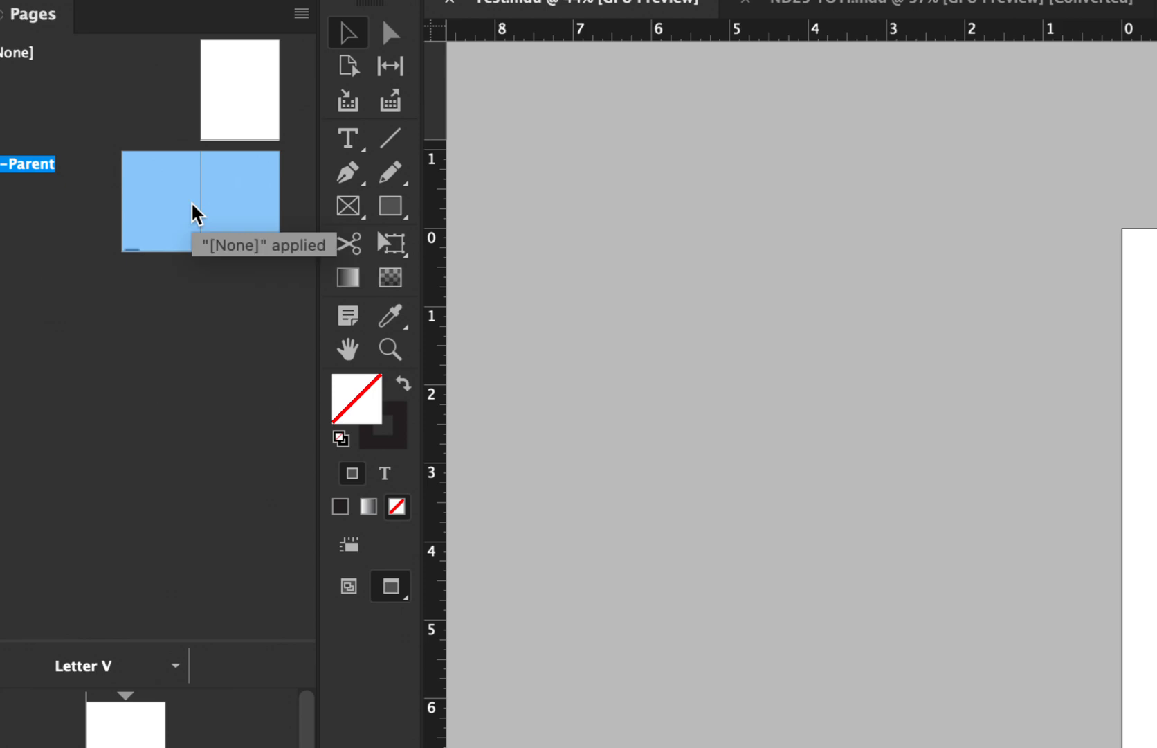
# - Try duplicating the A-Parent spread with both pages selected, undoing the copy each time
pyautogui.click(239, 135)
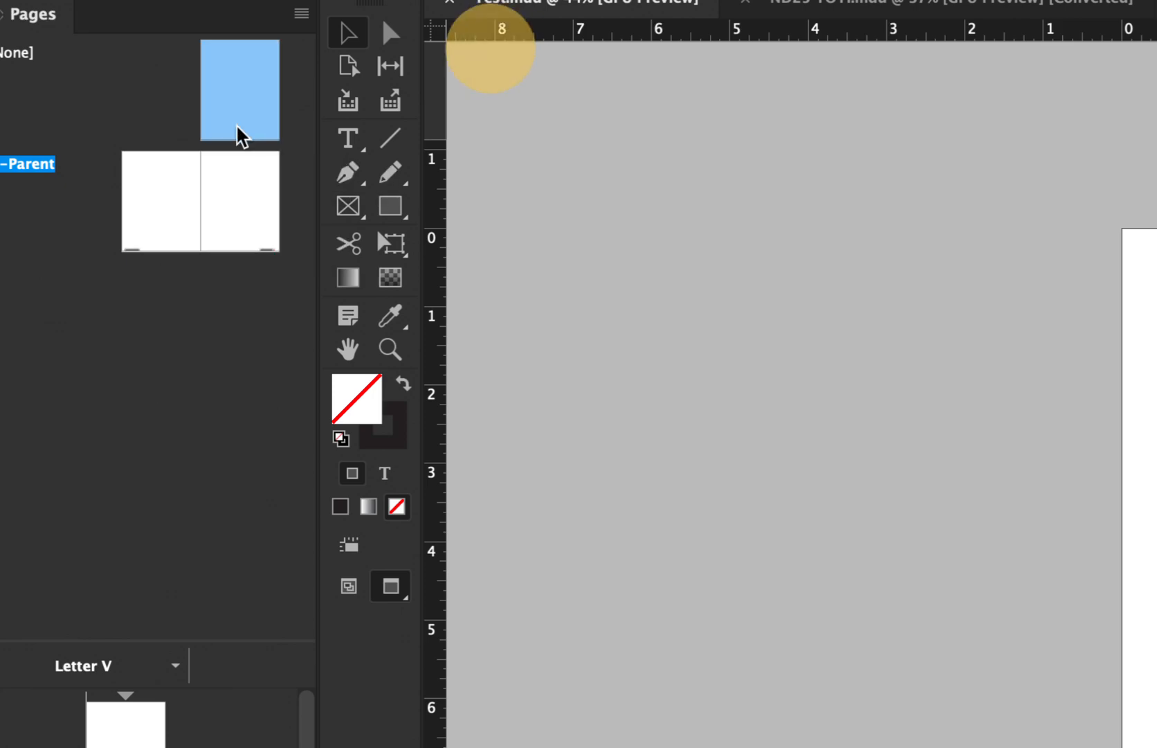
pyautogui.click(194, 198)
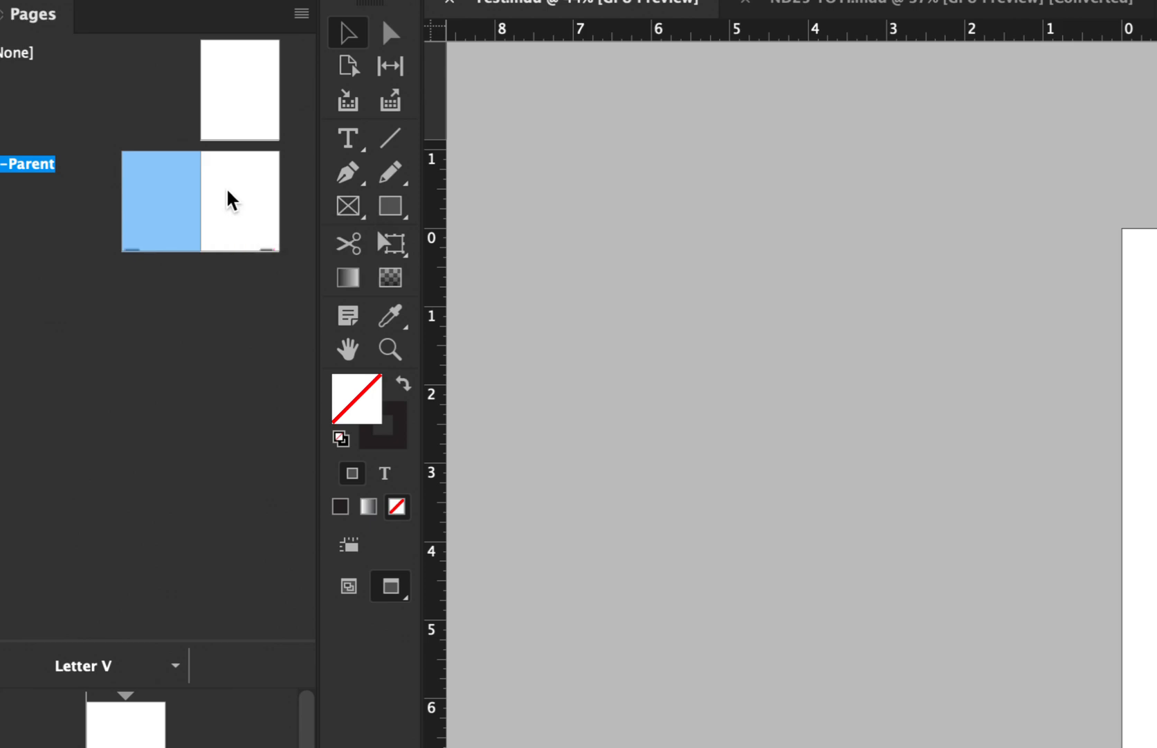
pyautogui.keyDown('shift'); pyautogui.click(235, 199); pyautogui.keyUp('shift')
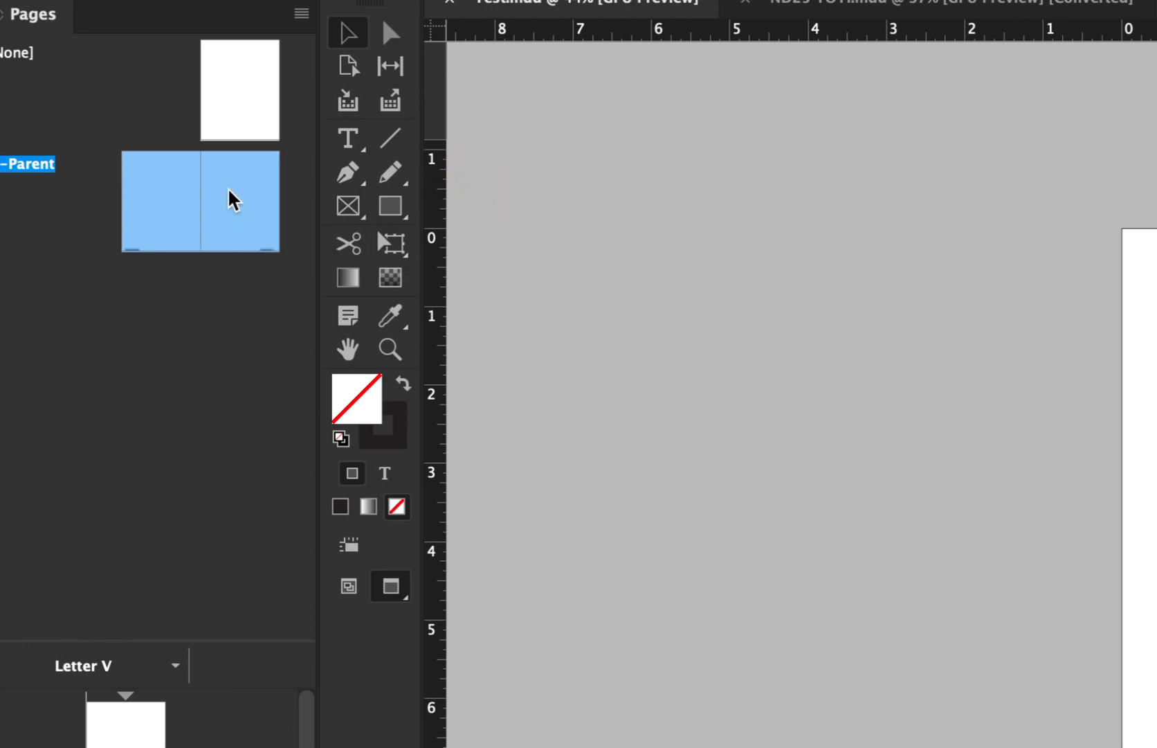
pyautogui.rightClick(229, 200)
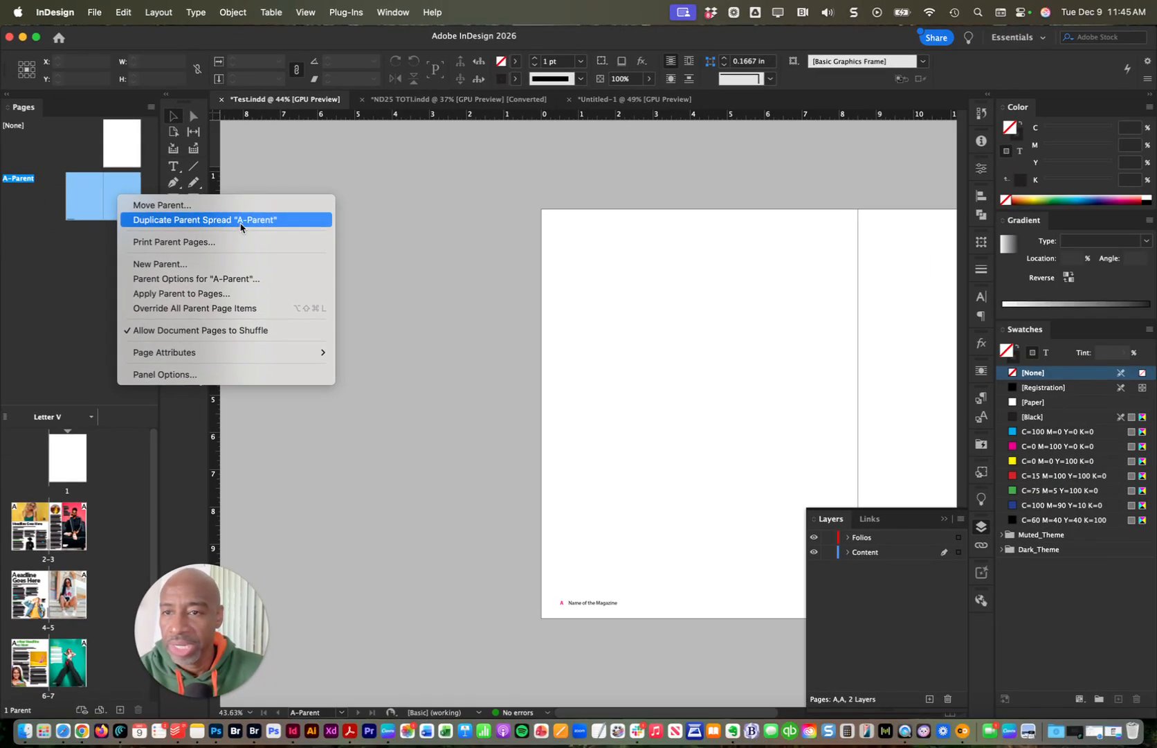
pyautogui.click(239, 228)
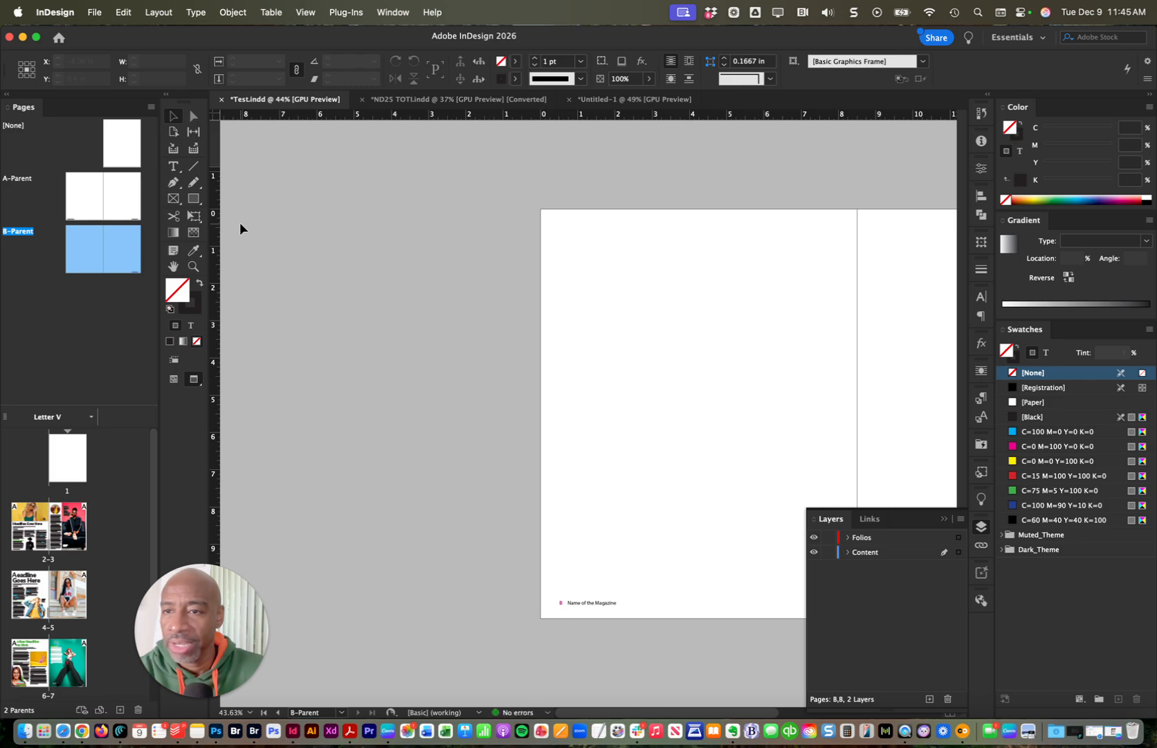
pyautogui.press('super+z')
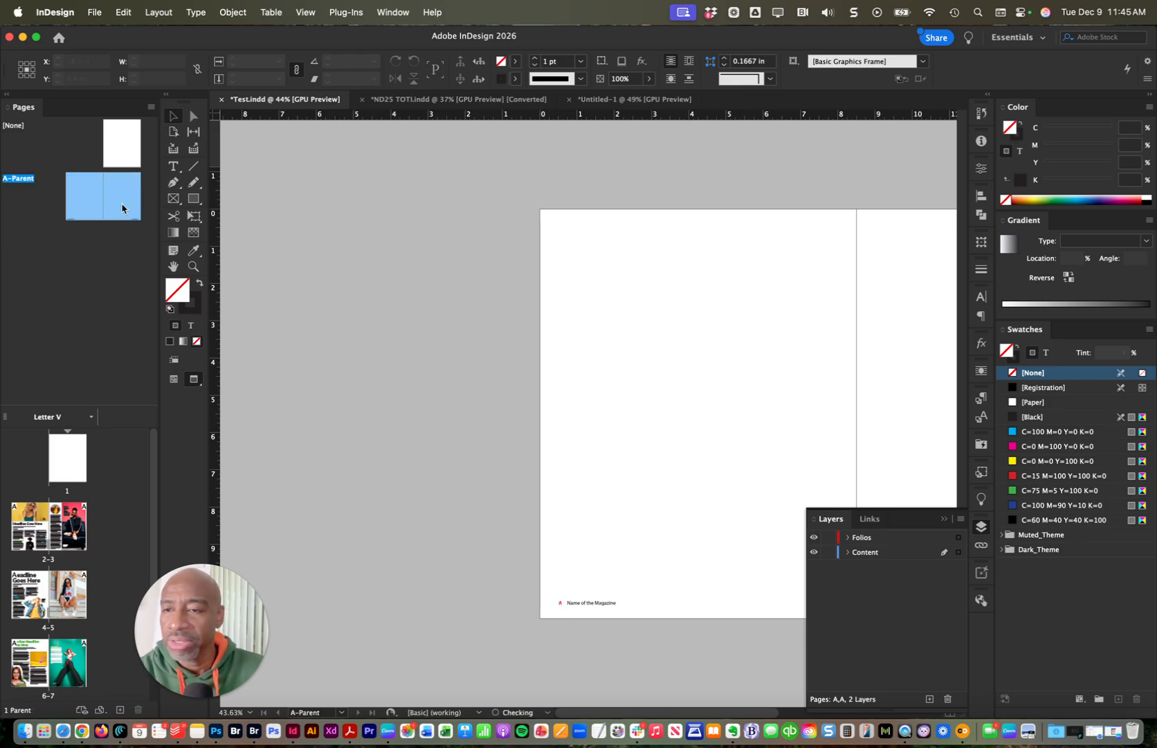
pyautogui.rightClick(123, 206)
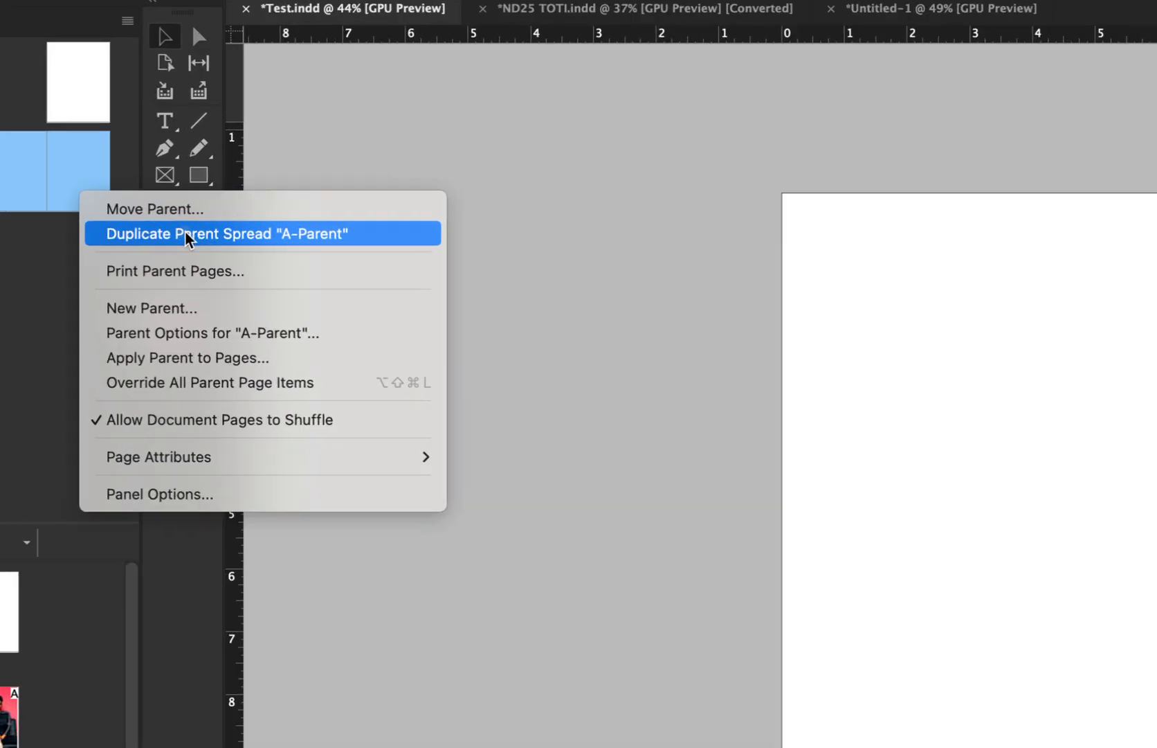
pyautogui.click(186, 234)
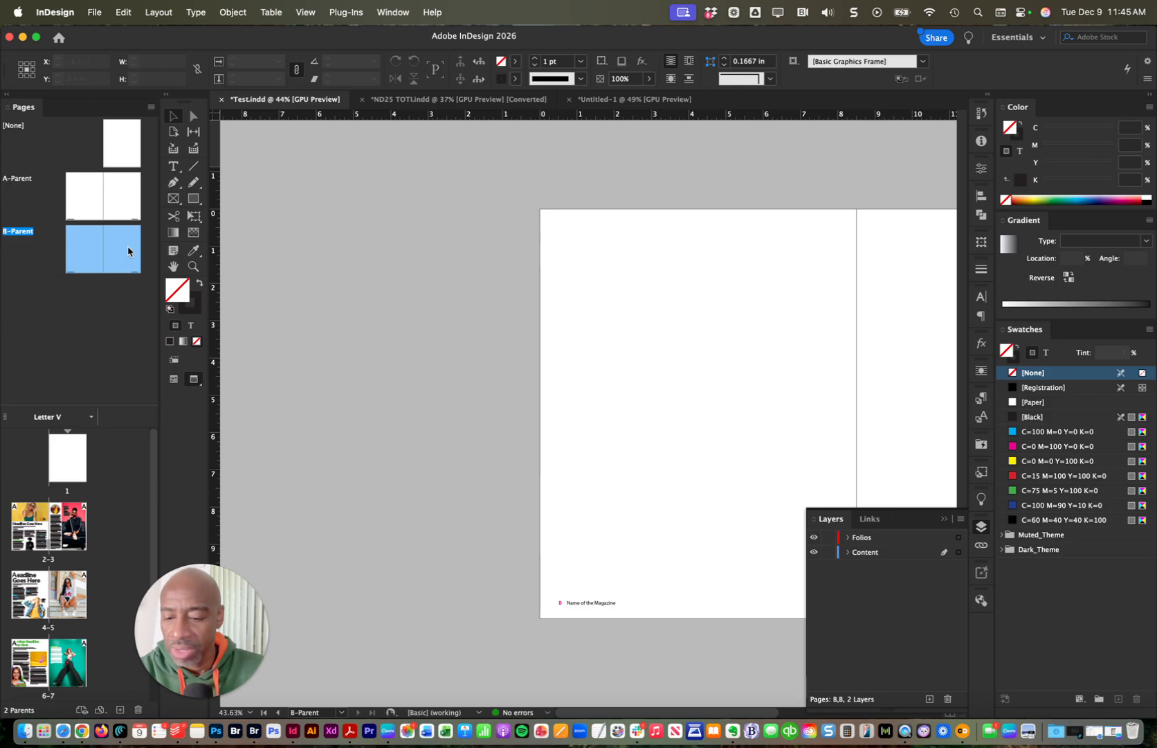
pyautogui.press('super+z')
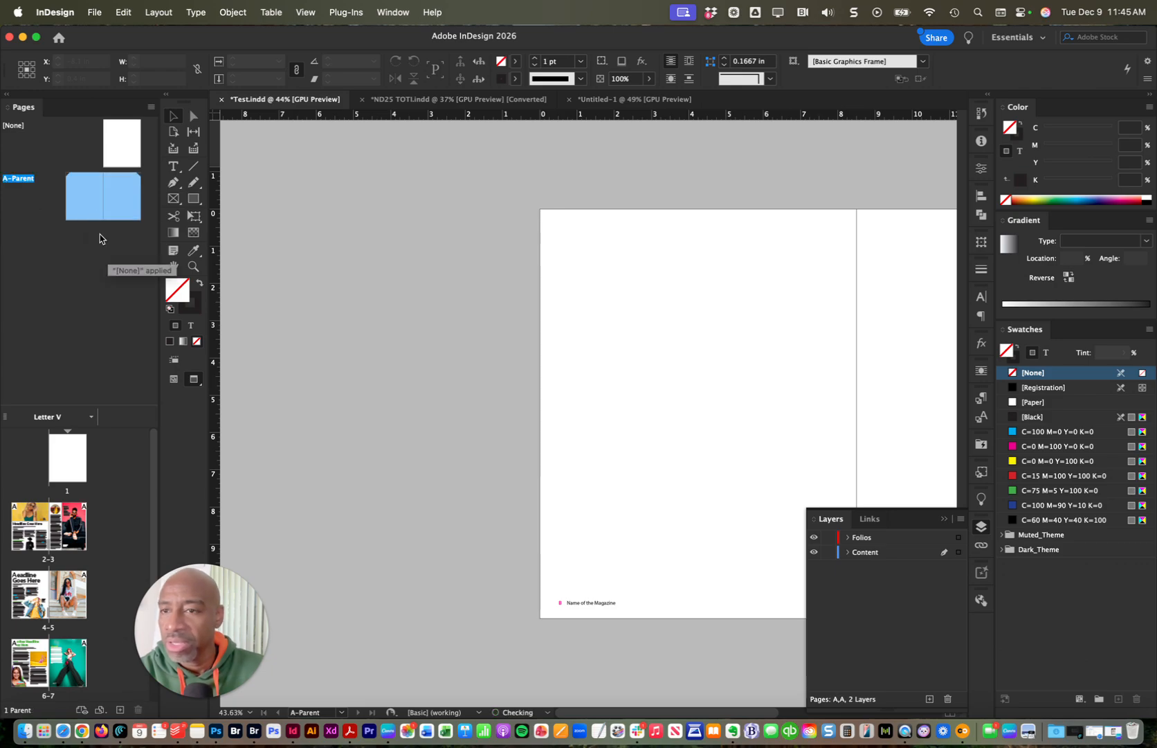
# - Reselect both A-Parent pages, duplicate the spread and its copy, and undo both duplications
pyautogui.click(126, 148)
pyautogui.click(97, 193)
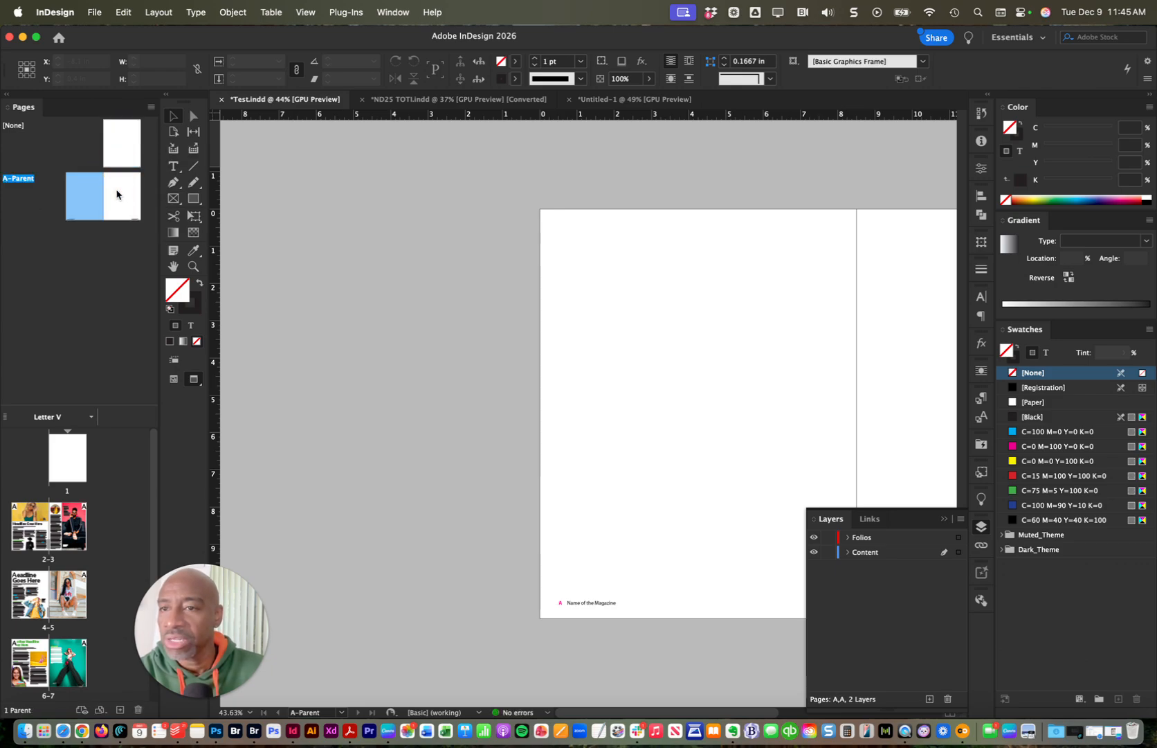
pyautogui.click(116, 194)
pyautogui.rightClick(114, 191)
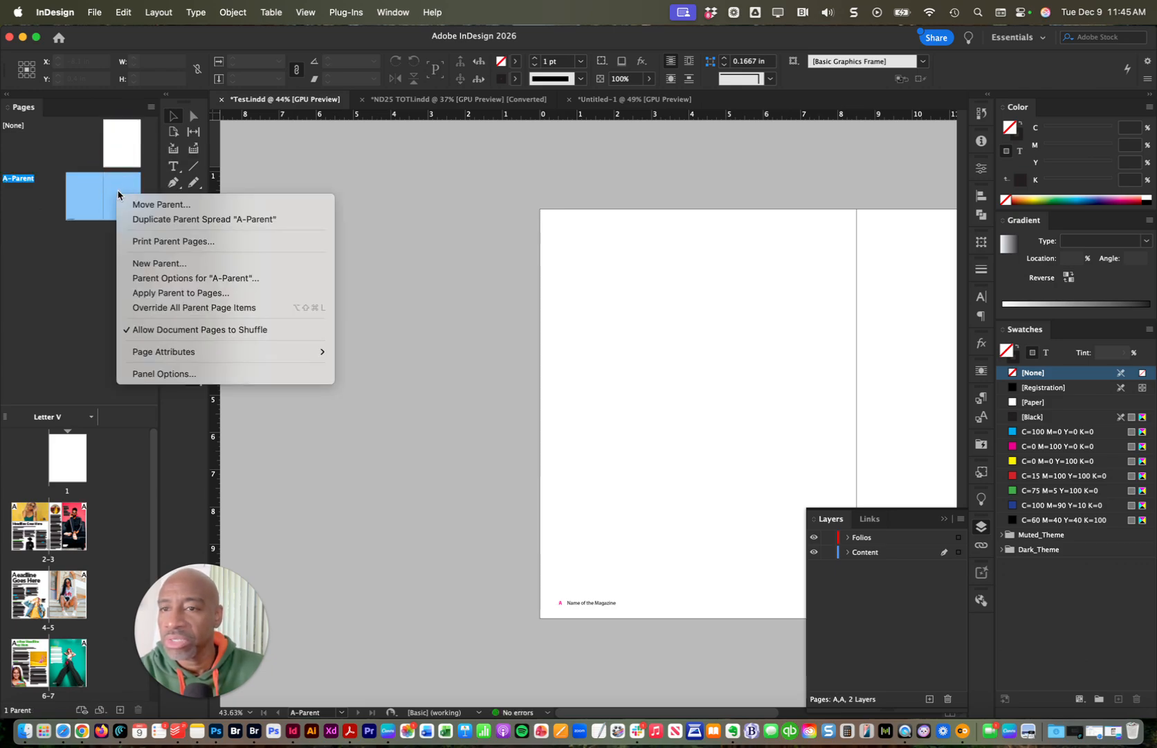
pyautogui.click(171, 218)
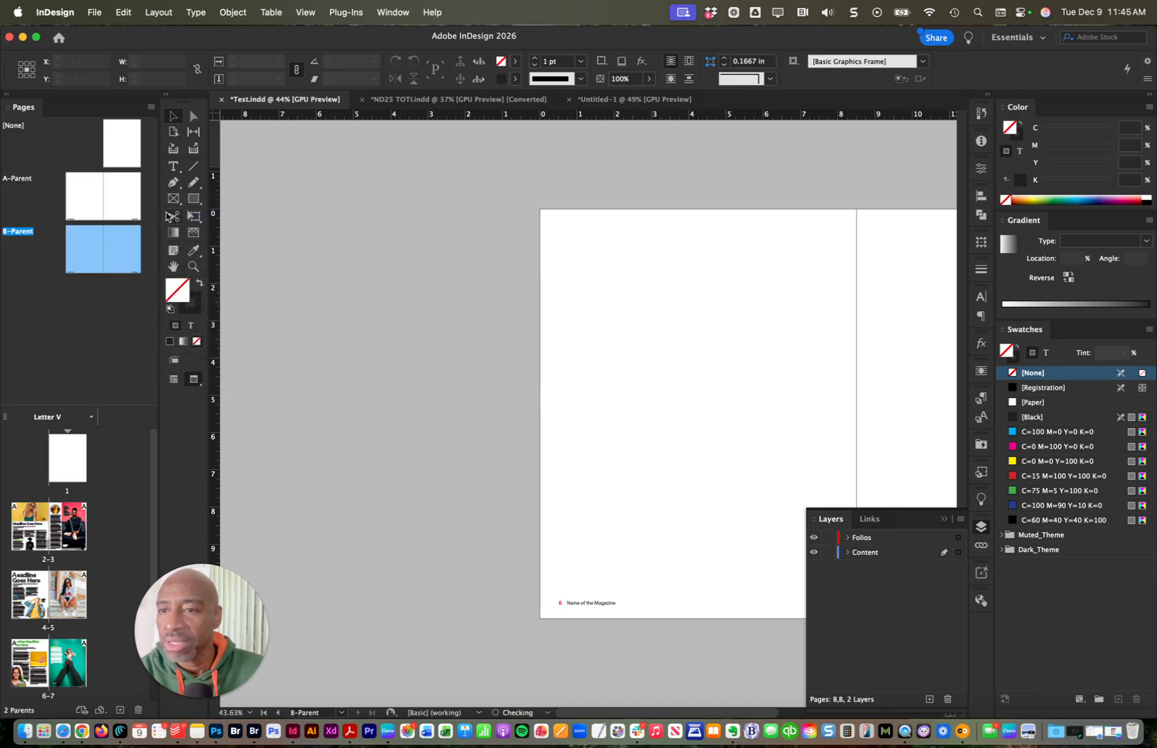
pyautogui.rightClick(108, 256)
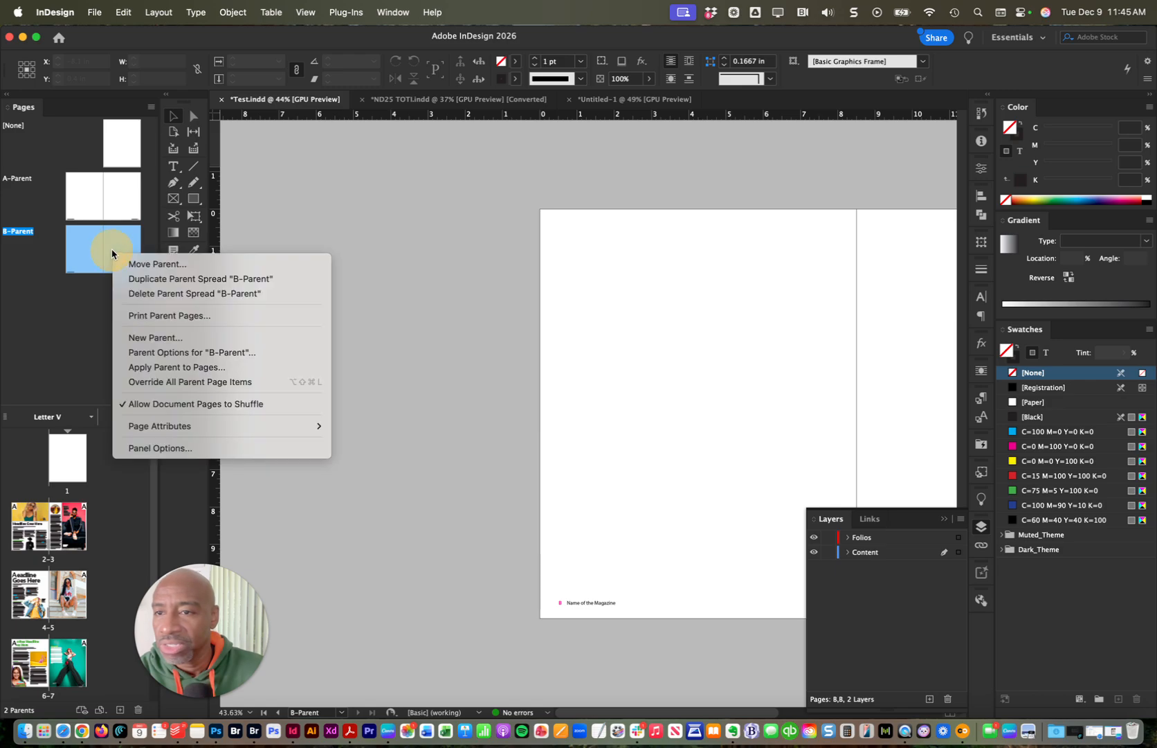
pyautogui.click(170, 278)
pyautogui.press('super+z')
pyautogui.press('super+z')
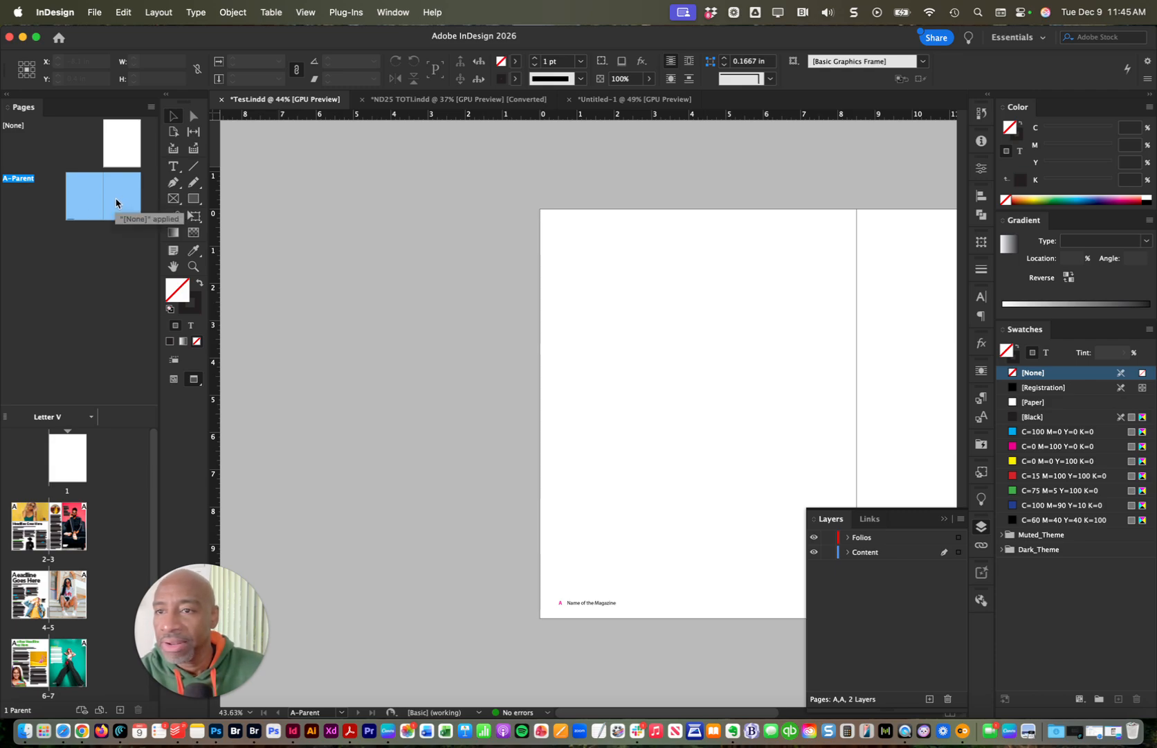
# - Duplicate the A-Parent spread as a second parent spread
pyautogui.rightClick(116, 202)
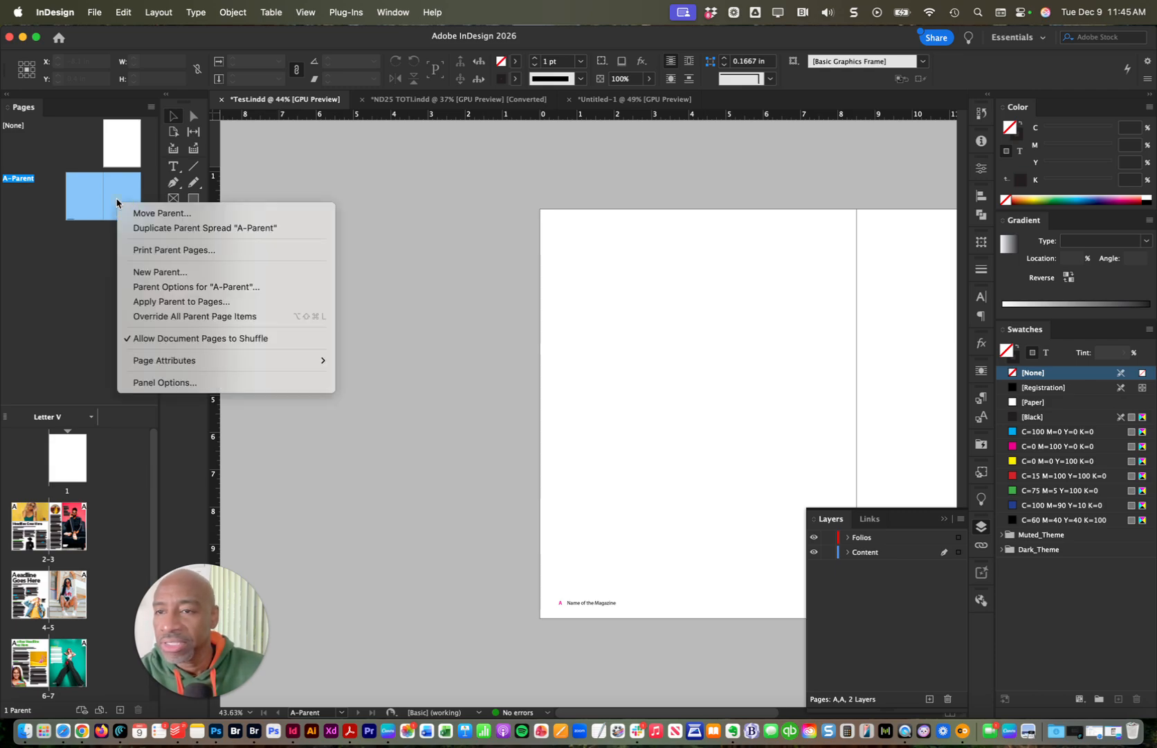
pyautogui.click(236, 229)
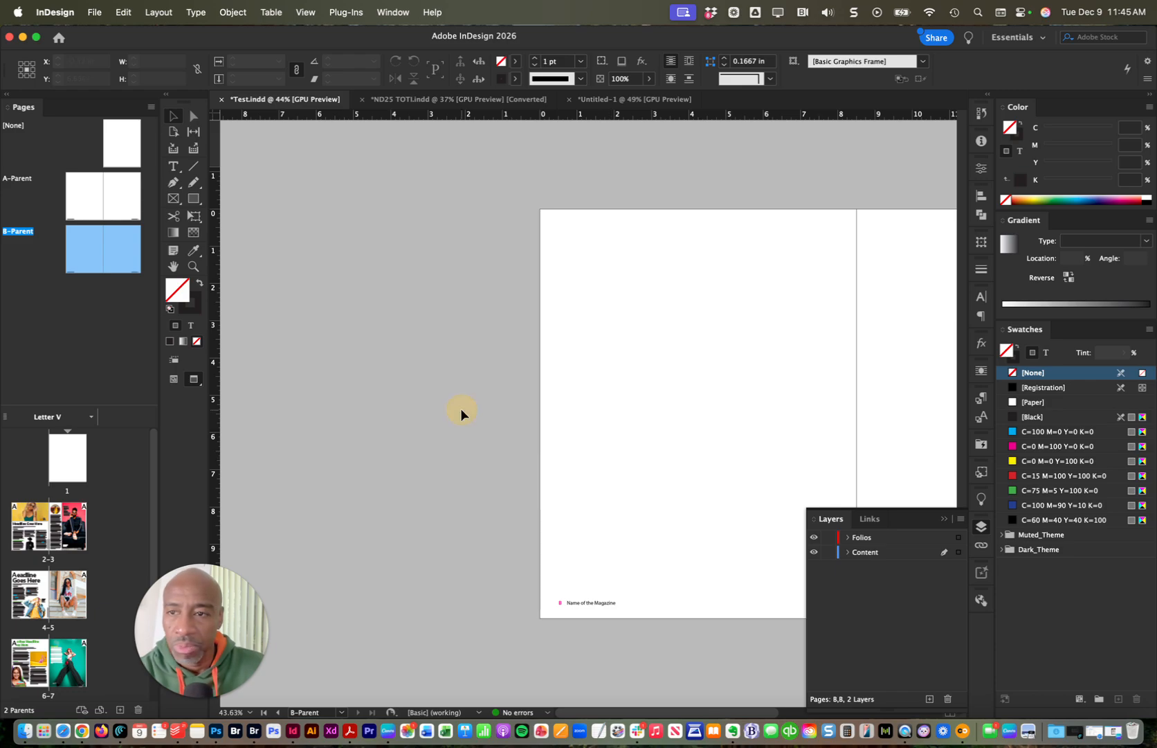
# - Select both footer frames on the B-Parent spread and color their text [Paper]
pyautogui.keyDown('alt'); pyautogui.click(693, 476); pyautogui.keyUp('alt')
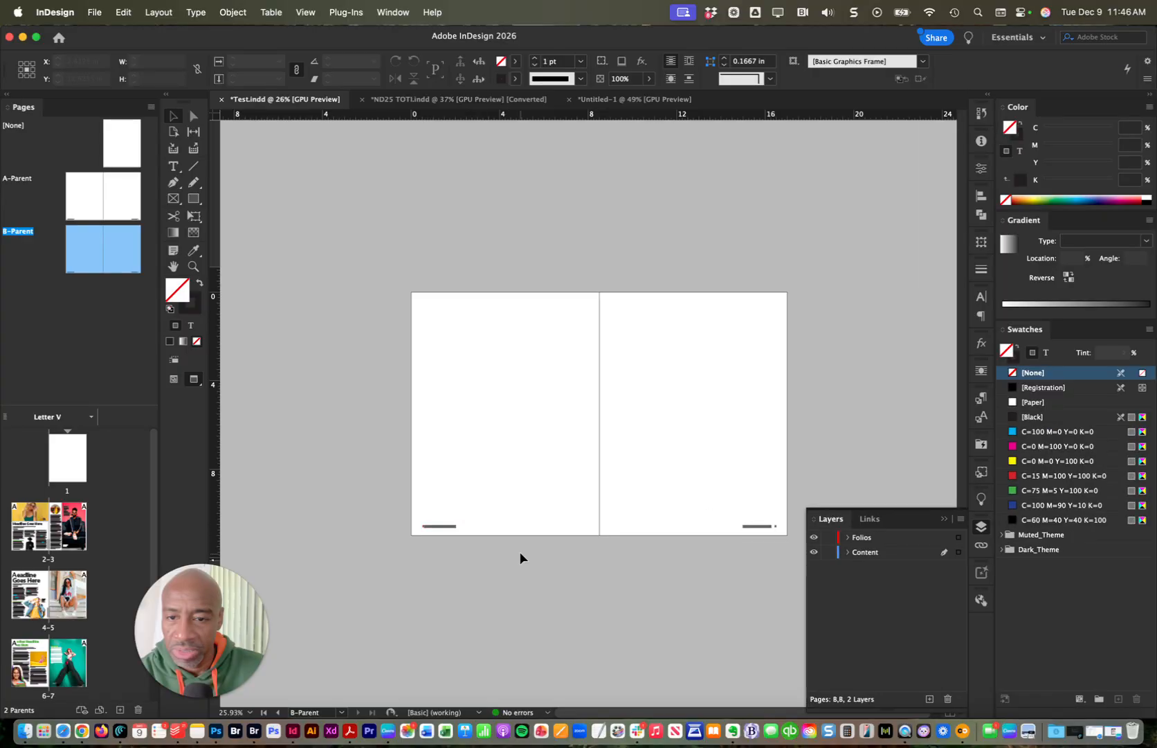
pyautogui.moveTo(341, 558); pyautogui.dragTo(449, 416)
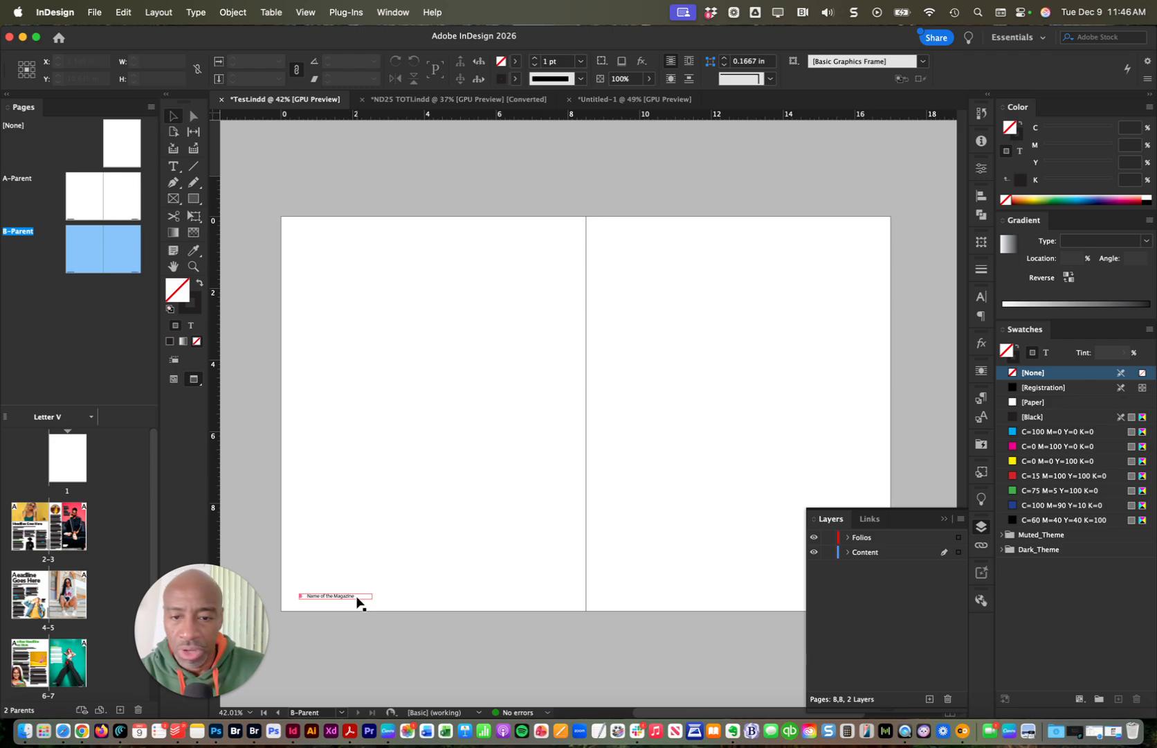
pyautogui.click(944, 519)
pyautogui.moveTo(307, 543); pyautogui.dragTo(866, 630)
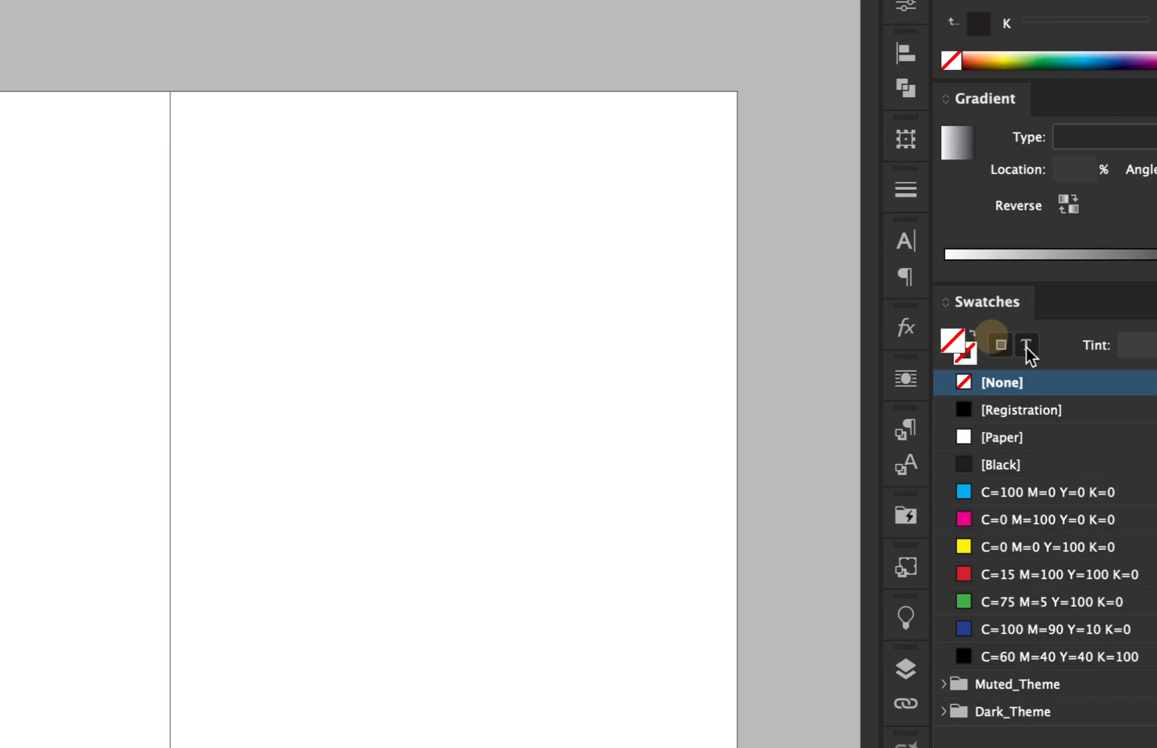
pyautogui.click(1027, 346)
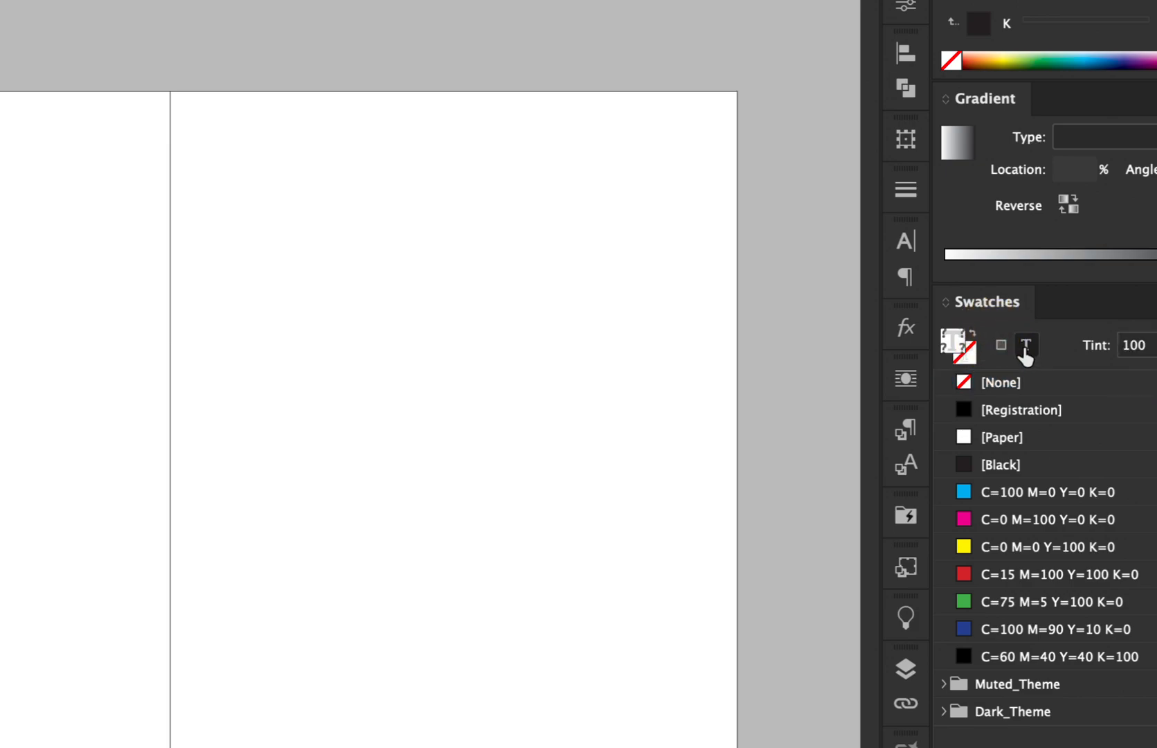
pyautogui.click(999, 436)
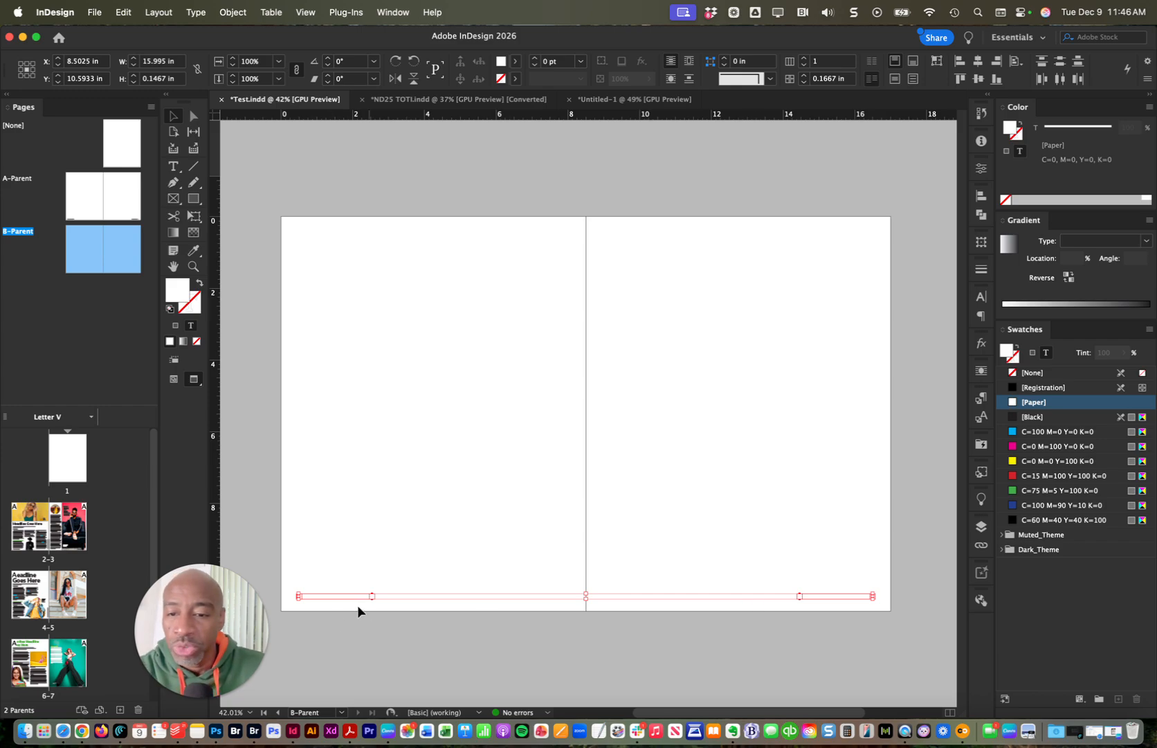
# - Deselect the footers, turn off Preview mode and examine the left B-Parent footer up close
pyautogui.click(381, 632)
pyautogui.press('w')
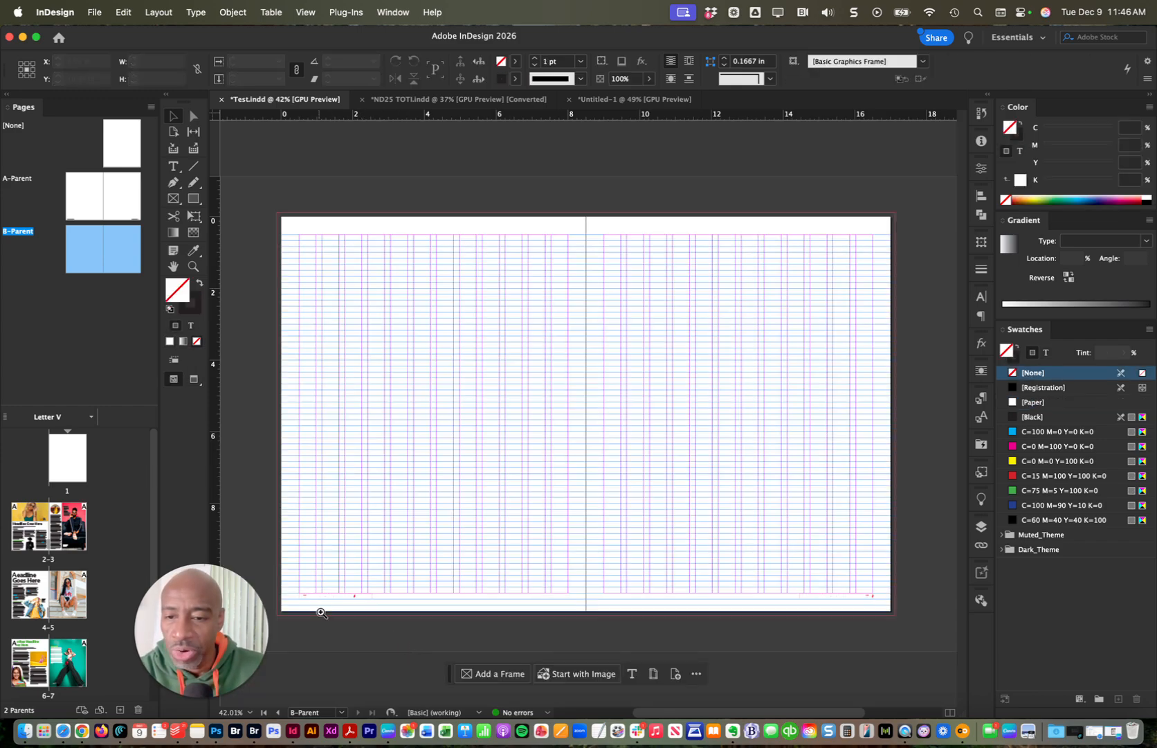
pyautogui.moveTo(321, 612); pyautogui.dragTo(475, 592)
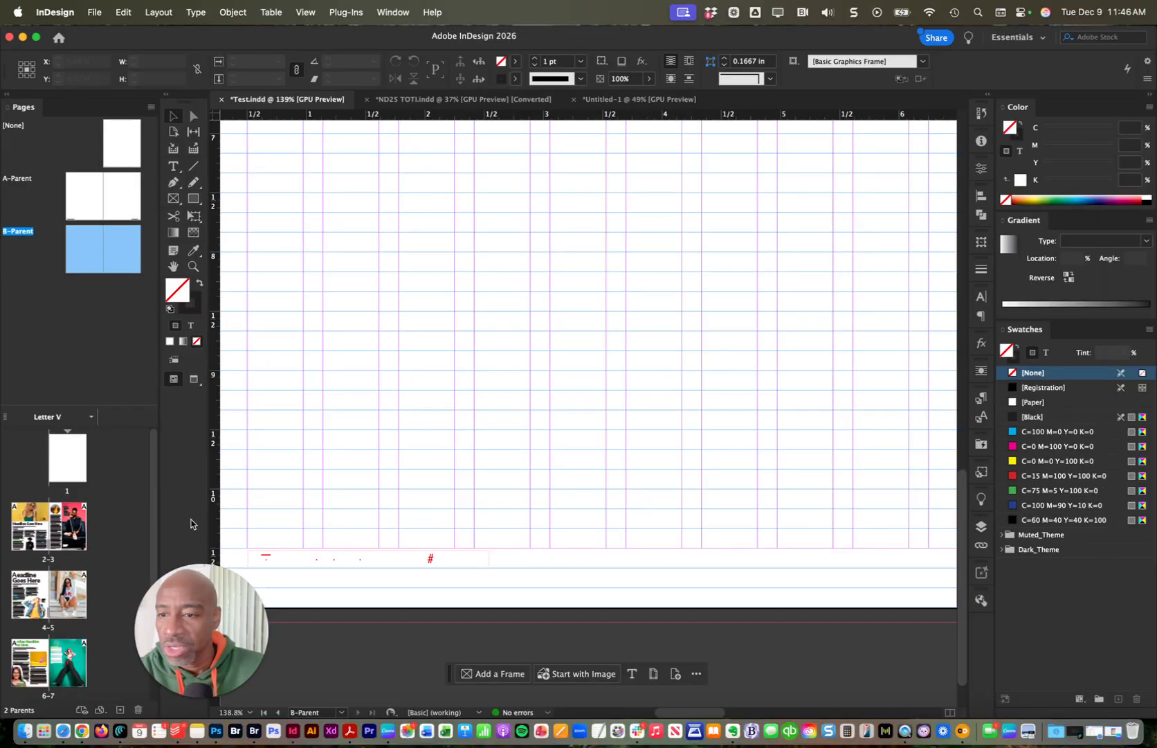
pyautogui.scroll(-3, 36, 632)
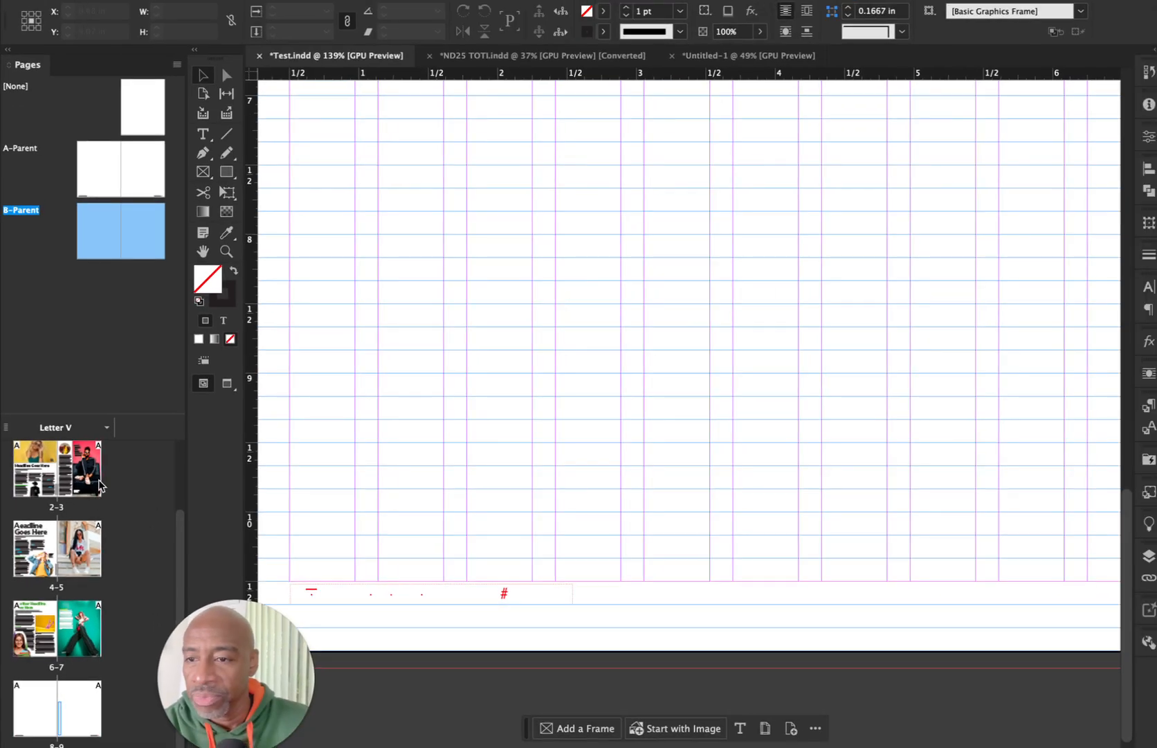
# - Apply the right-hand B-Parent page to page 3 and open that page to check its footer
pyautogui.click(80, 431)
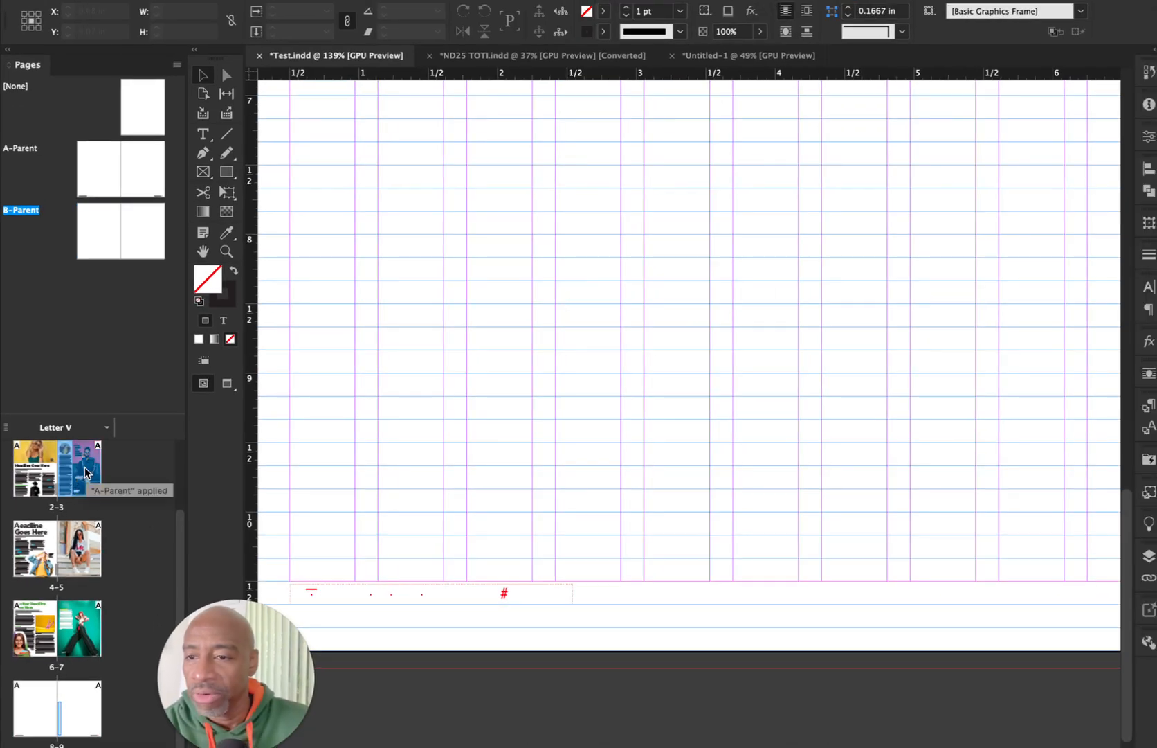
pyautogui.click(141, 233)
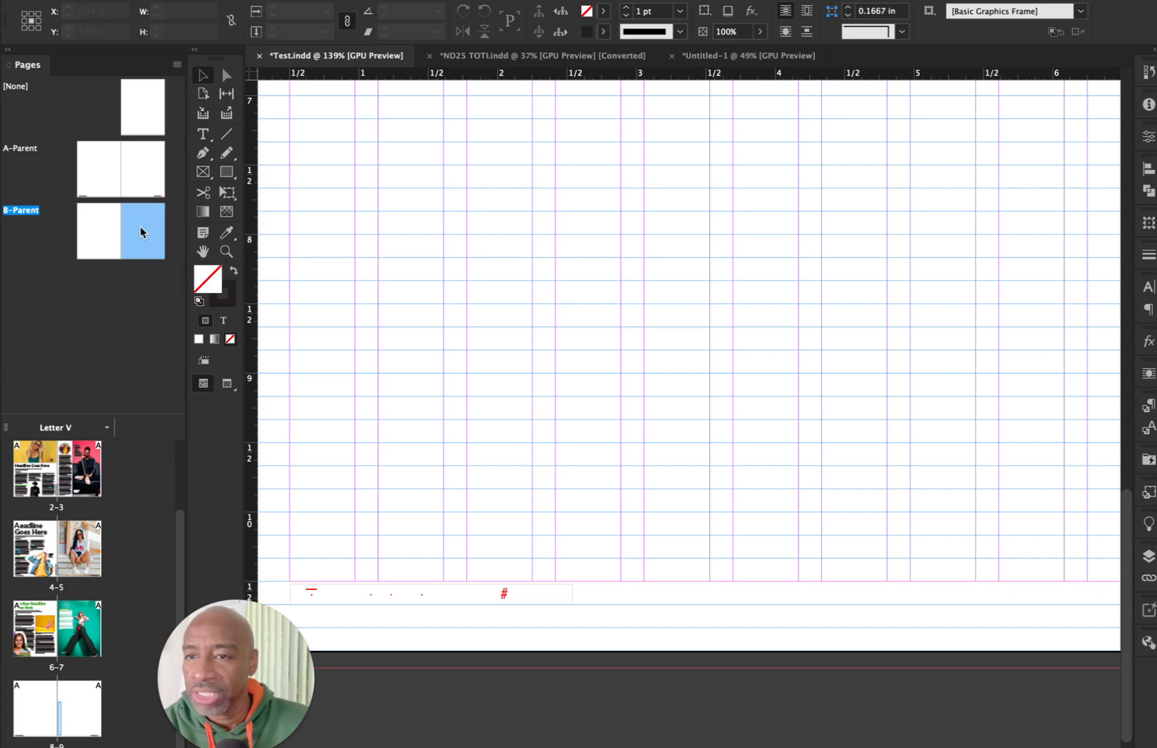
pyautogui.moveTo(140, 233); pyautogui.dragTo(88, 468)
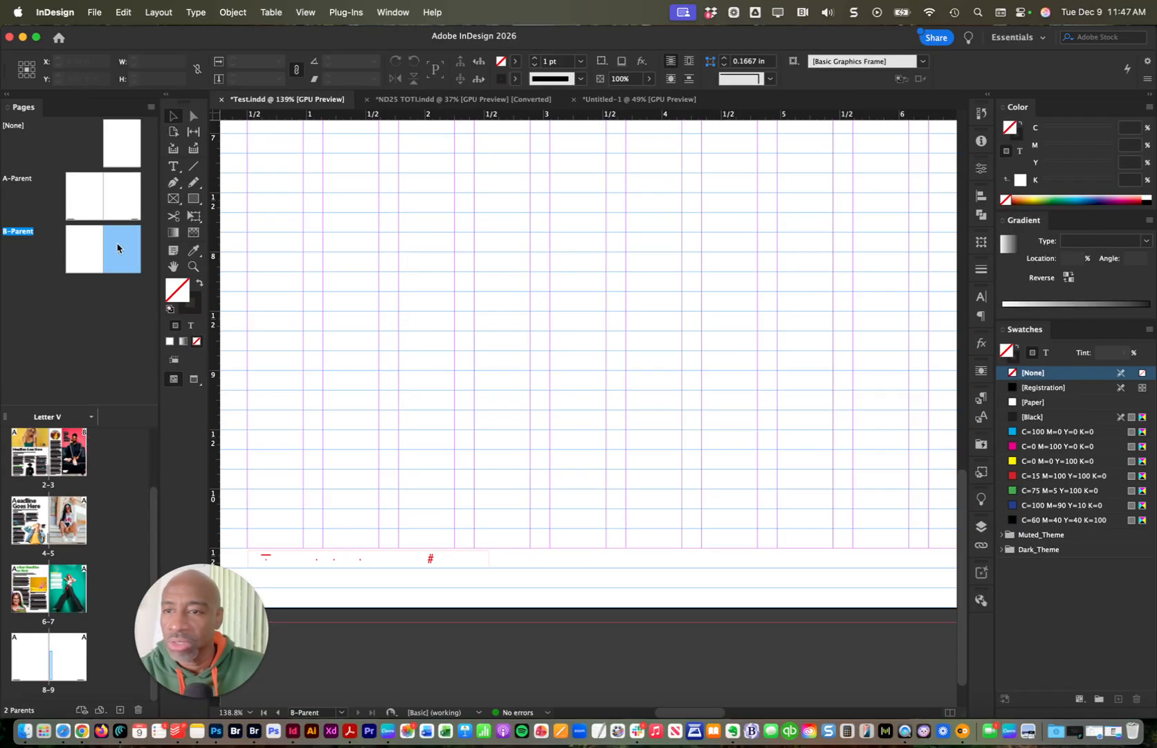
pyautogui.doubleClick(72, 451)
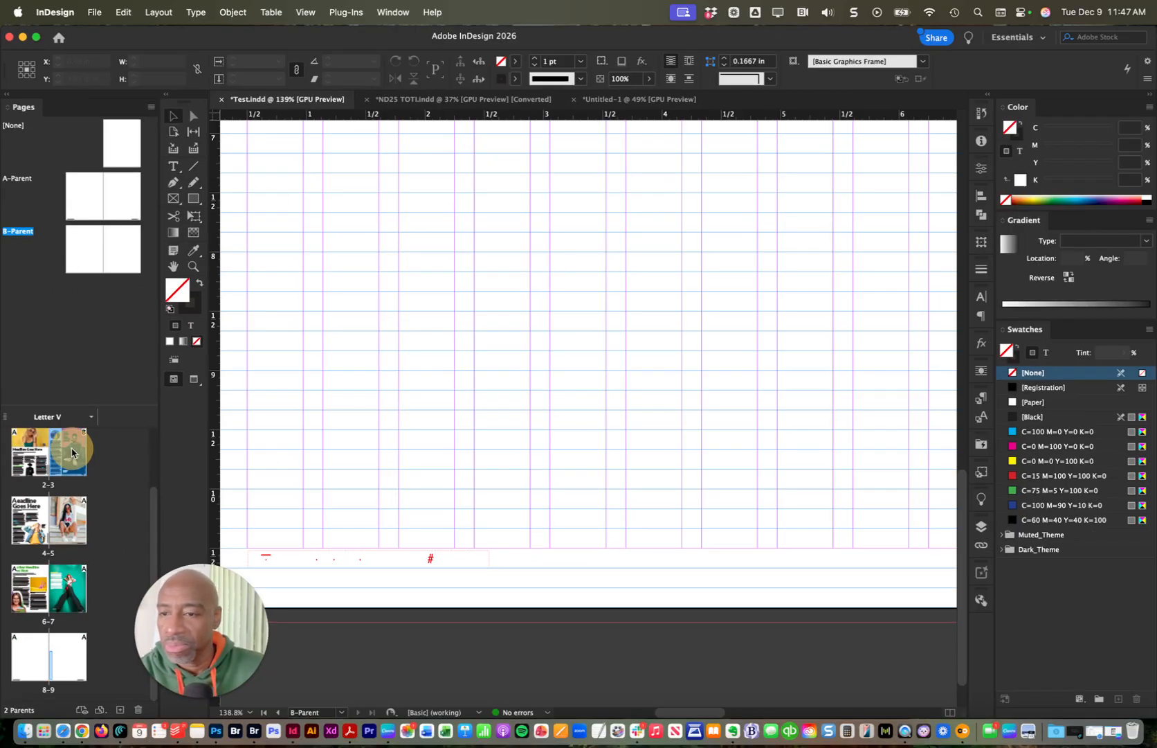
pyautogui.hscroll(10, 644, 474)
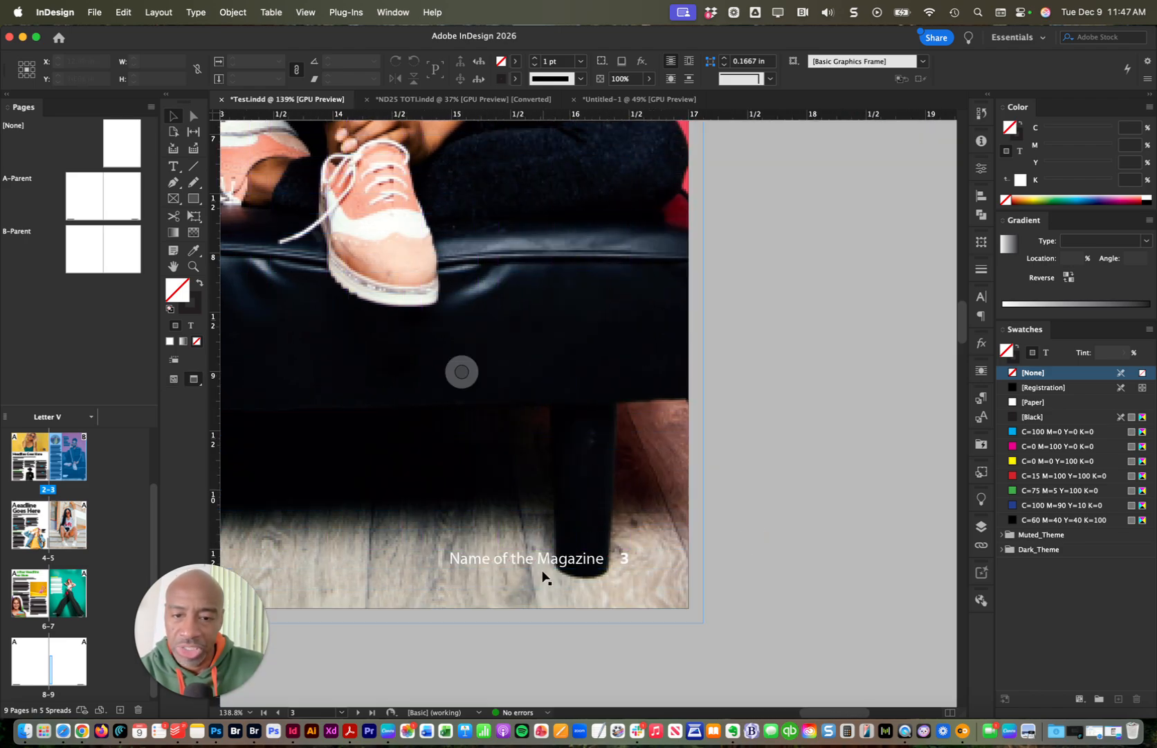
# - Check the footer on page 7 and apply B-Parent to that page through Apply Parent to Pages
pyautogui.moveTo(531, 569); pyautogui.dragTo(731, 597)
pyautogui.scroll(-15, 736, 597)
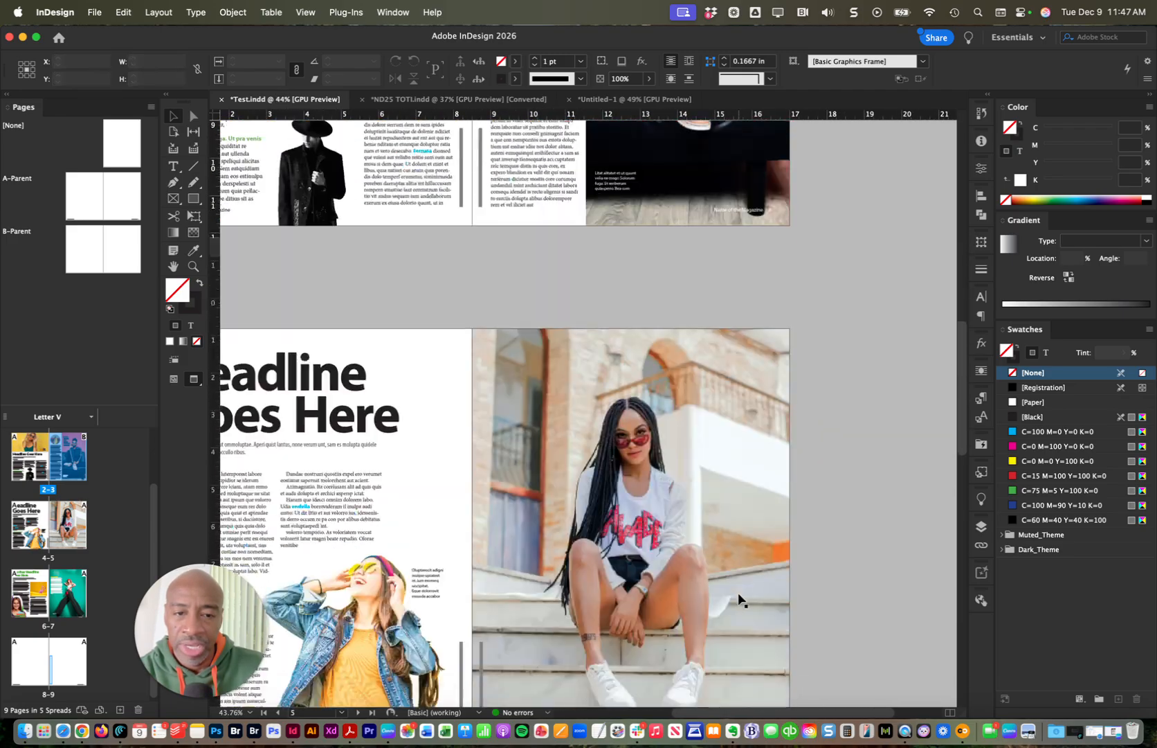
pyautogui.scroll(-10, 732, 433)
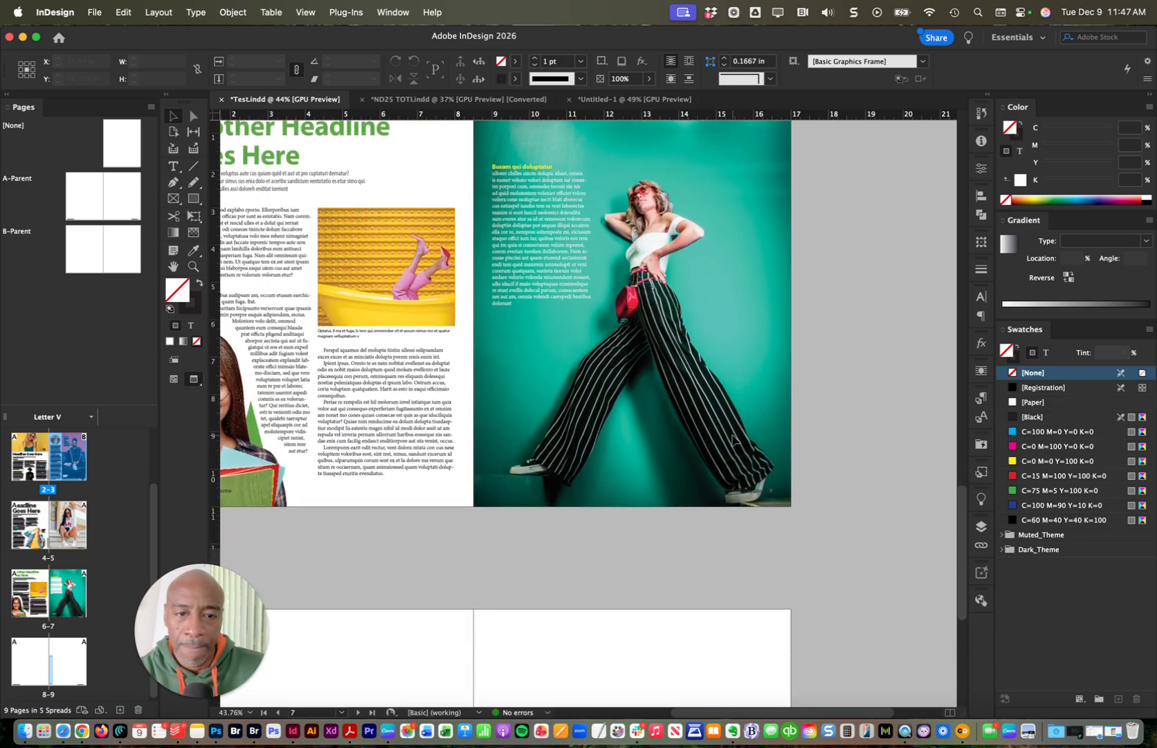
pyautogui.moveTo(764, 501); pyautogui.dragTo(900, 479)
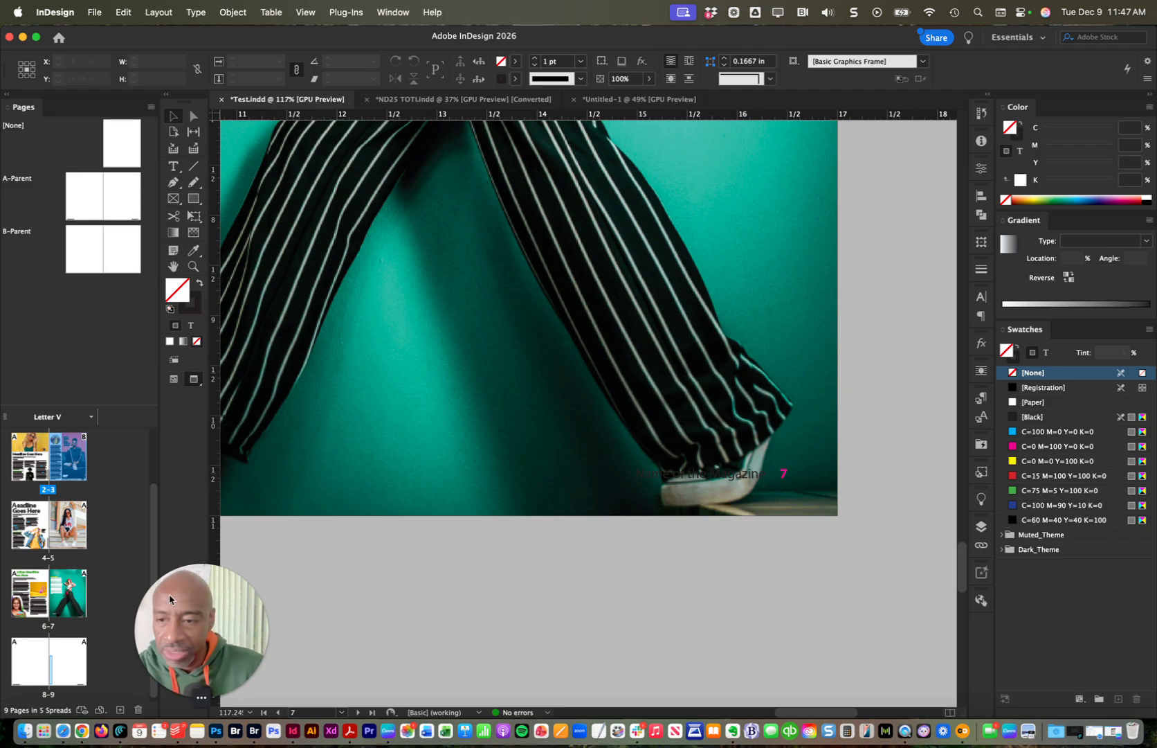
pyautogui.scroll(-1, 67, 579)
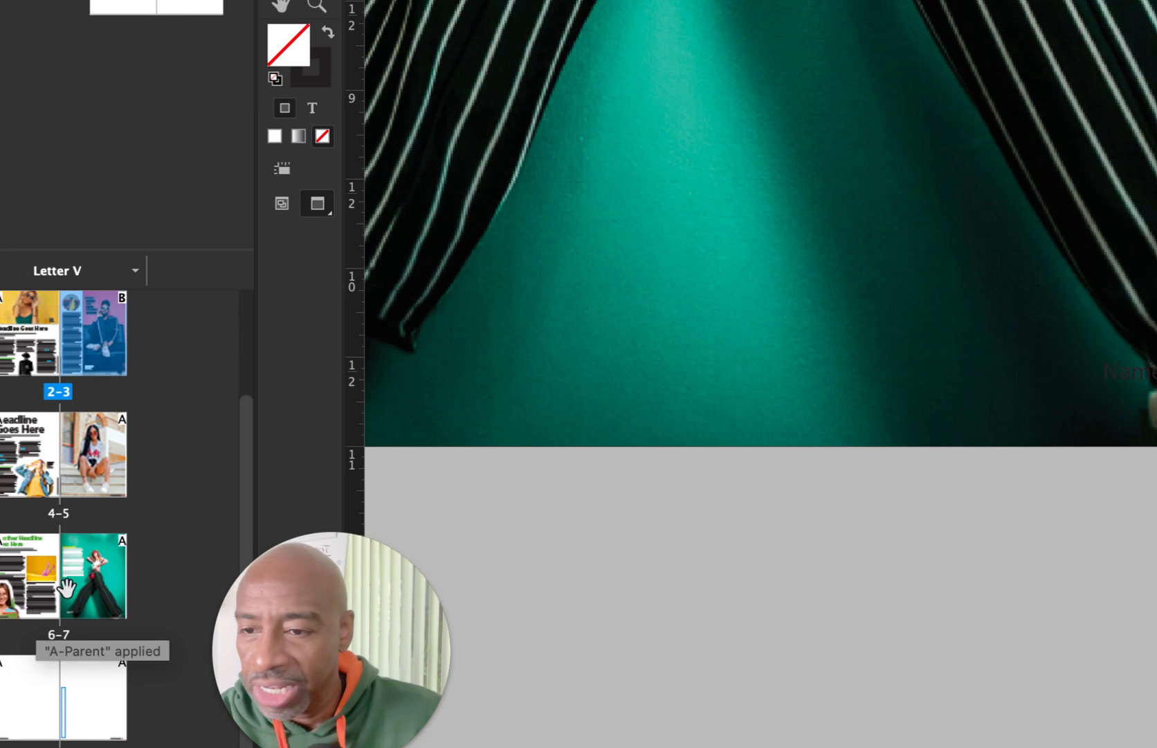
pyautogui.rightClick(101, 571)
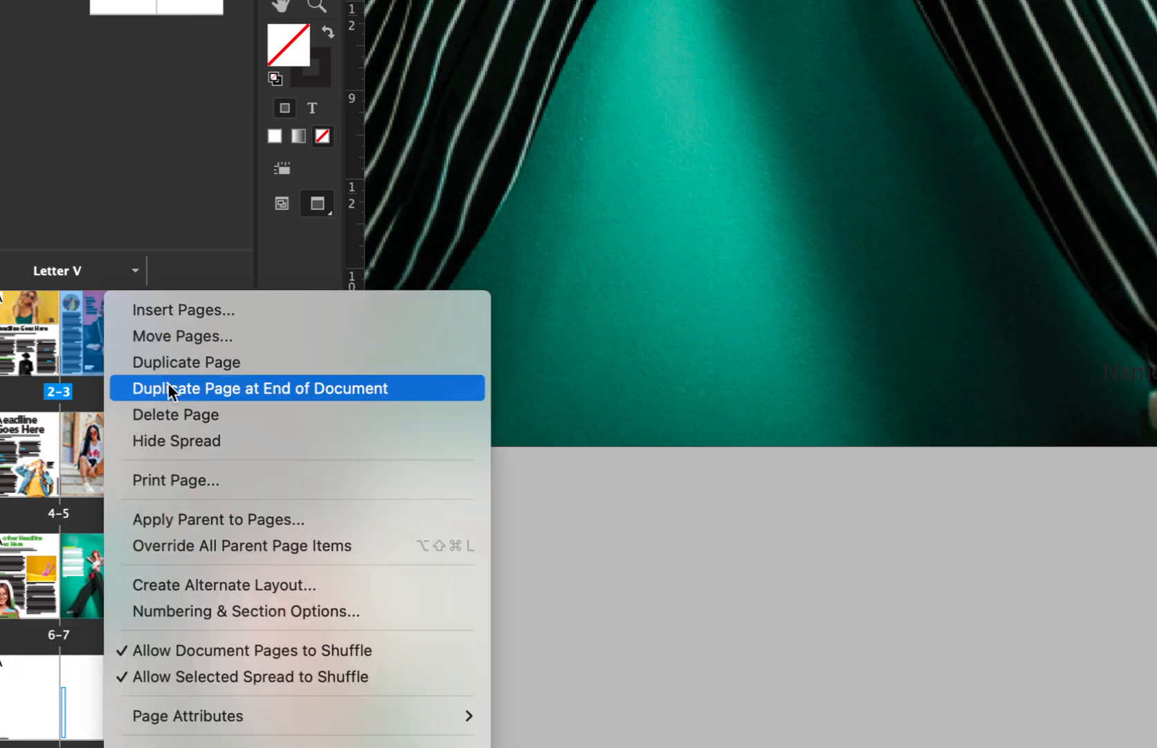
pyautogui.click(225, 520)
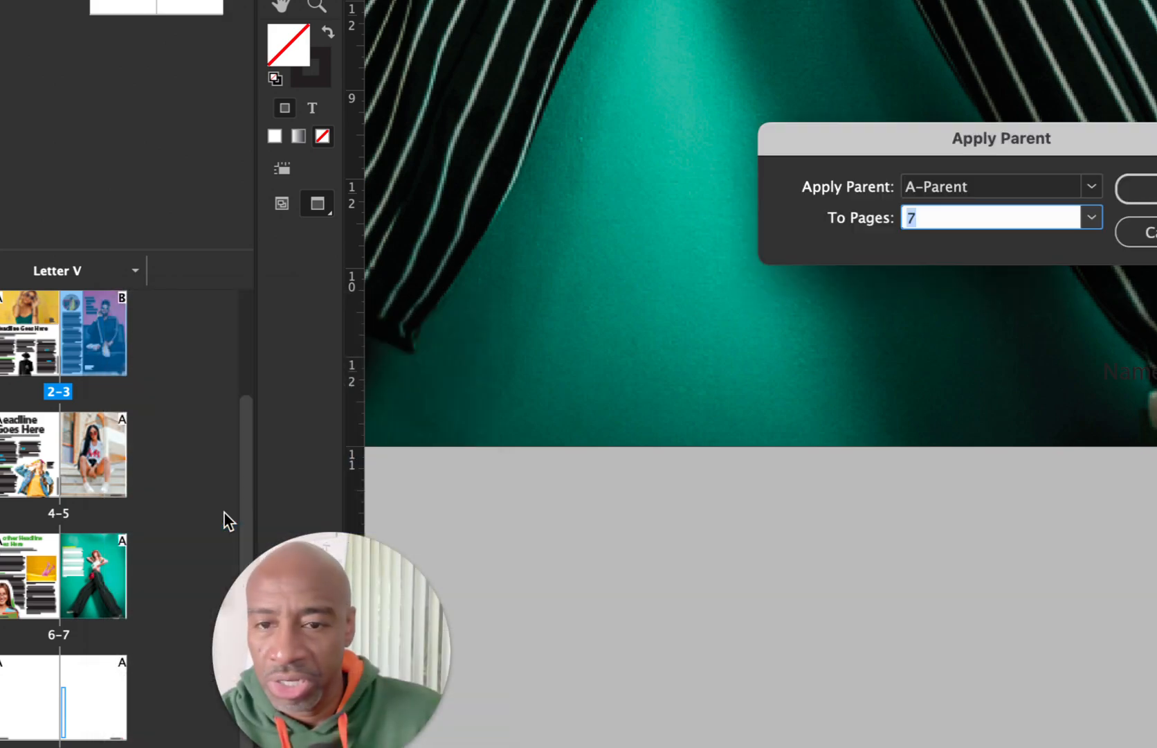
pyautogui.click(1023, 189)
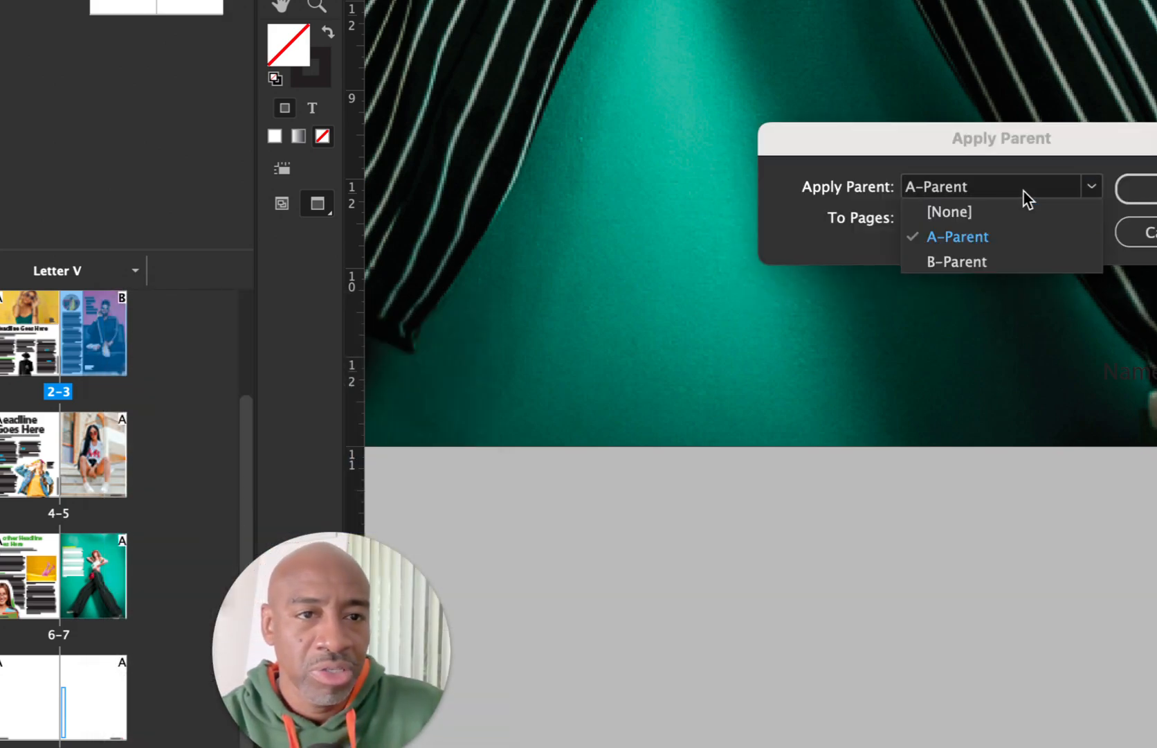
pyautogui.click(1011, 261)
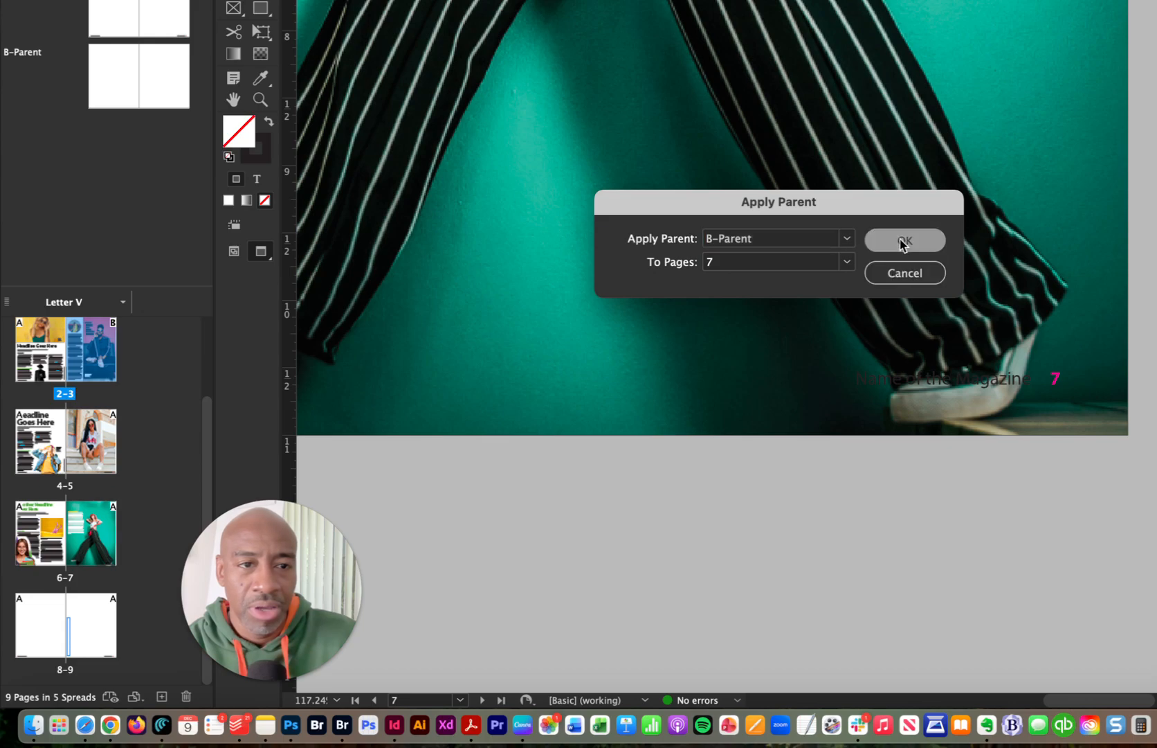
pyautogui.click(1149, 189)
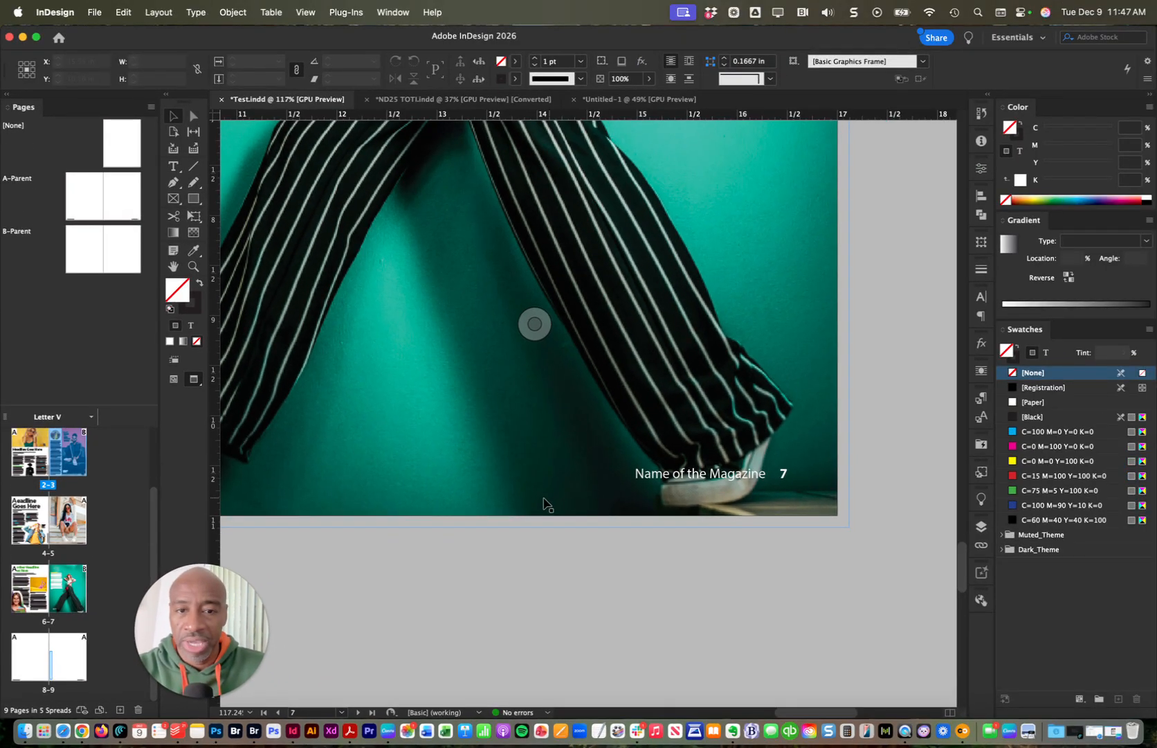
# - Check the footer on page 6 and apply the left-hand B-Parent page to it
pyautogui.hscroll(-3, 585, 488)
pyautogui.click(643, 568)
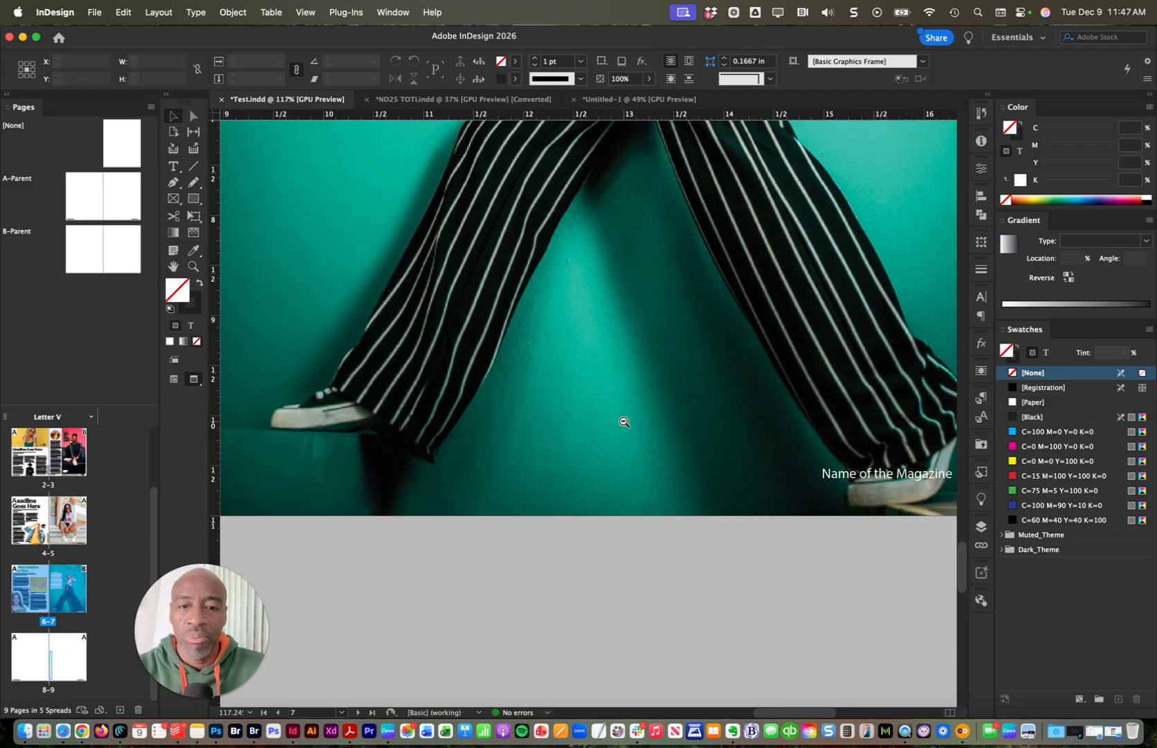
pyautogui.moveTo(623, 422); pyautogui.dragTo(489, 445)
pyautogui.hscroll(-1, 666, 482)
pyautogui.scroll(-2, 665, 481)
pyautogui.hscroll(-3, 663, 481)
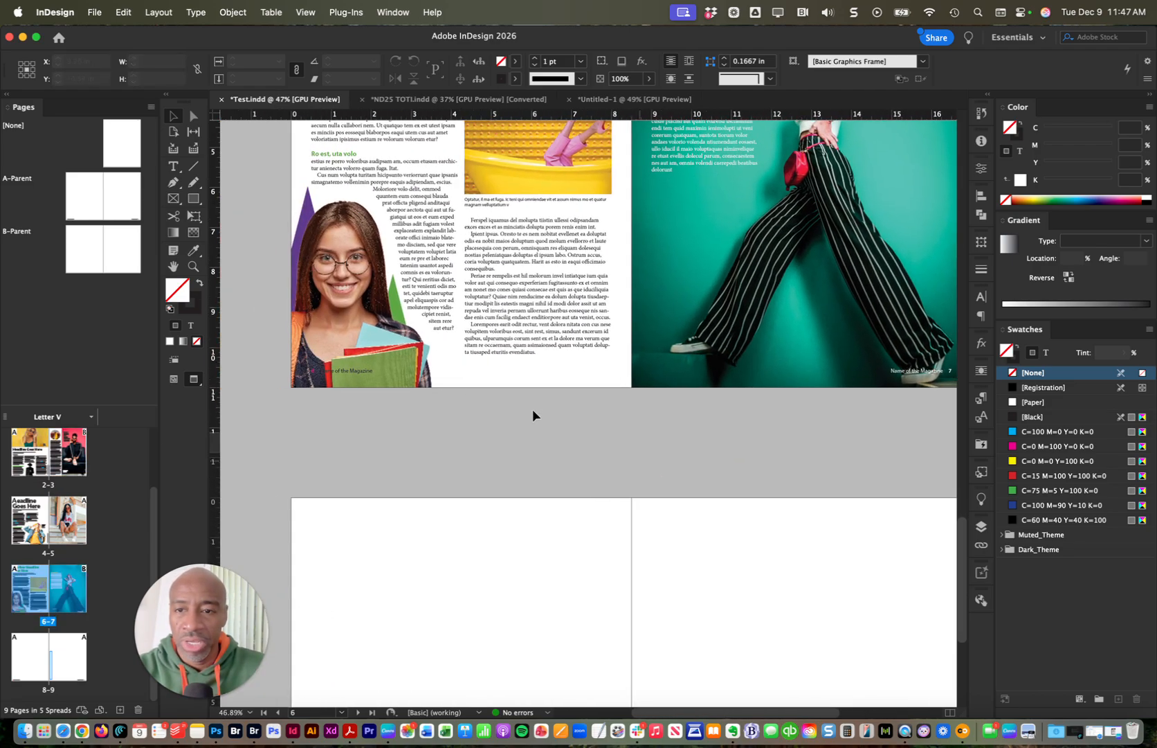
pyautogui.moveTo(286, 368); pyautogui.dragTo(394, 376)
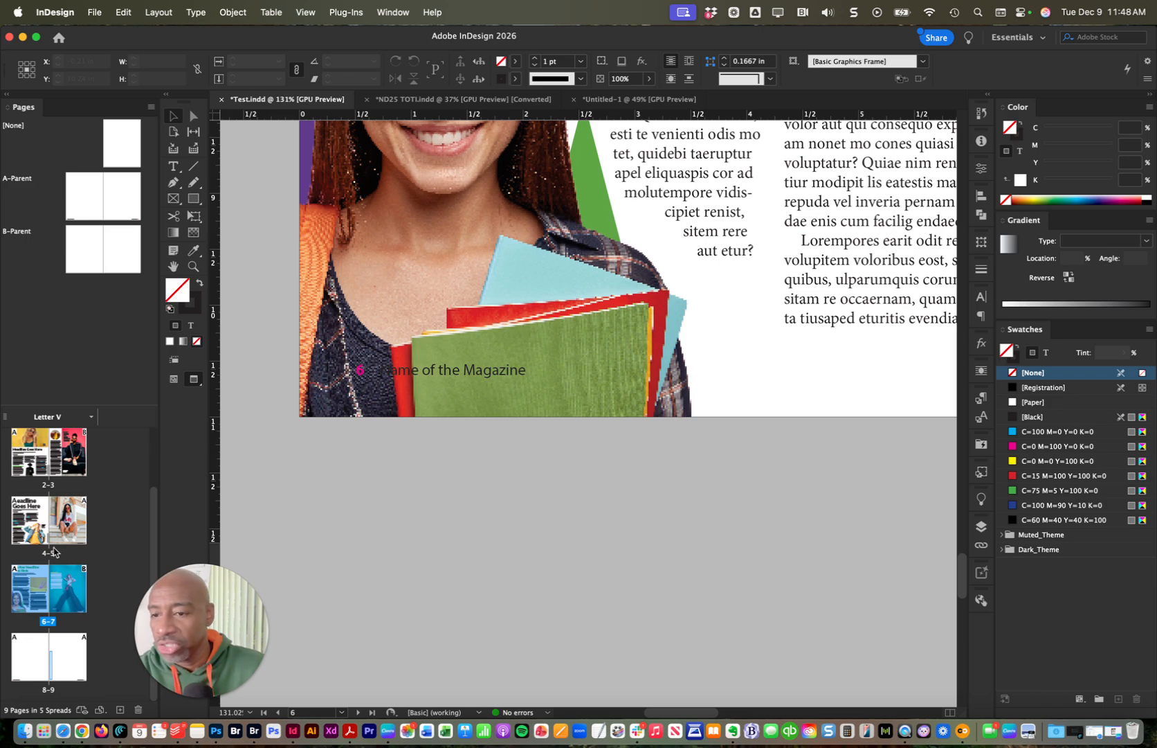
pyautogui.click(83, 248)
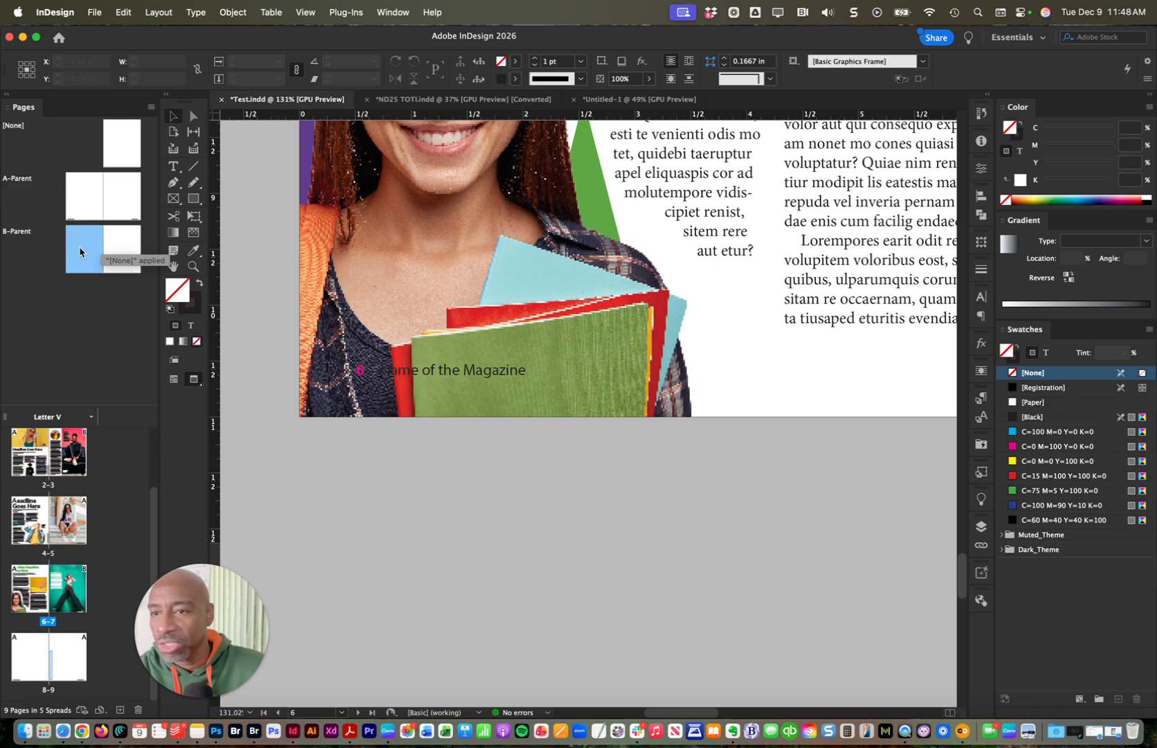
pyautogui.moveTo(76, 247); pyautogui.dragTo(35, 592)
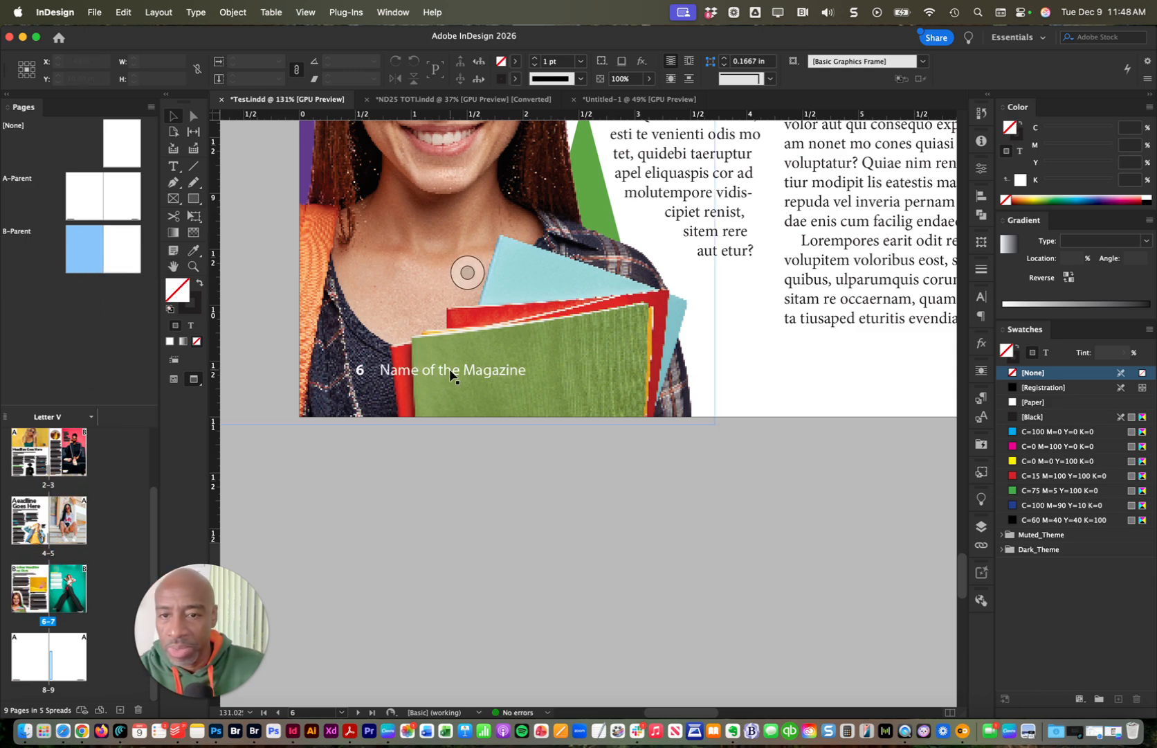
# - Examine the spreads from pages 6-7 back to 2-3 and look at page 3's footer up close
pyautogui.click(661, 540)
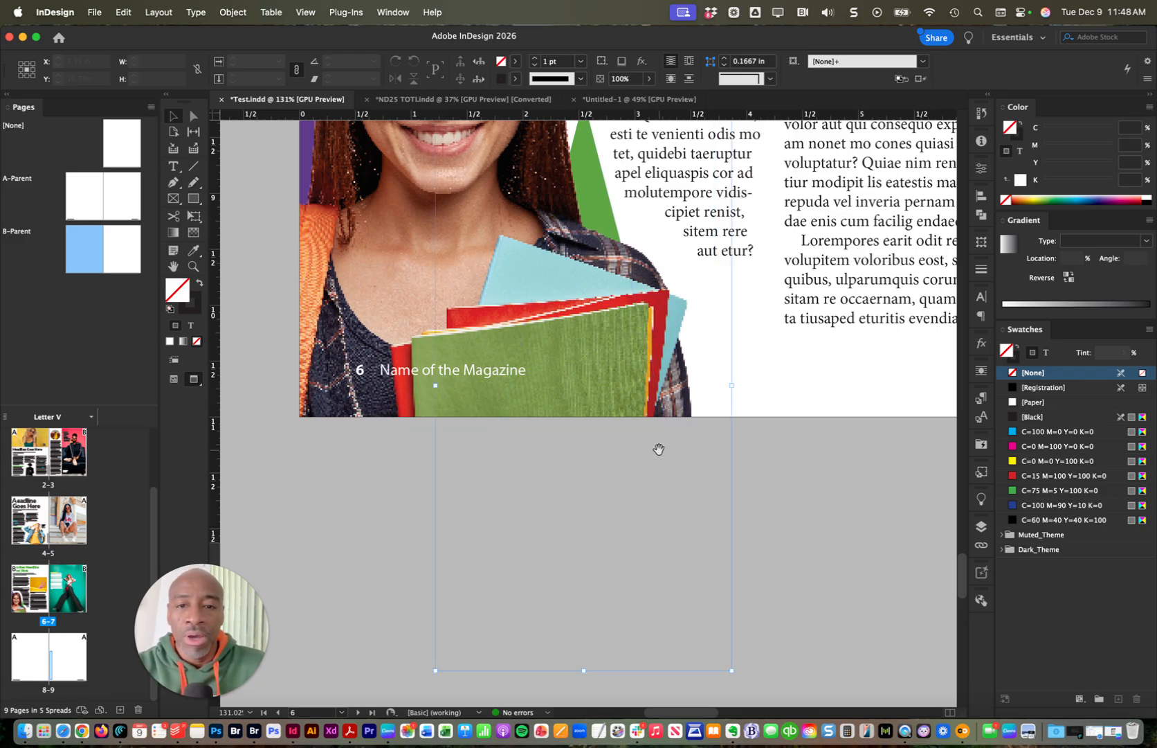
pyautogui.press('super+space')
pyautogui.moveTo(641, 408); pyautogui.dragTo(424, 452)
pyautogui.scroll(15, 724, 432)
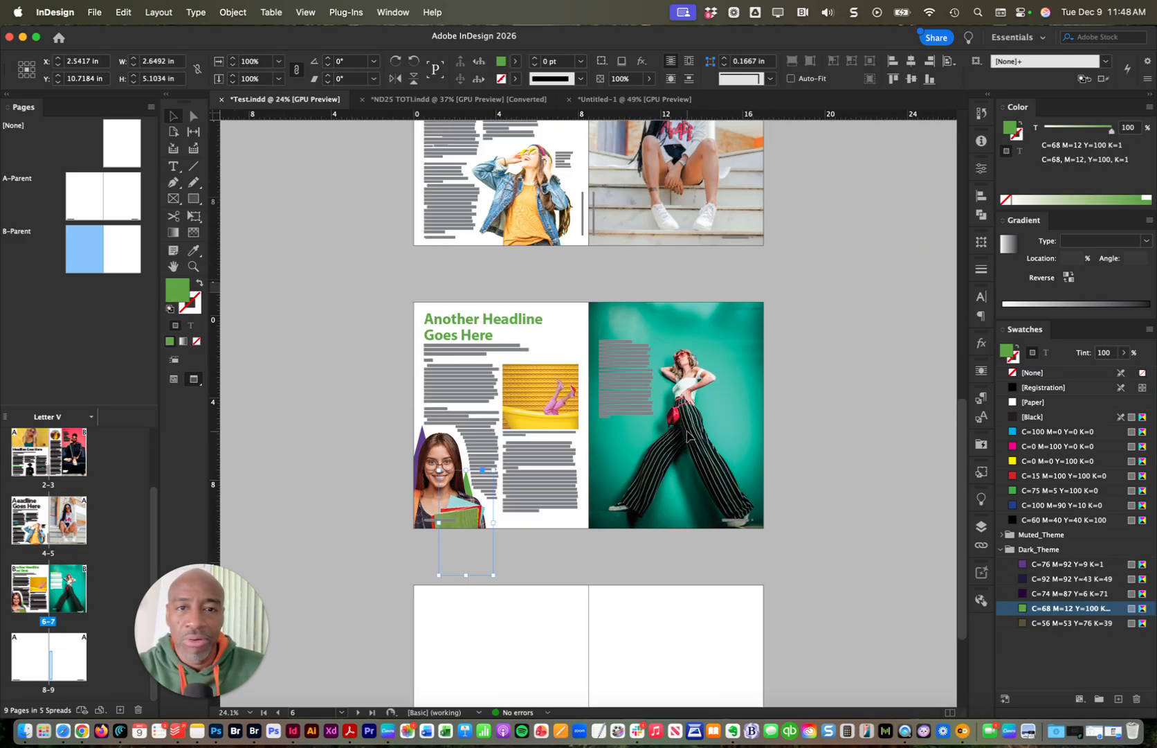
pyautogui.scroll(5, 685, 431)
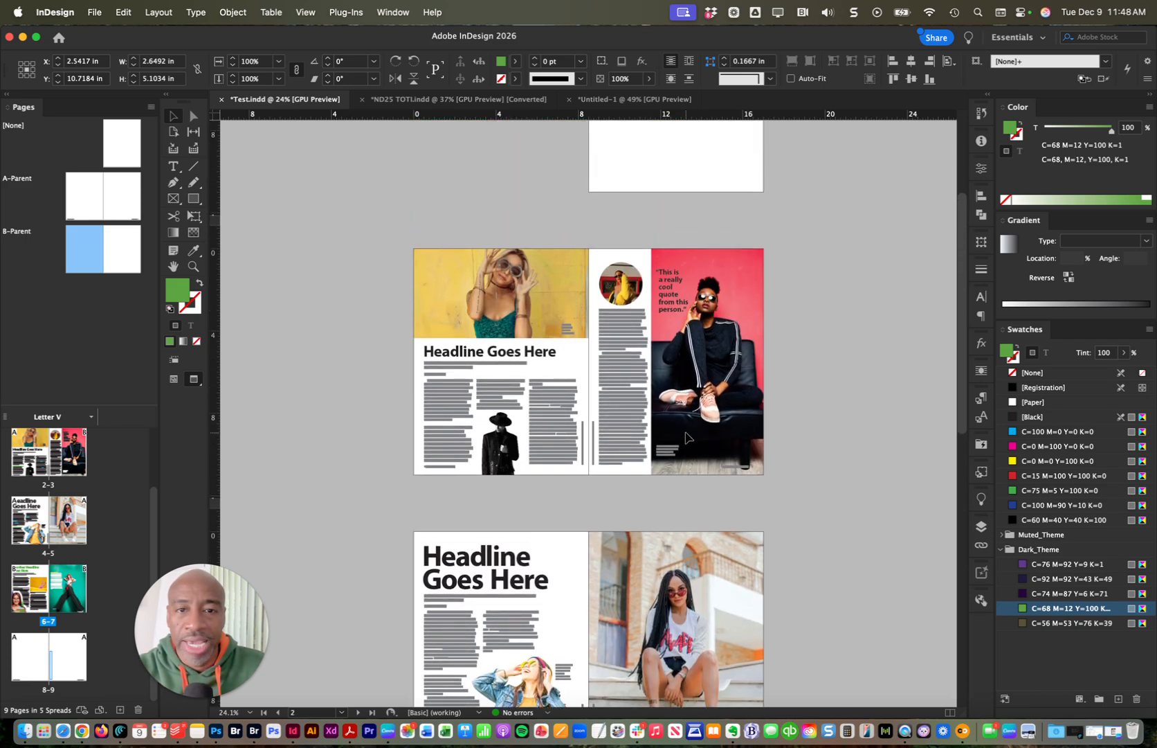
pyautogui.scroll(-3, 686, 433)
pyautogui.click(765, 409)
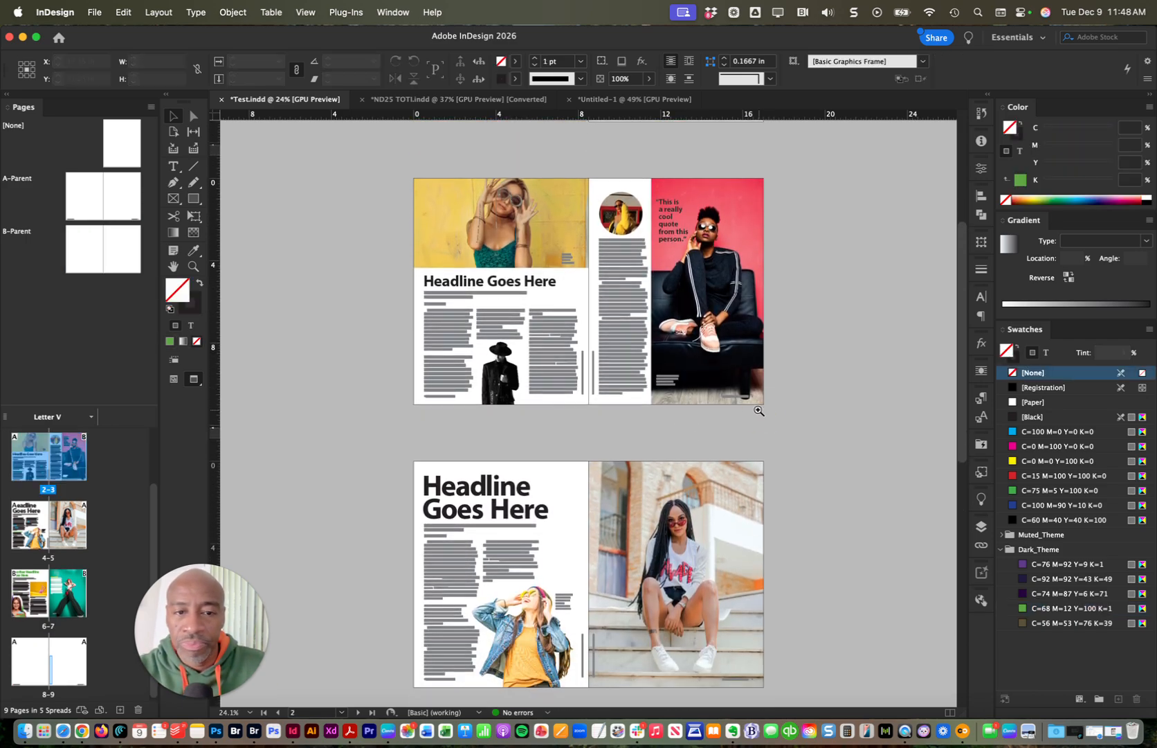
pyautogui.moveTo(749, 403); pyautogui.dragTo(797, 382)
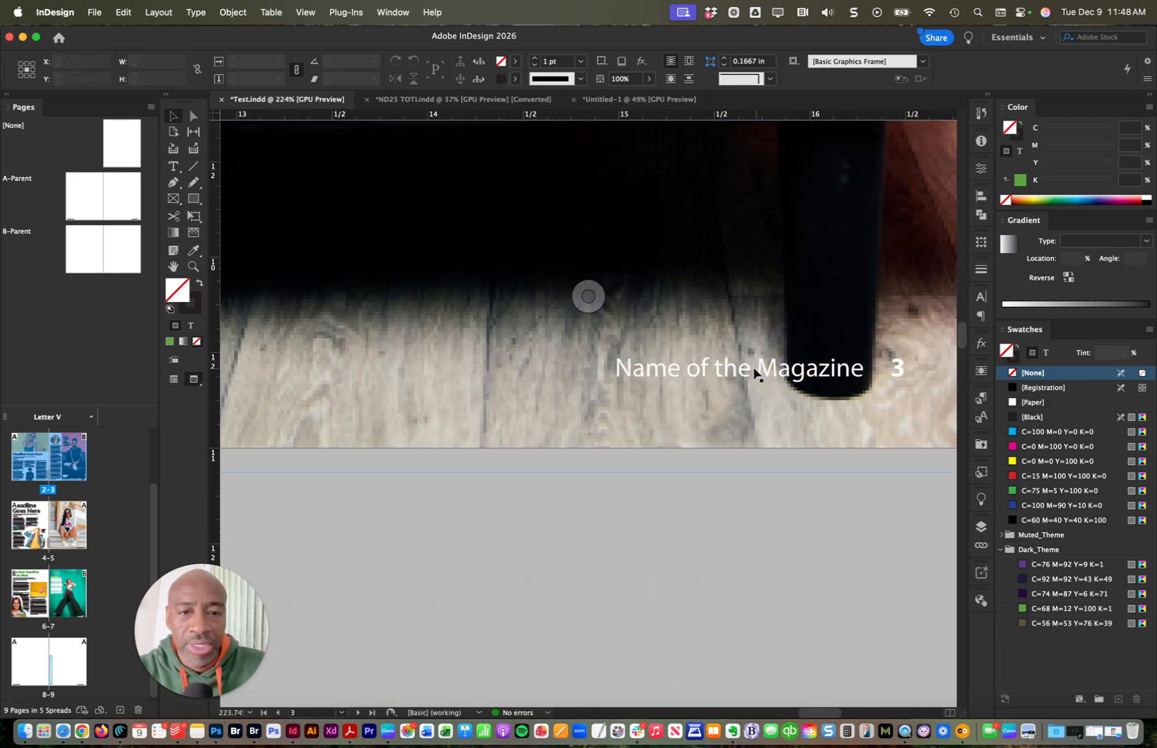
# - Override the parent footer frame on page 3 so that it is selectable on the page itself
pyautogui.click(793, 376)
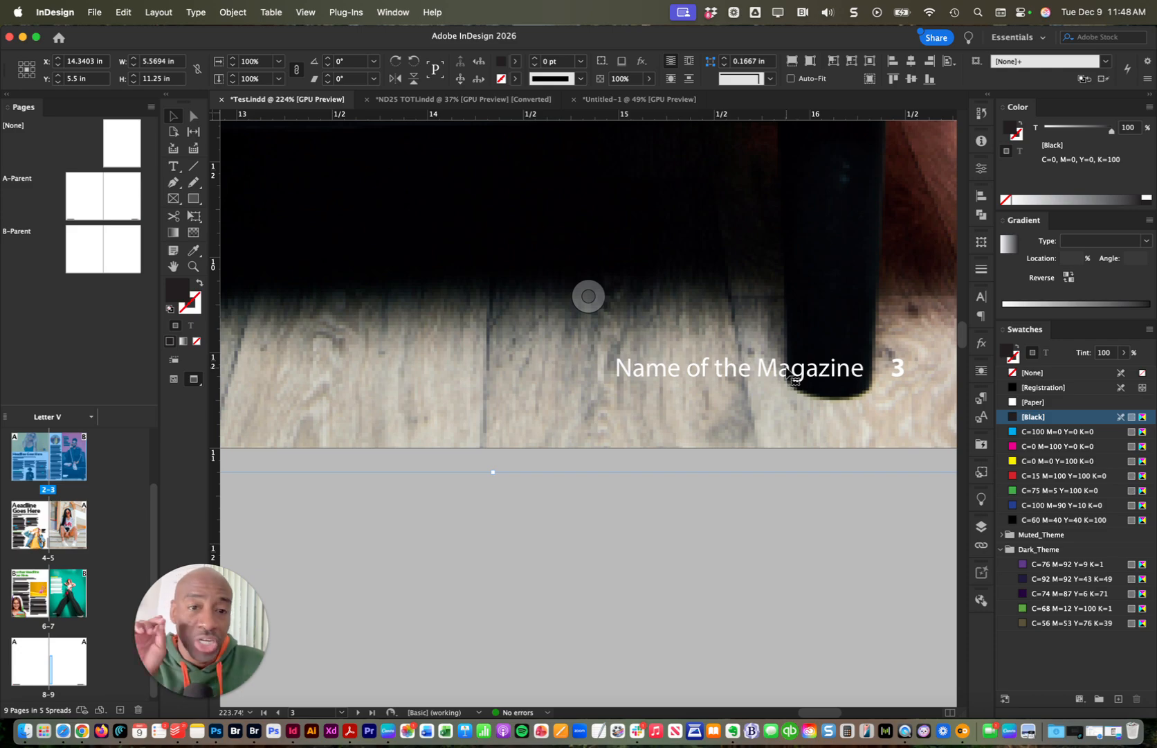
pyautogui.click(833, 535)
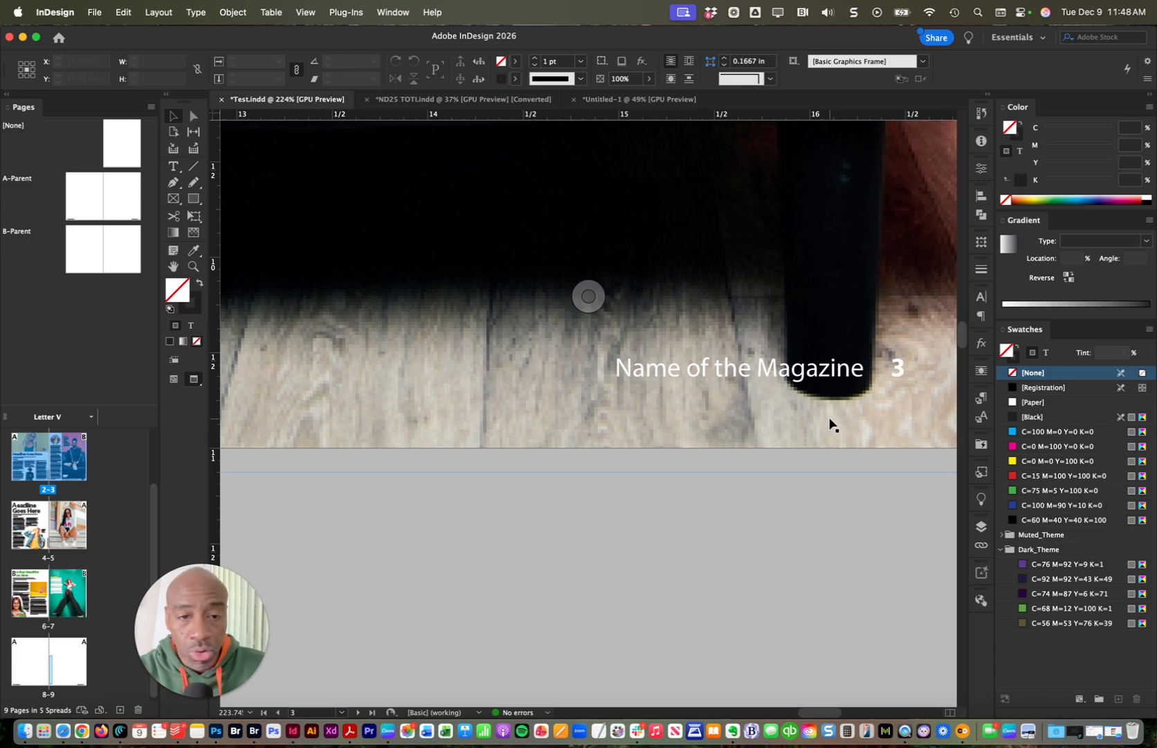
pyautogui.click(768, 374)
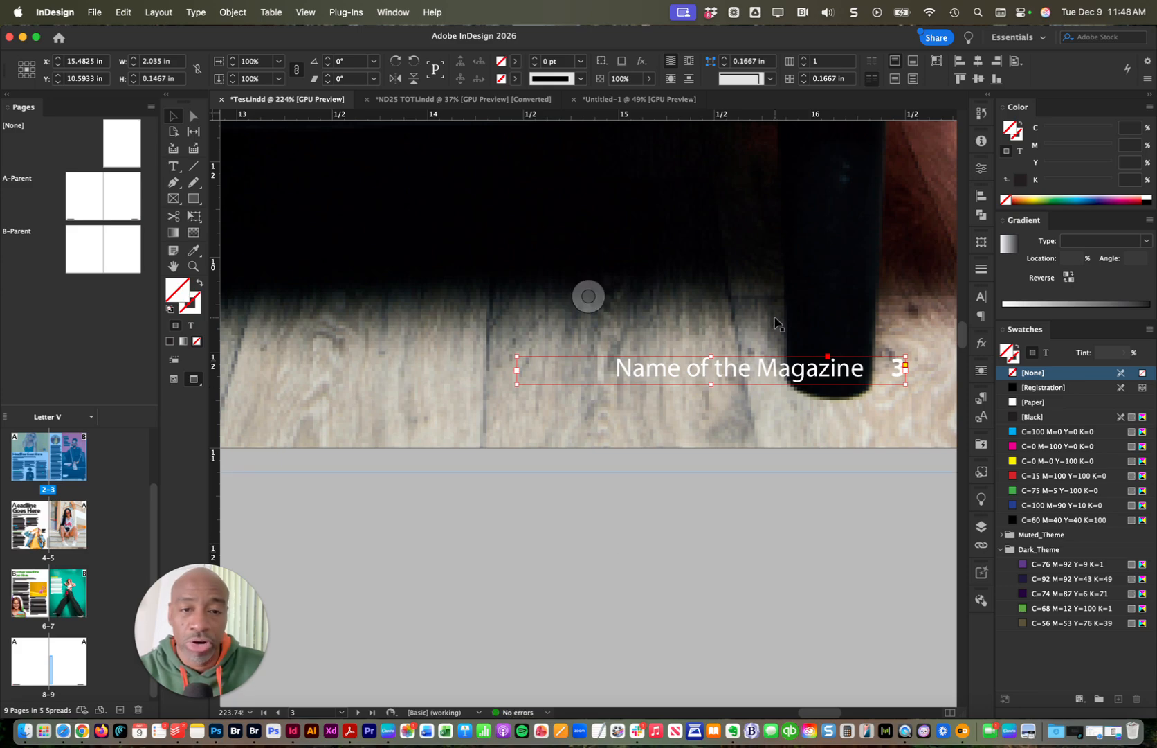
# - Try moving the overridden page 3 footer upward twice, undoing each move
pyautogui.moveTo(810, 377); pyautogui.dragTo(747, 263)
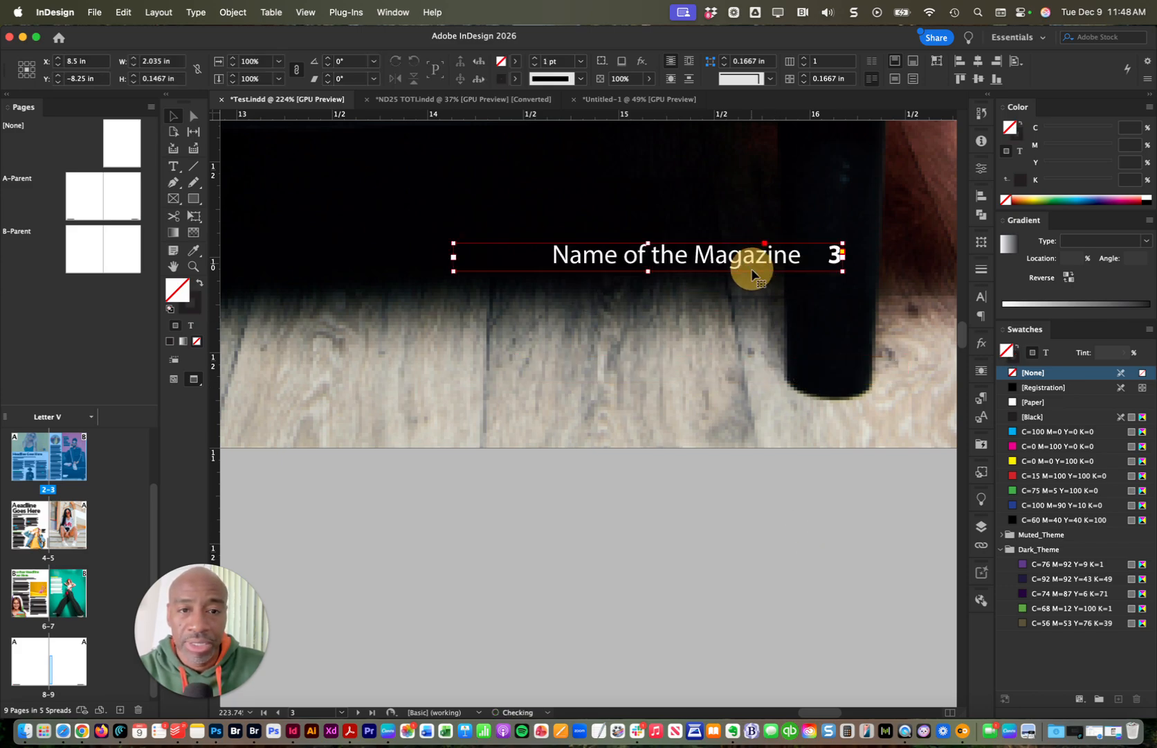
pyautogui.press('cmd+z')
pyautogui.moveTo(780, 374); pyautogui.dragTo(815, 223)
pyautogui.press('cmd+z')
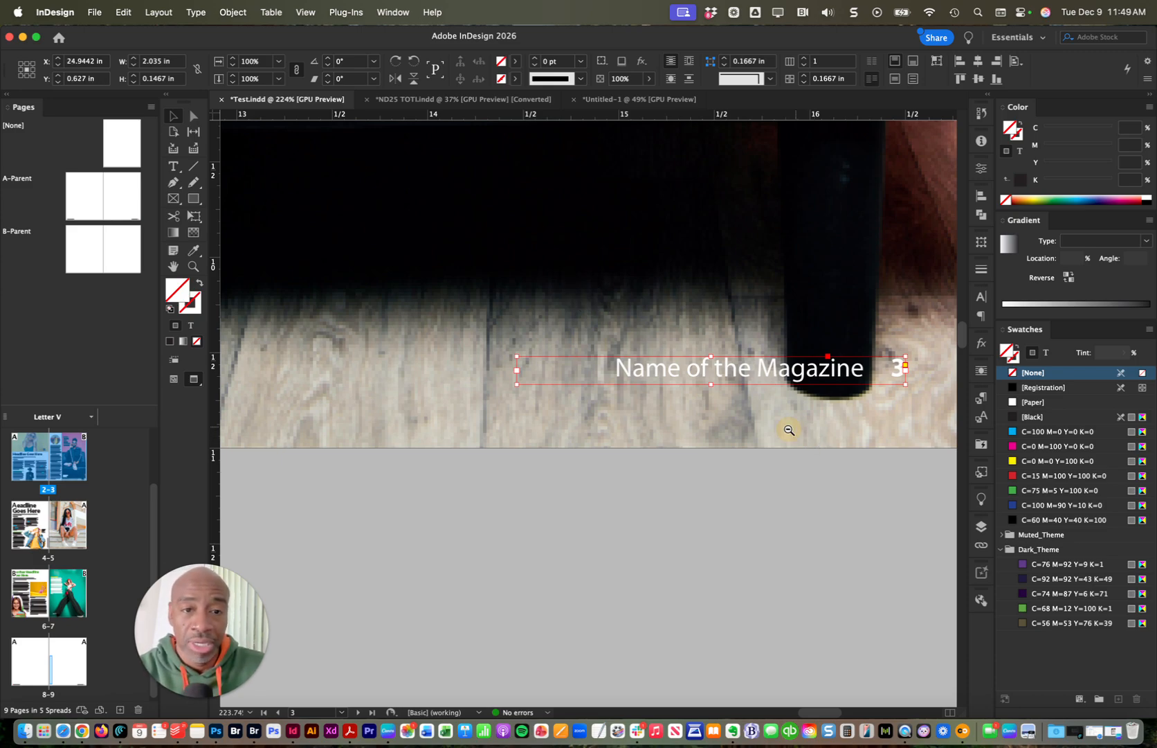
# - Try to move the page 5 footer directly on the page without overriding it, and undo the attempt
pyautogui.moveTo(788, 429); pyautogui.dragTo(625, 460)
pyautogui.moveTo(612, 533); pyautogui.dragTo(605, 221)
pyautogui.moveTo(809, 675); pyautogui.dragTo(727, 350)
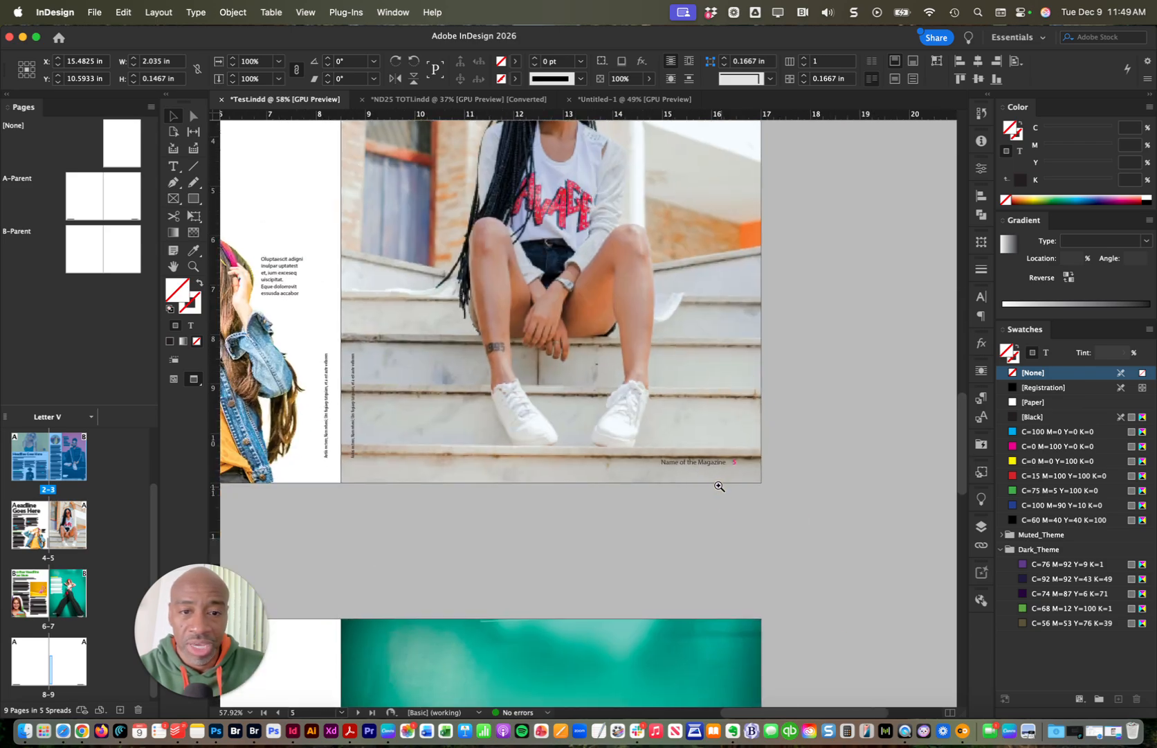
pyautogui.moveTo(705, 466); pyautogui.dragTo(911, 462)
pyautogui.click(713, 443)
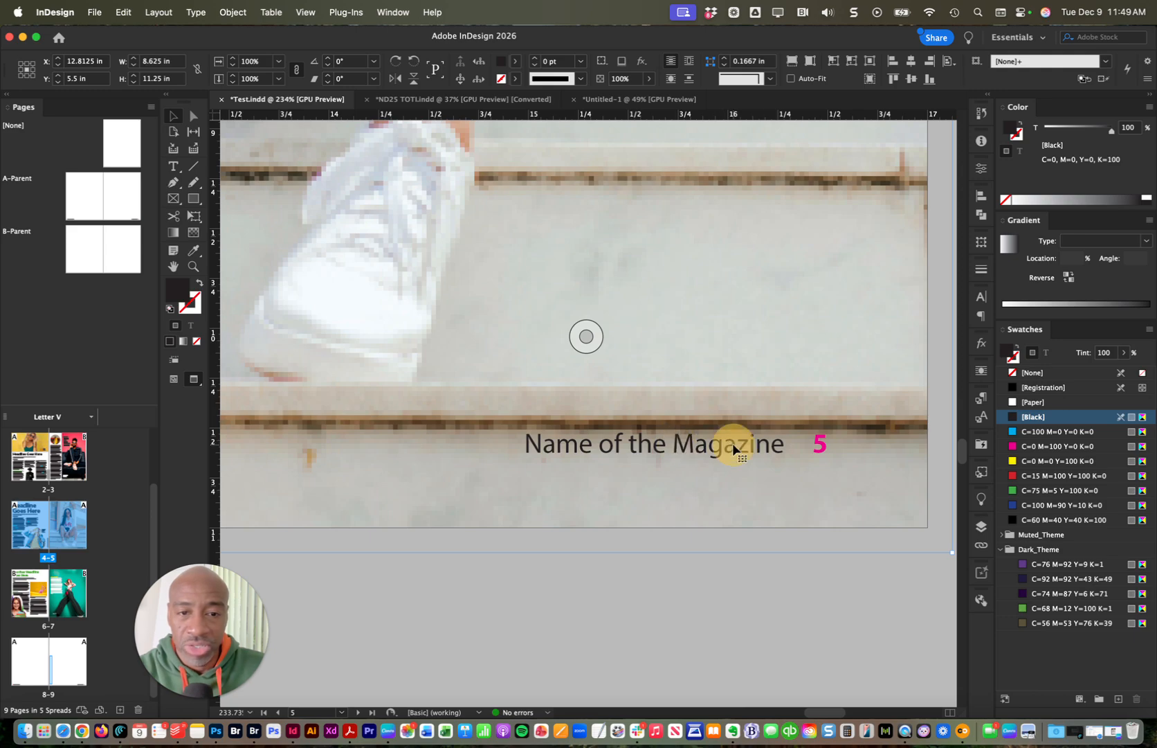
pyautogui.moveTo(827, 489); pyautogui.dragTo(757, 536)
pyautogui.press('super+z')
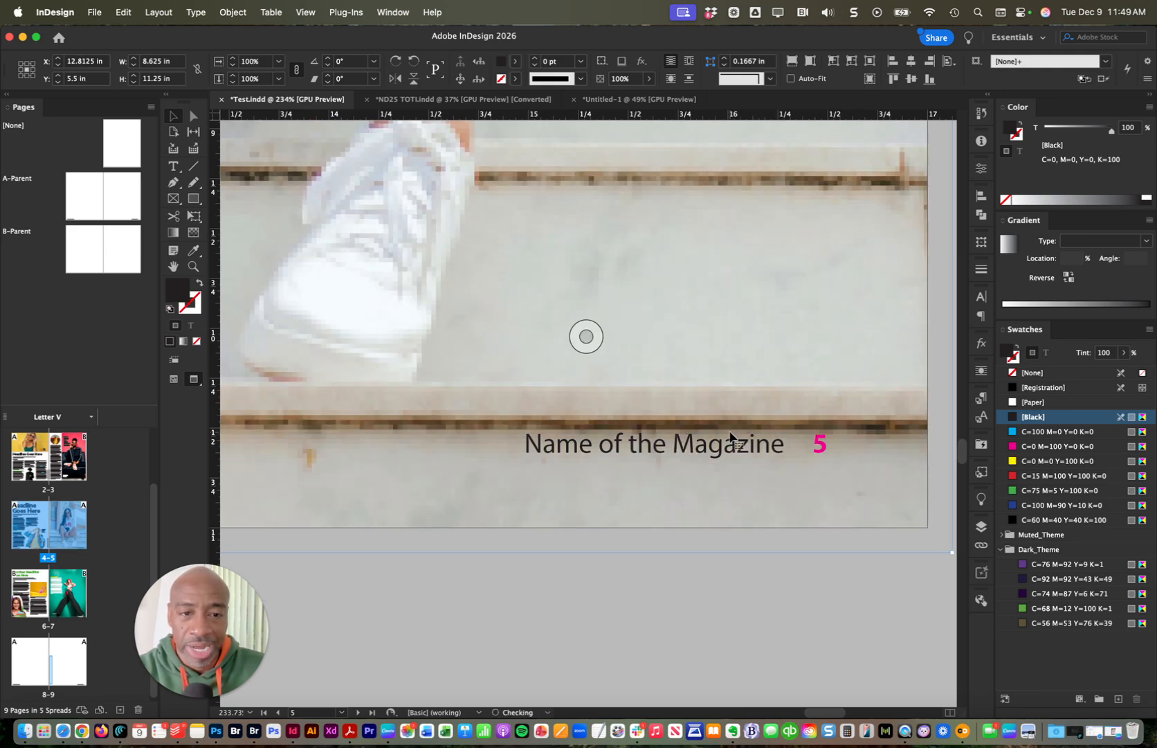
# - Override the parent footer on page 5 and move its frame up to about X 15.42 in, Y 10.29 in
pyautogui.click(692, 581)
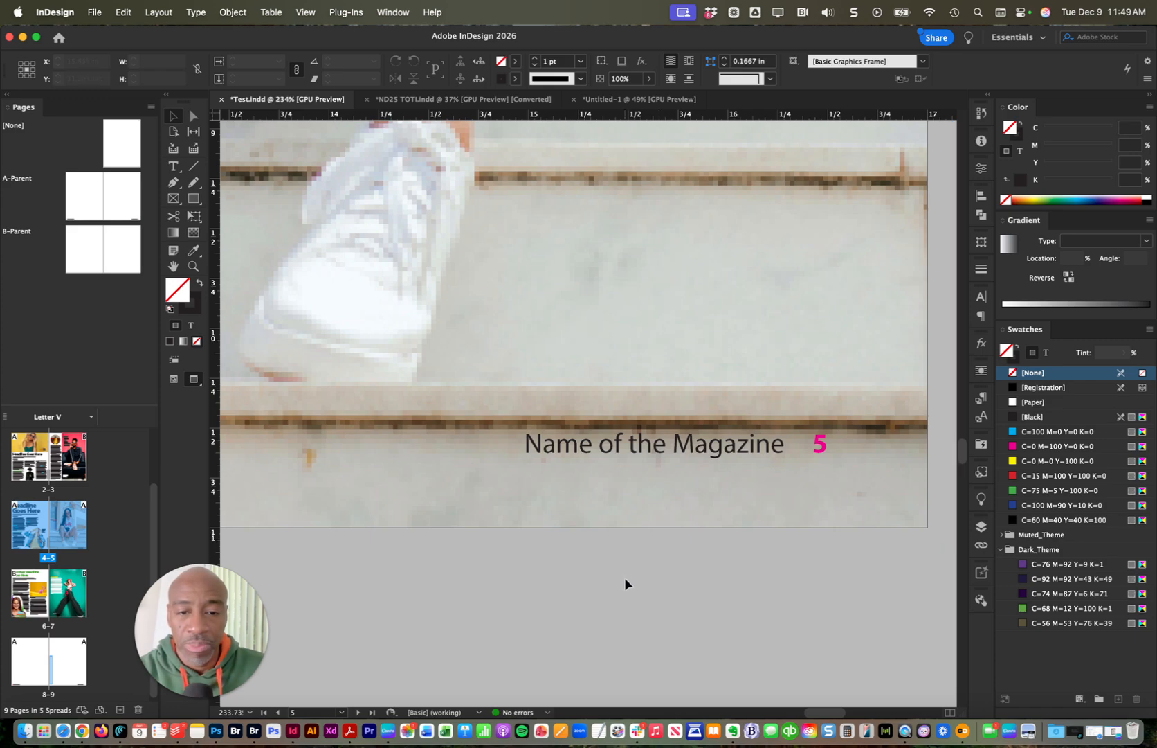
pyautogui.moveTo(616, 581); pyautogui.dragTo(861, 390)
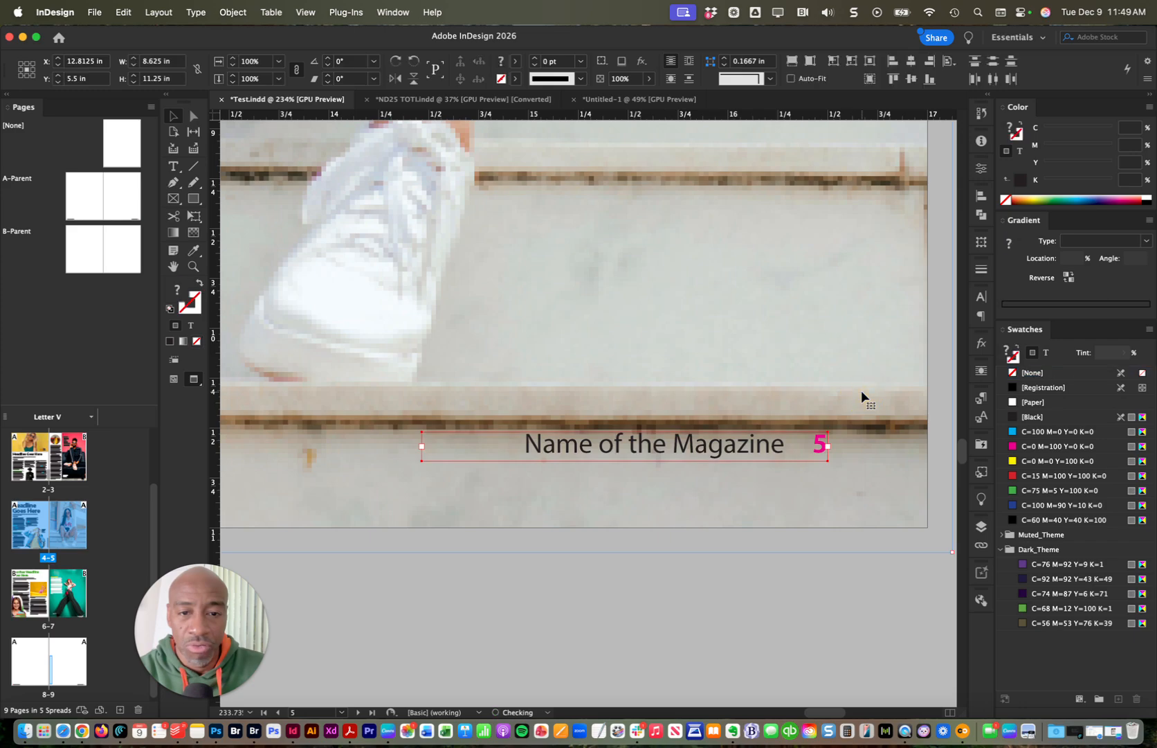
pyautogui.click(746, 598)
pyautogui.moveTo(725, 452); pyautogui.dragTo(712, 392)
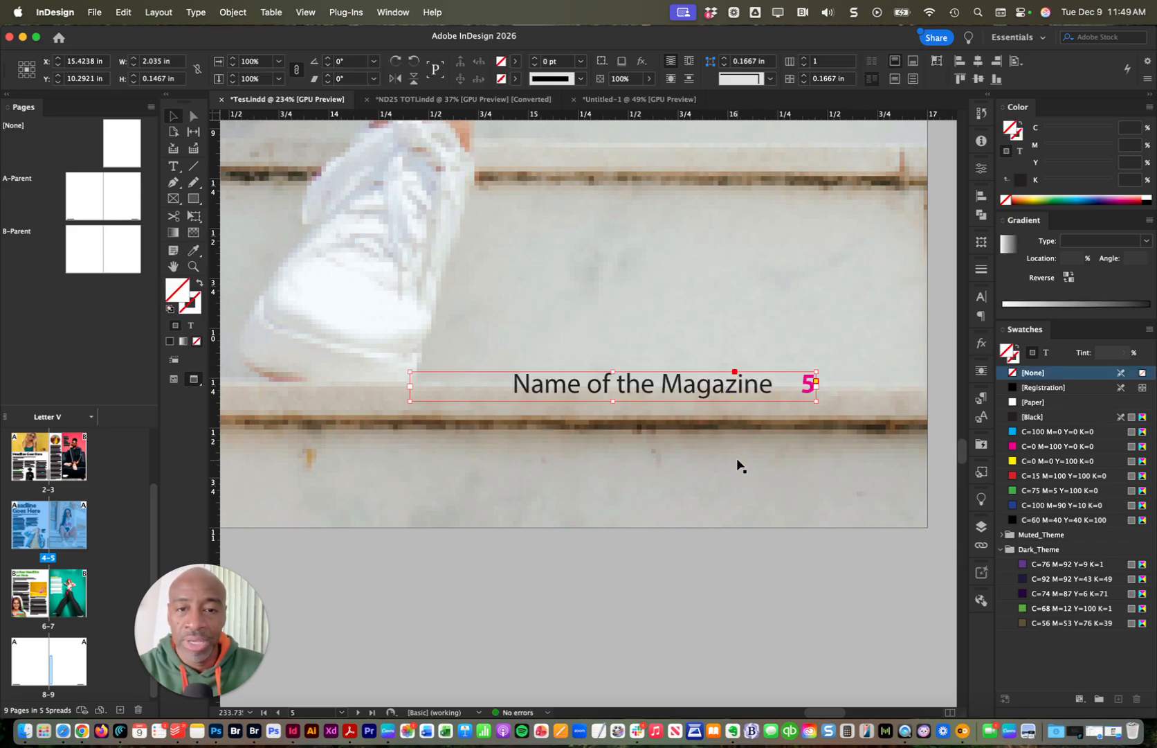
# - Undo the last move of the page 5 footer and switch to the ND25 TOTI.indd document
pyautogui.press('super+z')
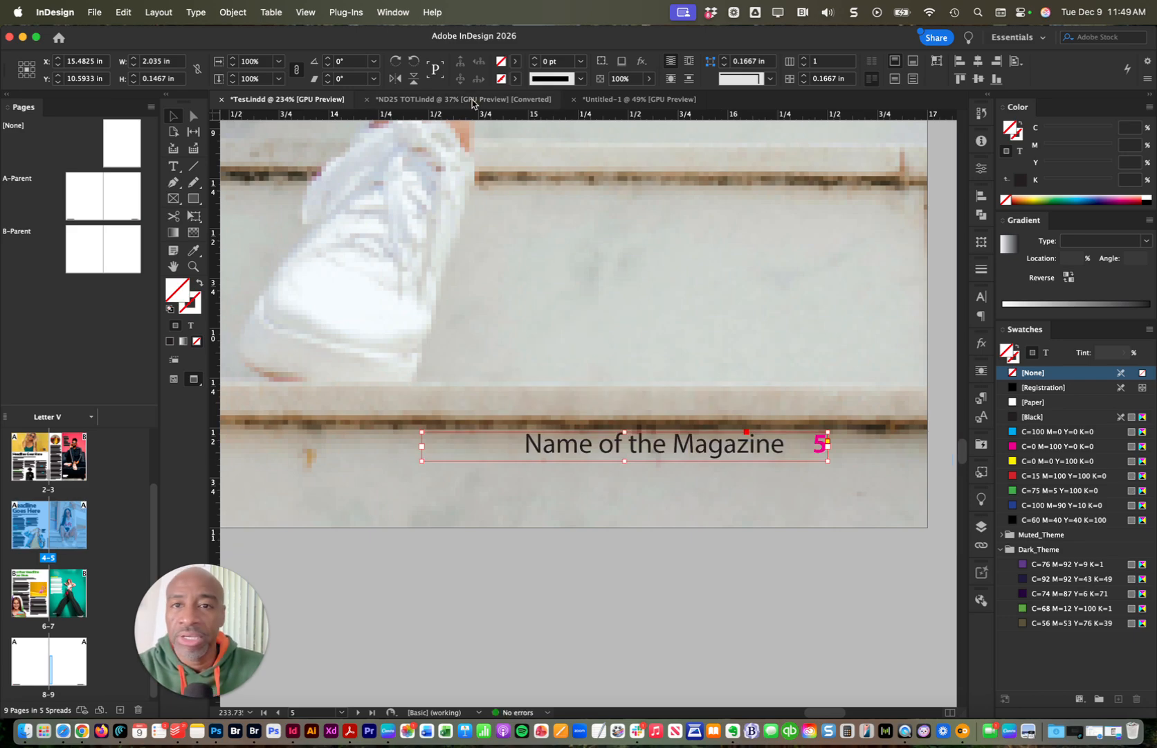
pyautogui.click(486, 101)
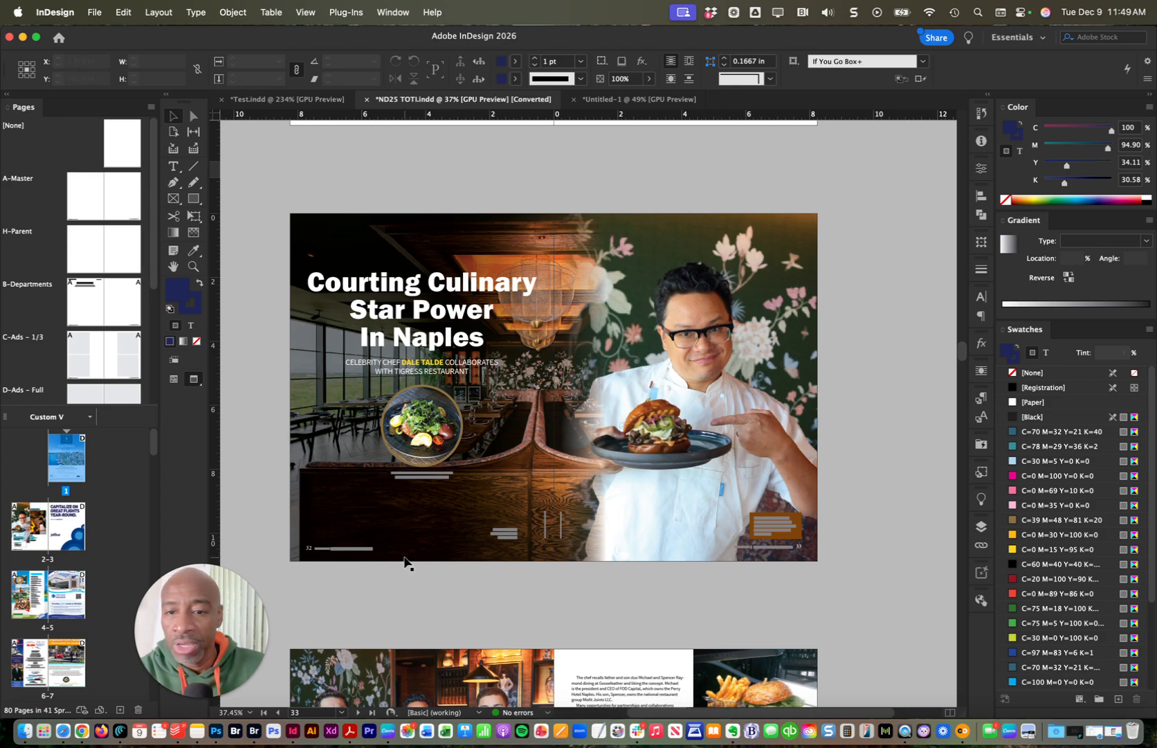
pyautogui.scroll(-10, 404, 555)
pyautogui.scroll(5, 618, 307)
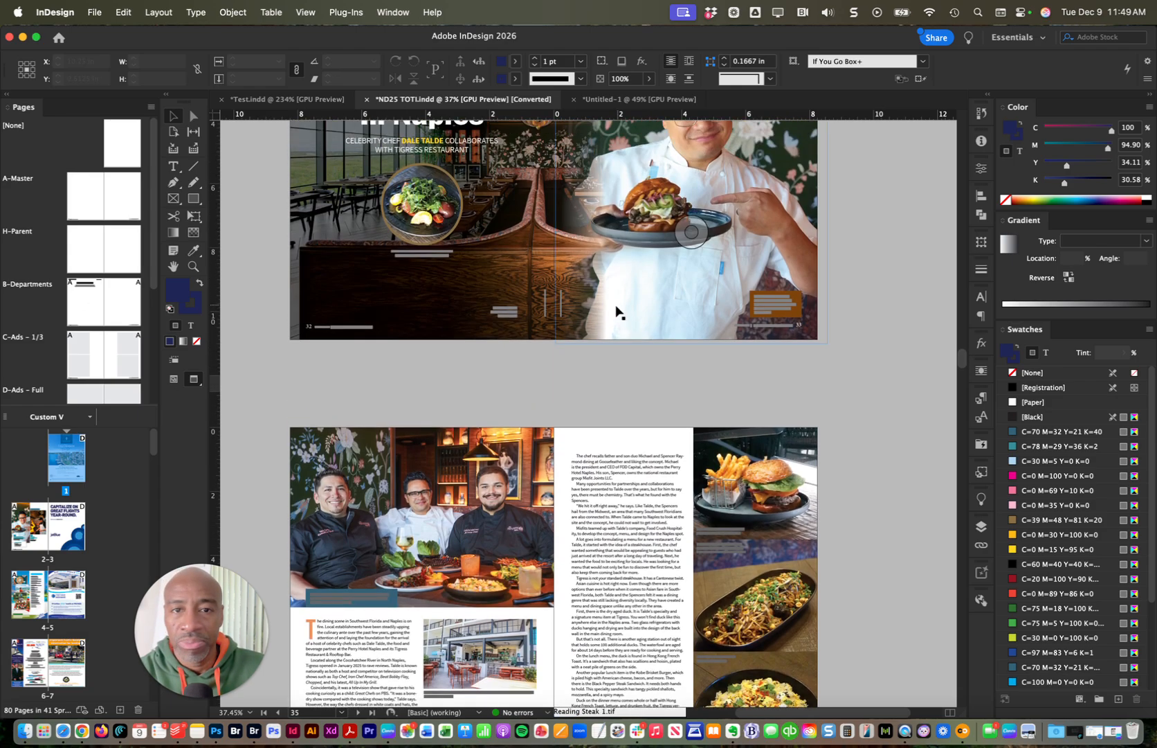
# - Insert two new pages directly after the 32–33 spread
pyautogui.click(713, 192)
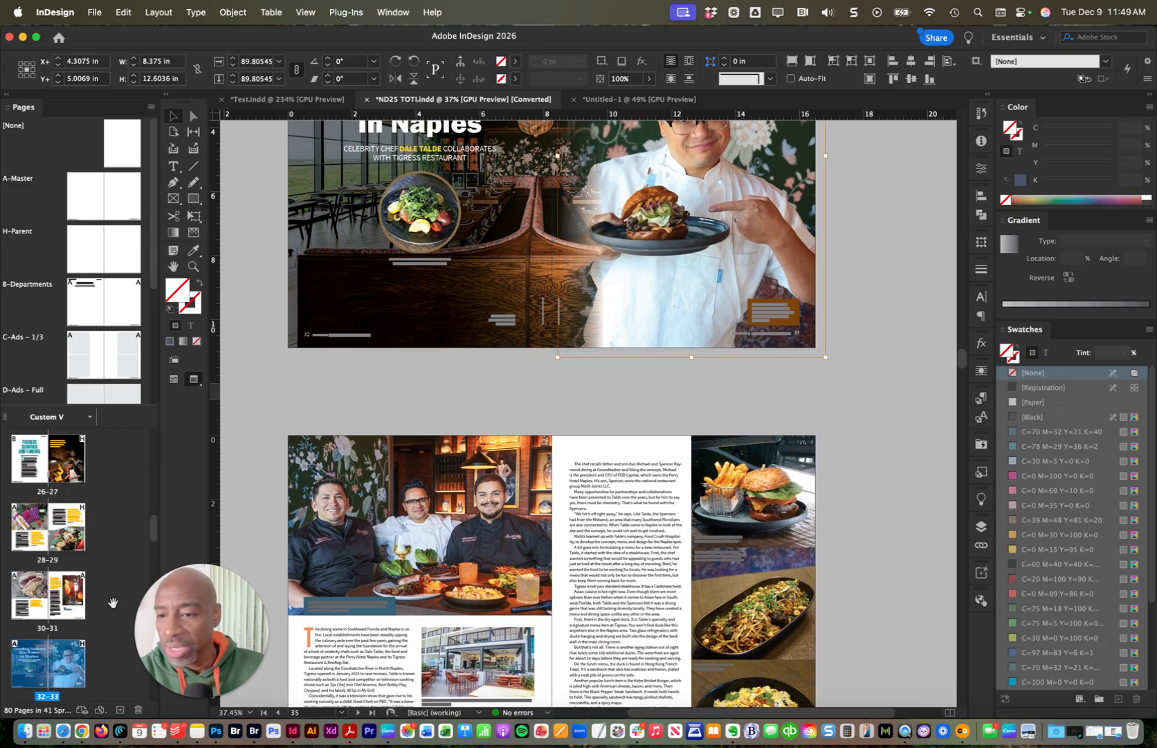
pyautogui.scroll(-3, 93, 649)
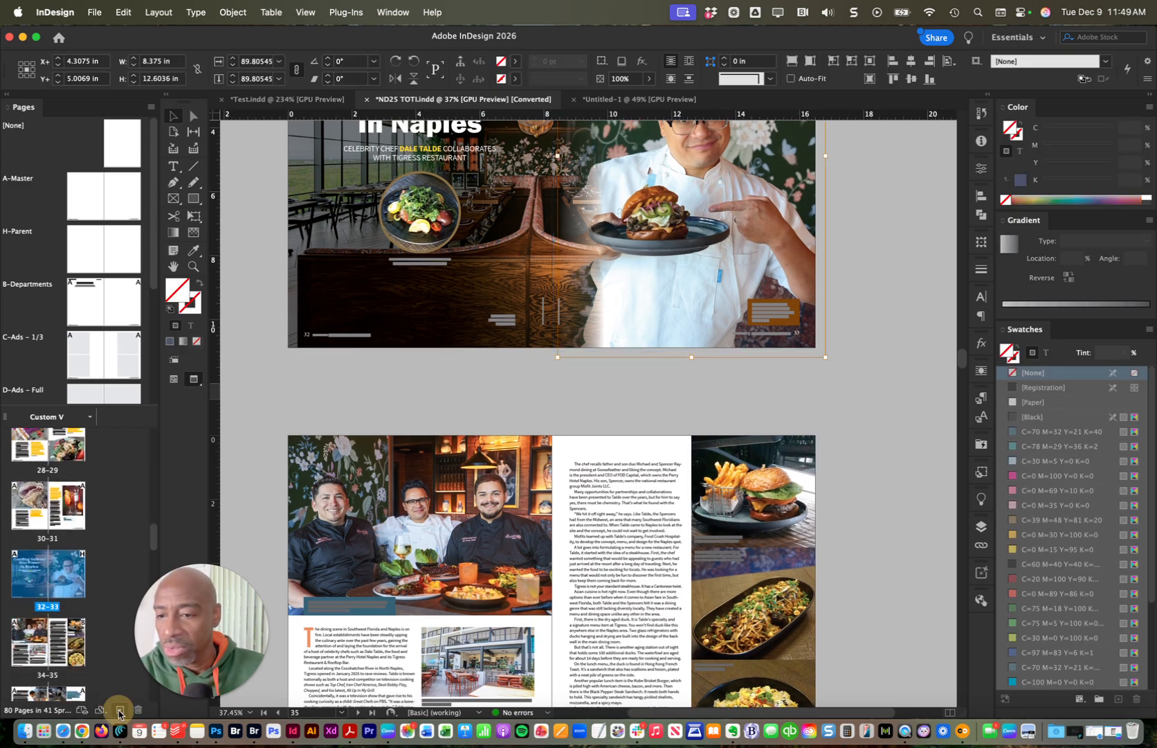
pyautogui.click(119, 710)
pyautogui.click(119, 710)
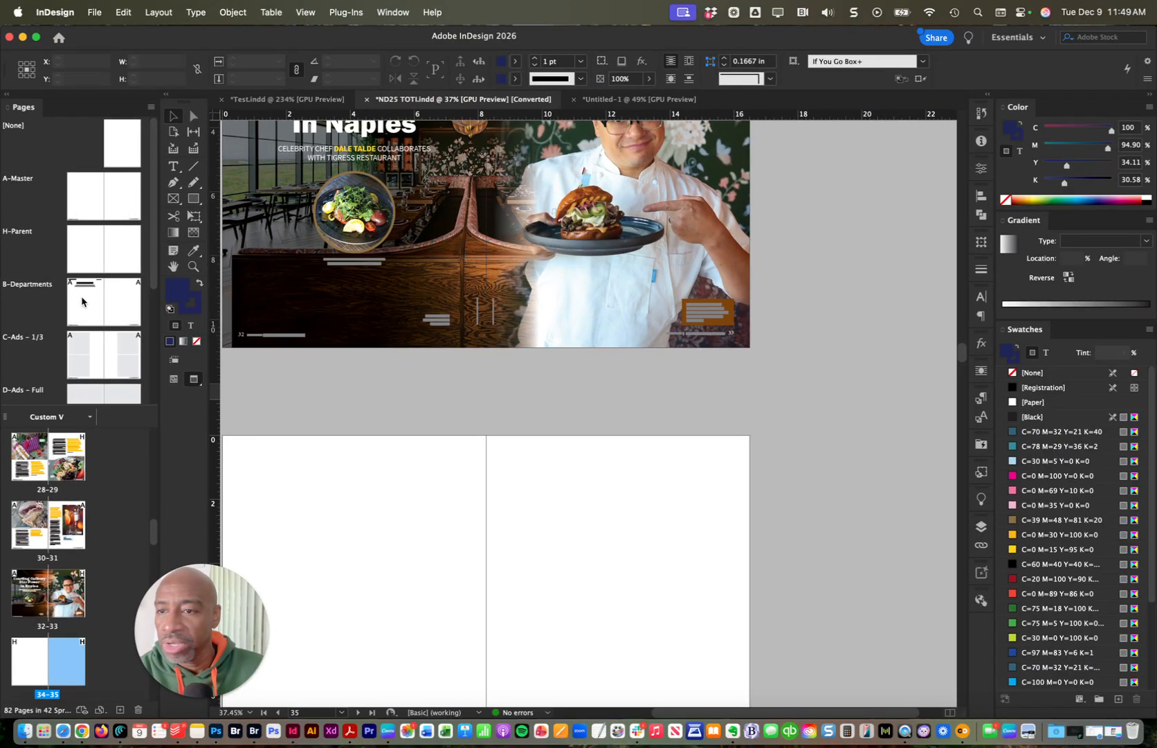
# - Open the B-Departments parent spread and inspect its department name, byline, headline and intro text frames by selecting them together
pyautogui.doubleClick(85, 299)
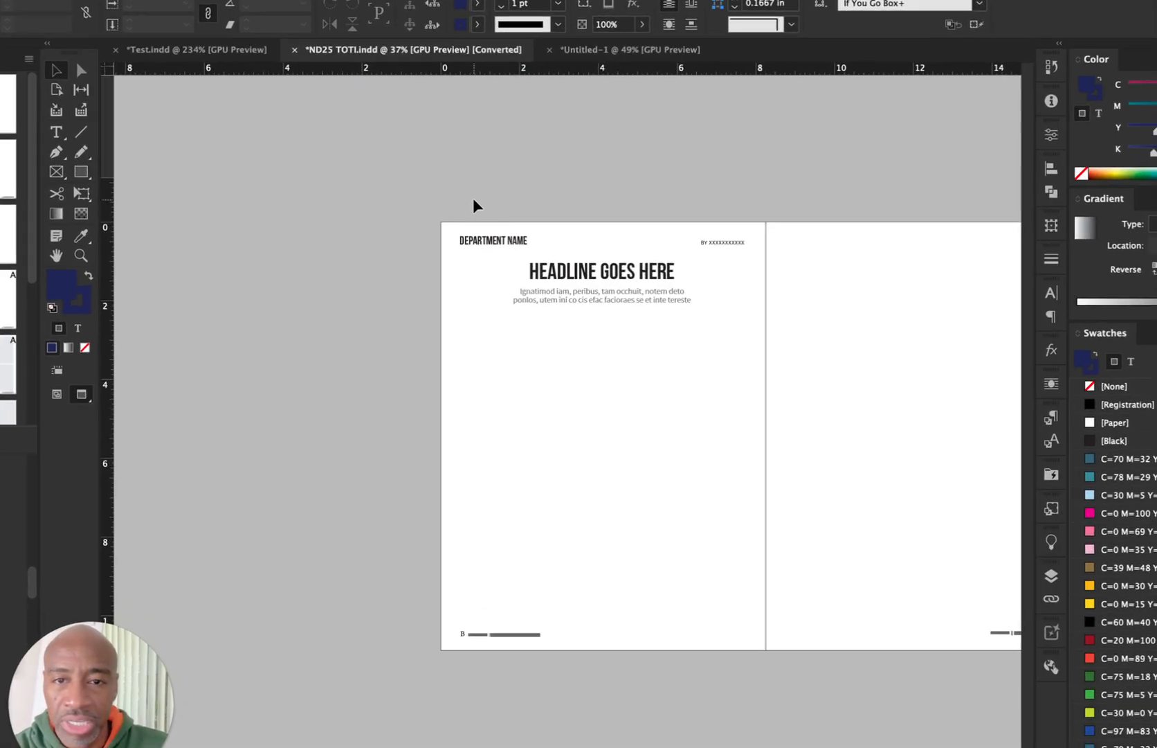
pyautogui.moveTo(512, 225); pyautogui.dragTo(780, 574)
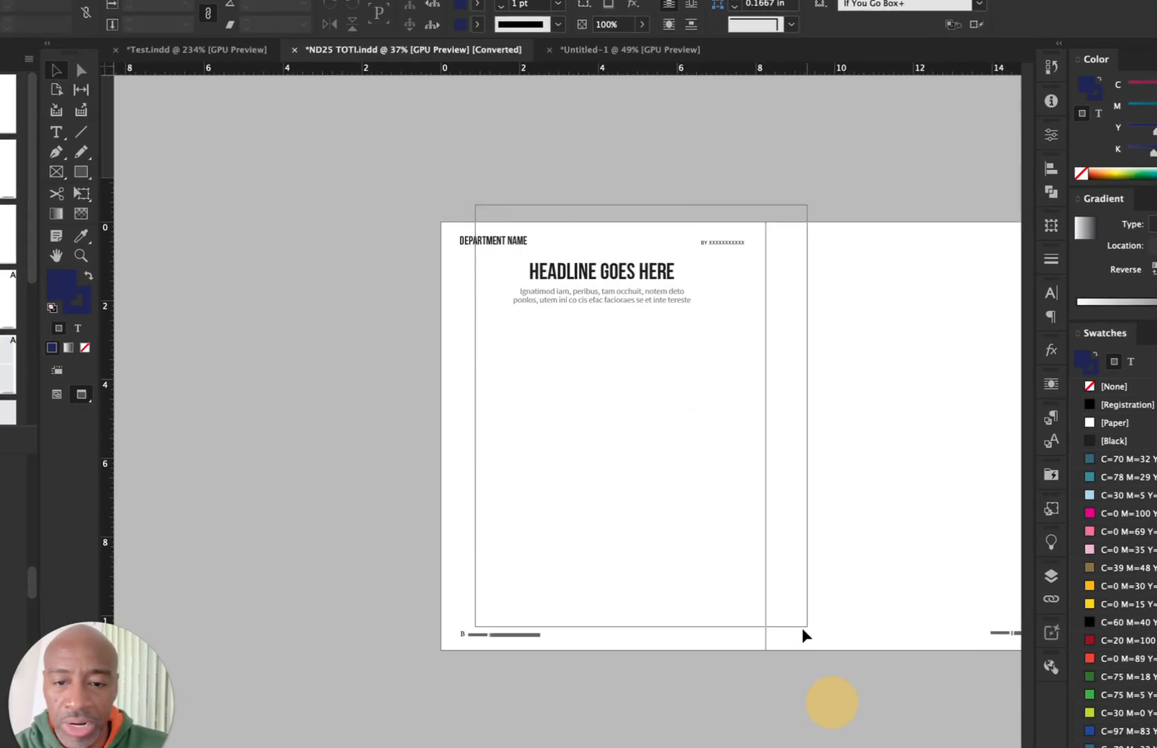
pyautogui.moveTo(803, 634); pyautogui.dragTo(798, 652)
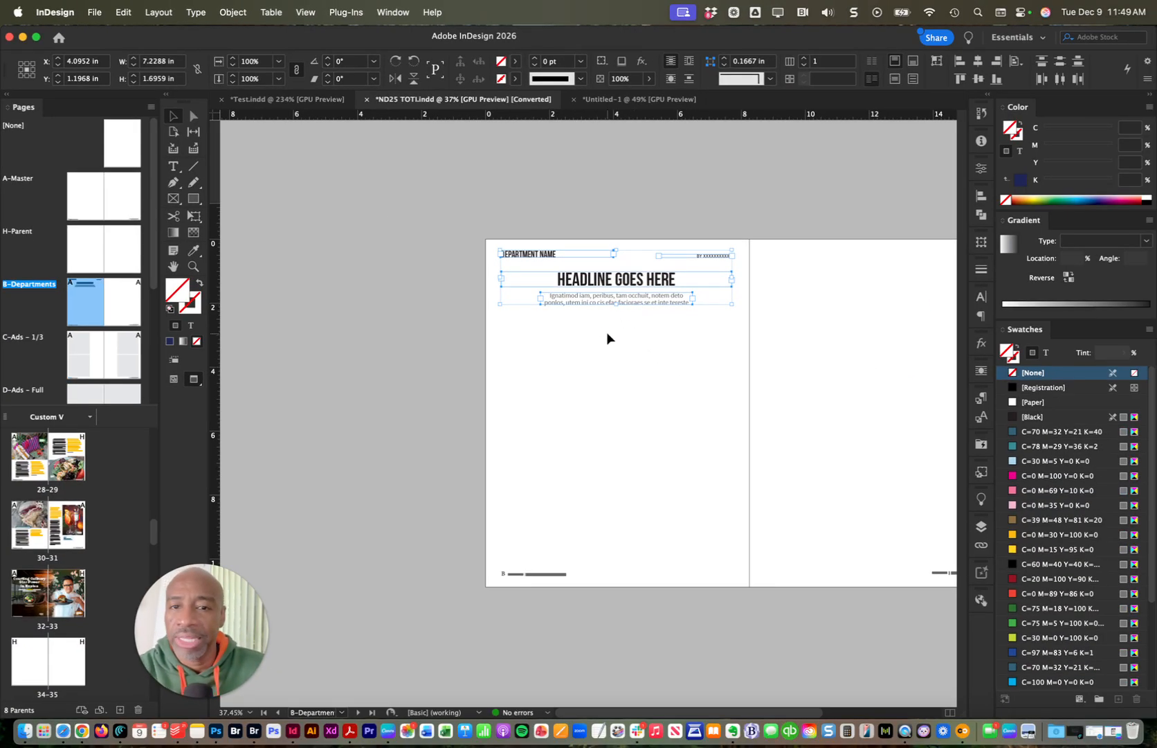
pyautogui.click(607, 331)
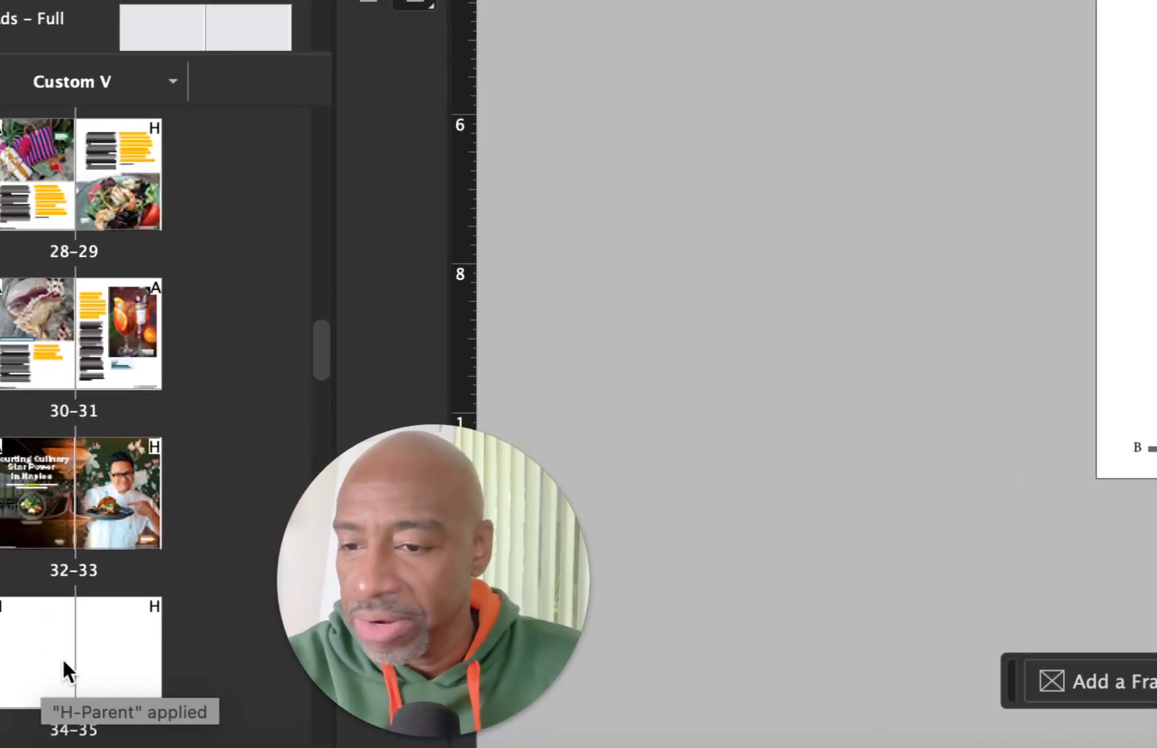
# - Apply the left page of the B-Departments parent to the new page 34
pyautogui.click(34, 647)
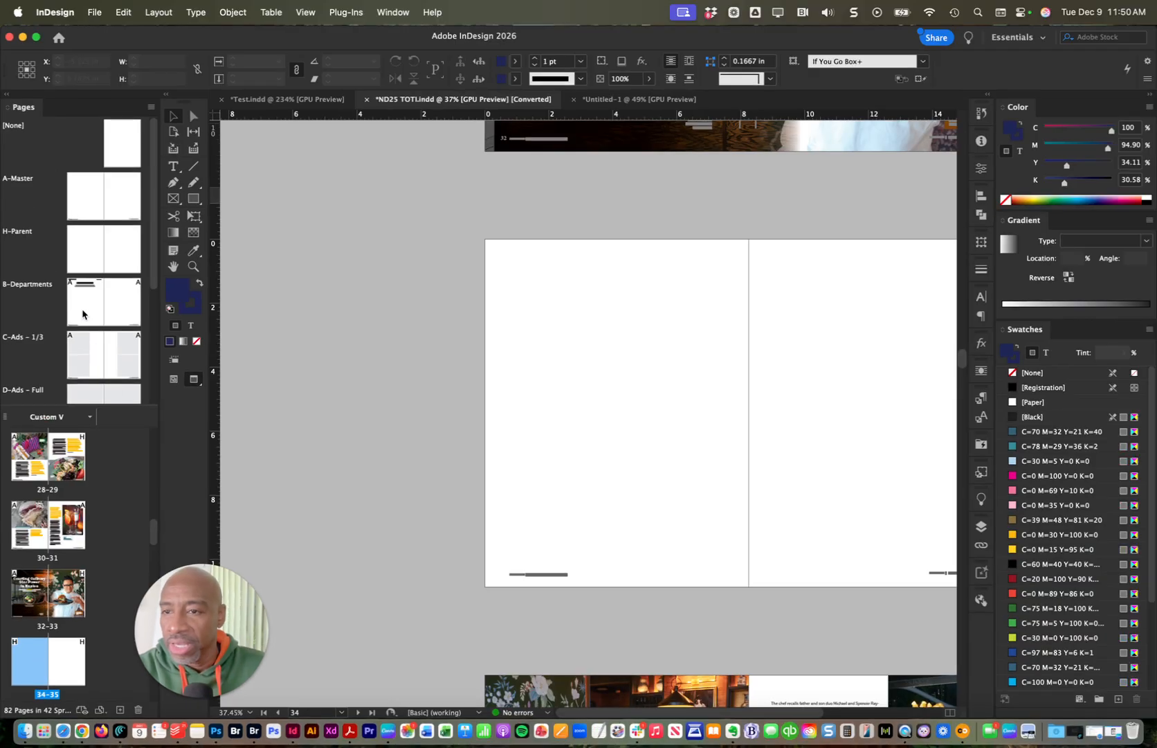
pyautogui.click(84, 311)
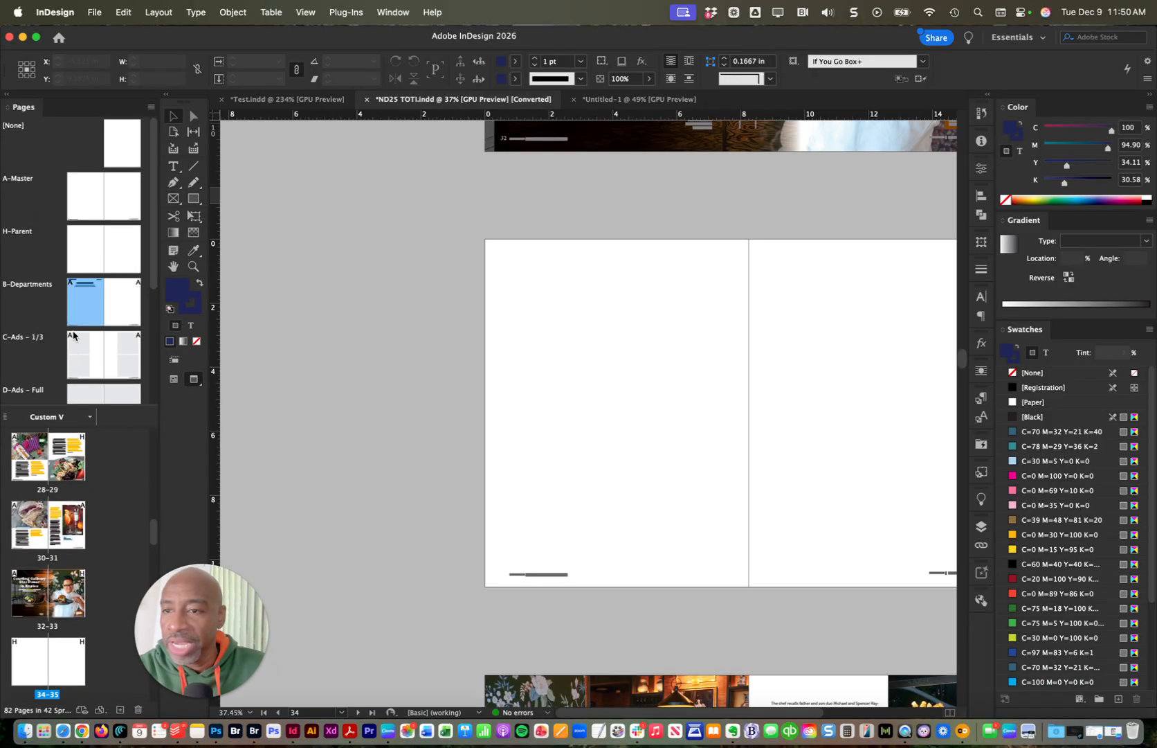
pyautogui.moveTo(78, 298); pyautogui.dragTo(33, 658)
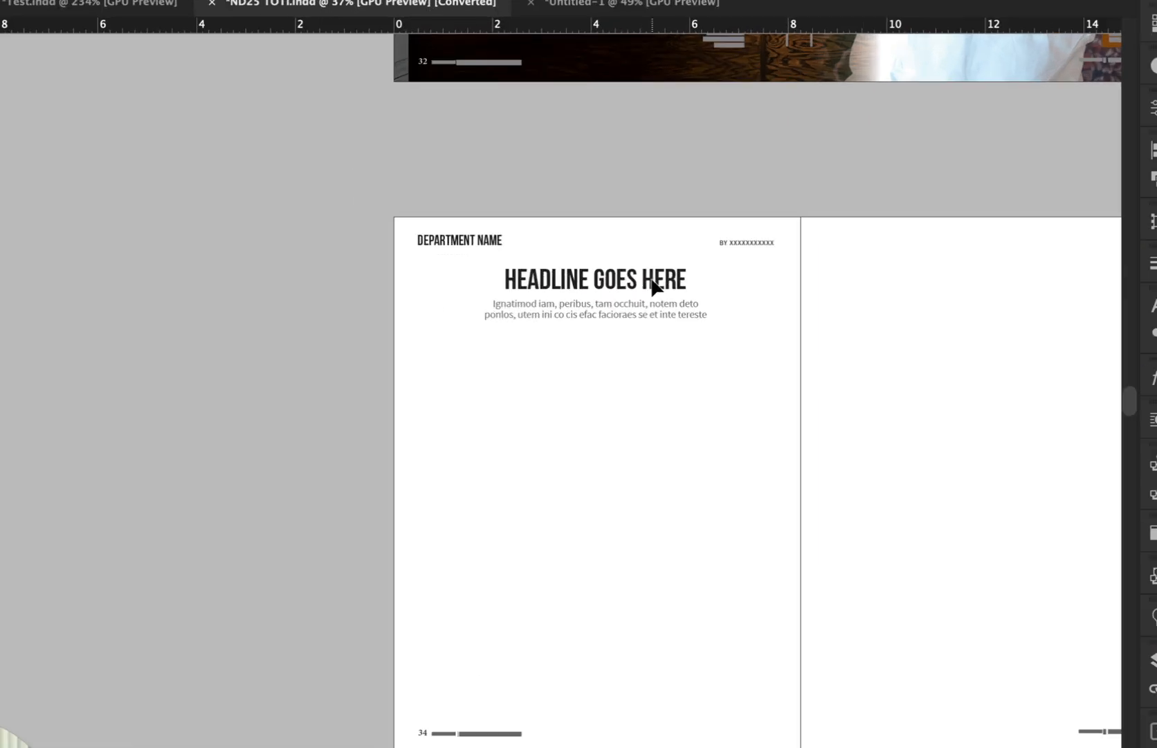
# - Try to select the department name, headline and intro frames directly on page 34 without overriding them
pyautogui.moveTo(424, 197); pyautogui.dragTo(780, 436)
pyautogui.moveTo(464, 188); pyautogui.dragTo(767, 382)
pyautogui.moveTo(430, 181); pyautogui.dragTo(772, 398)
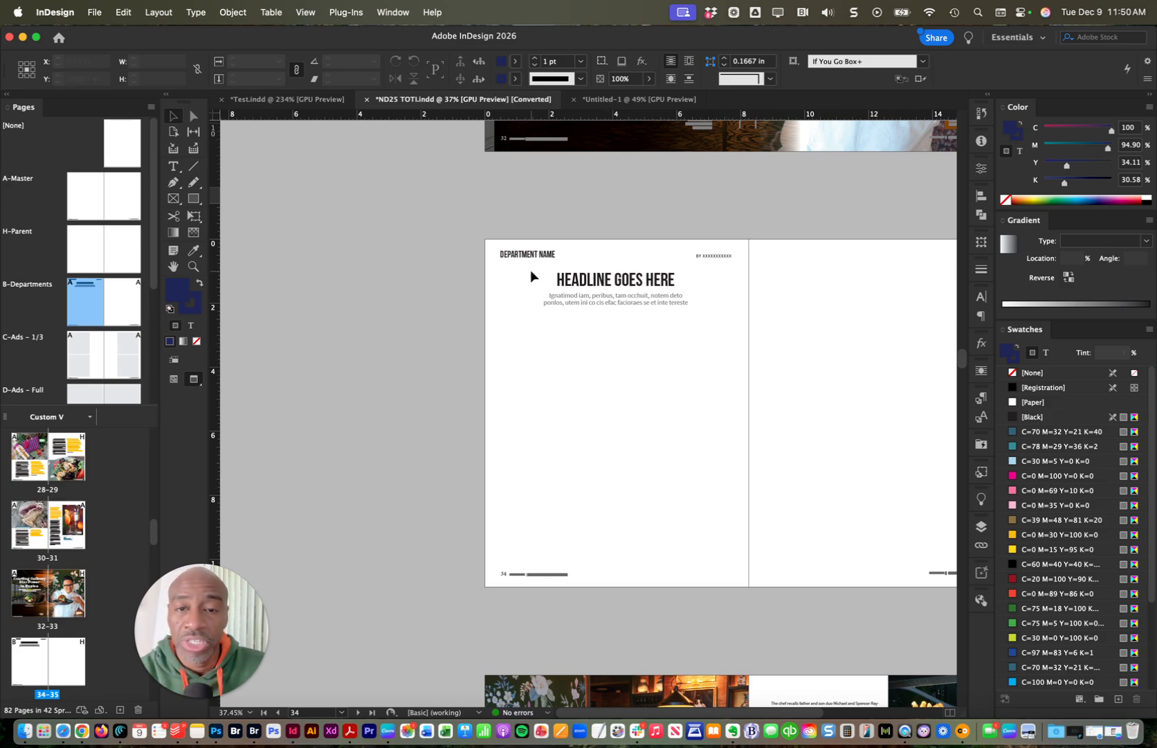
pyautogui.moveTo(479, 223); pyautogui.dragTo(786, 275)
# - Override the parent headline frame on page 34, select its "HEADLINE GOES HERE" text, and deselect the frame without editing it
pyautogui.click(661, 274)
pyautogui.click(651, 388)
pyautogui.doubleClick(611, 288)
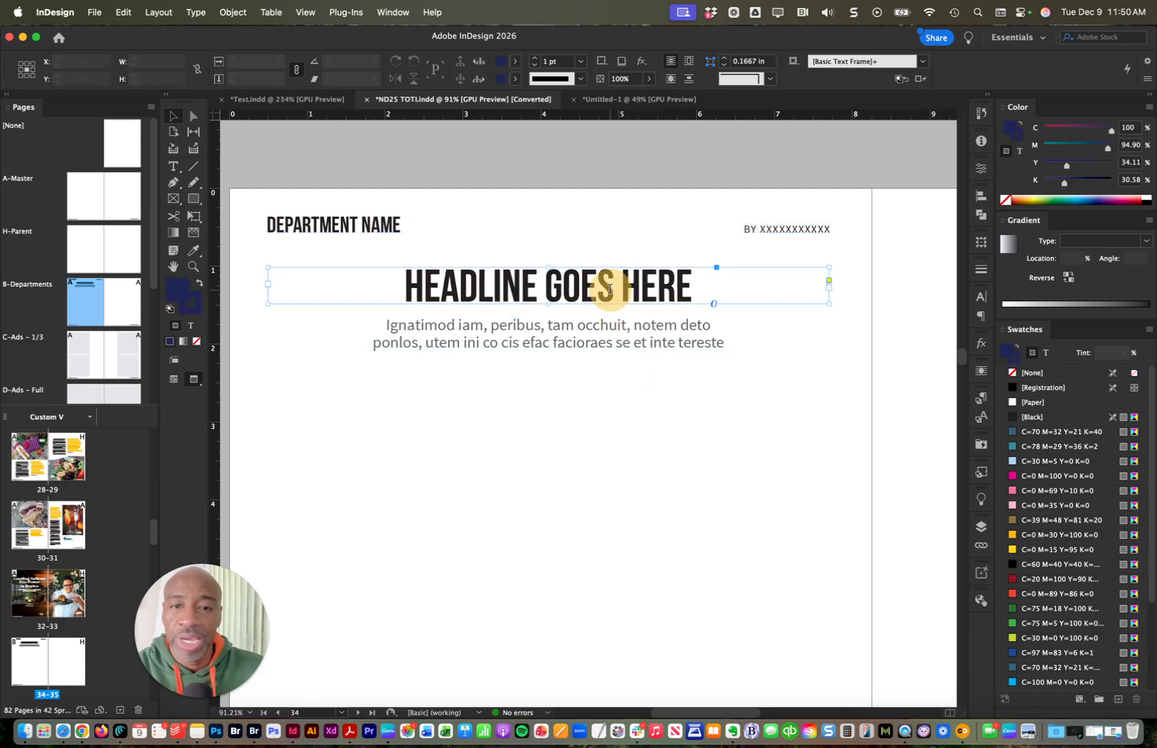
pyautogui.tripleClick(611, 284)
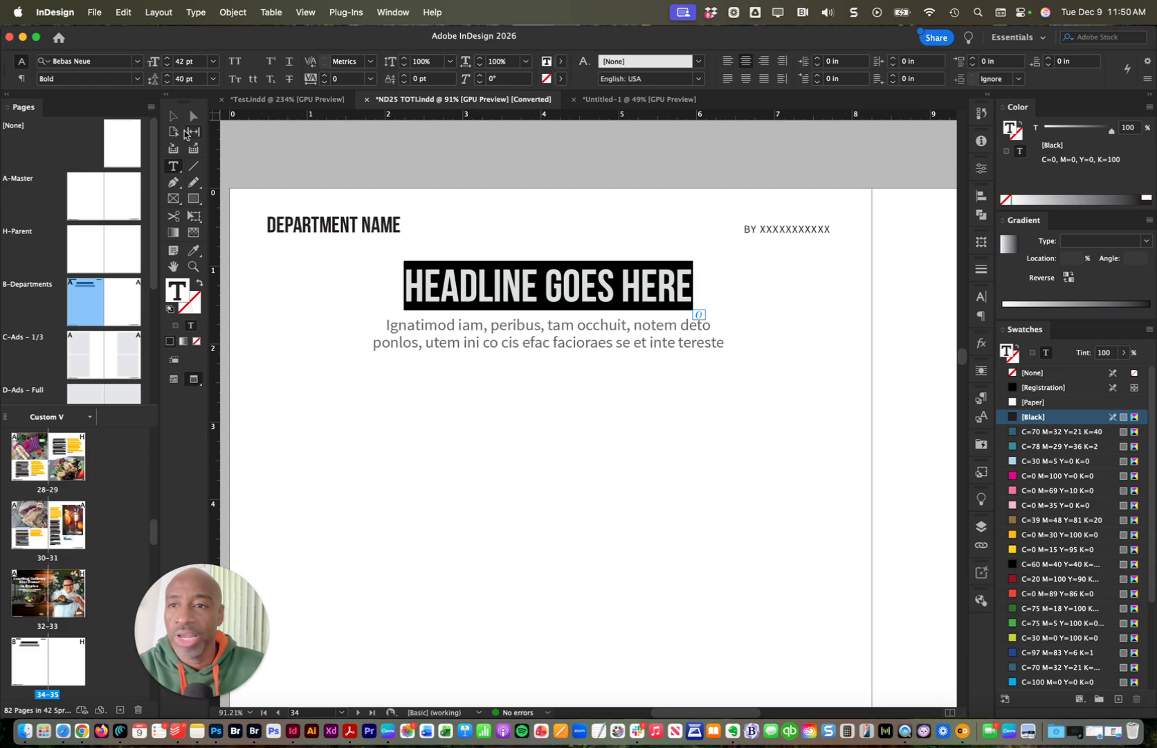
pyautogui.click(174, 115)
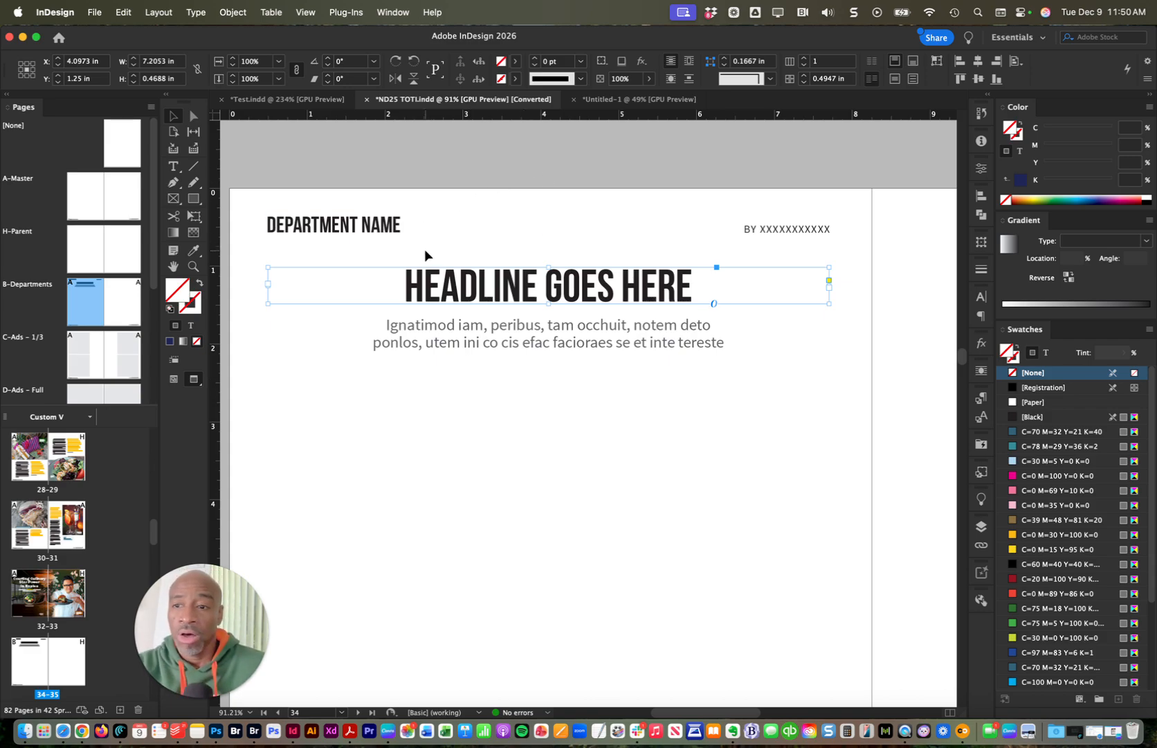
pyautogui.scroll(5, 512, 344)
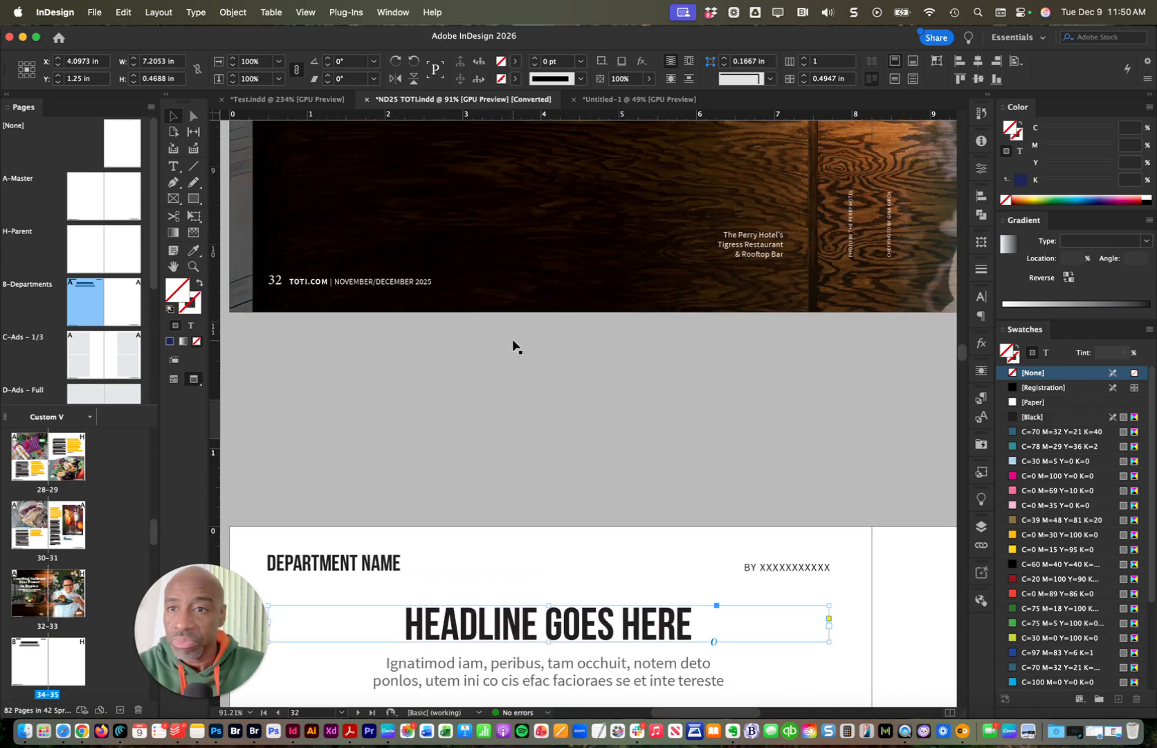
pyautogui.scroll(-5, 512, 343)
pyautogui.click(549, 381)
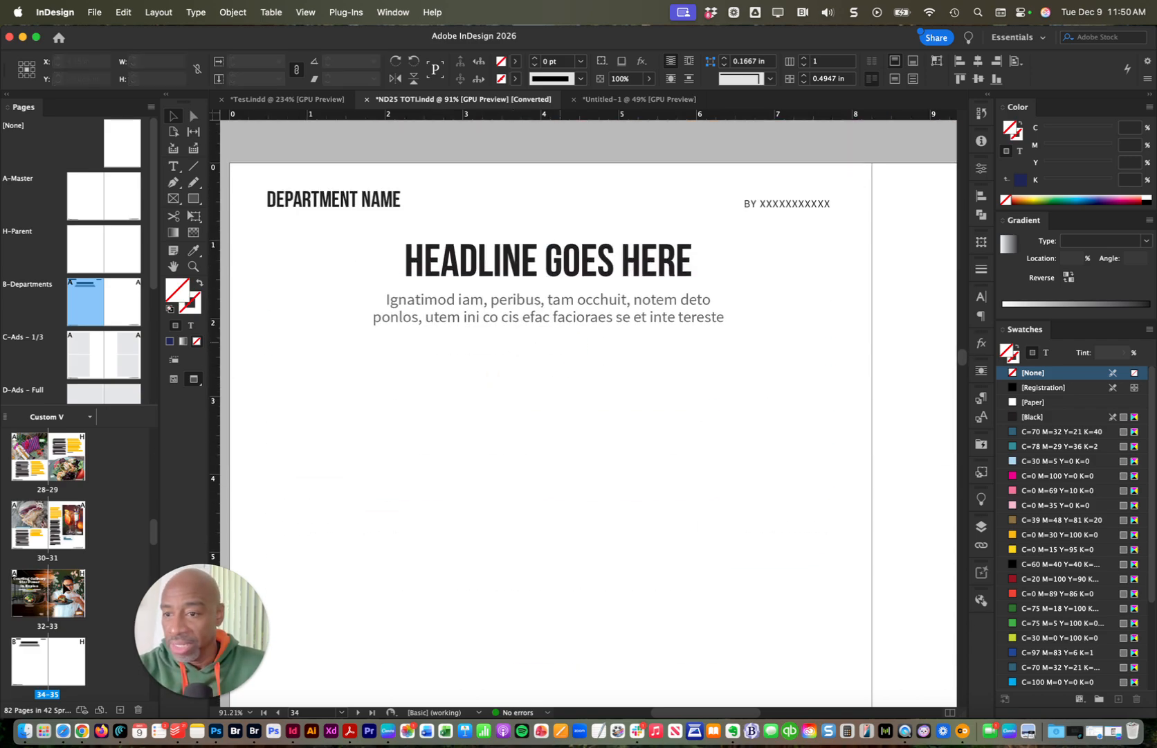
# - Examine which parents are applied to the opening pages and browse the magazine spreads that follow page 34
pyautogui.scroll(2, 42, 512)
pyautogui.scroll(10, 36, 551)
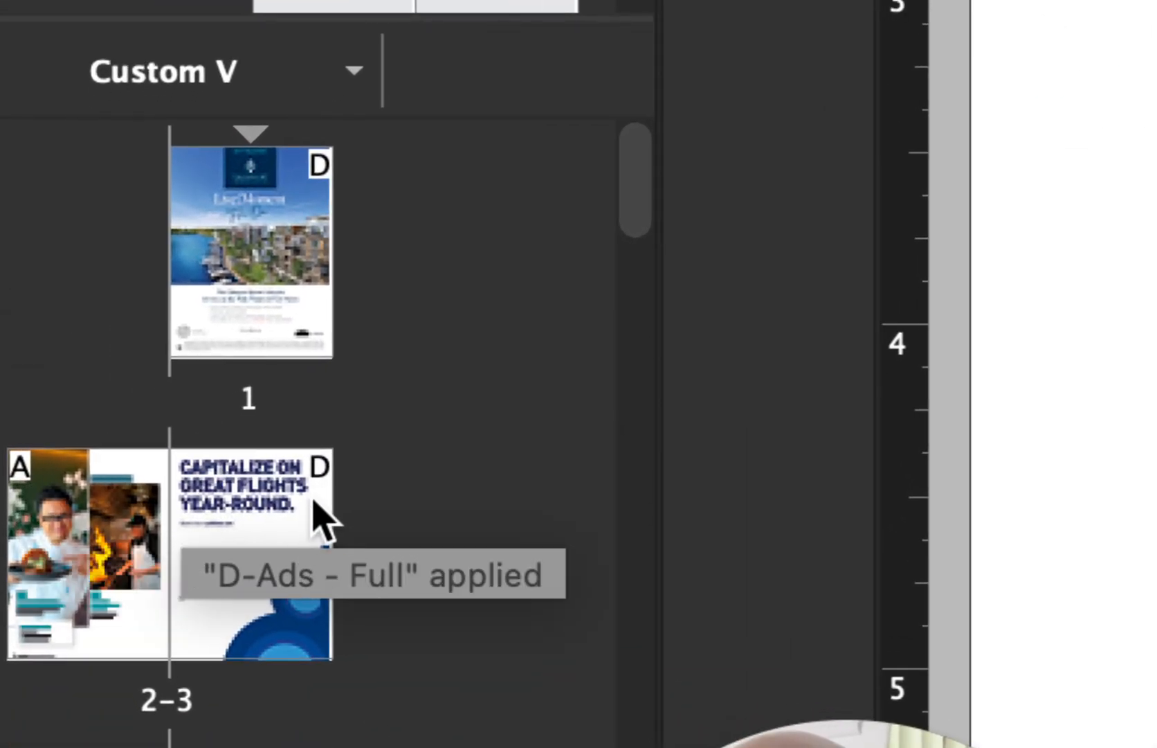
pyautogui.scroll(-1, 316, 511)
pyautogui.scroll(-4, 313, 493)
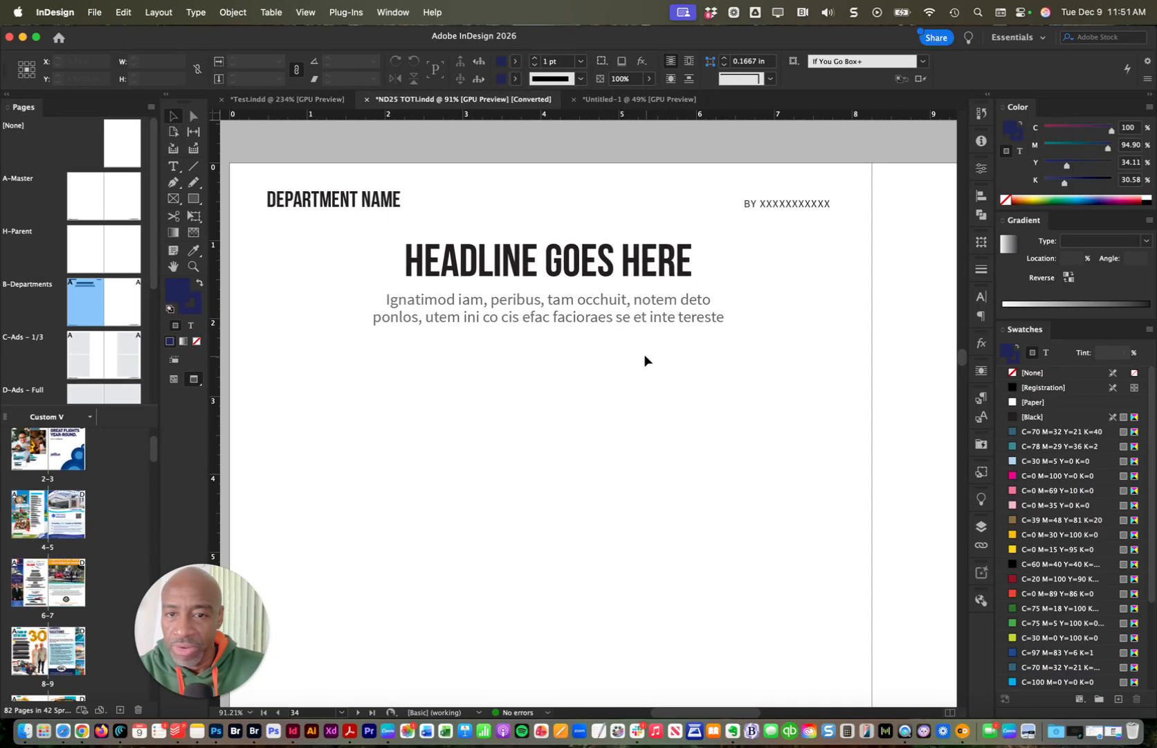
pyautogui.press('super+0')
pyautogui.hscroll(3, 701, 367)
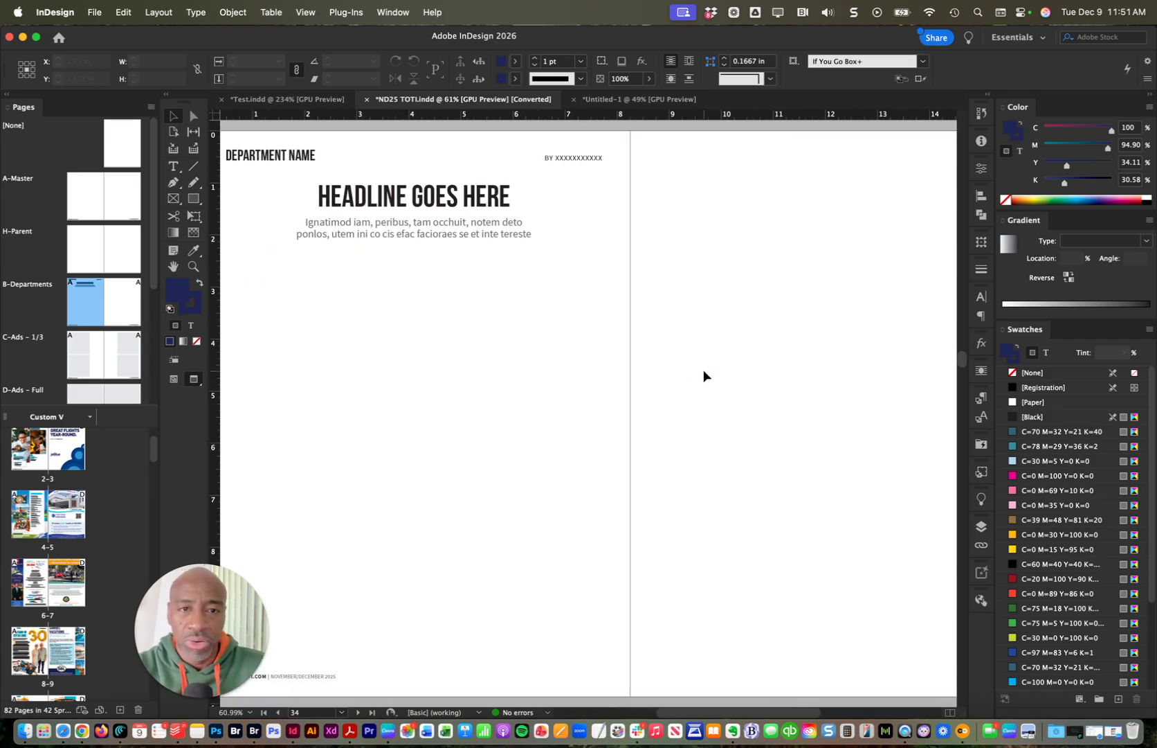
pyautogui.moveTo(732, 315); pyautogui.dragTo(574, 374)
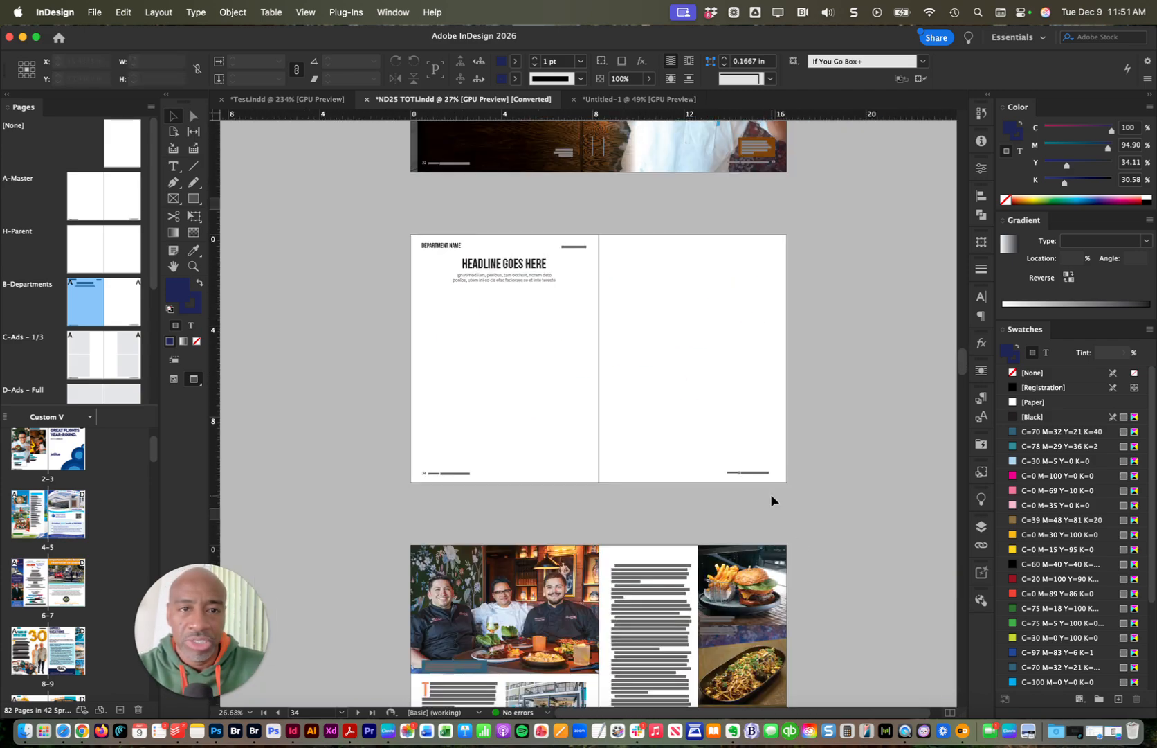
pyautogui.scroll(-5, 771, 494)
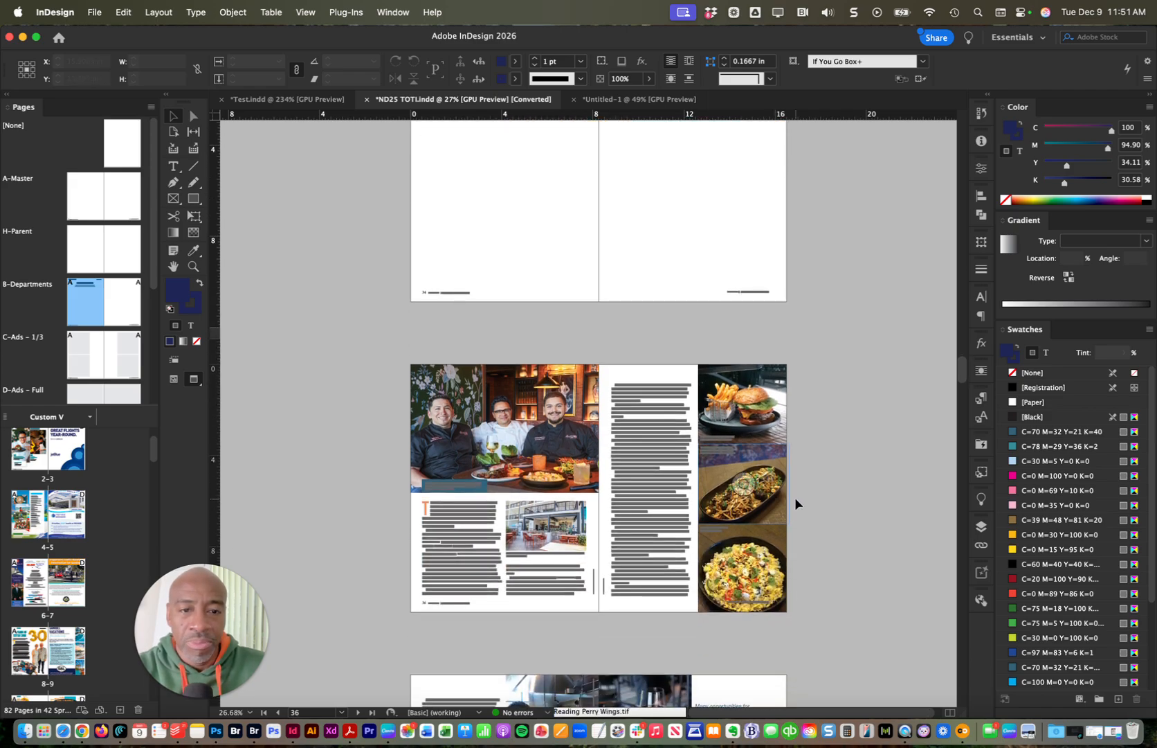
pyautogui.scroll(-15, 797, 500)
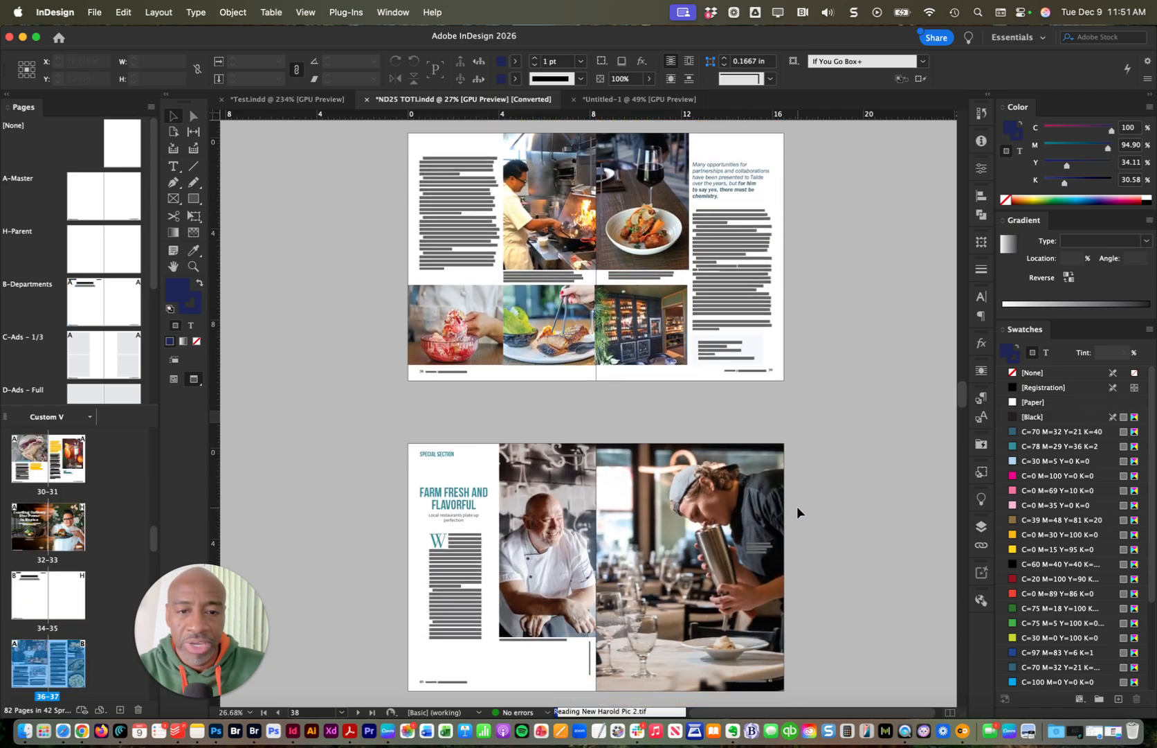
pyautogui.scroll(-5, 797, 507)
# - Try to apply the [None] parent to page 41, the full-page chef photo in the 40–41 spread
pyautogui.moveTo(797, 507); pyautogui.dragTo(609, 263)
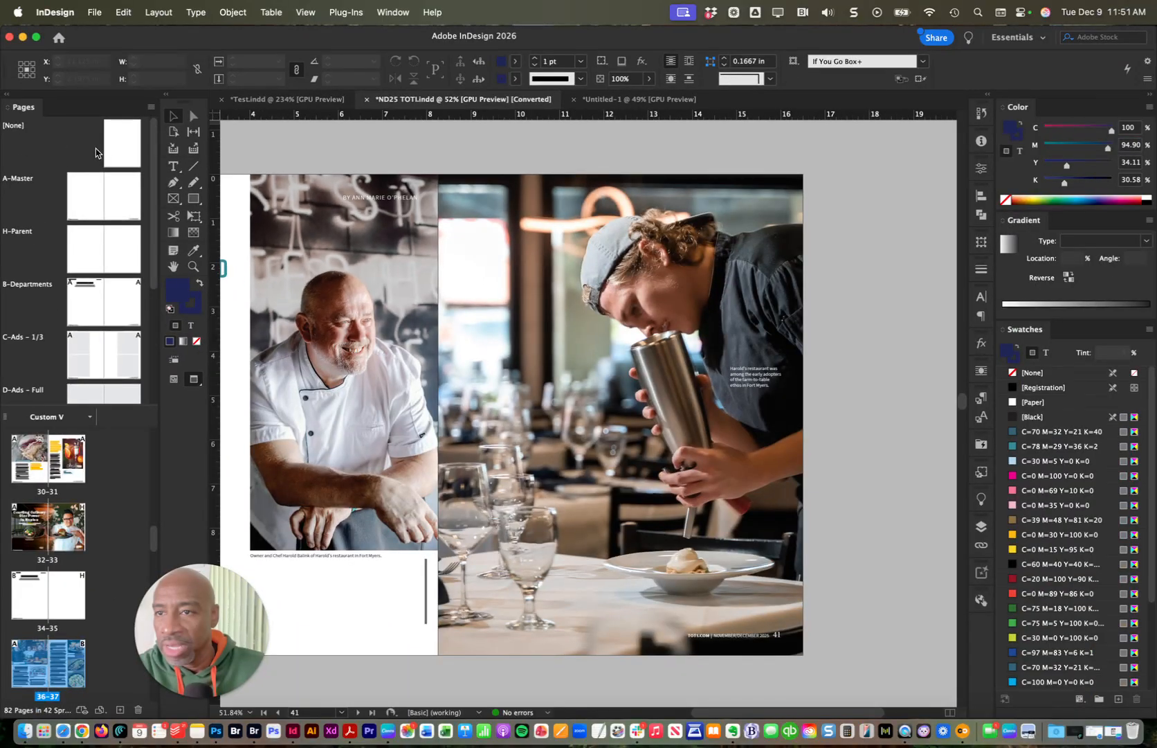
pyautogui.click(216, 135)
pyautogui.scroll(-1, 134, 555)
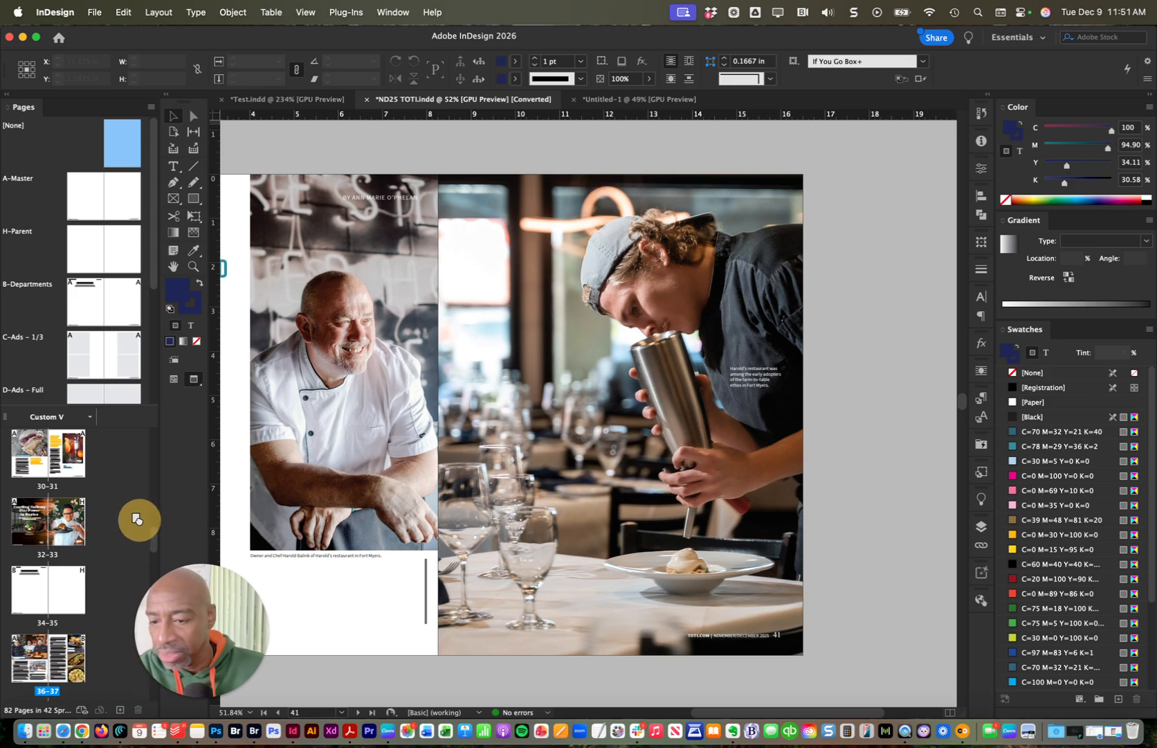
pyautogui.scroll(-5, 67, 583)
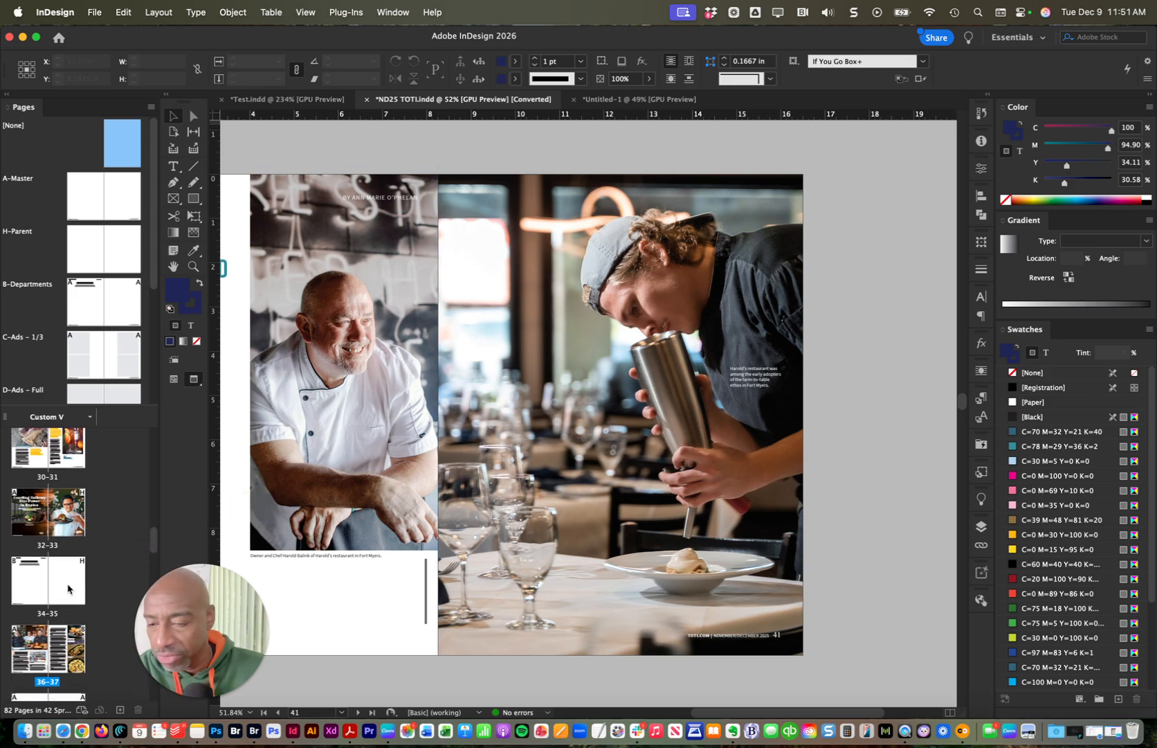
pyautogui.scroll(-2, 67, 584)
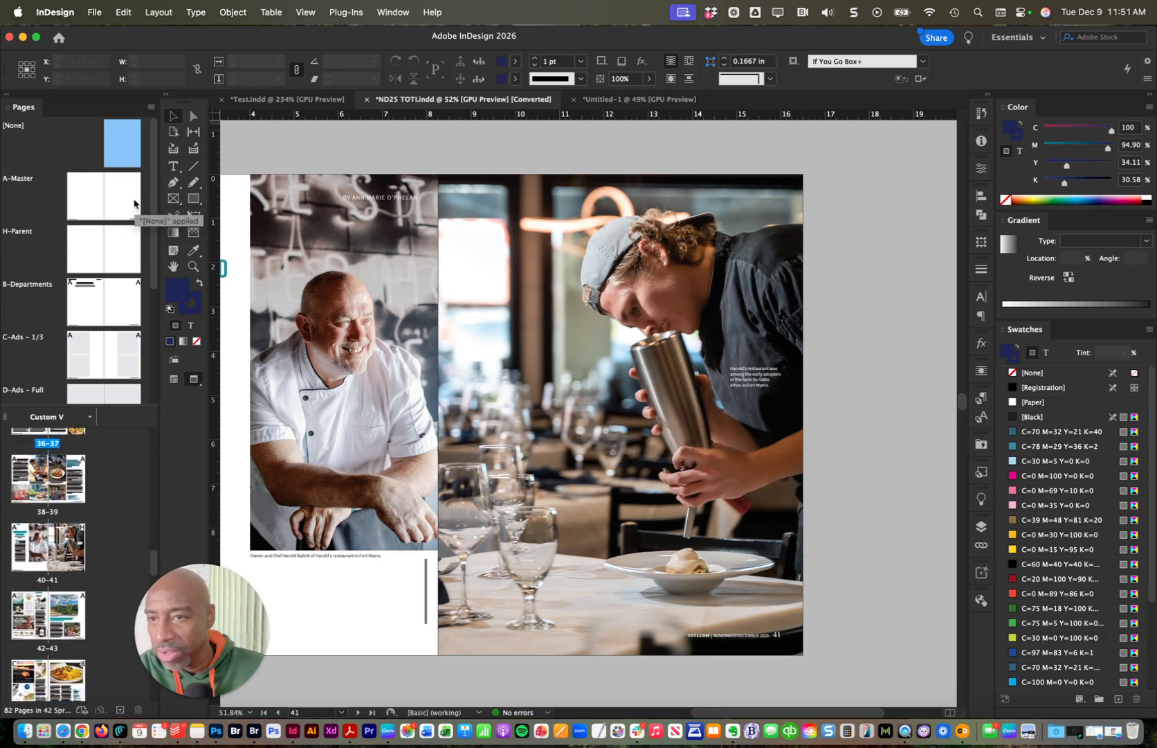
pyautogui.moveTo(129, 163); pyautogui.dragTo(69, 543)
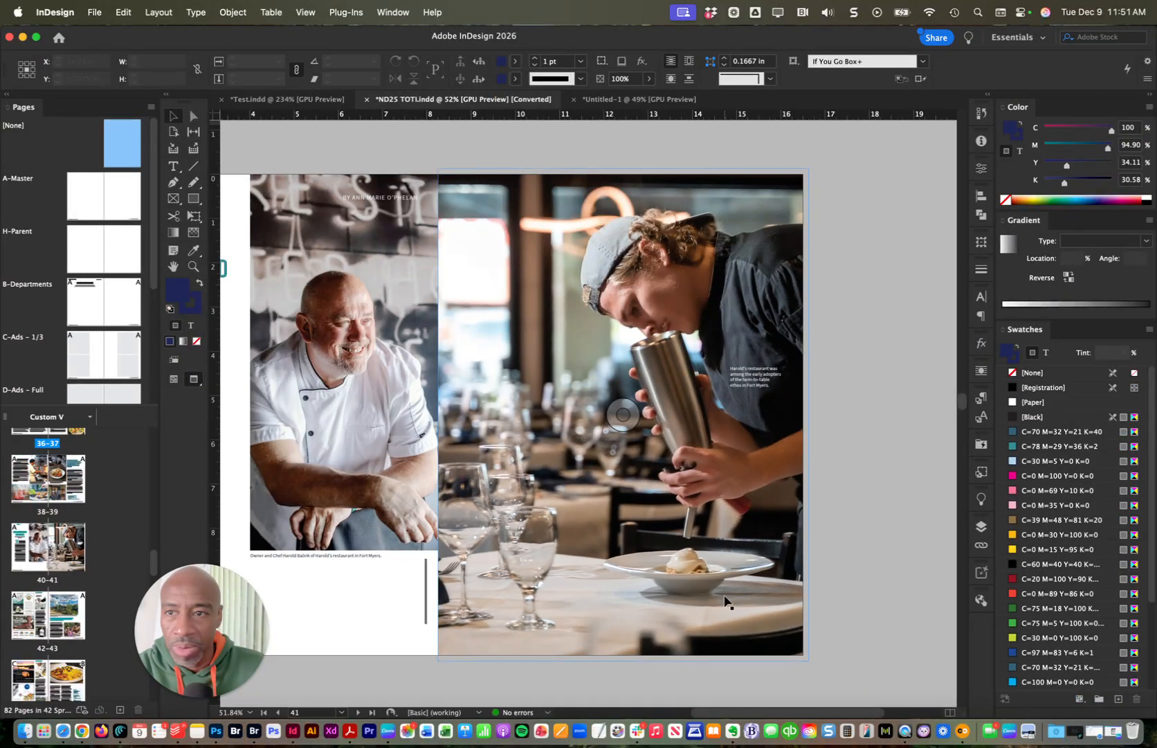
# - Switch back to the Test.indd document and bring the whole 4–5 spread into view
pyautogui.click(271, 101)
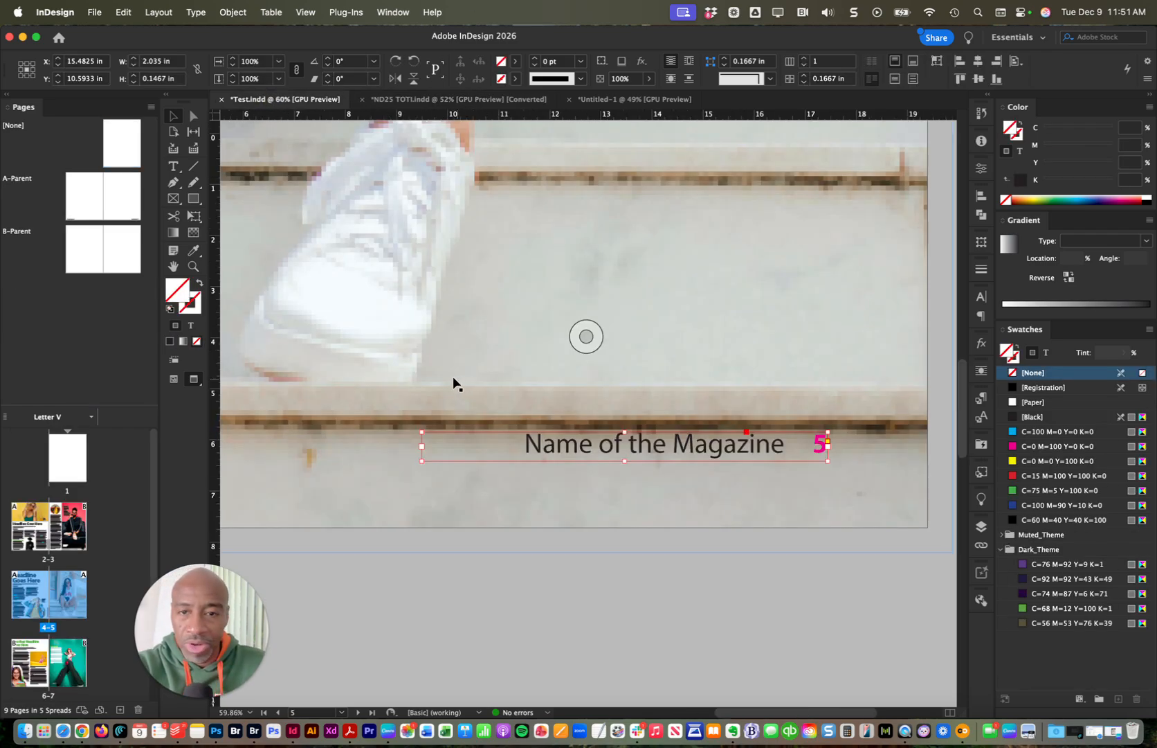
pyautogui.press('super+0')
pyautogui.hscroll(-3, 512, 408)
pyautogui.hscroll(-3, 564, 433)
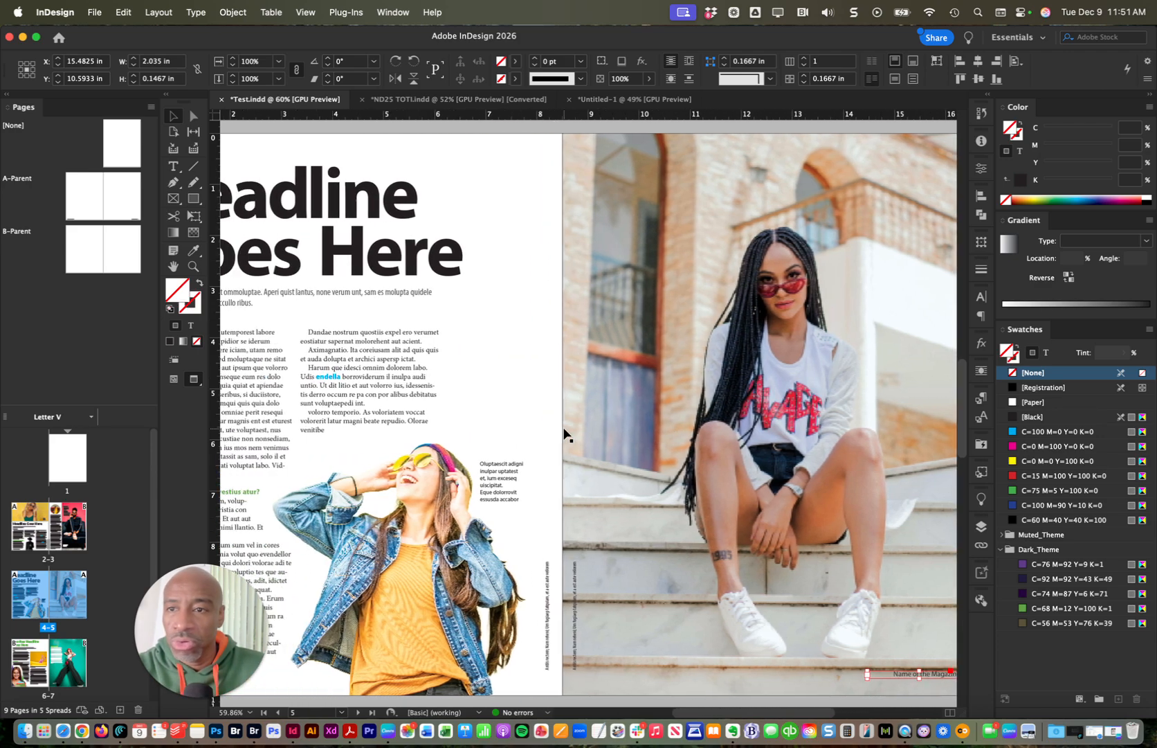